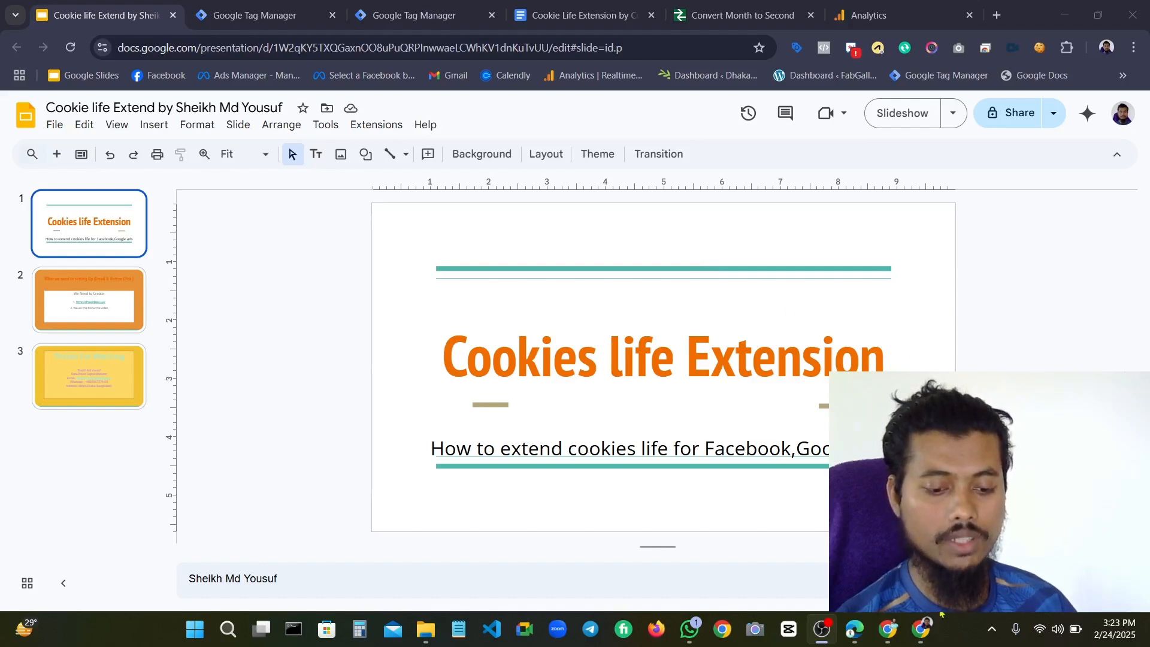
Switch to Google Tag Manager and open the template list of the Dhakadeals - Server2 container
{"action": "left_click", "coordinate": [930, 634]}
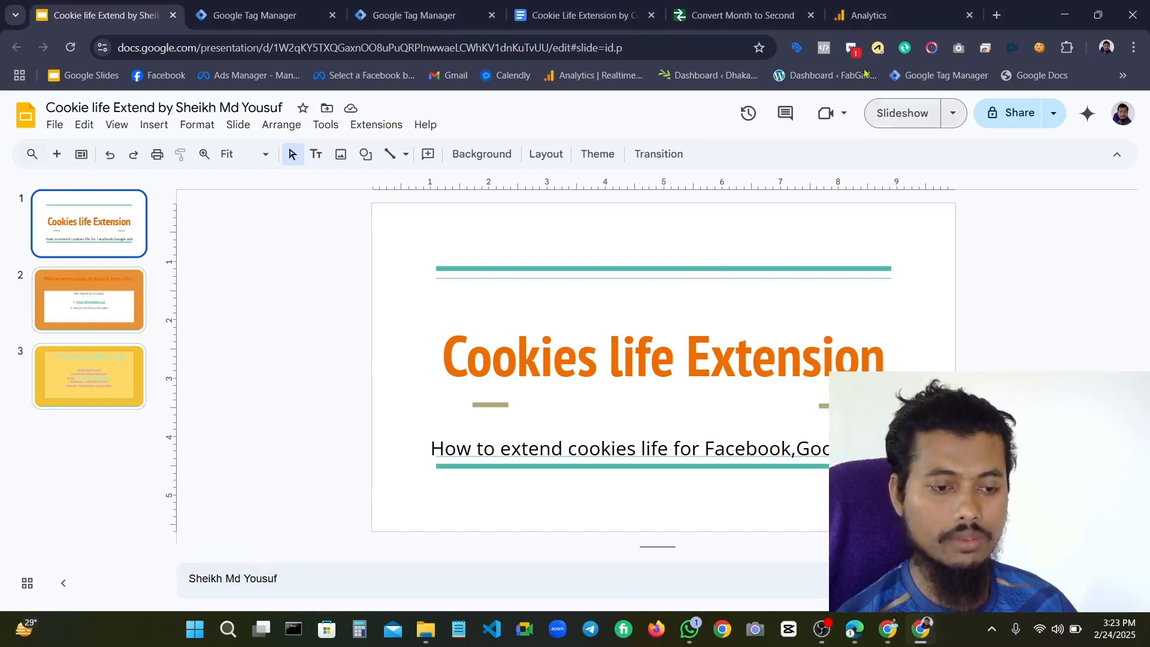
{"action": "left_click", "coordinate": [575, 15]}
{"action": "left_click", "coordinate": [388, 6]}
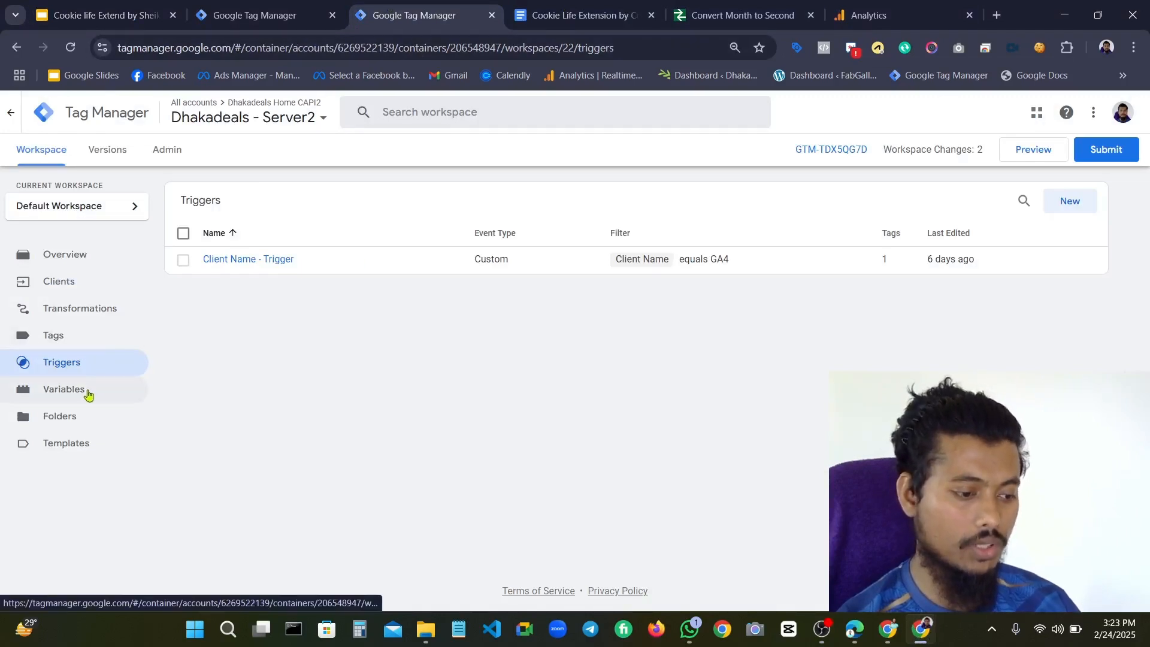
{"action": "left_click", "coordinate": [83, 444]}
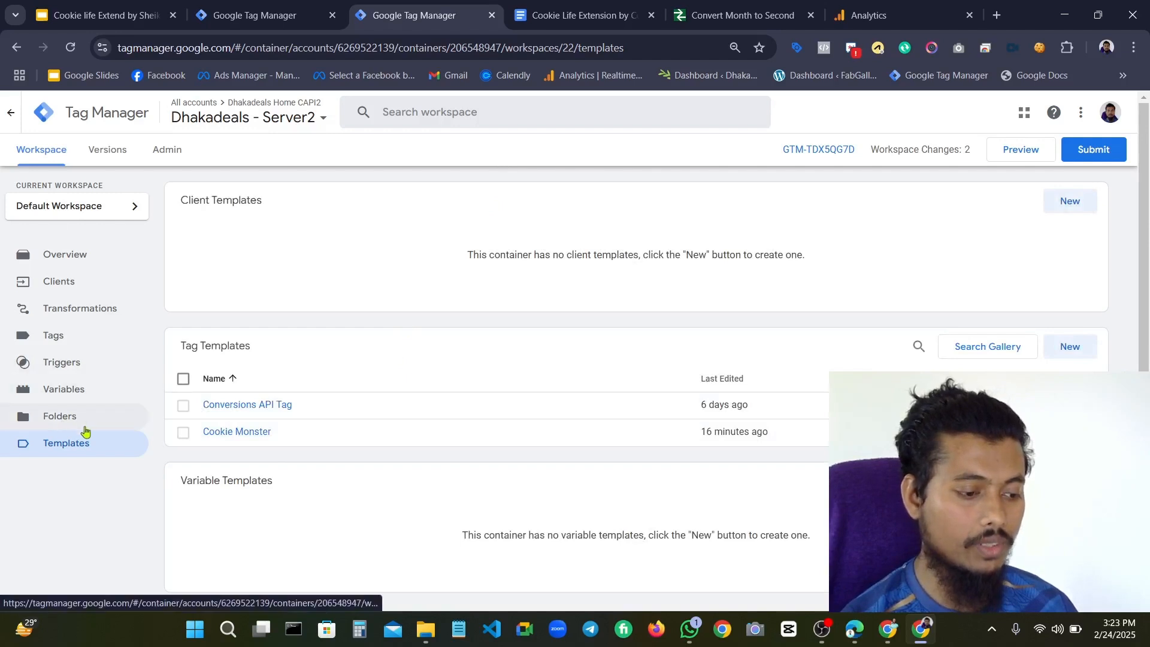
Search the tag template Community Template Gallery for "Cooki" to find the Cookie Monster template, and close the gallery
{"action": "left_click", "coordinate": [983, 347]}
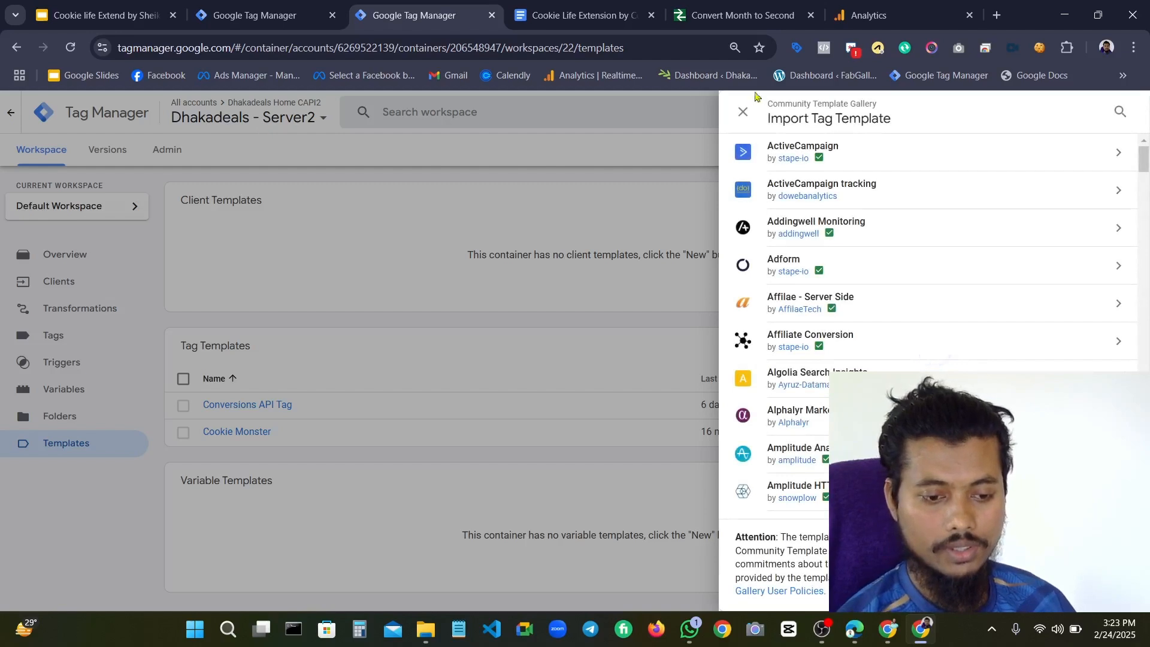
{"action": "left_click", "coordinate": [1120, 112]}
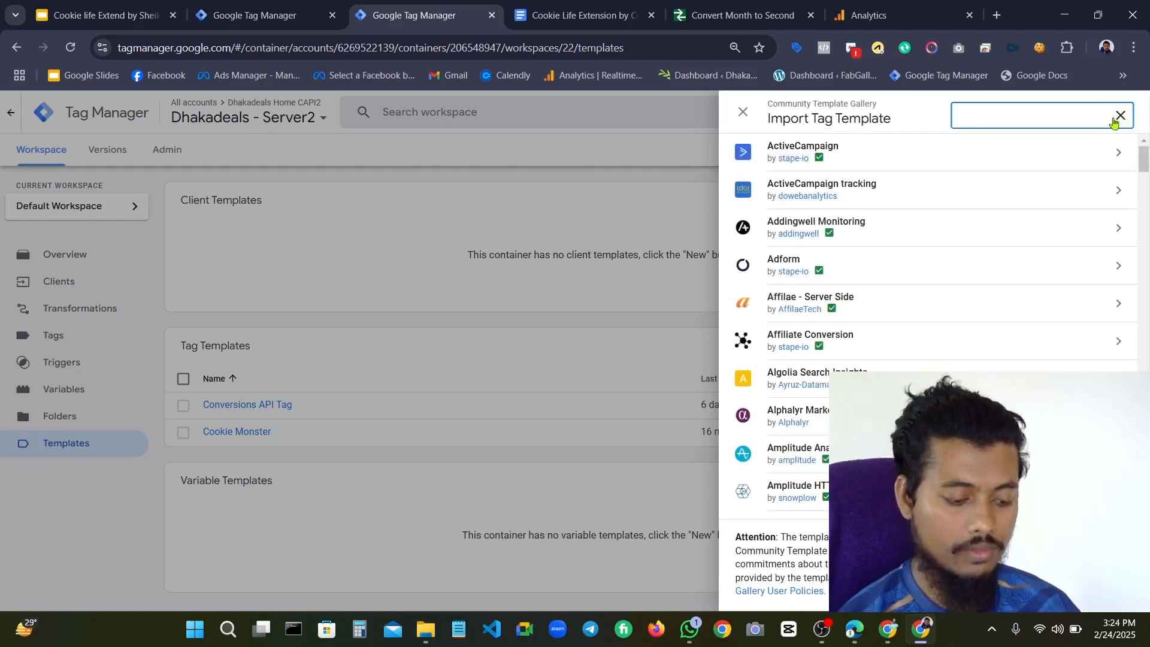
{"action": "type", "text": "C"}
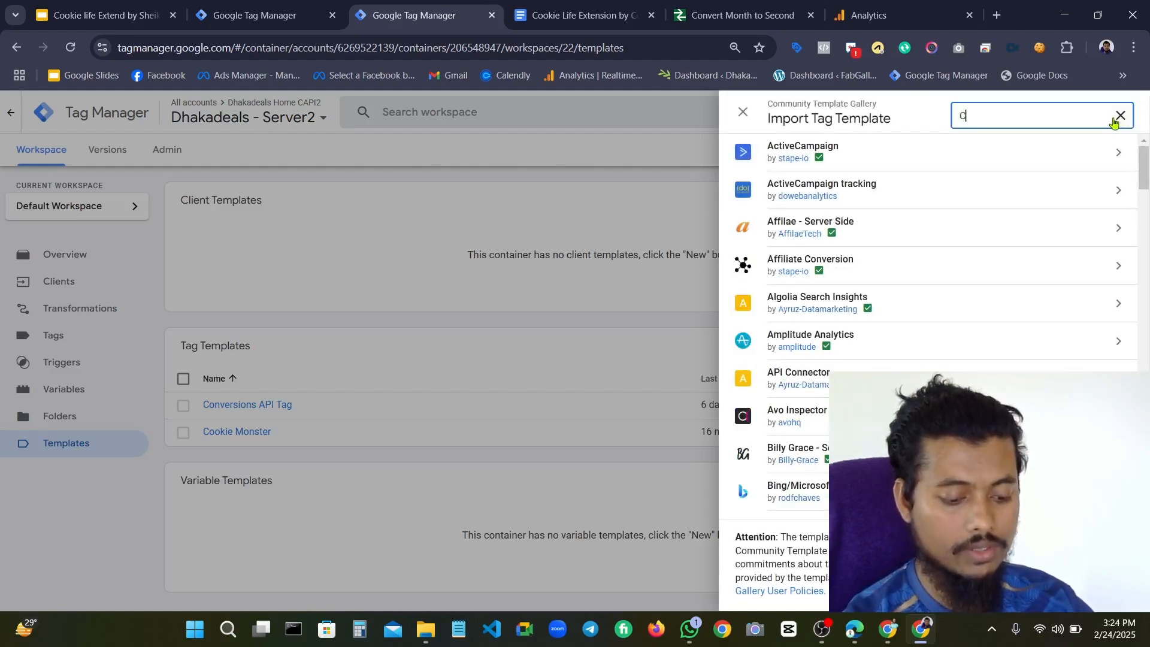
{"action": "type", "text": "ooki"}
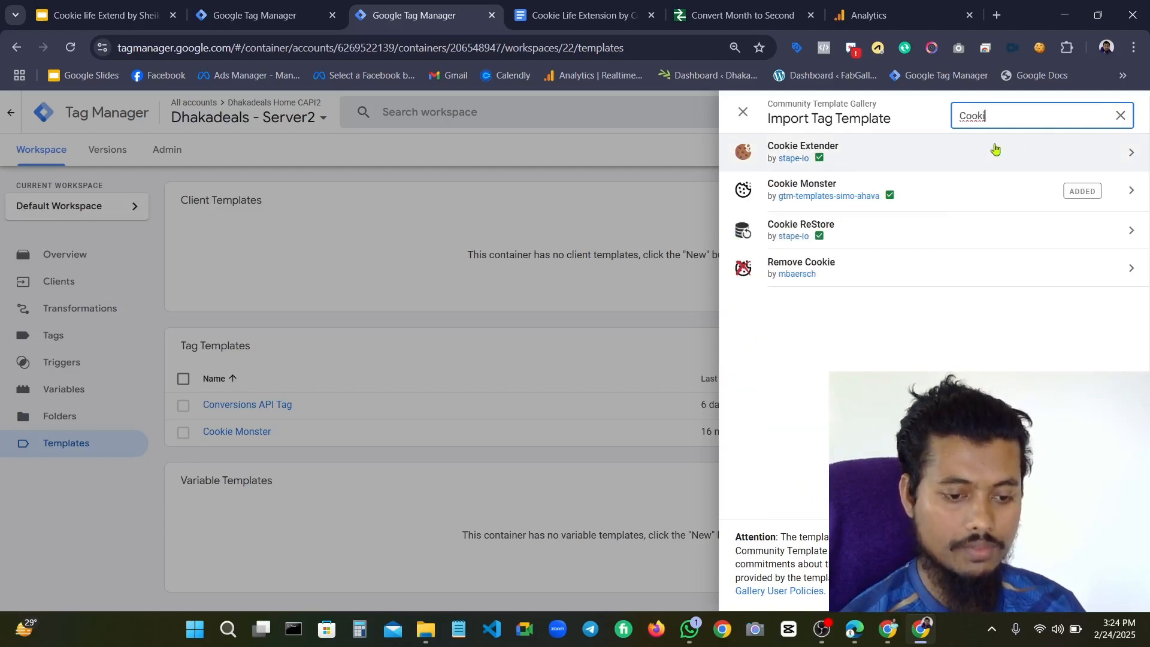
{"action": "left_click", "coordinate": [983, 302]}
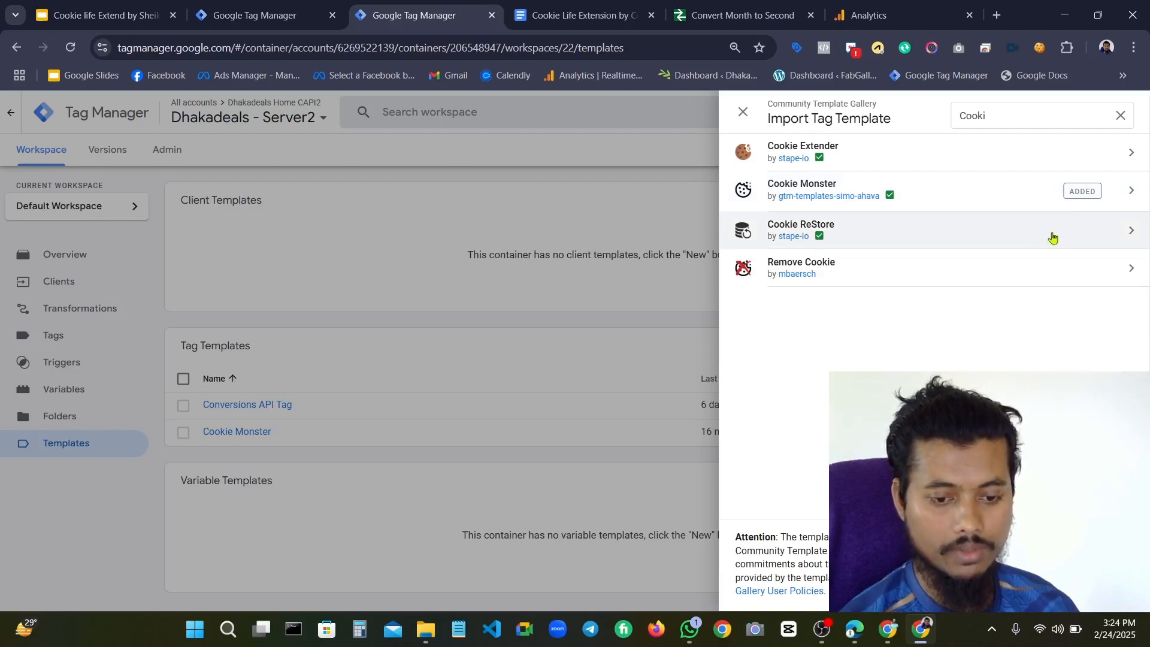
{"action": "left_click", "coordinate": [566, 370]}
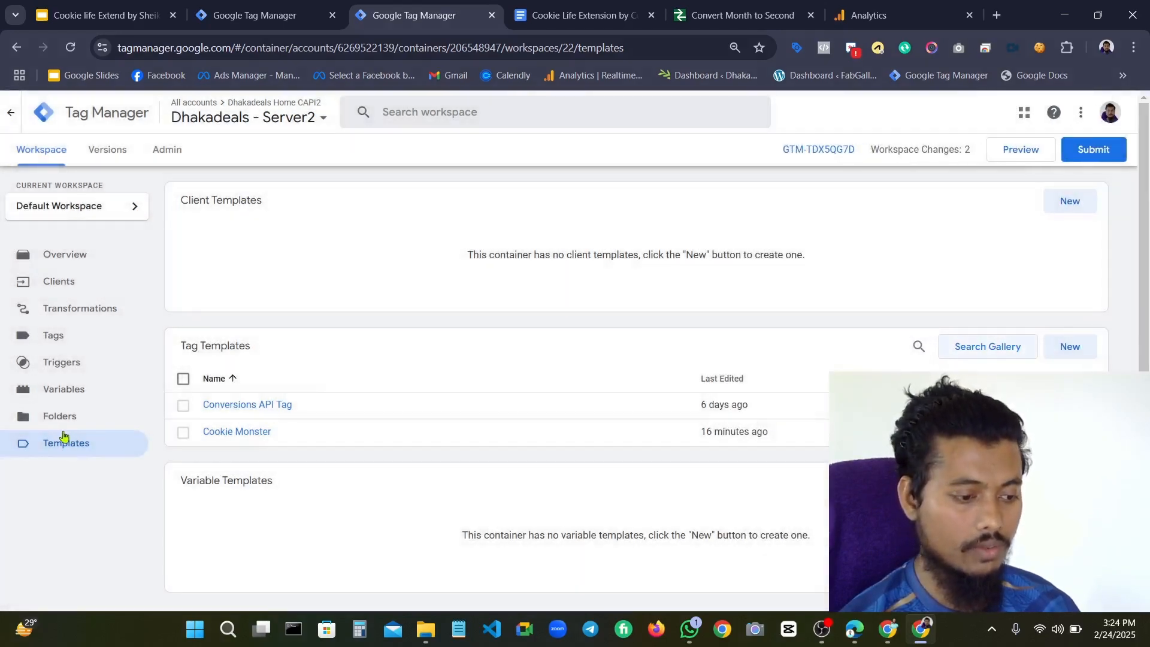
Open the container's variables list, and review the server-side template instruction under Procedure in the Cookie Life Extension document
{"action": "left_click", "coordinate": [75, 385]}
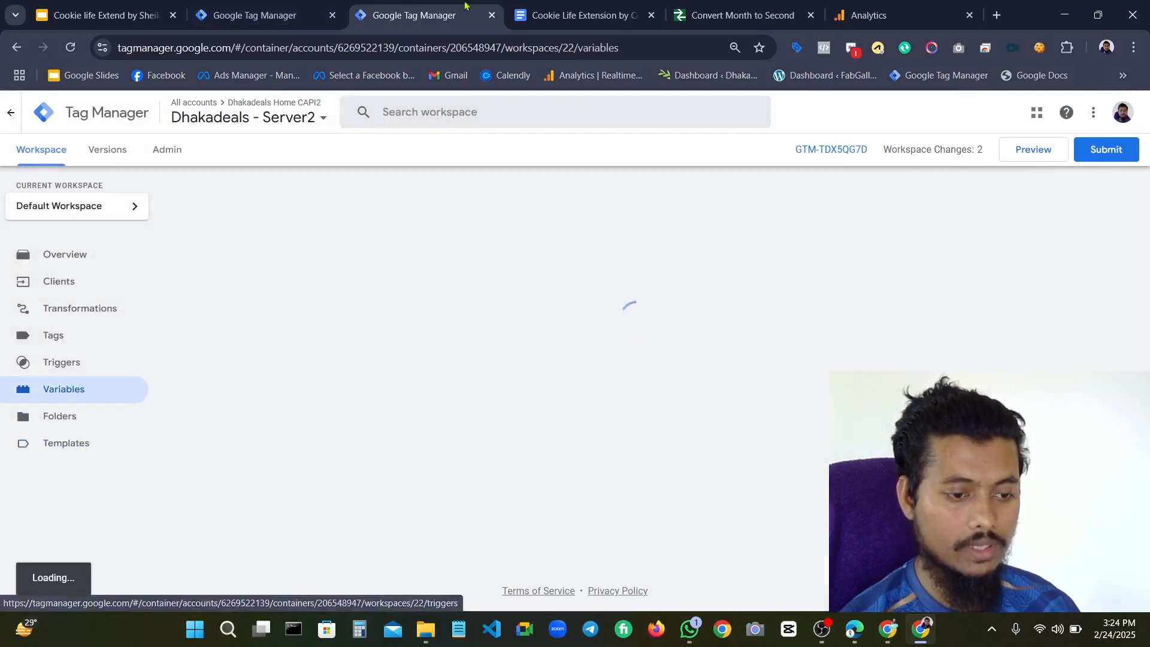
{"action": "left_click", "coordinate": [575, 15]}
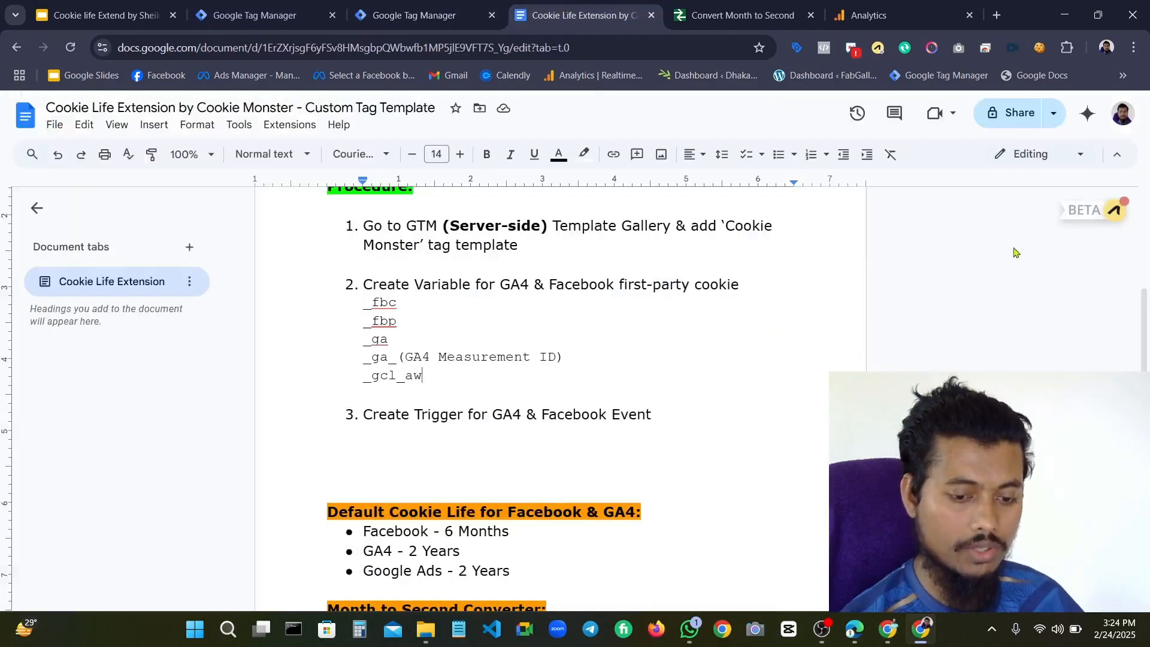
{"action": "scroll", "coordinate": [1014, 249], "scroll_direction": "up", "scroll_amount": 1}
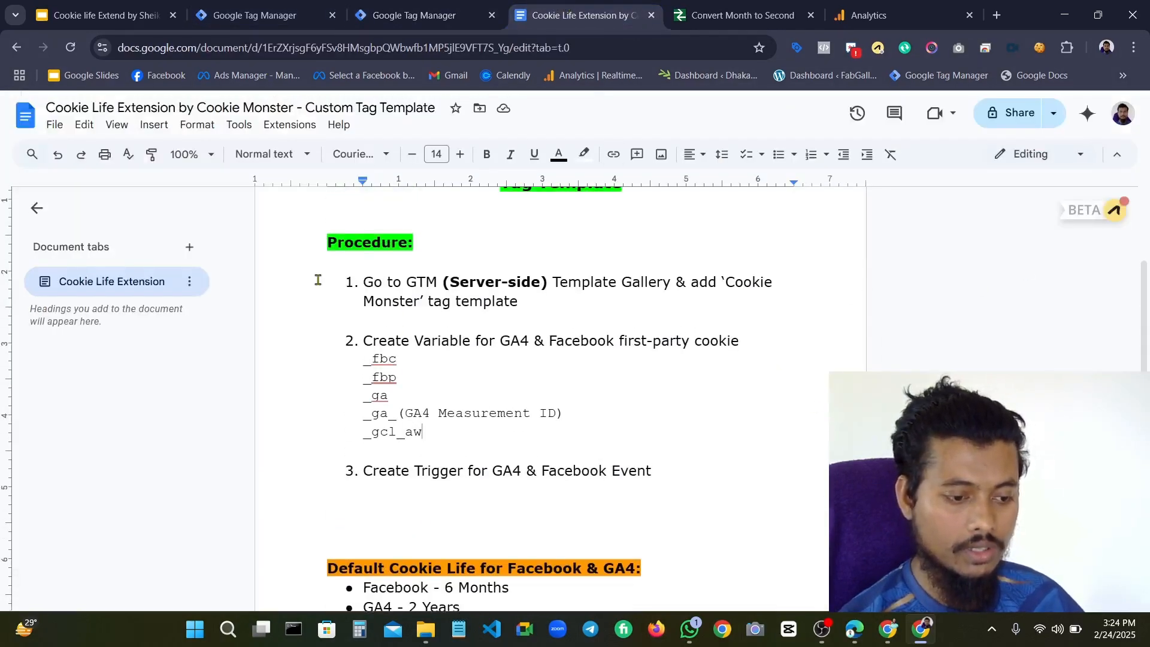
{"action": "left_click_drag", "start_coordinate": [452, 280], "coordinate": [531, 282]}
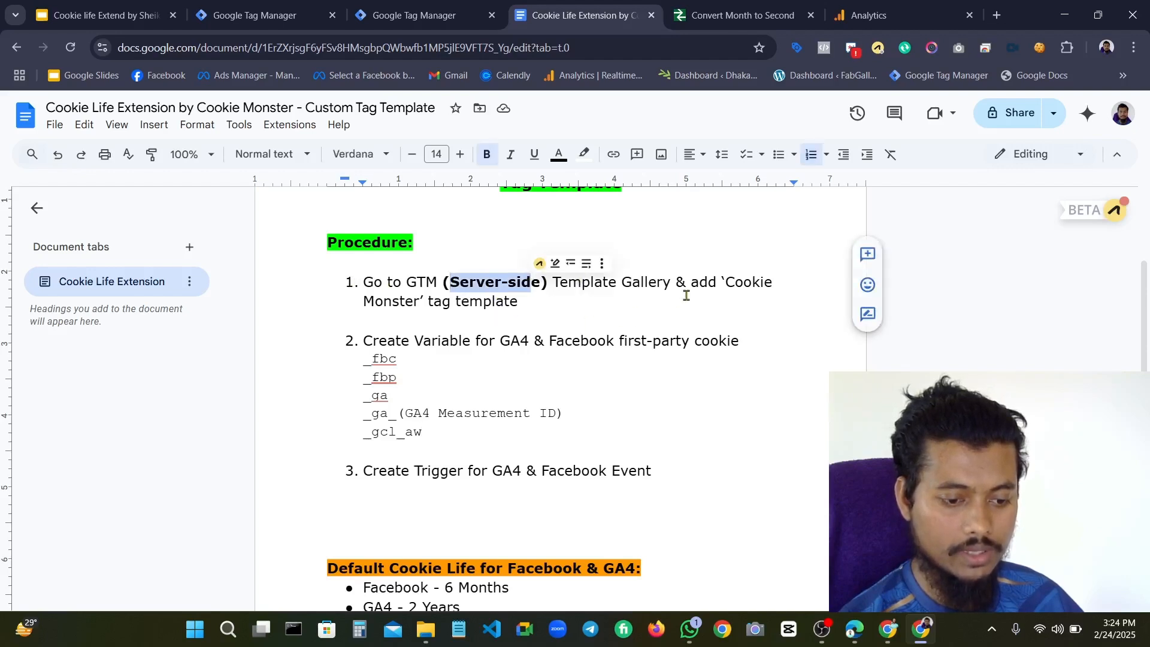
{"action": "left_click_drag", "start_coordinate": [384, 304], "coordinate": [534, 307]}
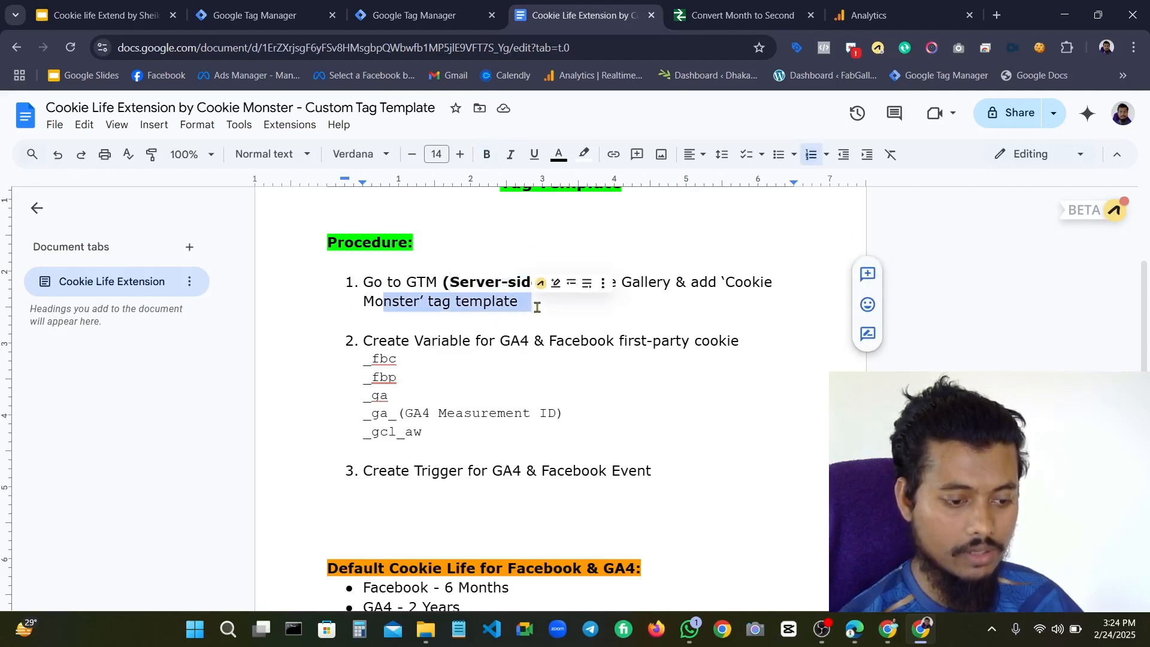
{"action": "left_click", "coordinate": [532, 304]}
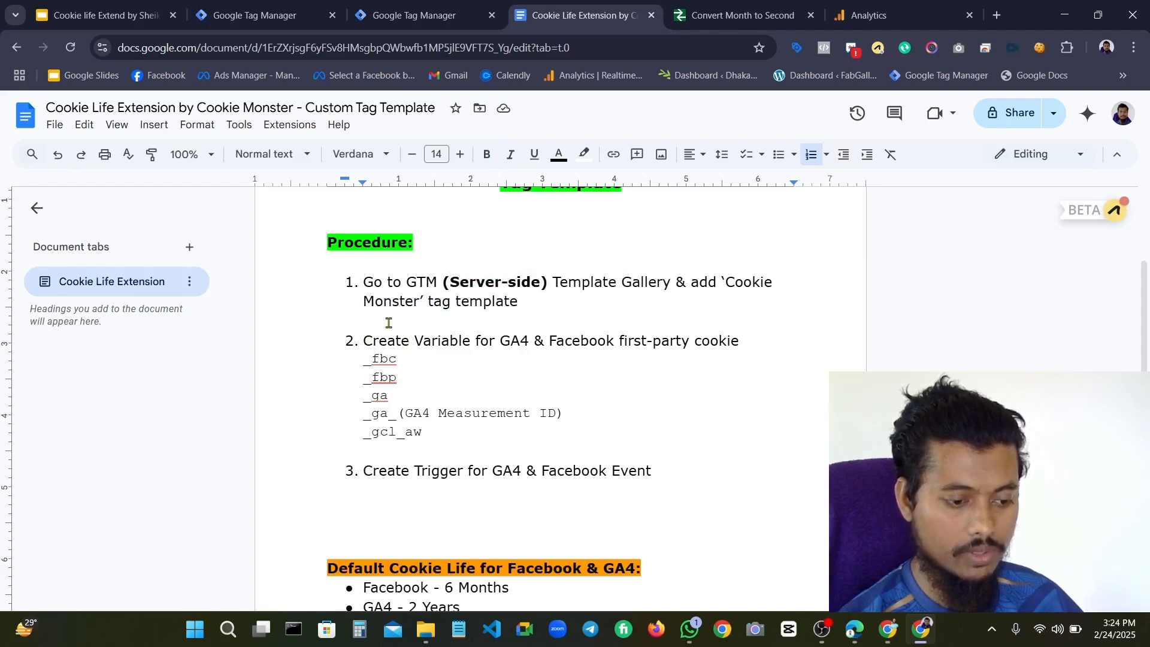
Check the server container's variables, and examine the document's instruction on GA4 and Facebook first-party cookie variables, including each listed cookie name
{"action": "left_click", "coordinate": [413, 15]}
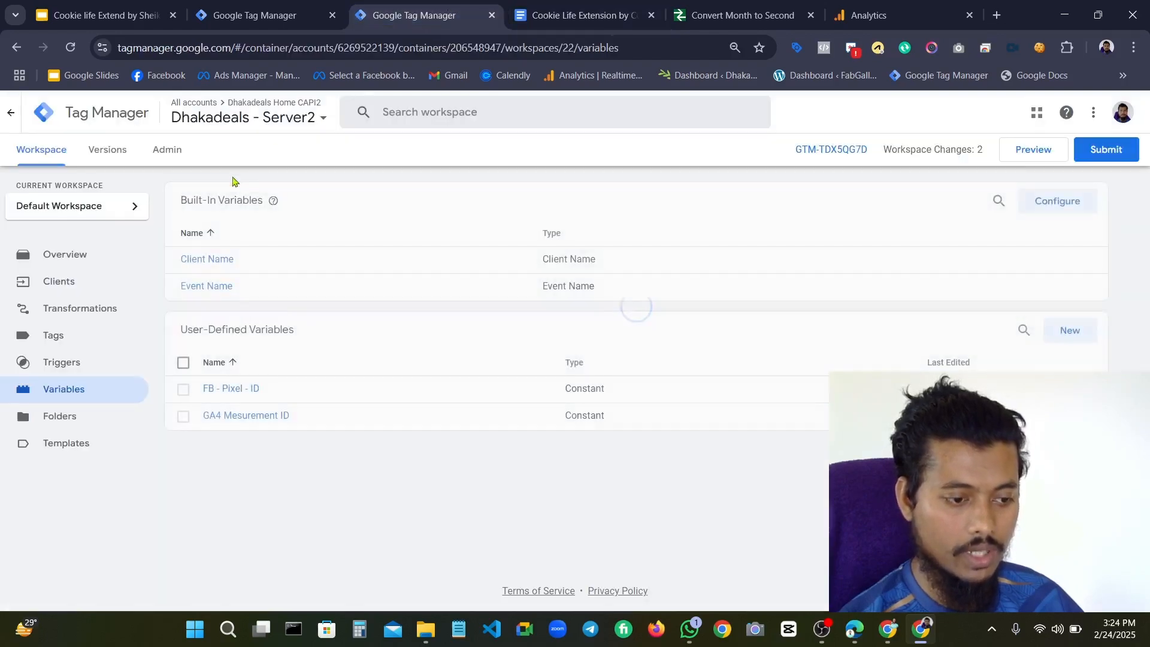
{"action": "left_click", "coordinate": [602, 15]}
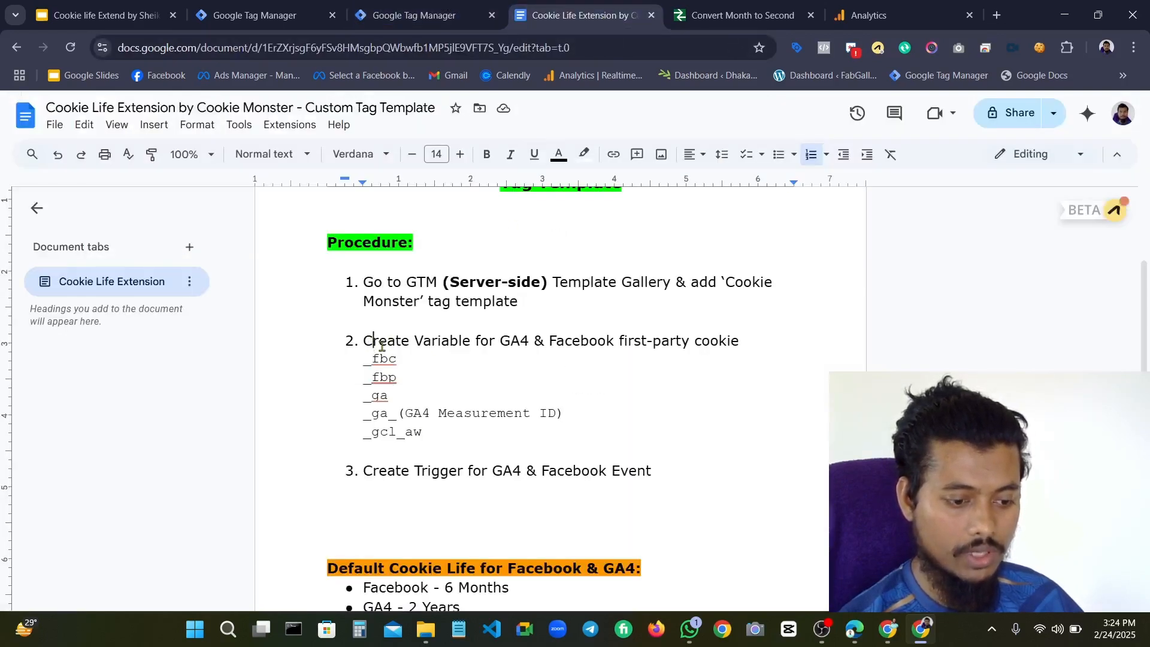
{"action": "left_click_drag", "start_coordinate": [373, 335], "coordinate": [790, 325]}
{"action": "left_click", "coordinate": [397, 372]}
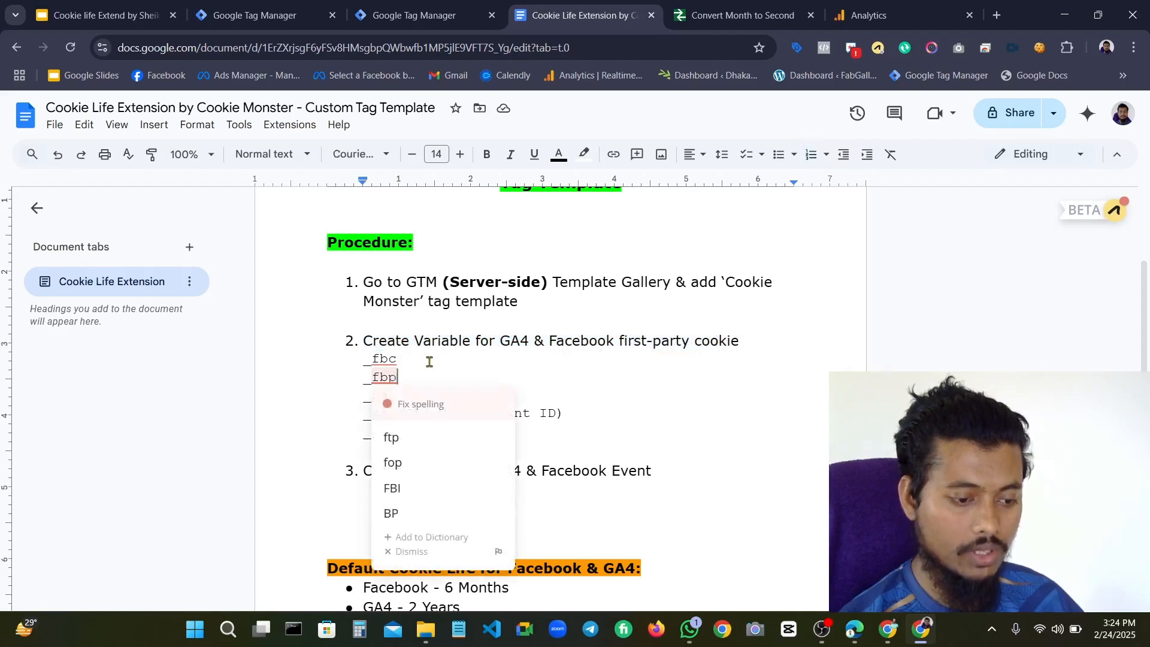
{"action": "left_click_drag", "start_coordinate": [456, 366], "coordinate": [372, 359]}
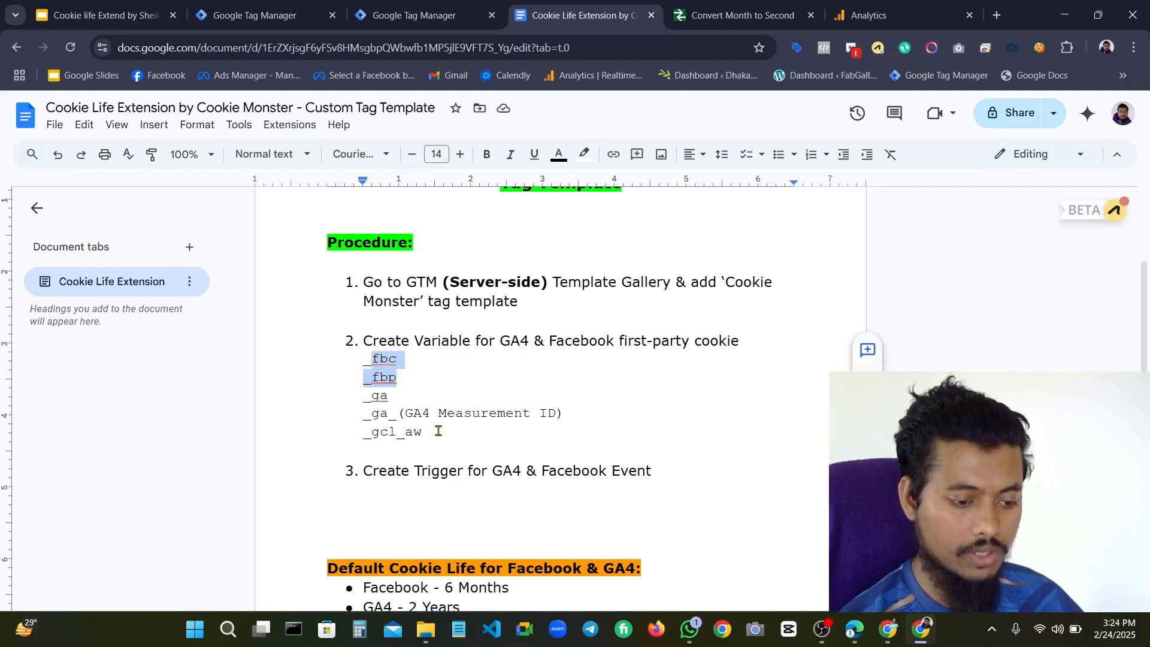
{"action": "left_click_drag", "start_coordinate": [425, 434], "coordinate": [326, 432]}
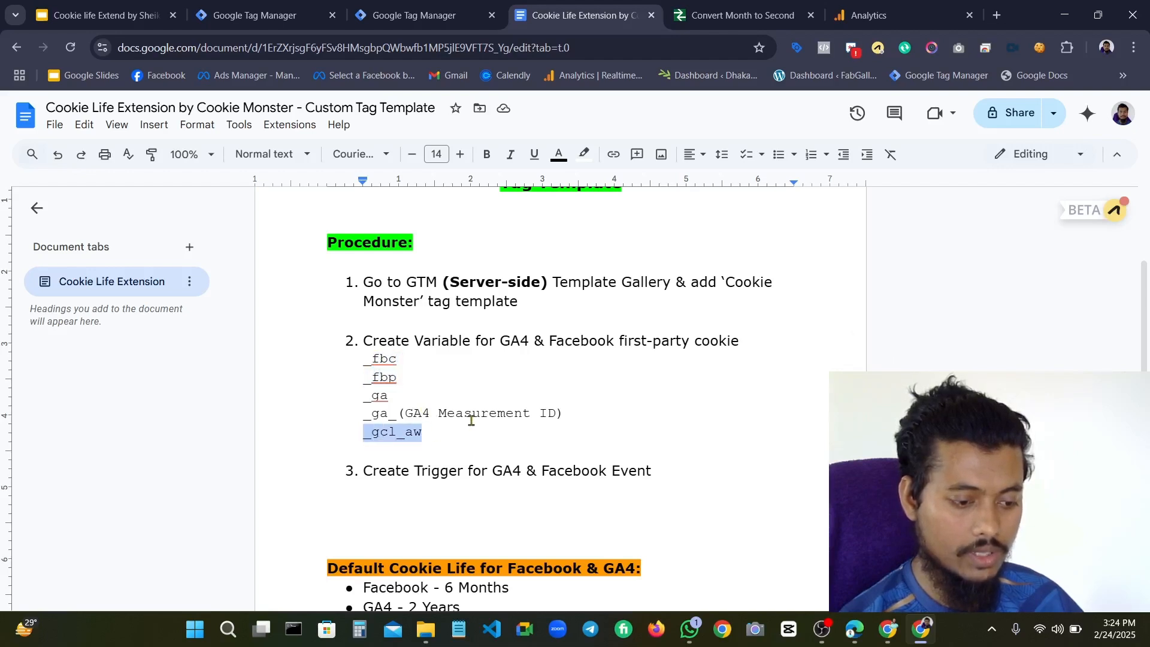
{"action": "left_click_drag", "start_coordinate": [471, 420], "coordinate": [360, 396]}
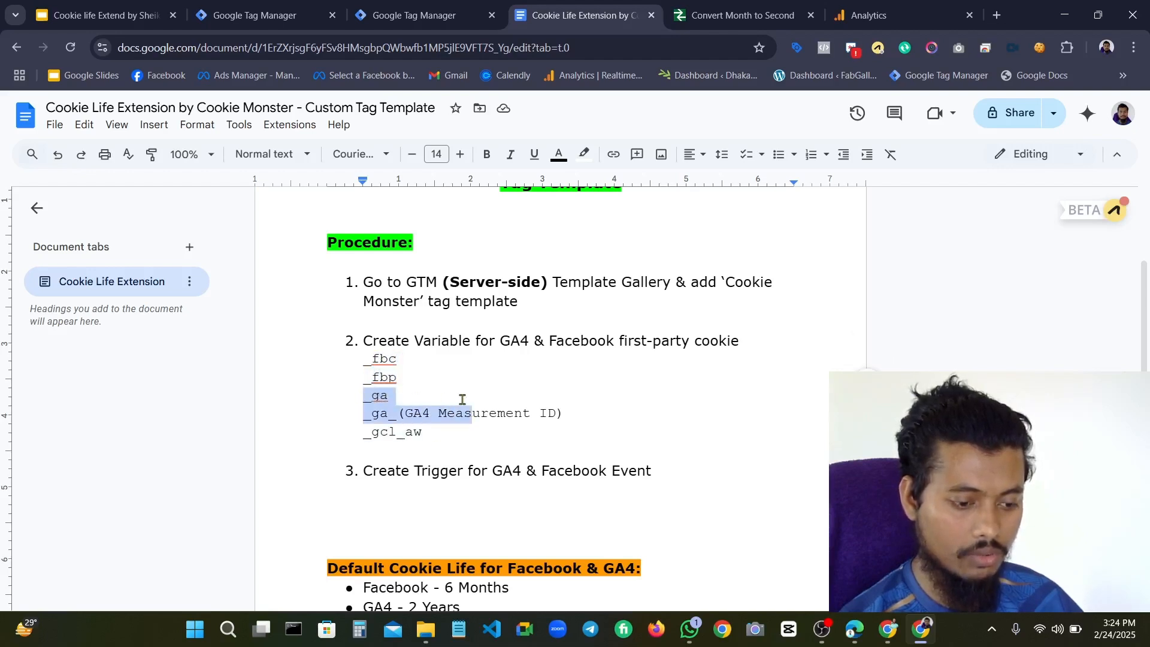
{"action": "left_click", "coordinate": [430, 391]}
{"action": "left_click", "coordinate": [452, 453]}
{"action": "left_click_drag", "start_coordinate": [452, 452], "coordinate": [350, 356]}
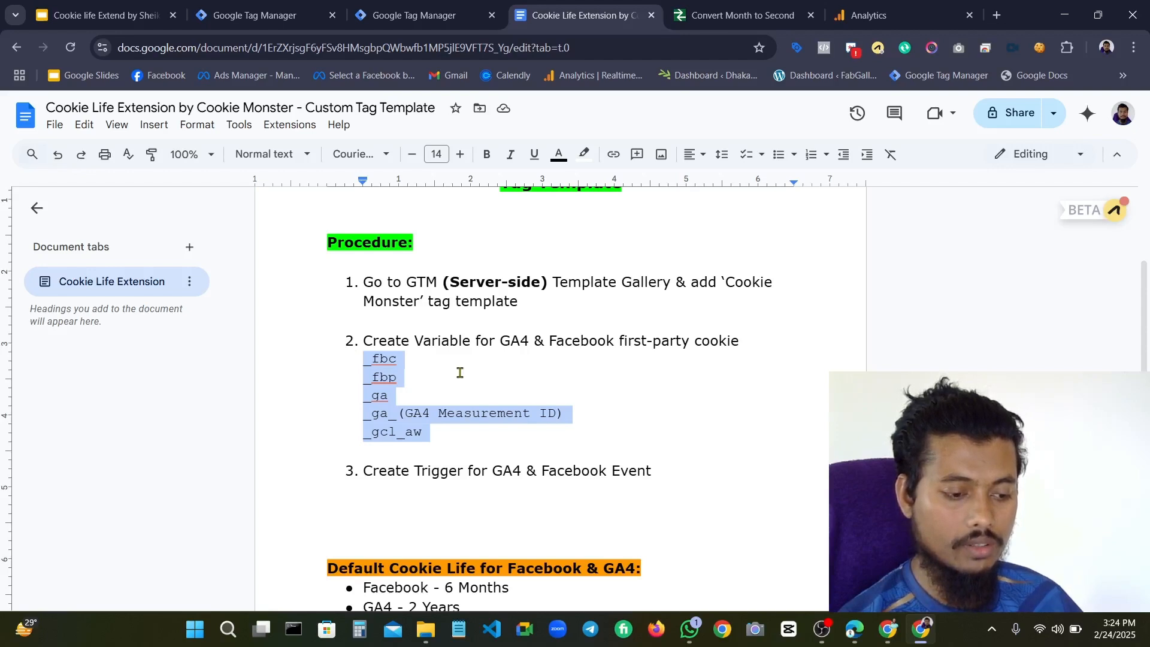
{"action": "left_click", "coordinate": [423, 388]}
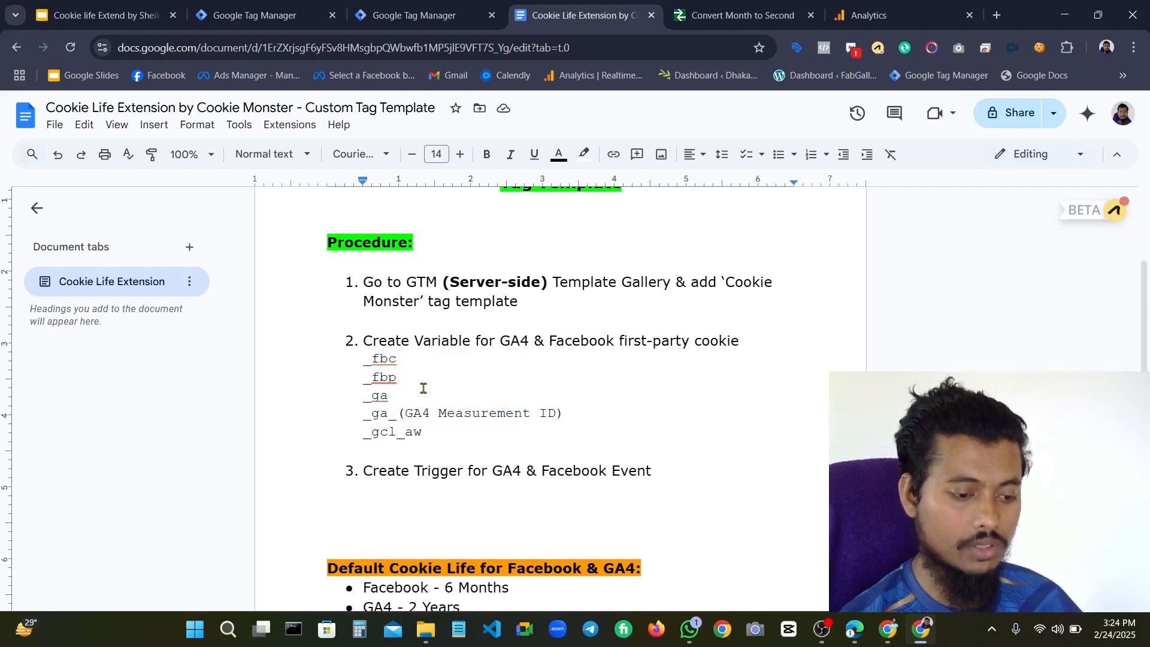
{"action": "left_click", "coordinate": [423, 431]}
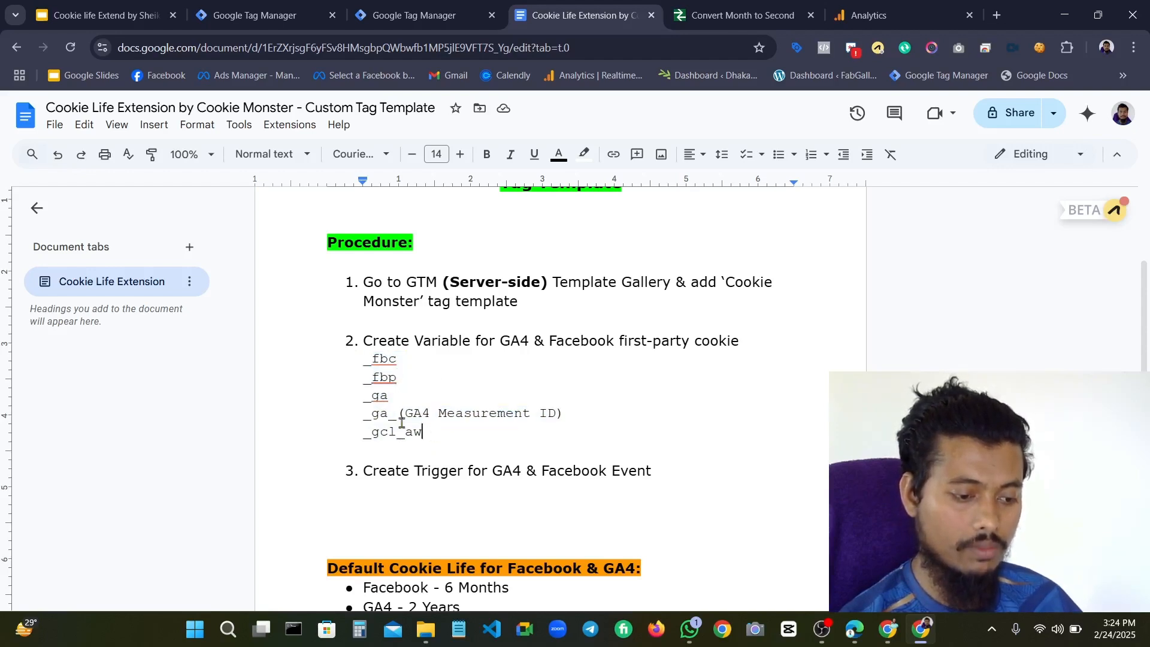
{"action": "left_click_drag", "start_coordinate": [423, 432], "coordinate": [336, 361]}
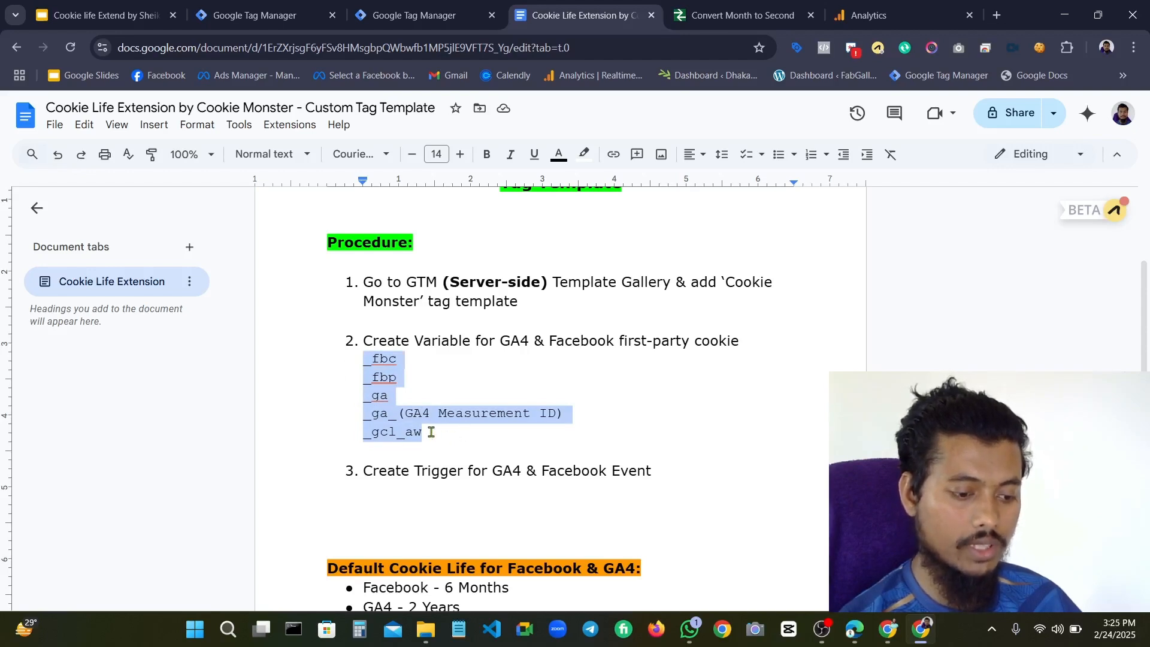
{"action": "left_click_drag", "start_coordinate": [430, 431], "coordinate": [368, 359]}
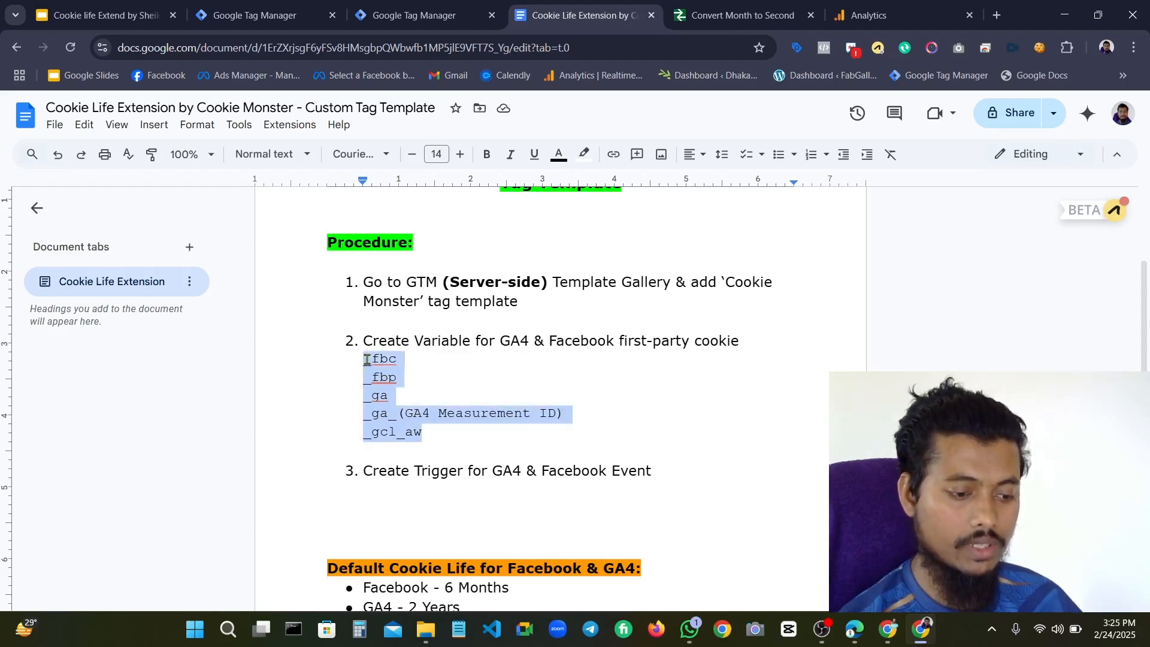
{"action": "left_click", "coordinate": [439, 378]}
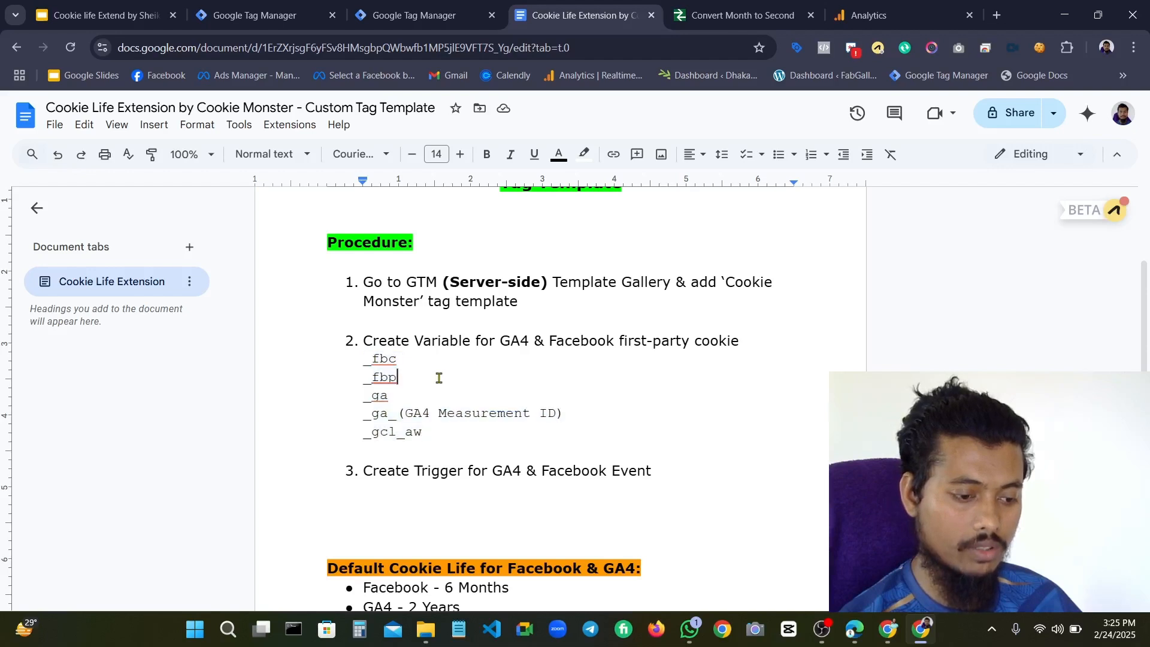
{"action": "left_click_drag", "start_coordinate": [430, 434], "coordinate": [311, 361]}
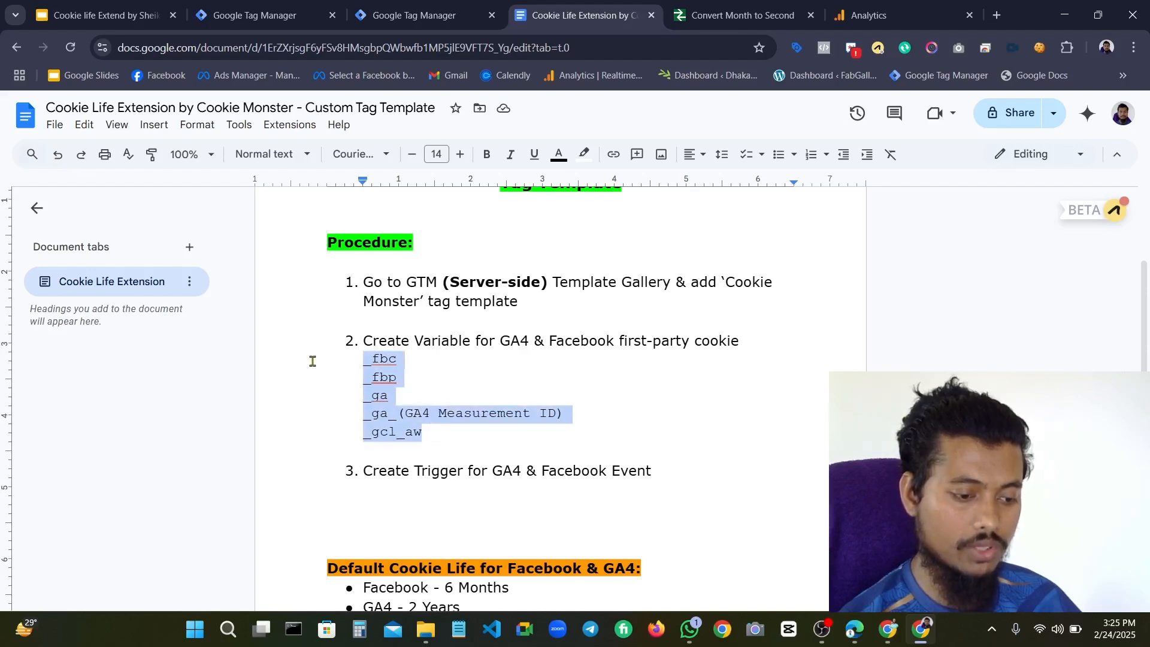
{"action": "left_click", "coordinate": [415, 375]}
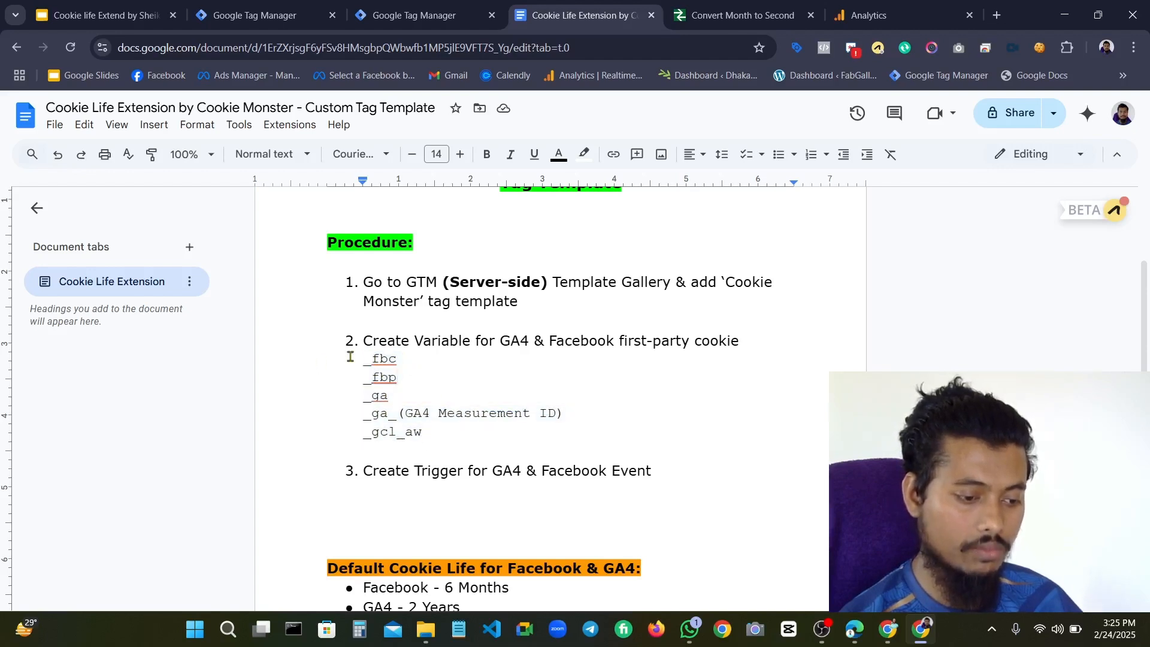
{"action": "mouse_move", "coordinate": [362, 361]}
{"action": "left_mouse_down"}
{"action": "mouse_move", "coordinate": [458, 443]}
{"action": "mouse_move", "coordinate": [420, 433]}
{"action": "mouse_move", "coordinate": [350, 366]}
{"action": "mouse_move", "coordinate": [349, 351]}
{"action": "left_mouse_up"}
{"action": "left_click", "coordinate": [437, 363]}
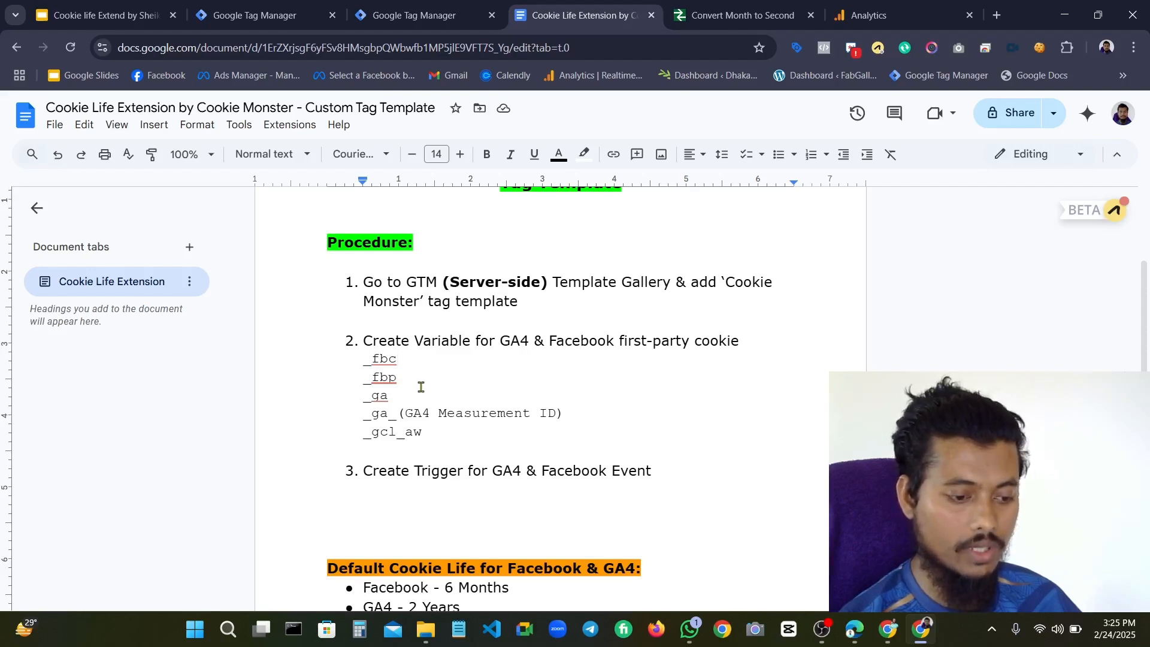
{"action": "left_click_drag", "start_coordinate": [418, 384], "coordinate": [346, 363]}
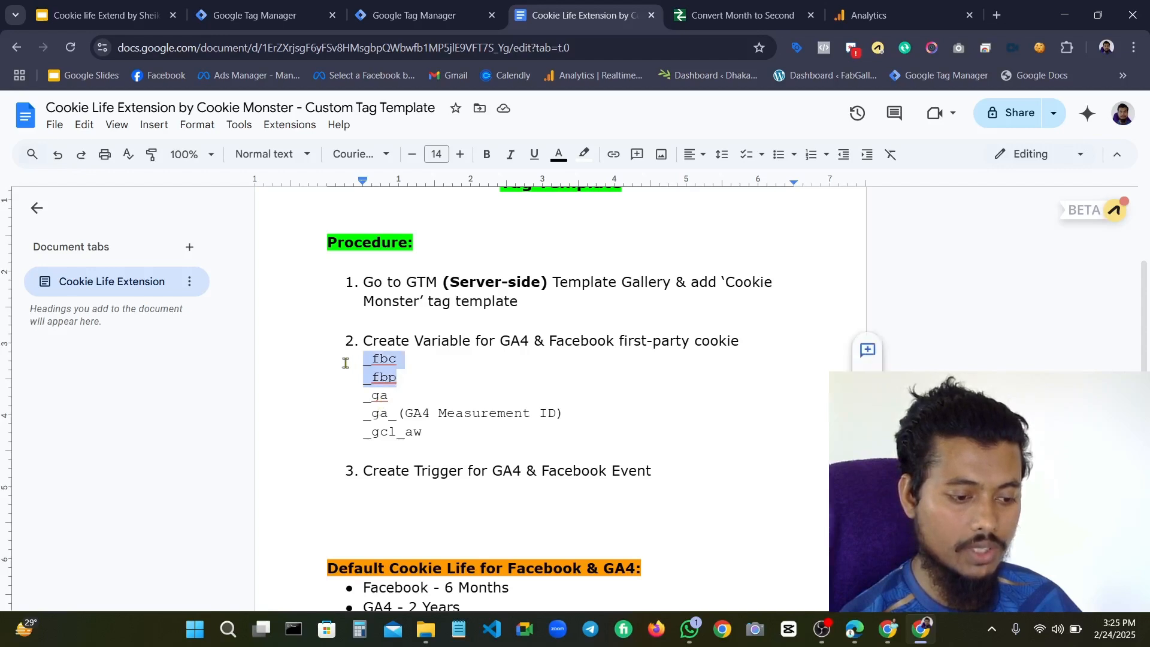
{"action": "left_click_drag", "start_coordinate": [427, 437], "coordinate": [330, 367]}
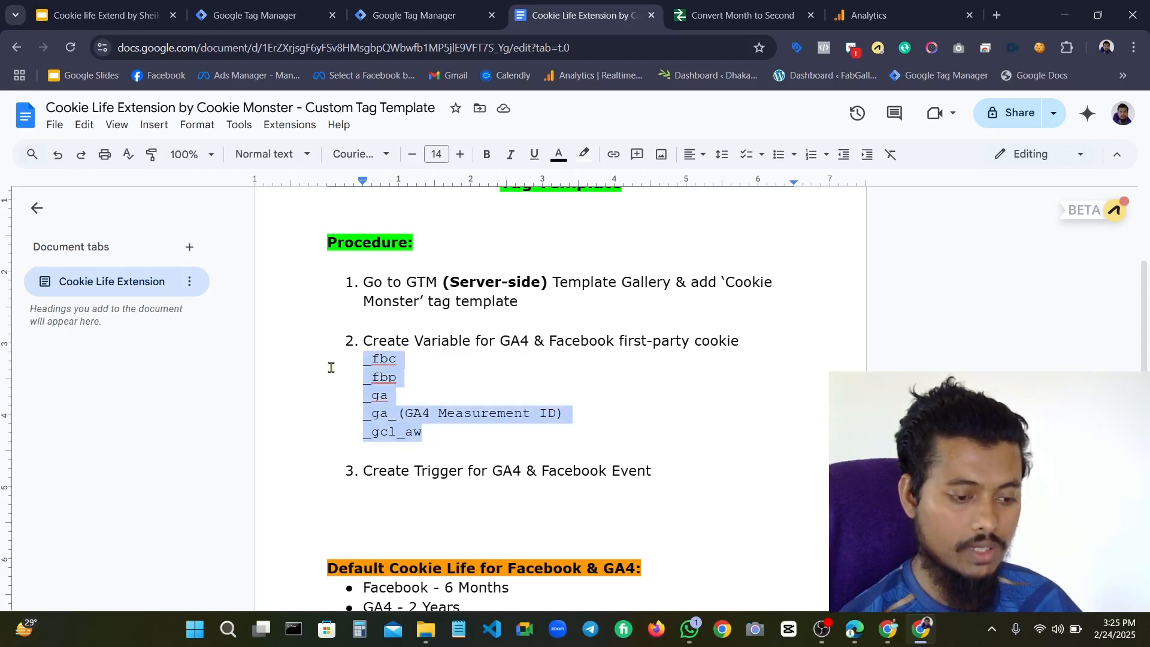
{"action": "left_click", "coordinate": [430, 380]}
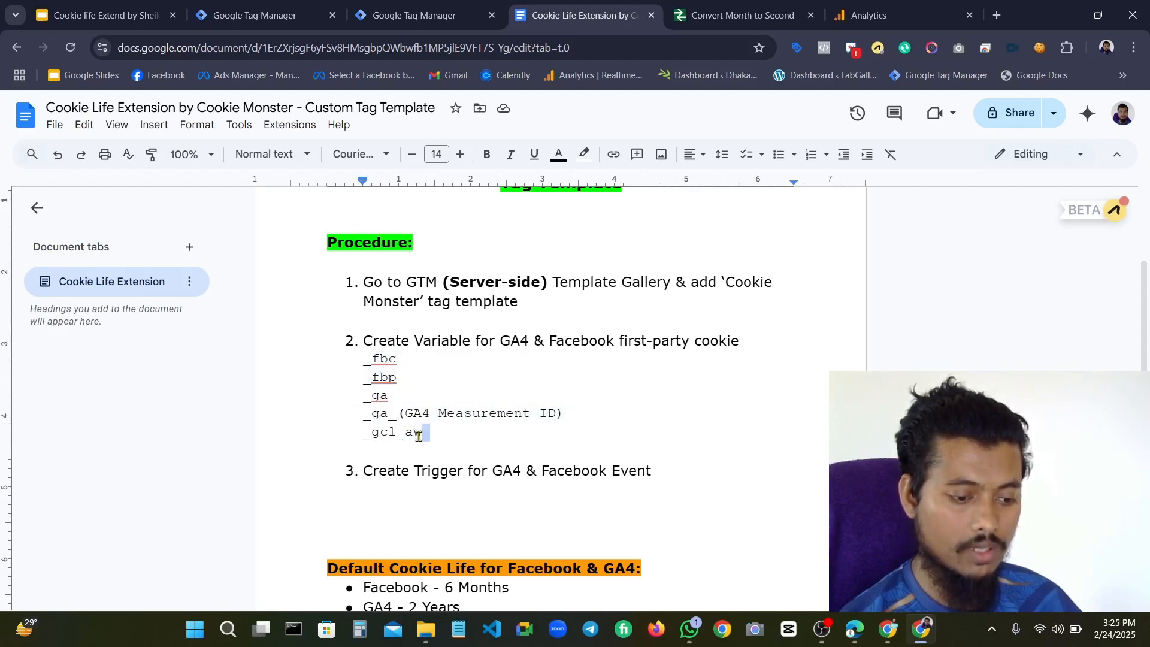
{"action": "left_click_drag", "start_coordinate": [424, 434], "coordinate": [354, 354]}
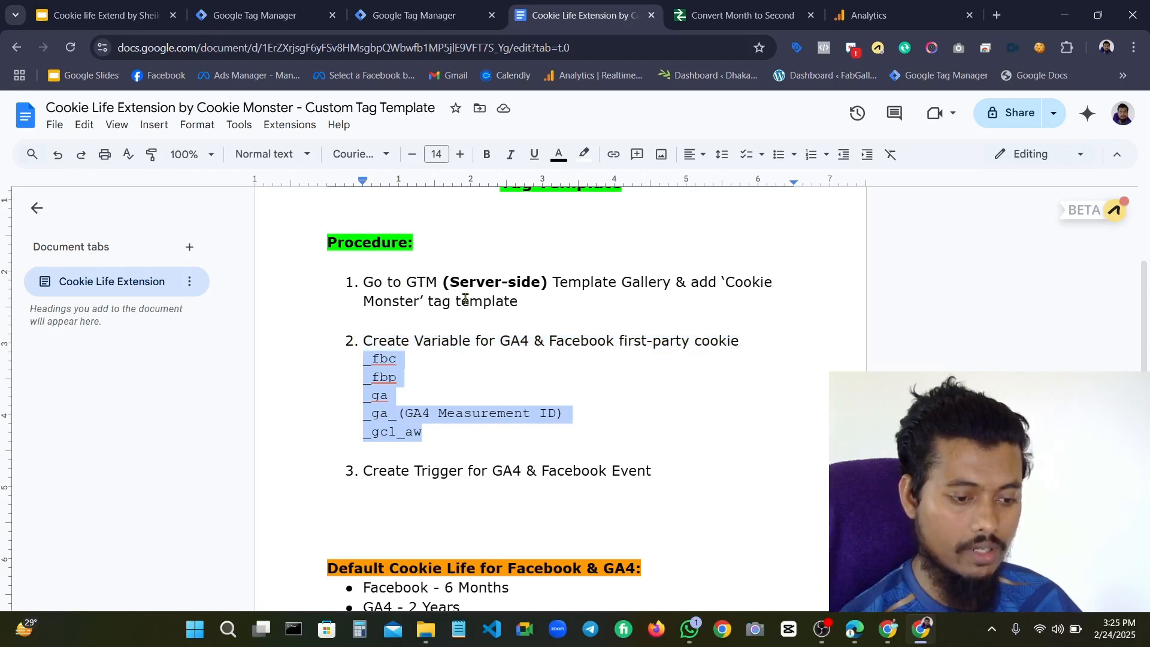
{"action": "double_click", "coordinate": [417, 275]}
{"action": "left_click_drag", "start_coordinate": [417, 276], "coordinate": [520, 305]}
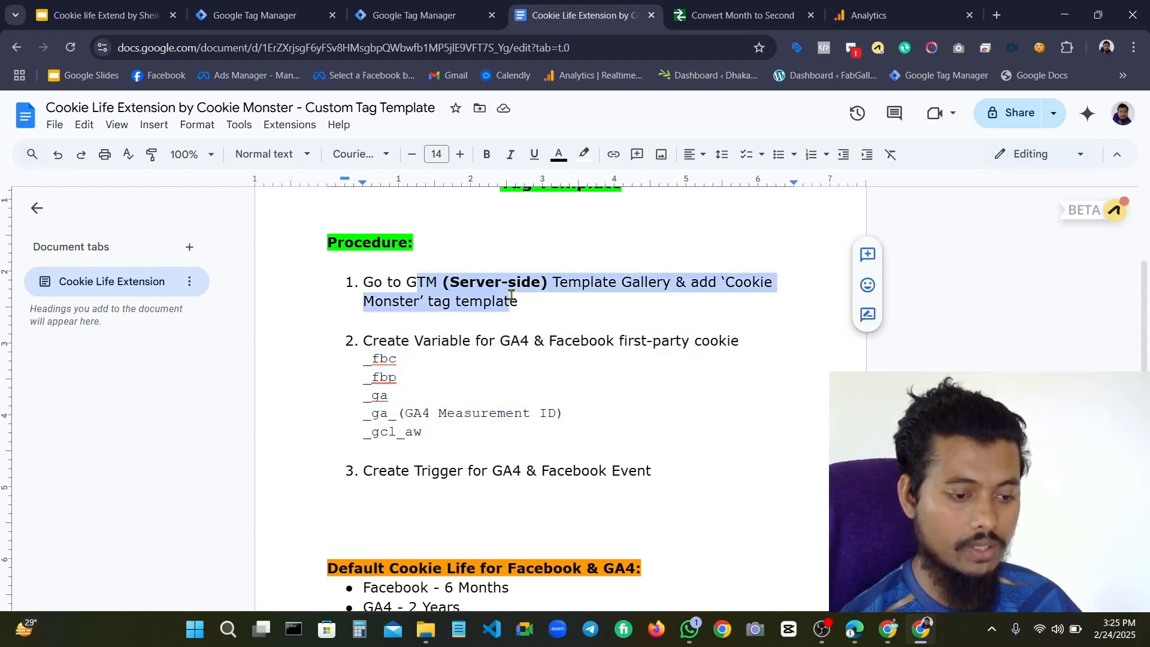
Switch to the Google Tag Manager server container and start a new Cookie Value variable with the cookie name _fbc
{"action": "left_click", "coordinate": [550, 398]}
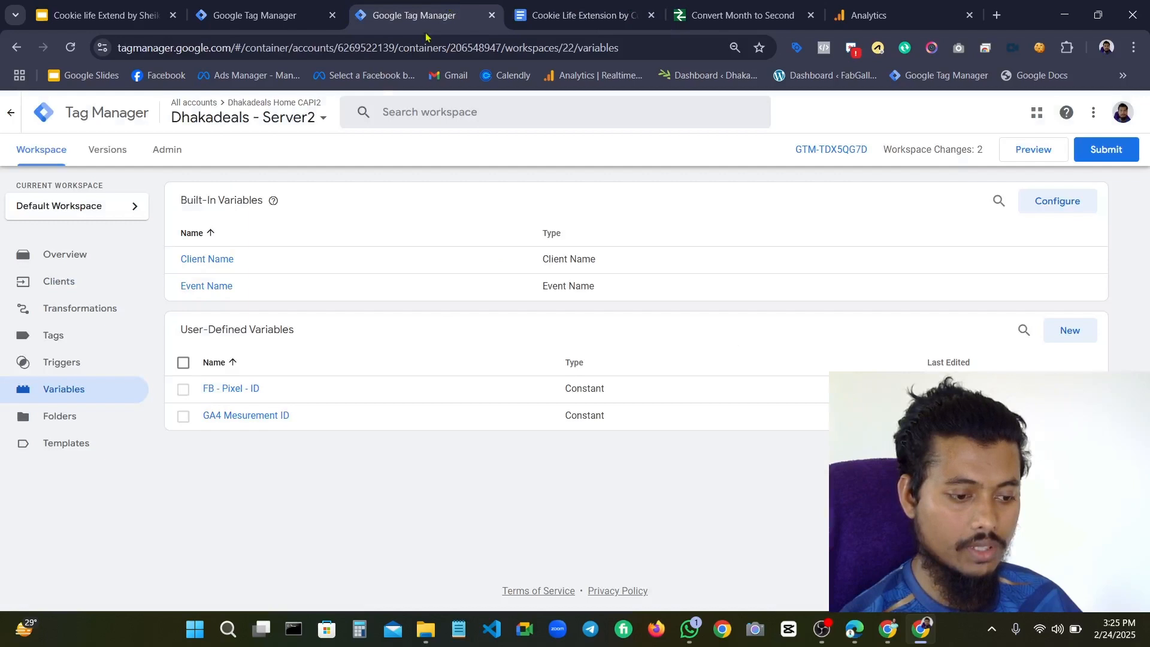
{"action": "left_click", "coordinate": [450, 9]}
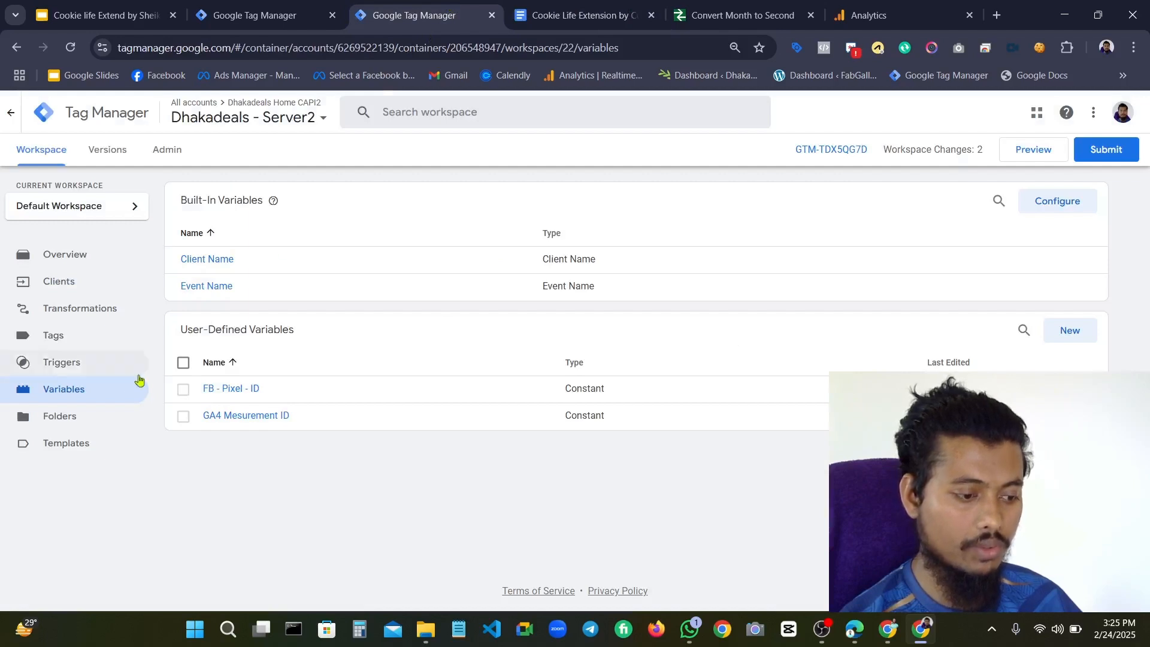
{"action": "left_click", "coordinate": [1069, 331]}
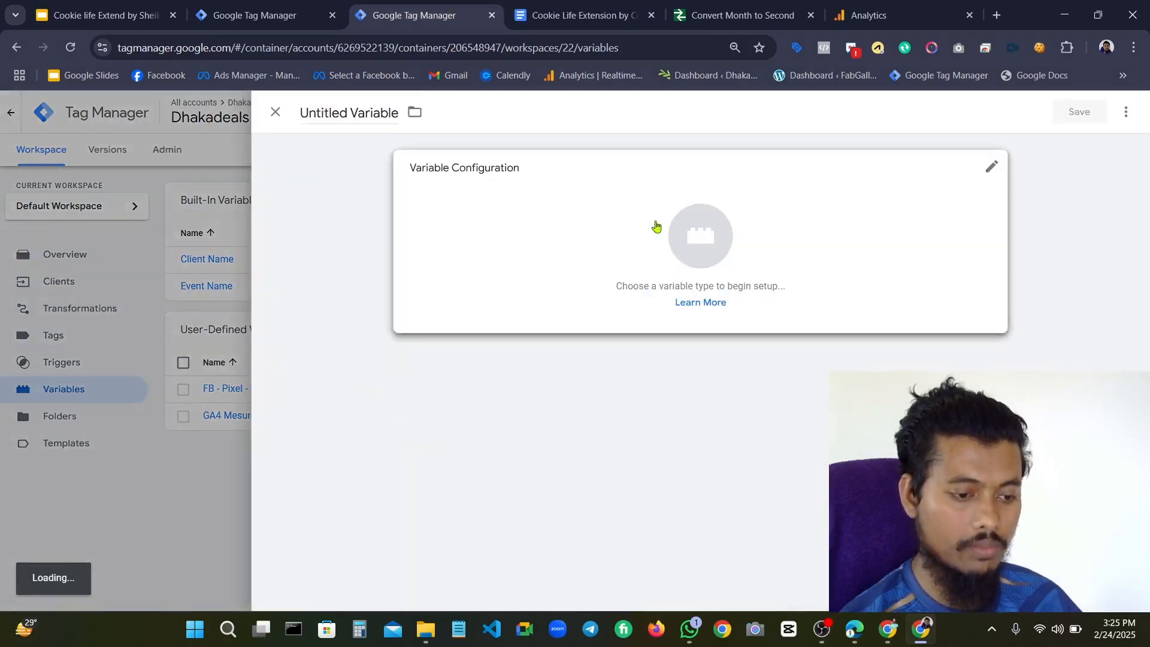
{"action": "left_click", "coordinate": [605, 226]}
{"action": "left_click", "coordinate": [796, 246]}
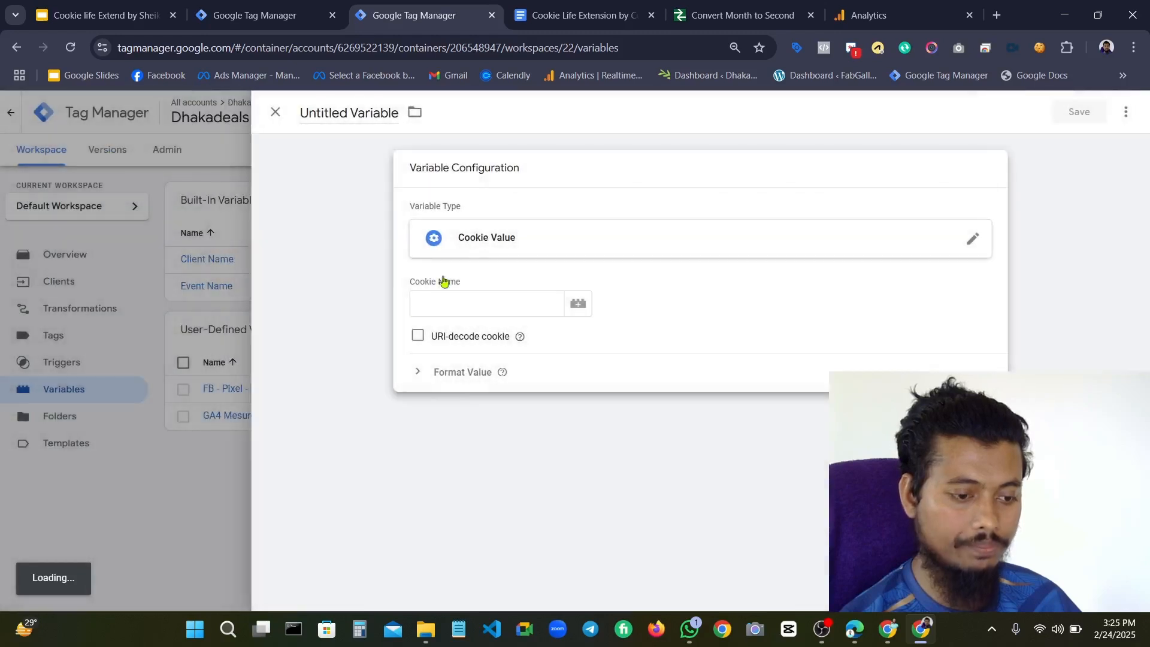
{"action": "left_click", "coordinate": [412, 306]}
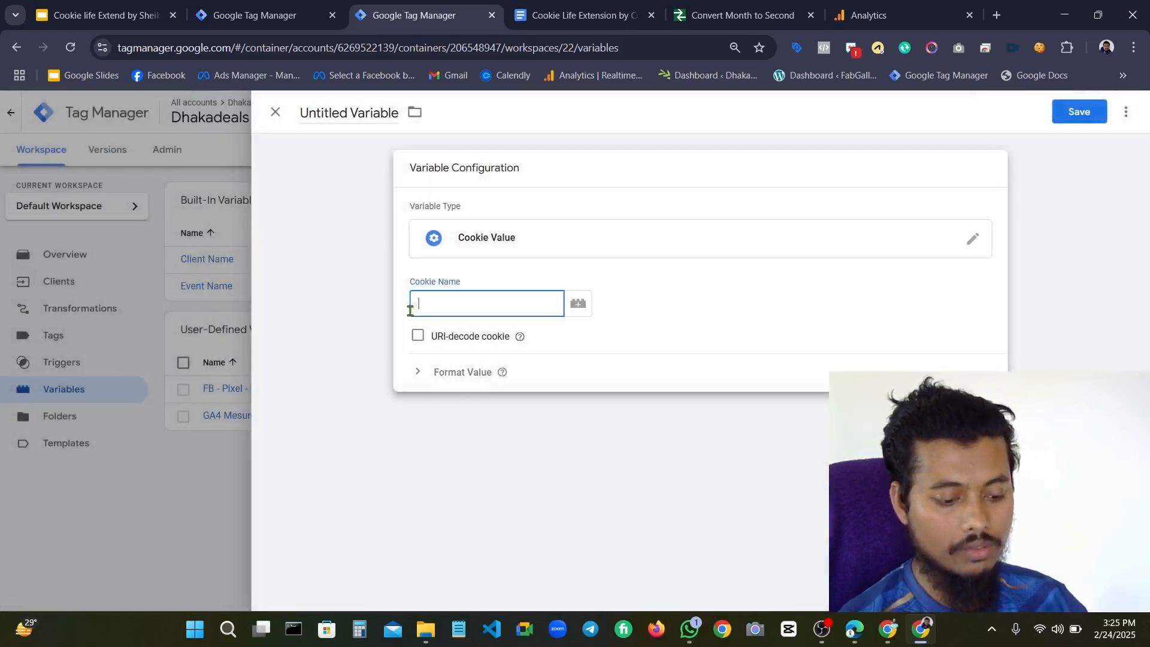
{"action": "key", "text": "super+v"}
{"action": "scroll", "coordinate": [468, 473], "scroll_direction": "down", "scroll_amount": 2}
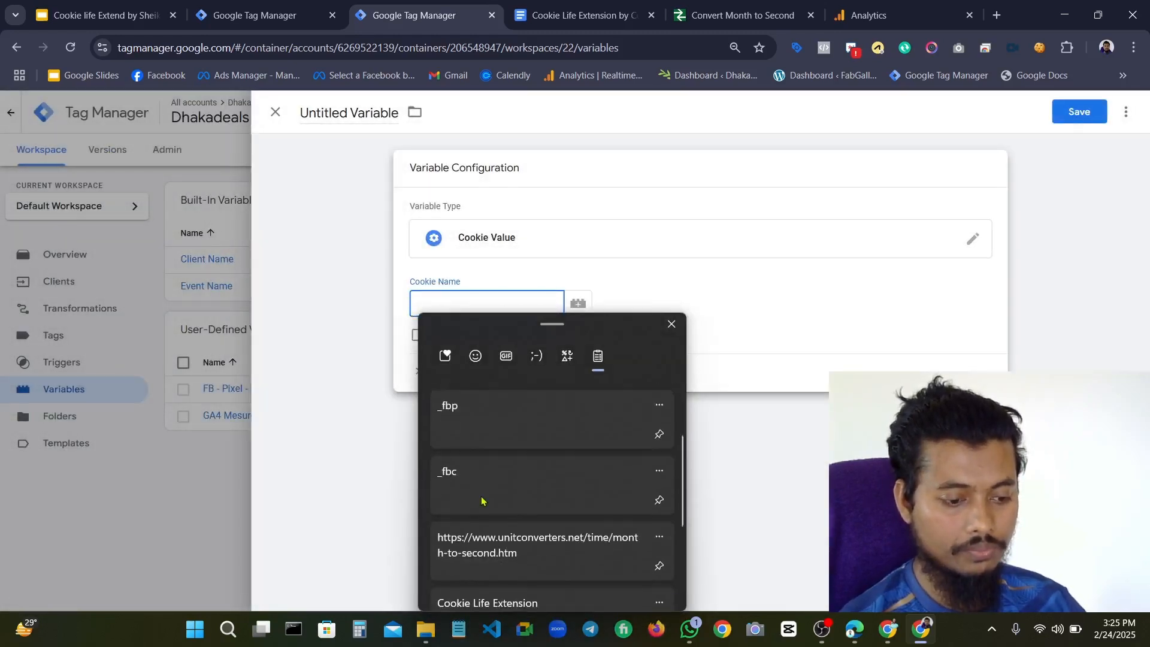
{"action": "scroll", "coordinate": [464, 477], "scroll_direction": "up", "scroll_amount": 2}
{"action": "left_click", "coordinate": [473, 570]}
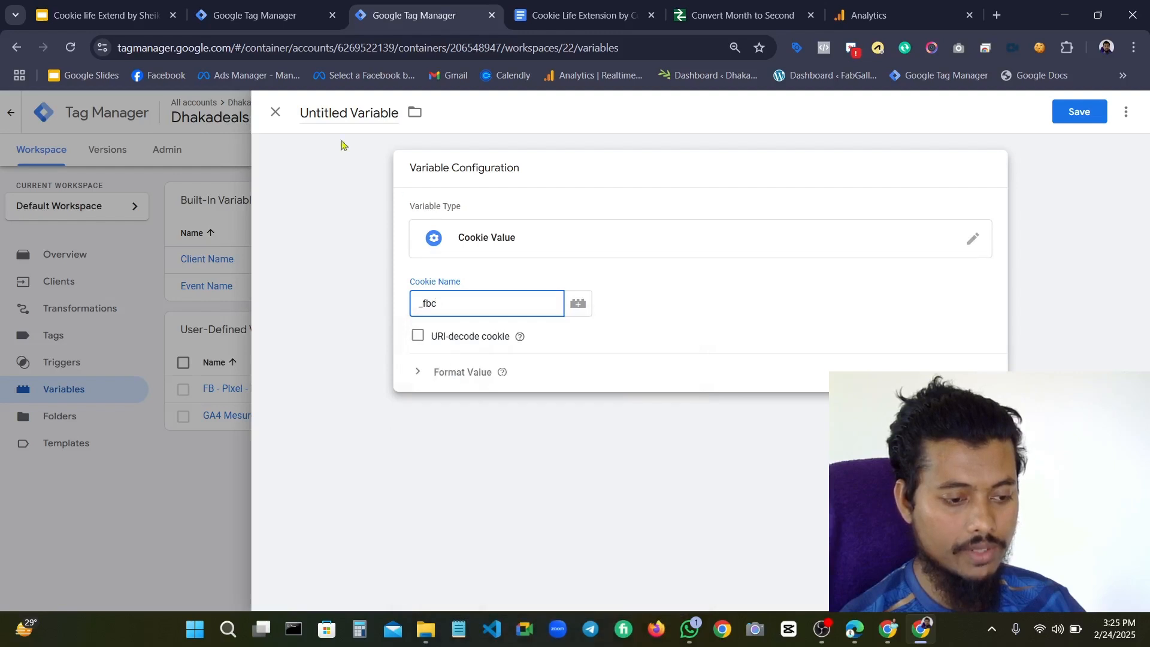
Name the _fbc cookie variable "Cookie - fbc" and save it
{"action": "double_click", "coordinate": [342, 118]}
{"action": "double_click", "coordinate": [353, 111]}
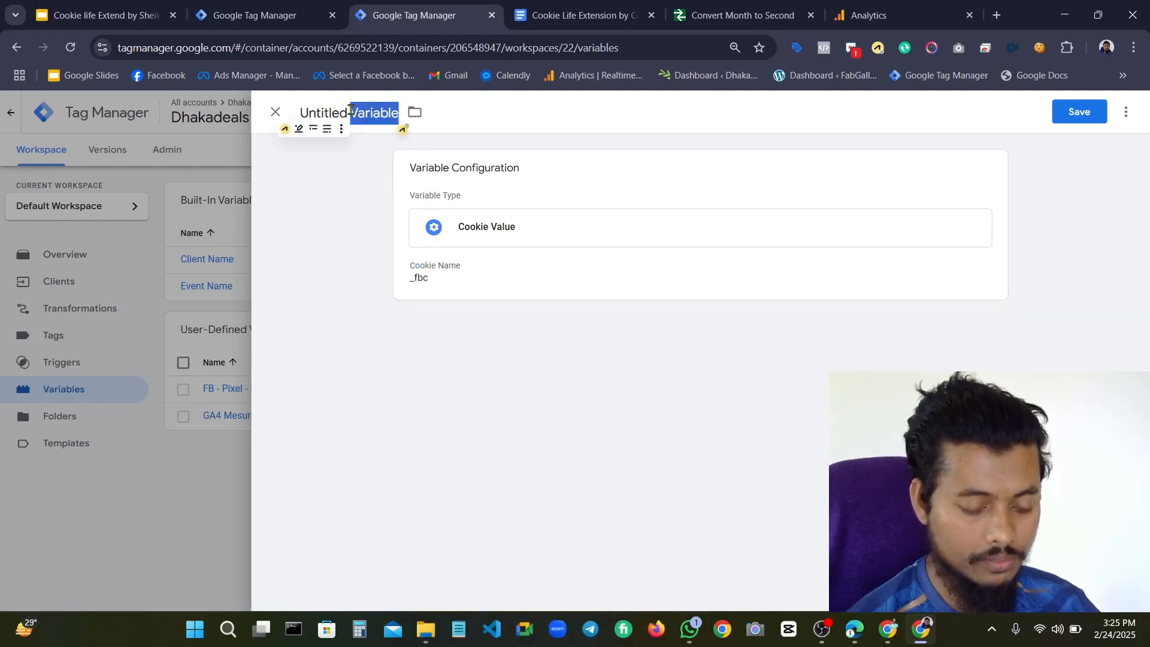
{"action": "key", "text": "BackSpace"}
{"action": "key", "text": "BackSpace"}
{"action": "key", "text": "BackSpace"}
{"action": "key", "text": "BackSpace"}
{"action": "key", "text": "BackSpace"}
{"action": "key", "text": "BackSpace"}
{"action": "key", "text": "BackSpace"}
{"action": "key", "text": "BackSpace"}
{"action": "key", "text": "BackSpace"}
{"action": "key", "text": "BackSpace"}
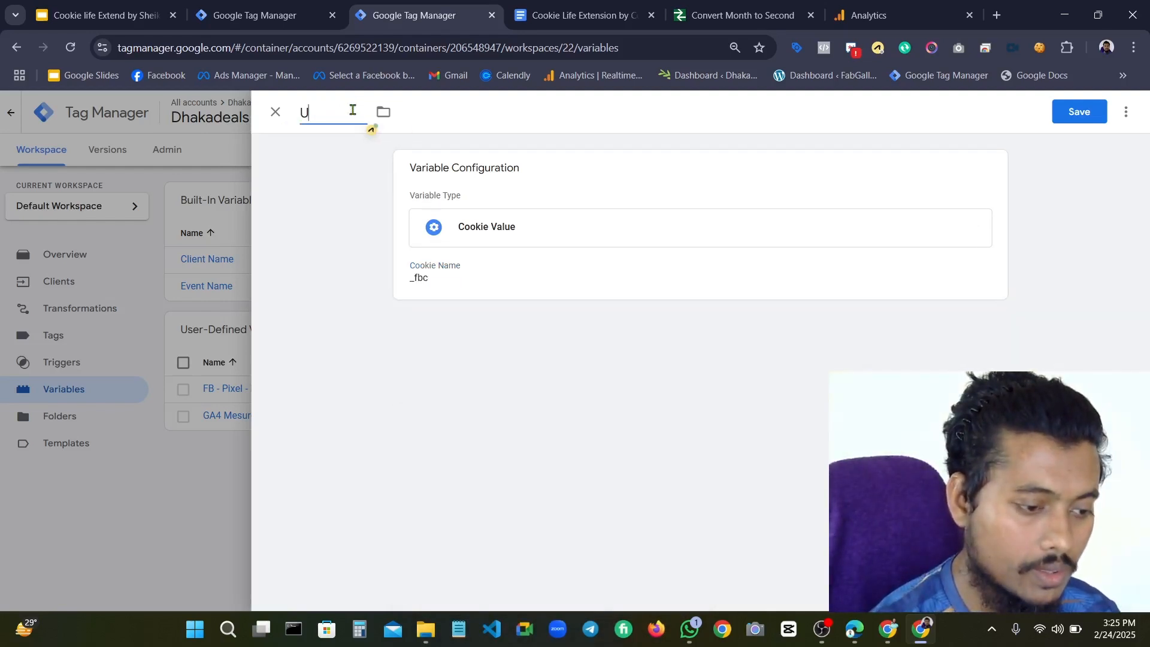
{"action": "type", "text": "Cokk"}
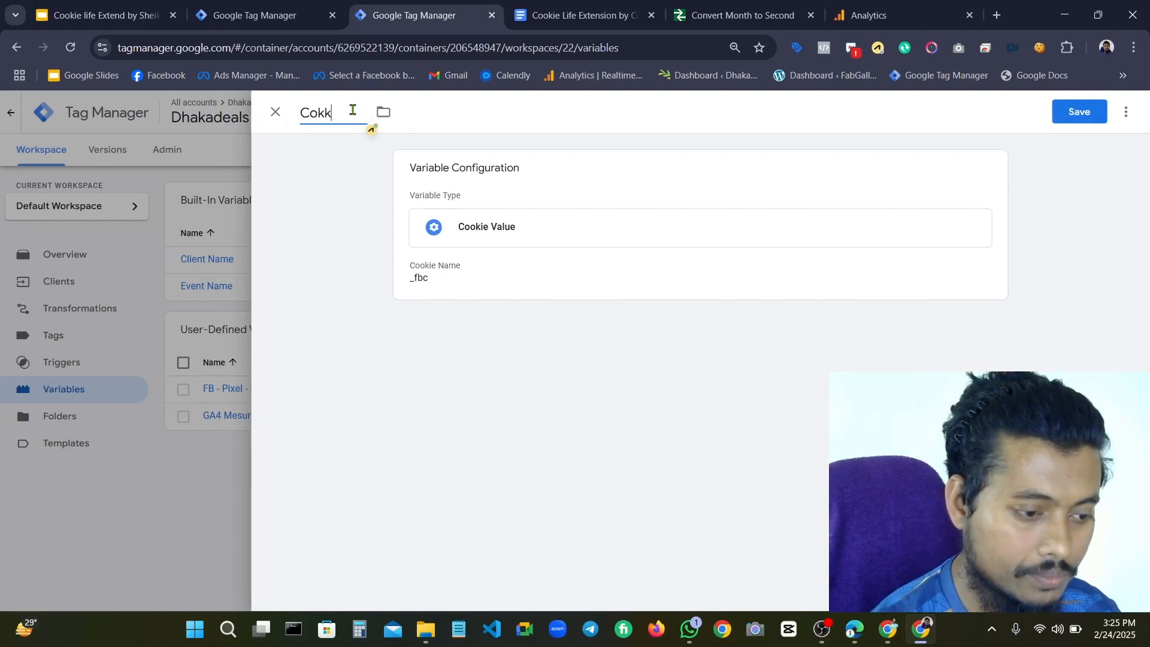
{"action": "key", "text": "BackSpace"}
{"action": "key", "text": "BackSpace"}
{"action": "key", "text": "BackSpace"}
{"action": "type", "text": "okie"}
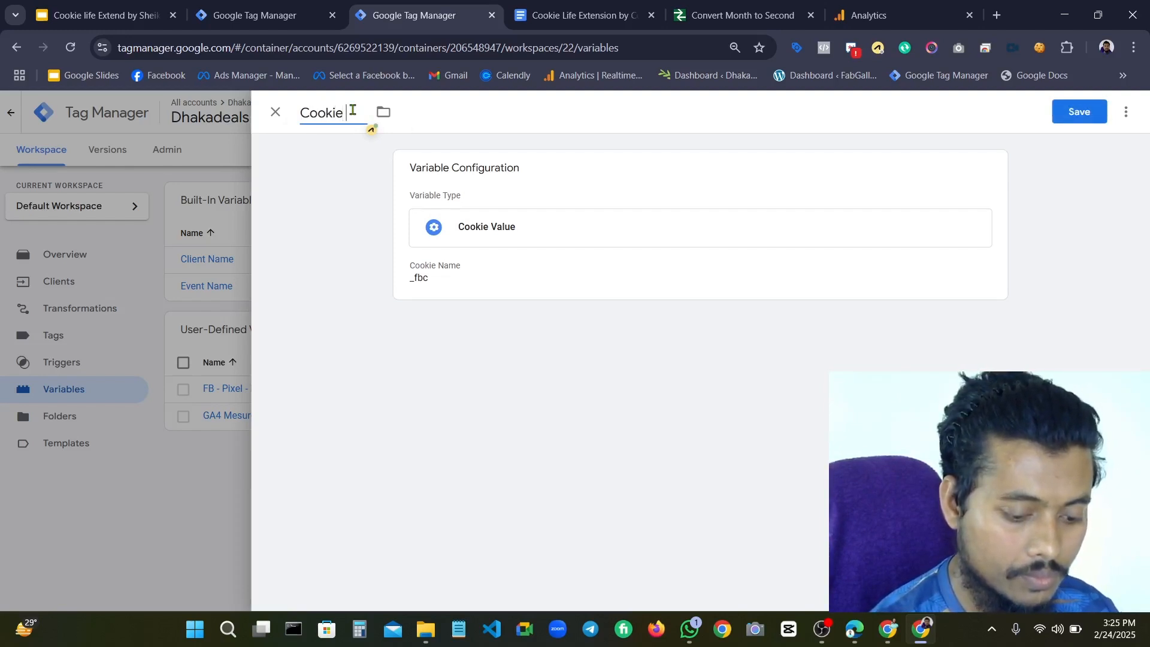
{"action": "type", "text": " _fb"}
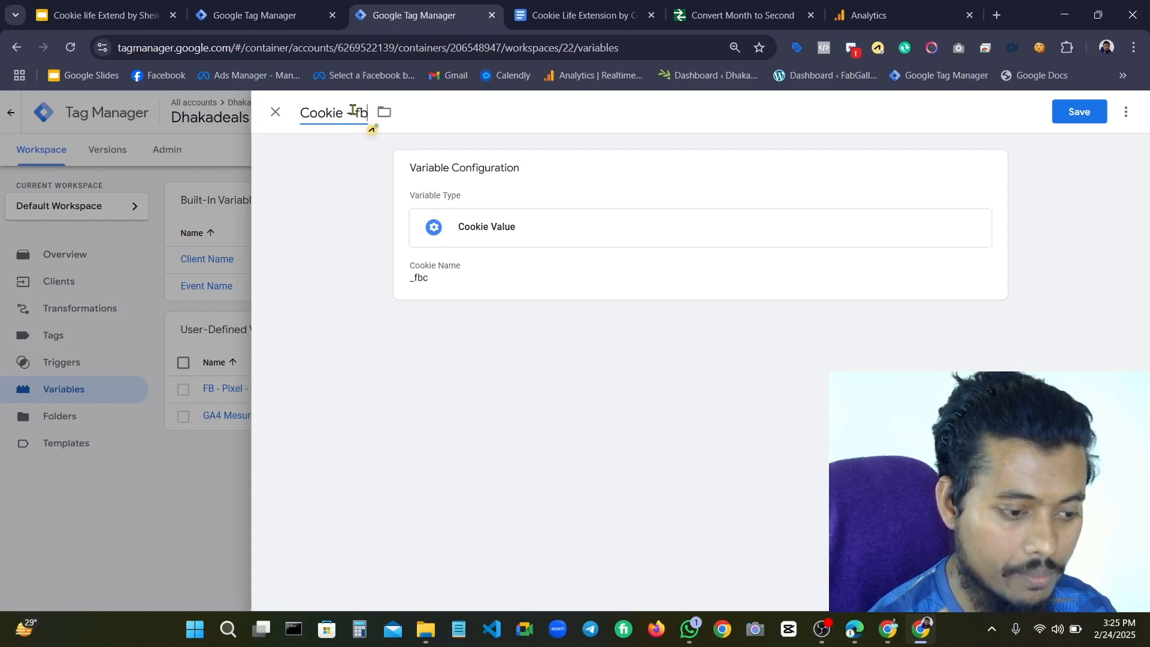
{"action": "type", "text": "c"}
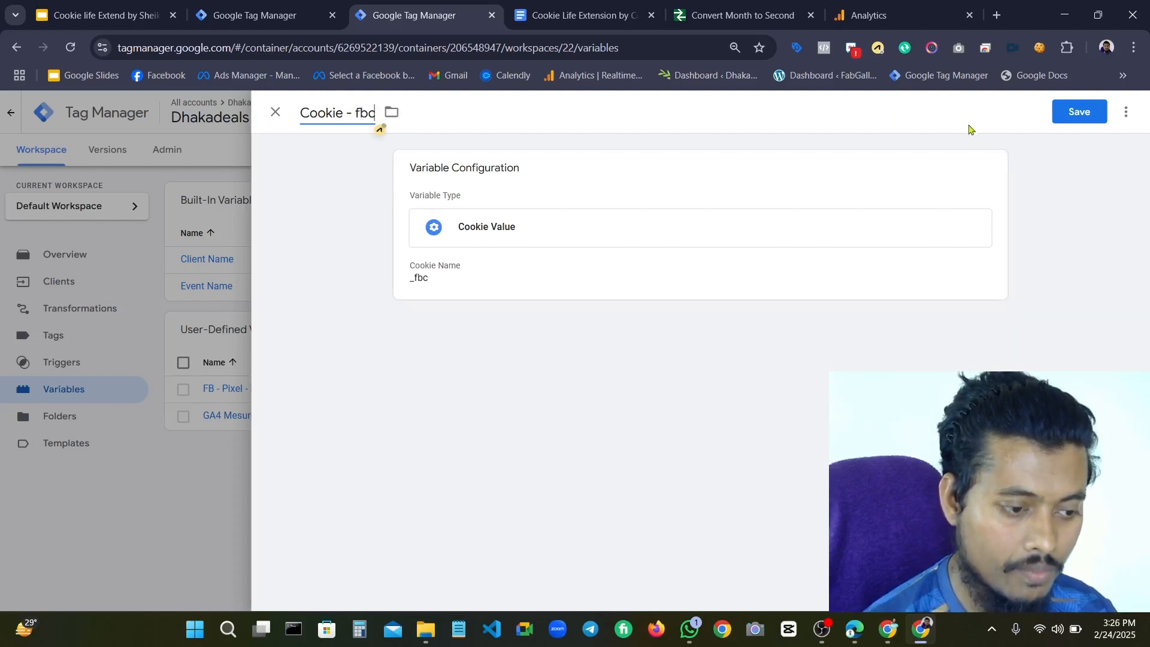
{"action": "left_click", "coordinate": [1059, 109]}
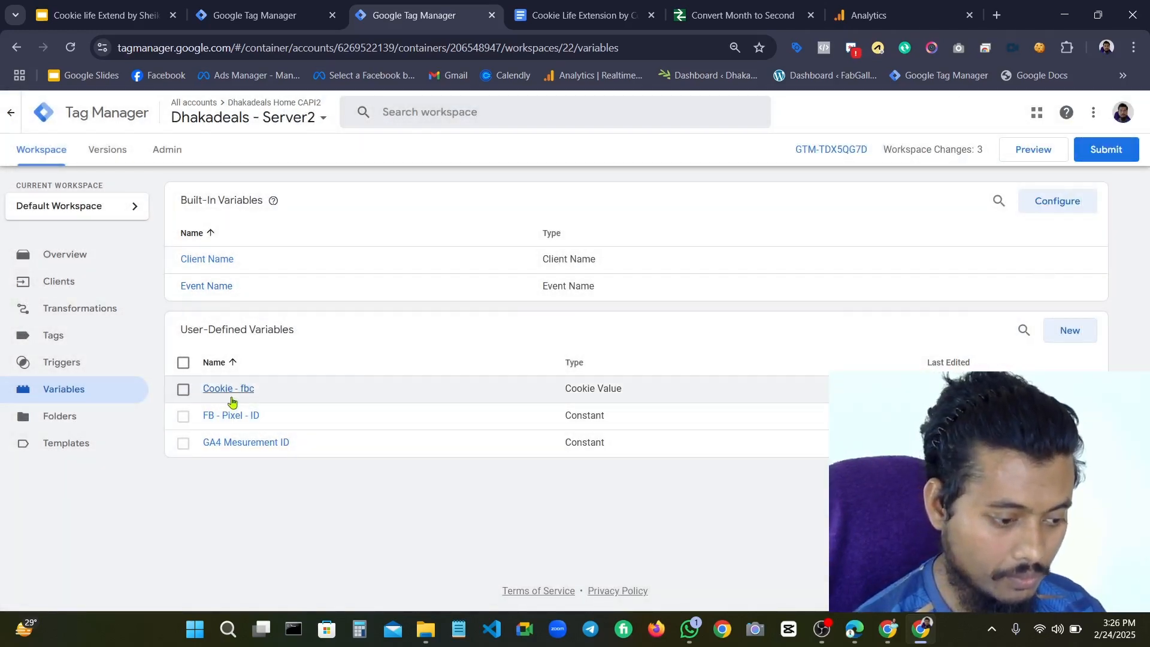
Start a second user-defined variable of type Cookie Value with the cookie name _fbp
{"action": "left_click", "coordinate": [1088, 330]}
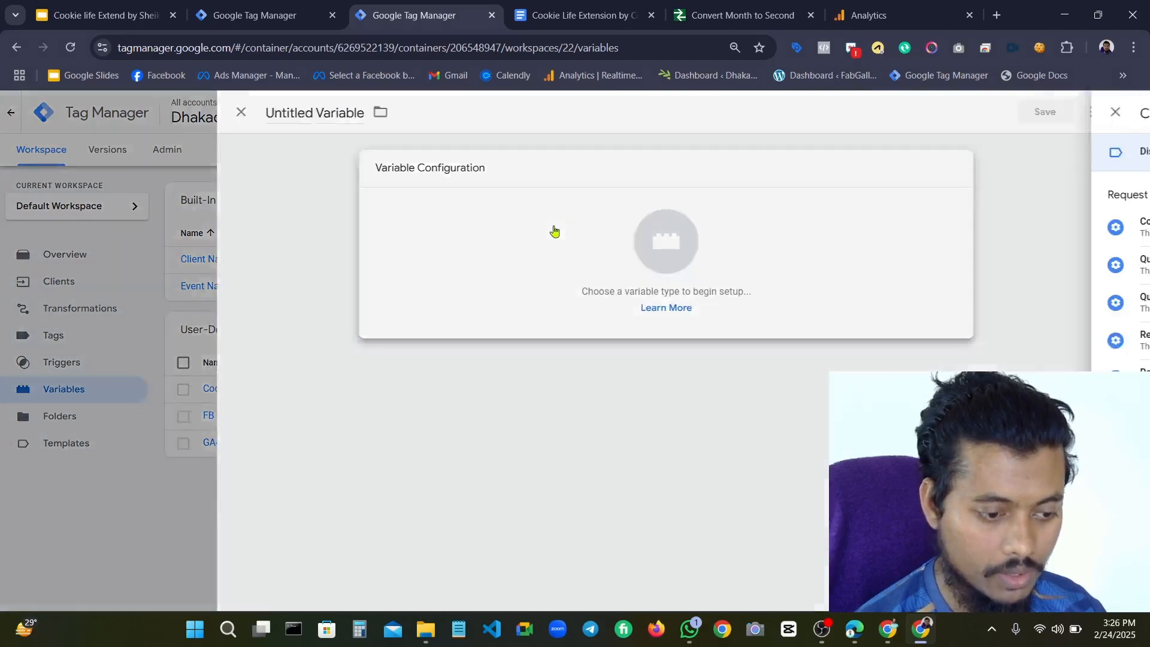
{"action": "left_click", "coordinate": [555, 230]}
{"action": "left_click", "coordinate": [743, 230]}
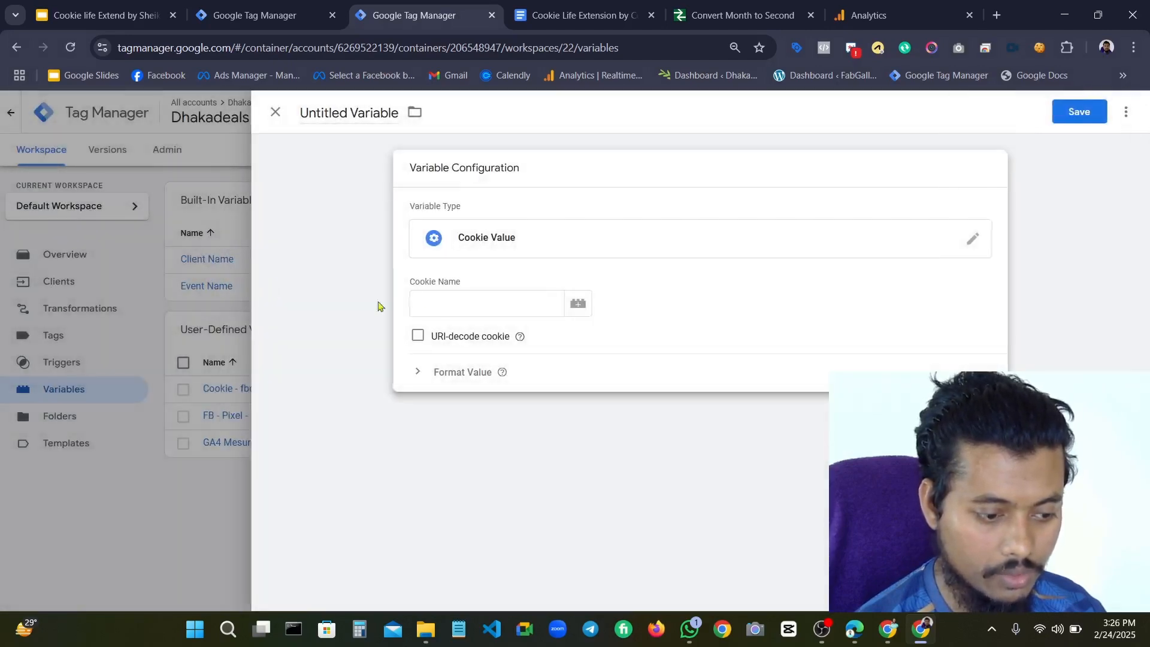
{"action": "left_click", "coordinate": [440, 312]}
{"action": "key", "text": "super+v"}
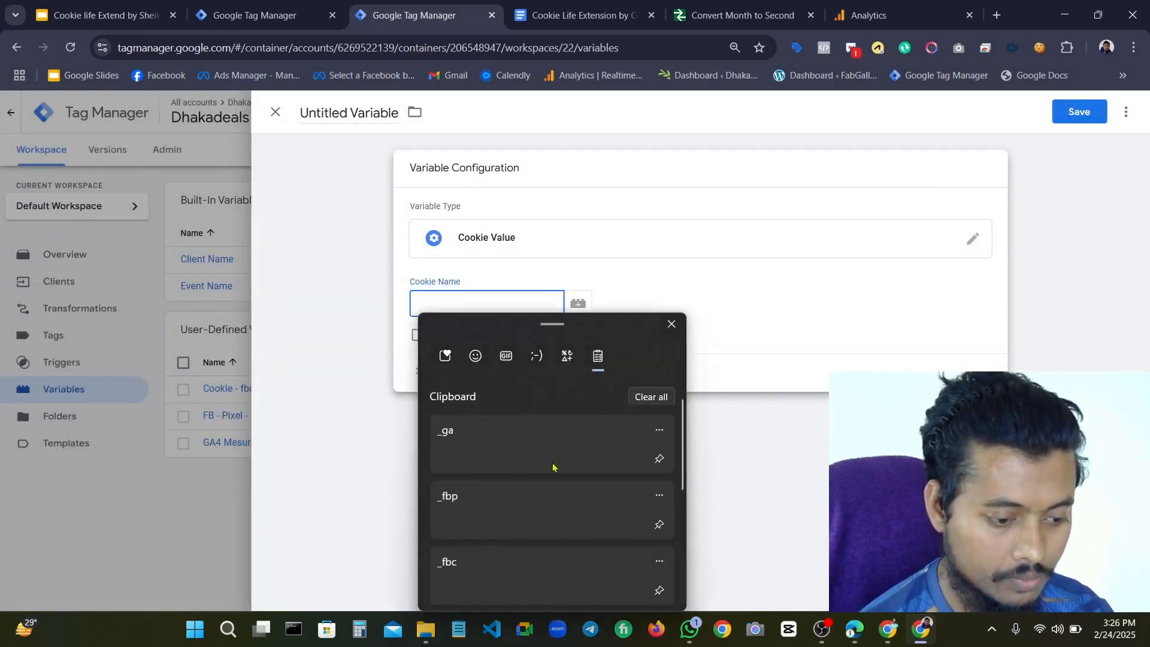
{"action": "scroll", "coordinate": [503, 506], "scroll_direction": "down", "scroll_amount": 1}
{"action": "left_click", "coordinate": [468, 413]}
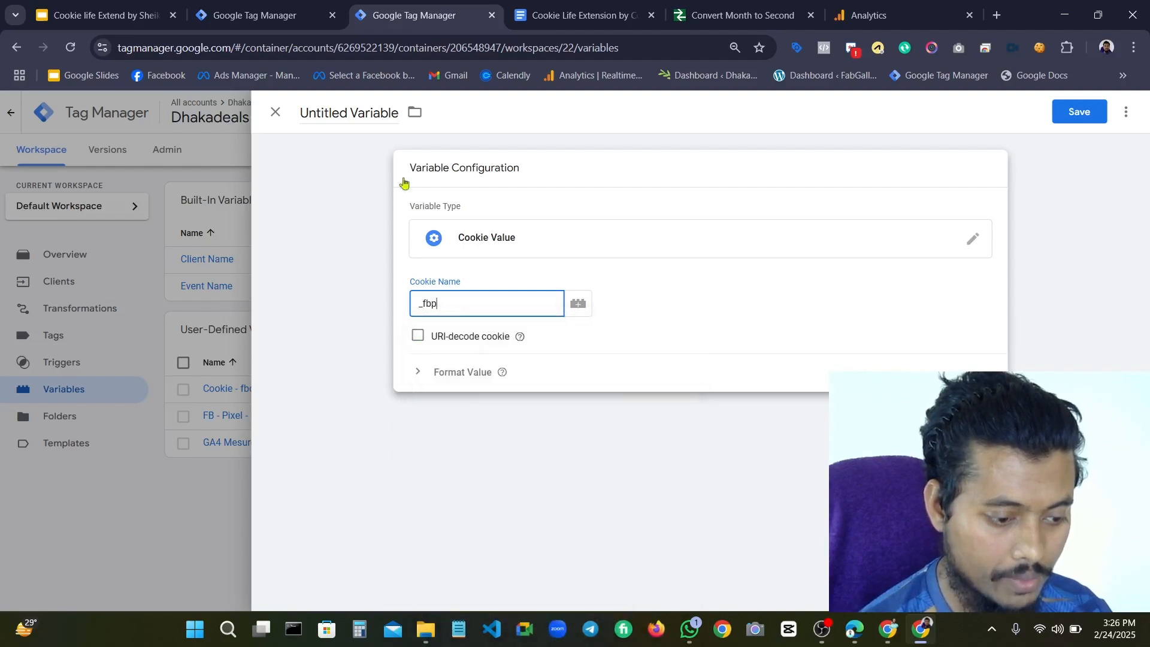
Name the _fbp cookie variable "Cookie - fbp" and save it
{"action": "left_click", "coordinate": [335, 114]}
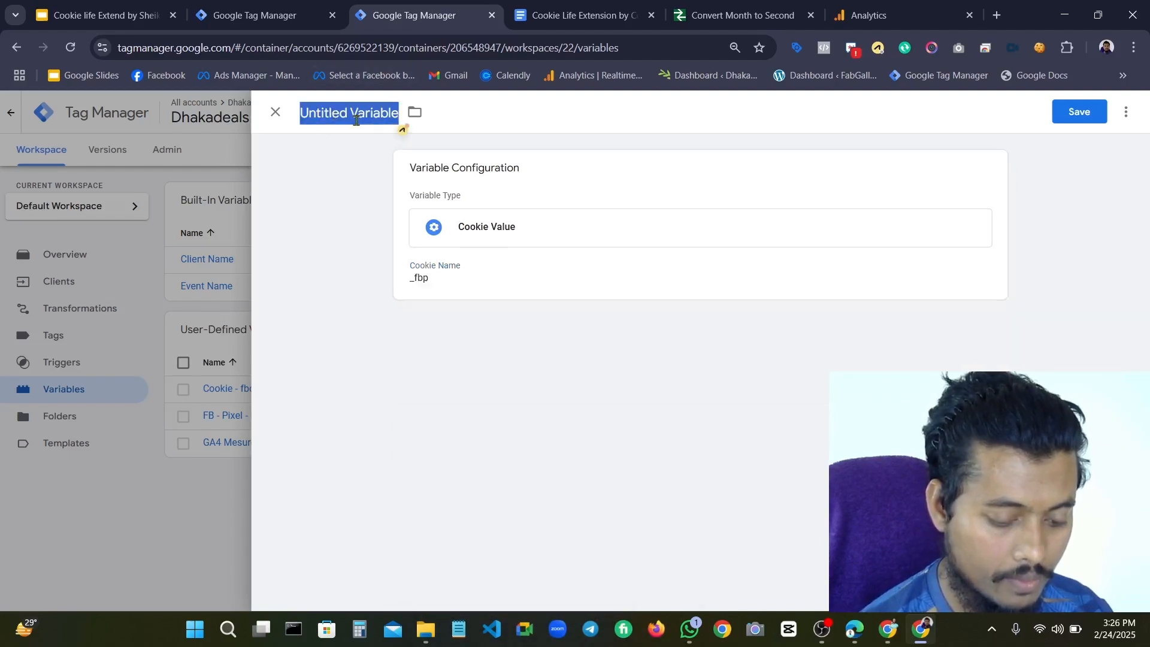
{"action": "key", "text": "BackSpace"}
{"action": "type", "text": "Cookie"}
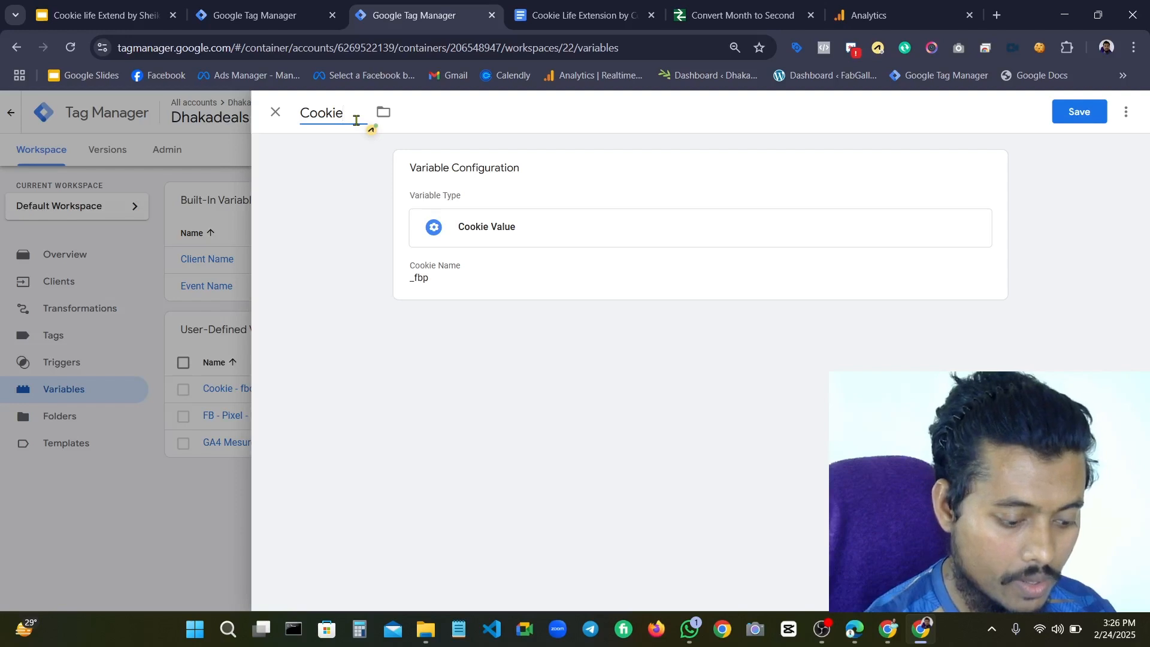
{"action": "type", "text": " - fb"}
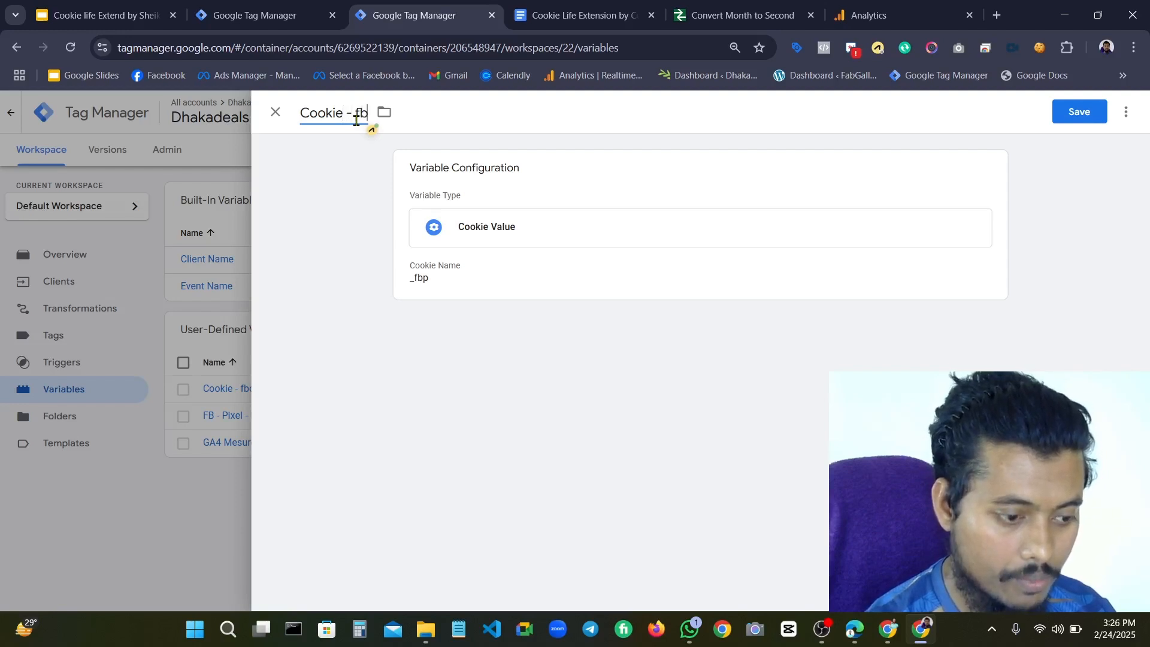
{"action": "type", "text": "p"}
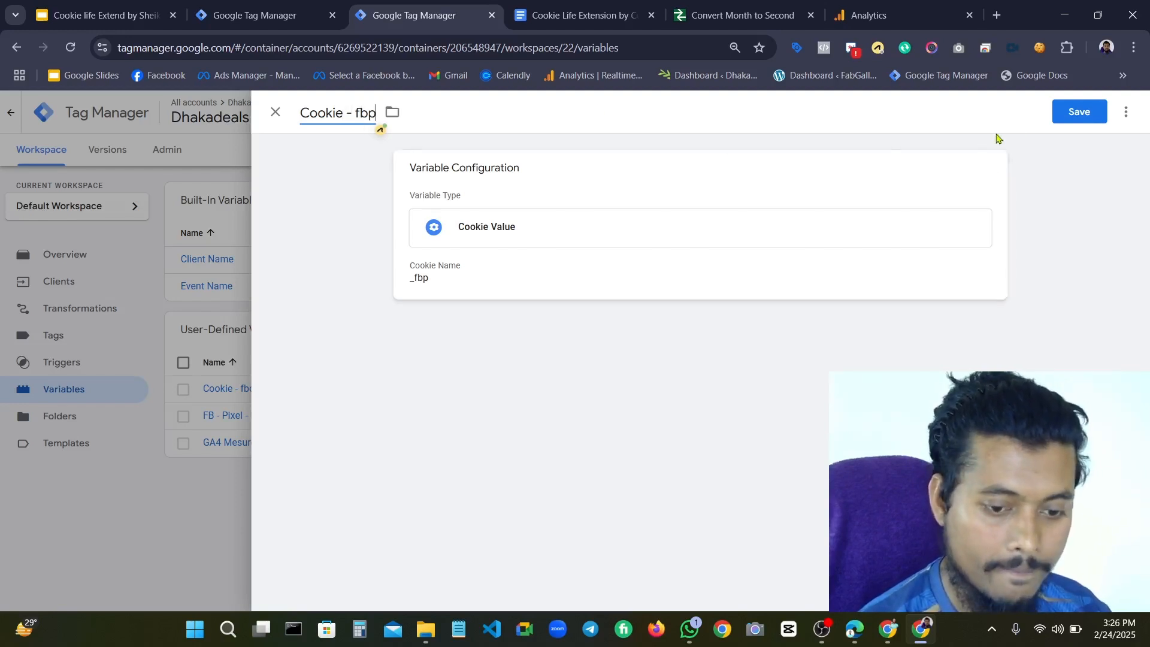
{"action": "left_click", "coordinate": [1074, 115]}
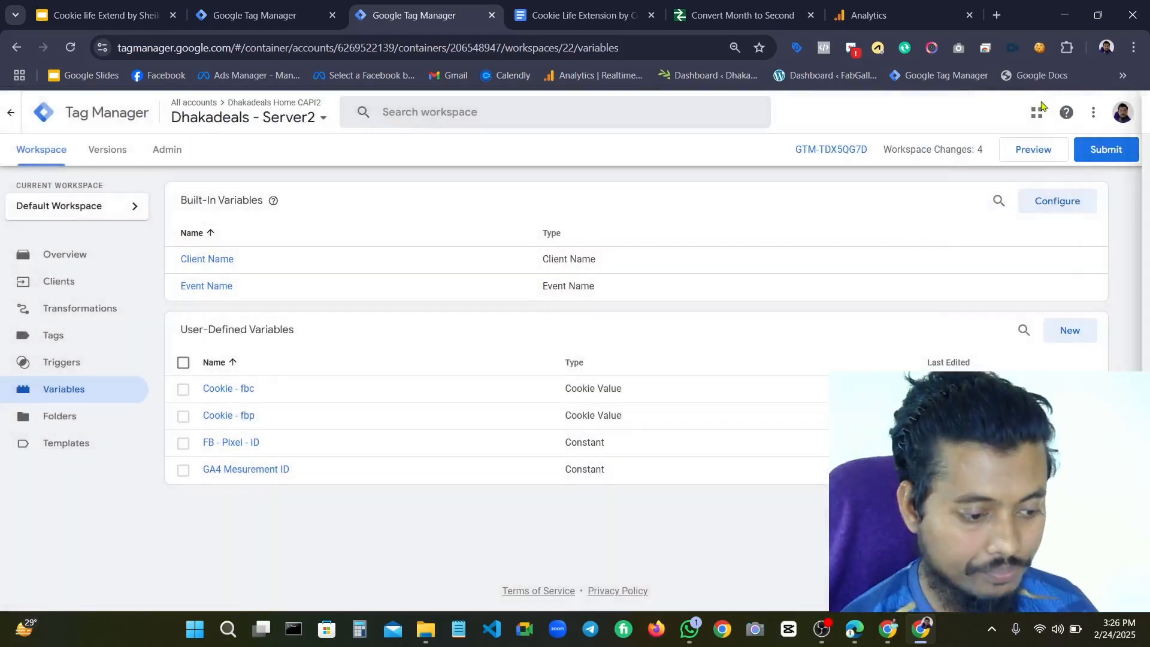
Start another Cookie Value variable and fill in its cookie name with _ga, copied from the Cookie Life Extension document
{"action": "left_click", "coordinate": [1077, 336]}
{"action": "left_click", "coordinate": [599, 192]}
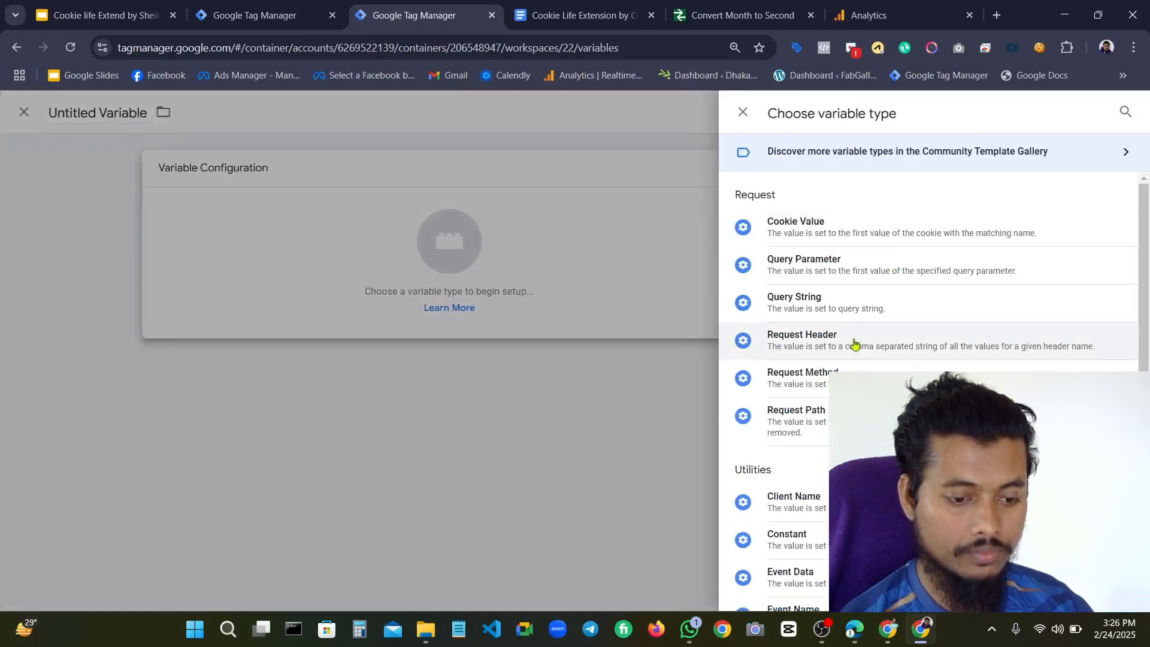
{"action": "left_click", "coordinate": [829, 242]}
{"action": "left_click", "coordinate": [568, 8]}
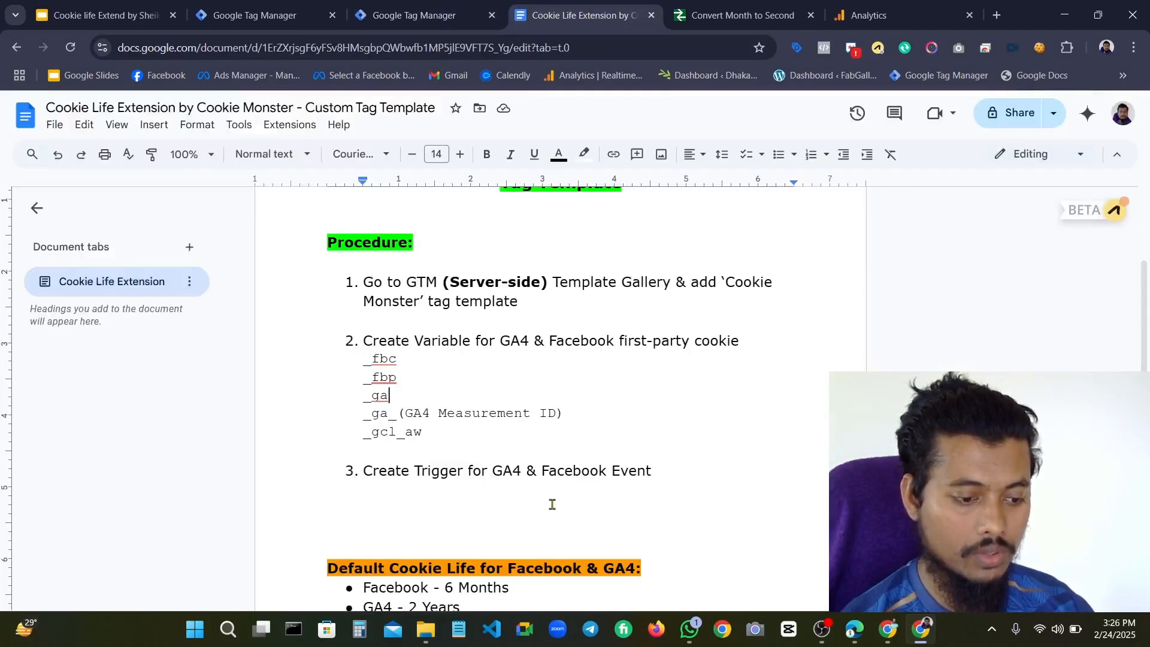
{"action": "left_click_drag", "start_coordinate": [396, 397], "coordinate": [355, 402]}
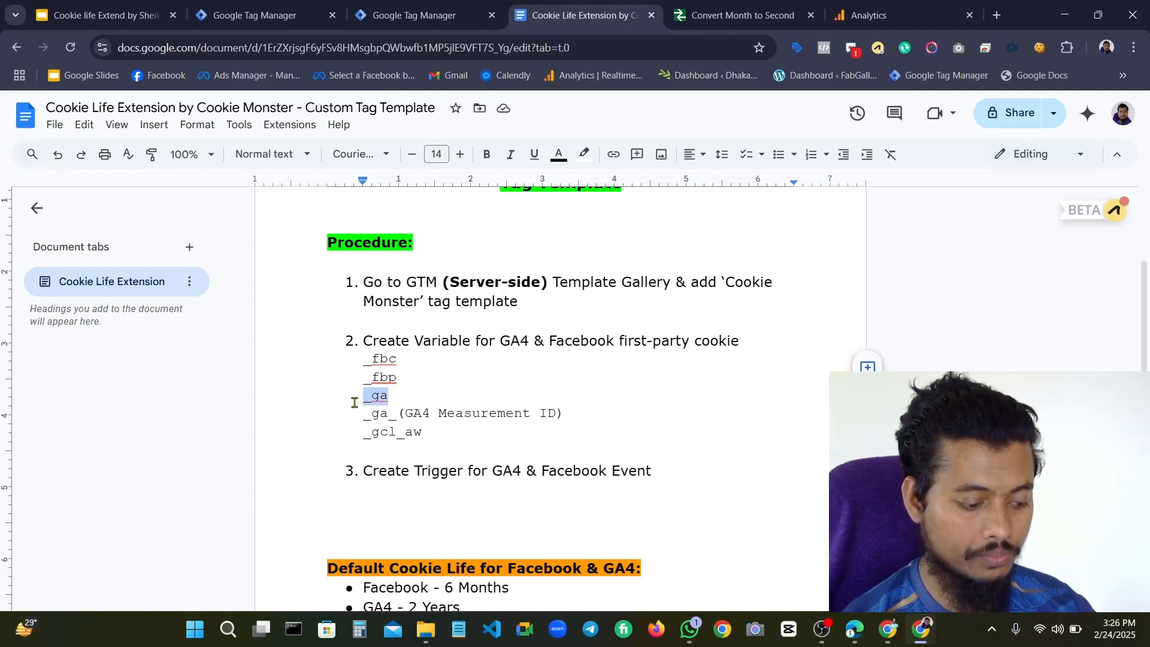
{"action": "left_click", "coordinate": [419, 15]}
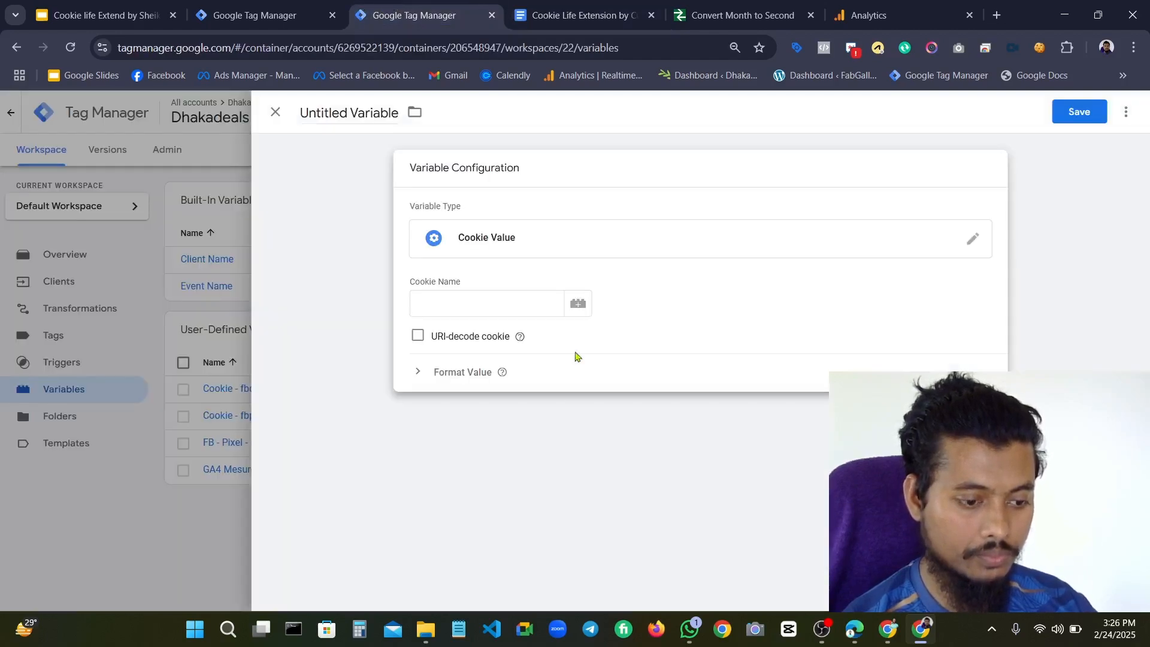
{"action": "left_click", "coordinate": [459, 316]}
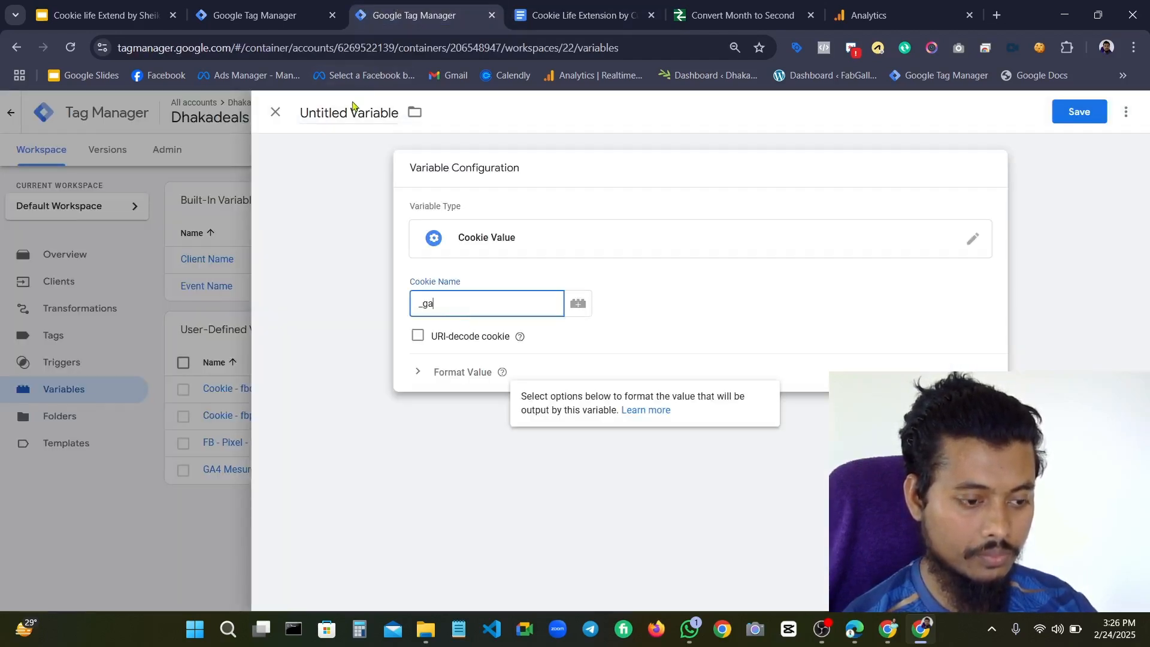
Name the _ga cookie variable "Cookie - GA" and save it
{"action": "left_click", "coordinate": [350, 113]}
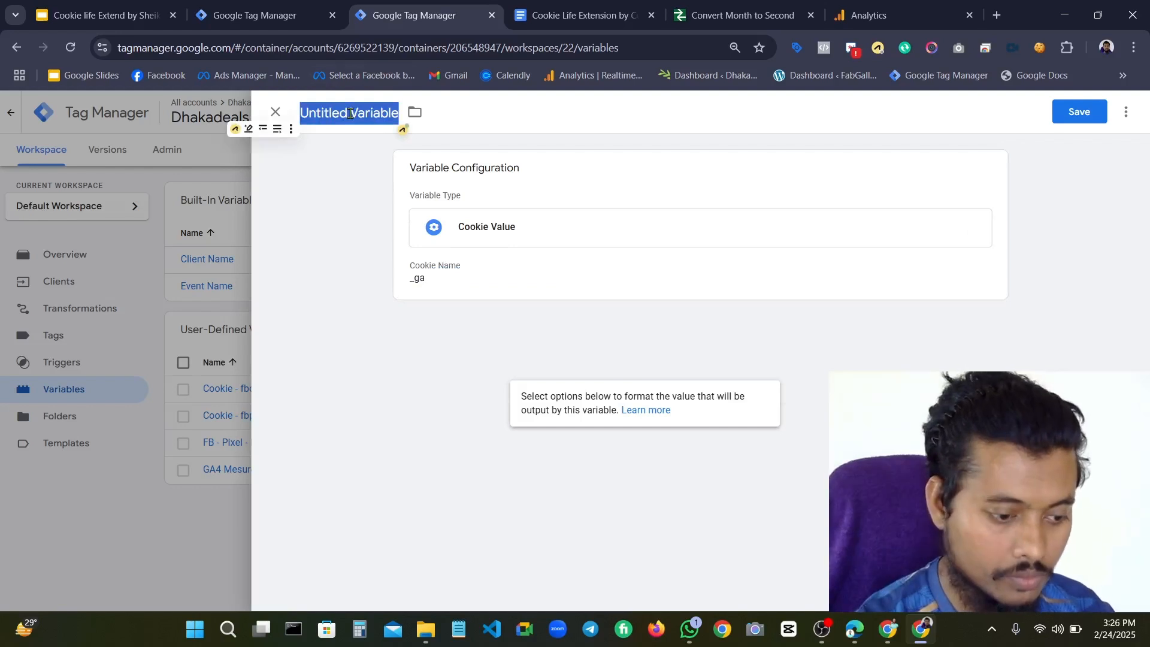
{"action": "key", "text": "BackSpace"}
{"action": "type", "text": "Co"}
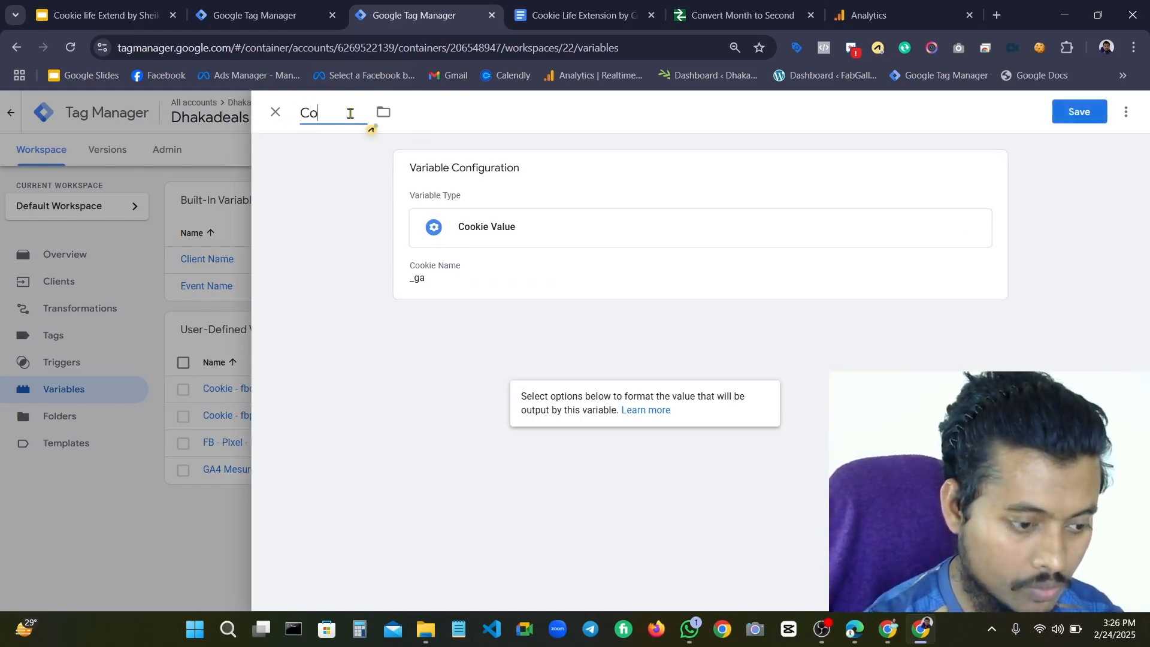
{"action": "type", "text": "okie"}
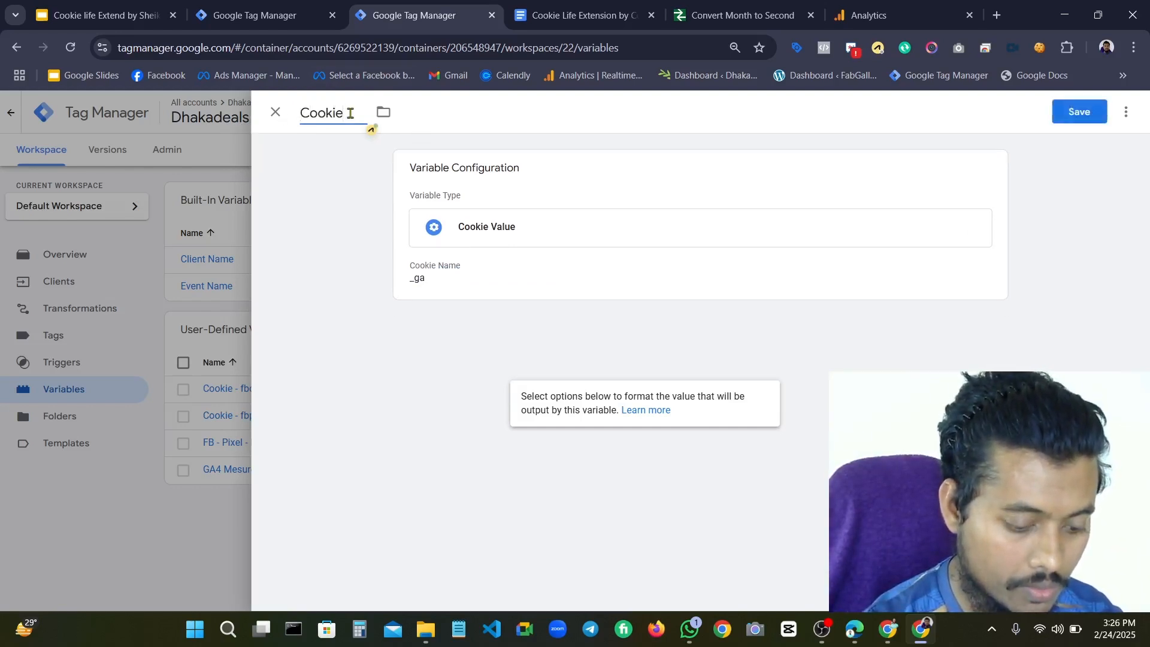
{"action": "type", "text": " - GA"}
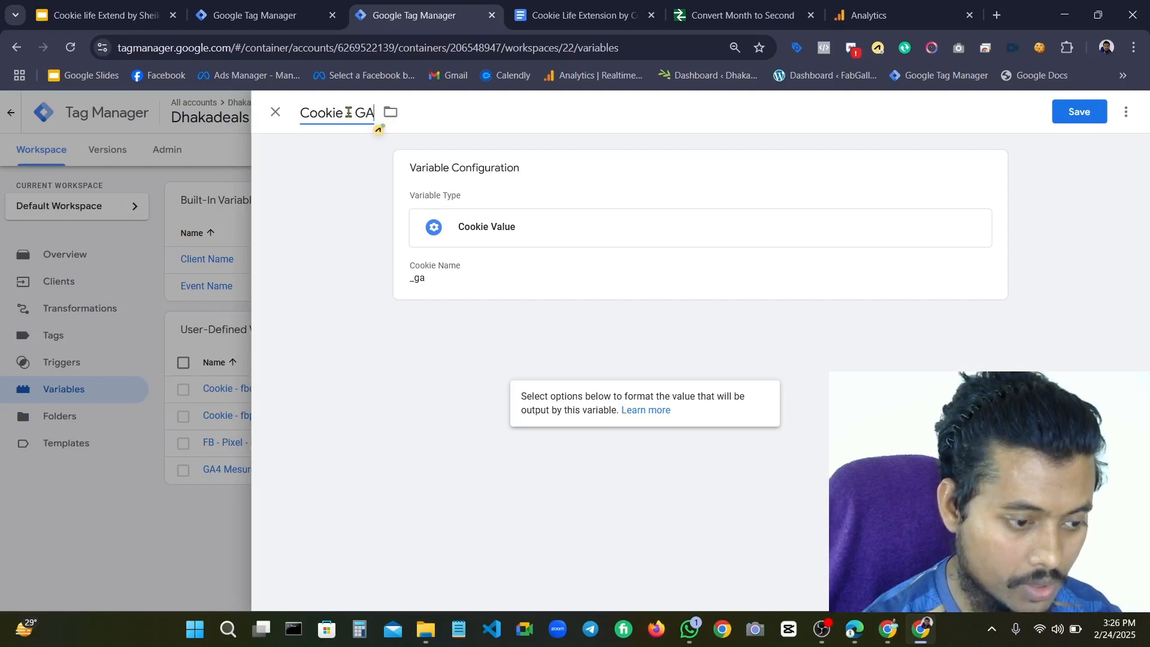
{"action": "left_click", "coordinate": [348, 112]}
{"action": "type", "text": "- GA"}
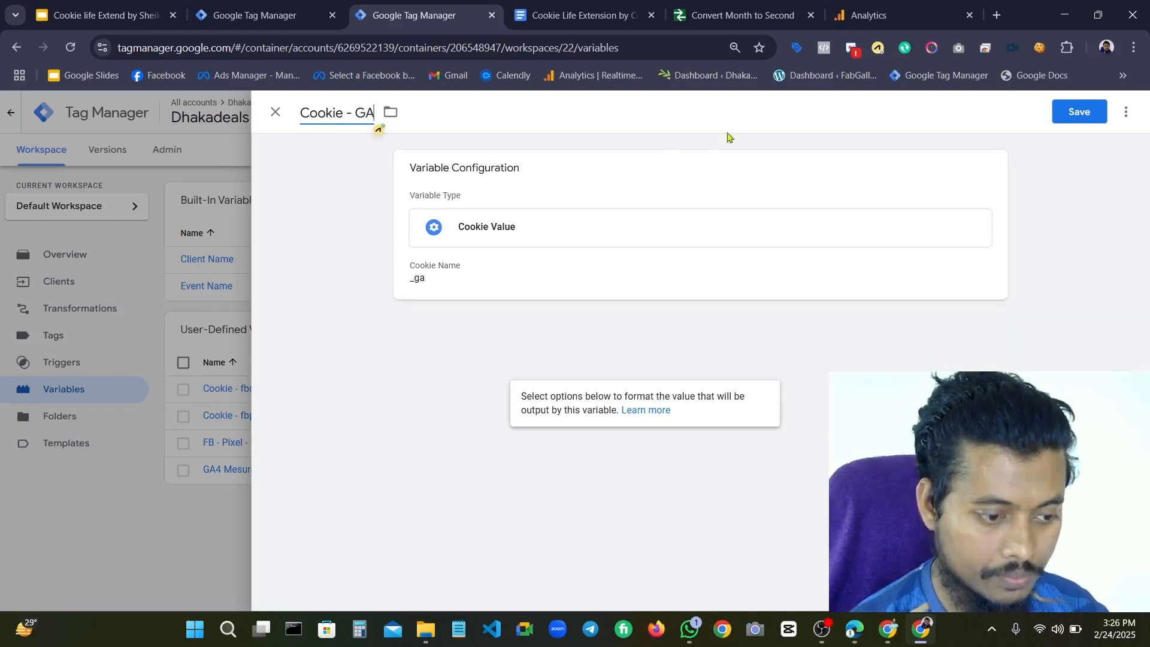
{"action": "left_click", "coordinate": [1075, 115]}
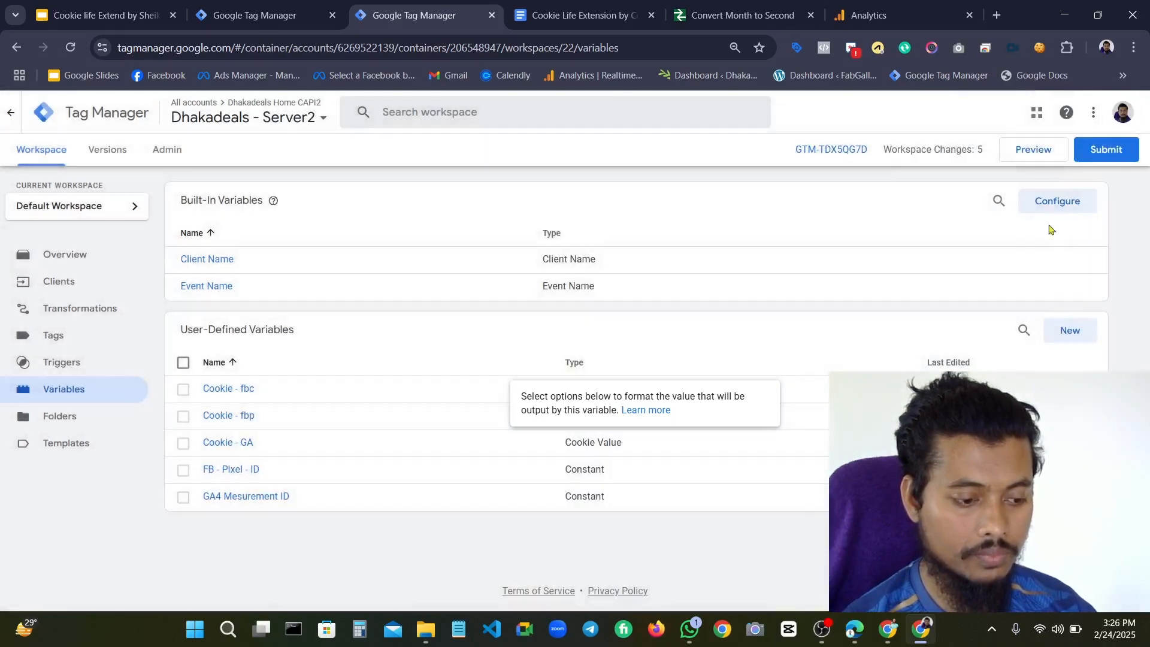
Start another user-defined variable of type Cookie Value in the server container
{"action": "left_click", "coordinate": [1068, 333]}
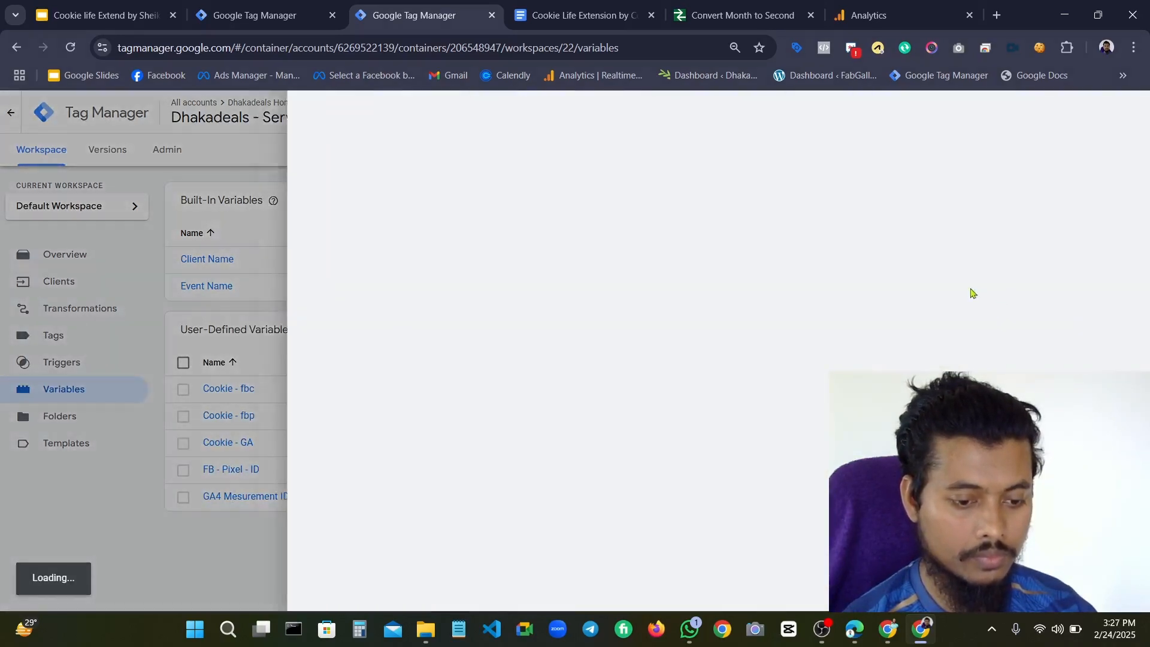
{"action": "left_click", "coordinate": [572, 267]}
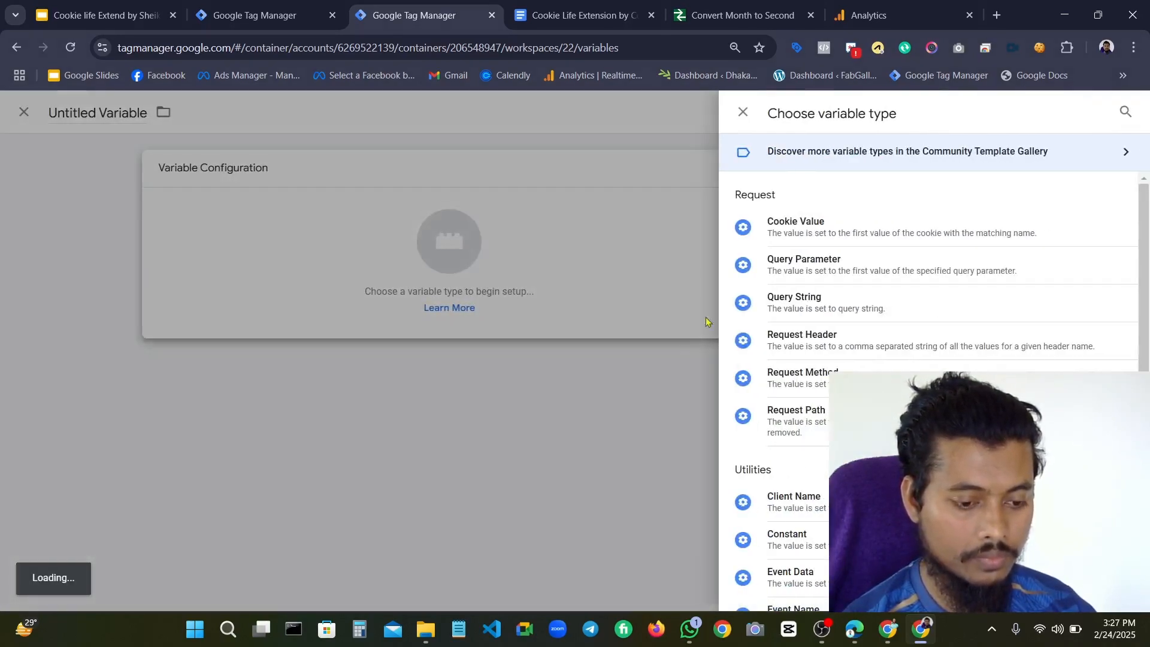
{"action": "left_click", "coordinate": [794, 227]}
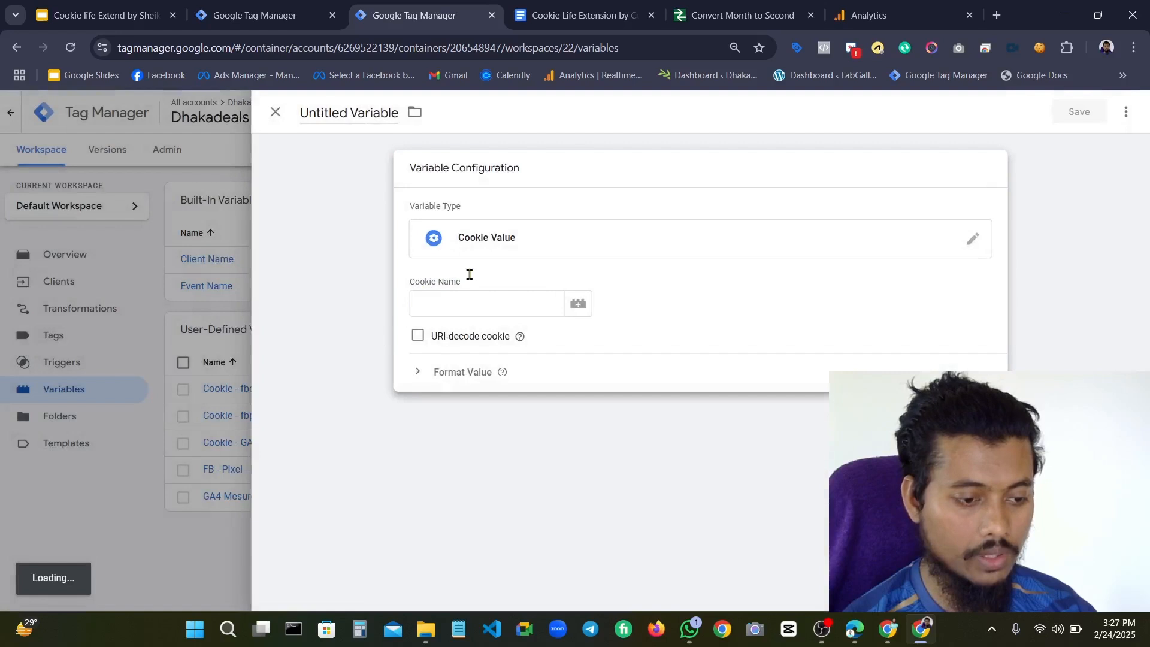
Copy the _ga_ prefix from the Cookie Life Extension document into the new variable's cookie name
{"action": "left_click", "coordinate": [578, 15]}
{"action": "left_click_drag", "start_coordinate": [357, 413], "coordinate": [400, 414]}
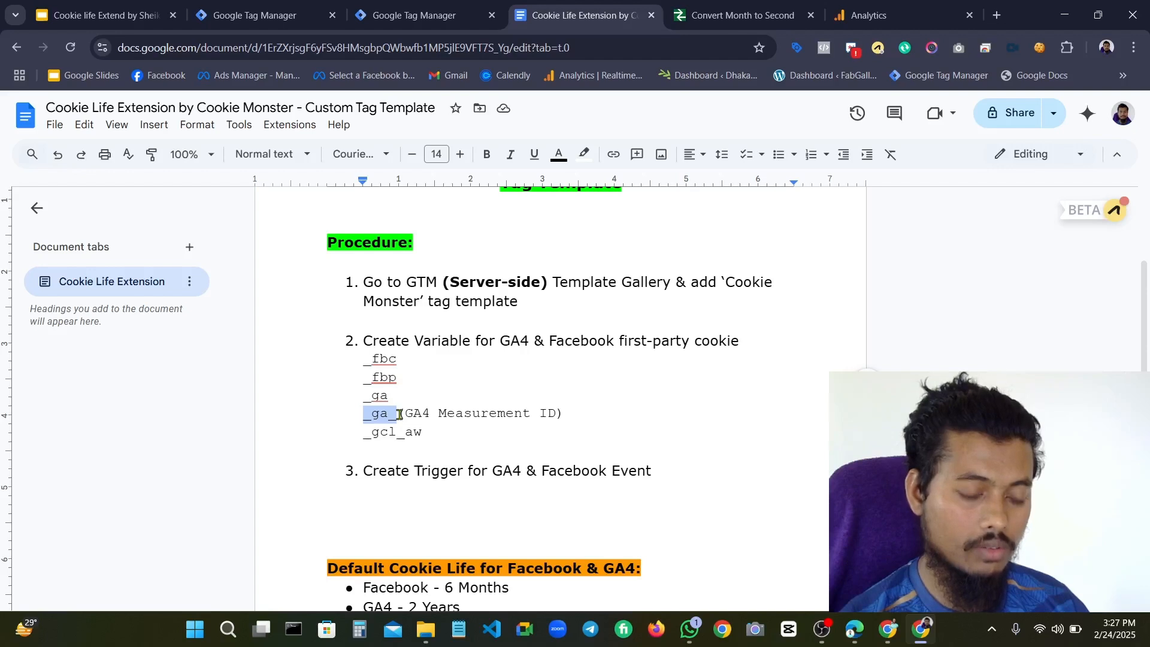
{"action": "left_click_drag", "start_coordinate": [397, 416], "coordinate": [347, 409]}
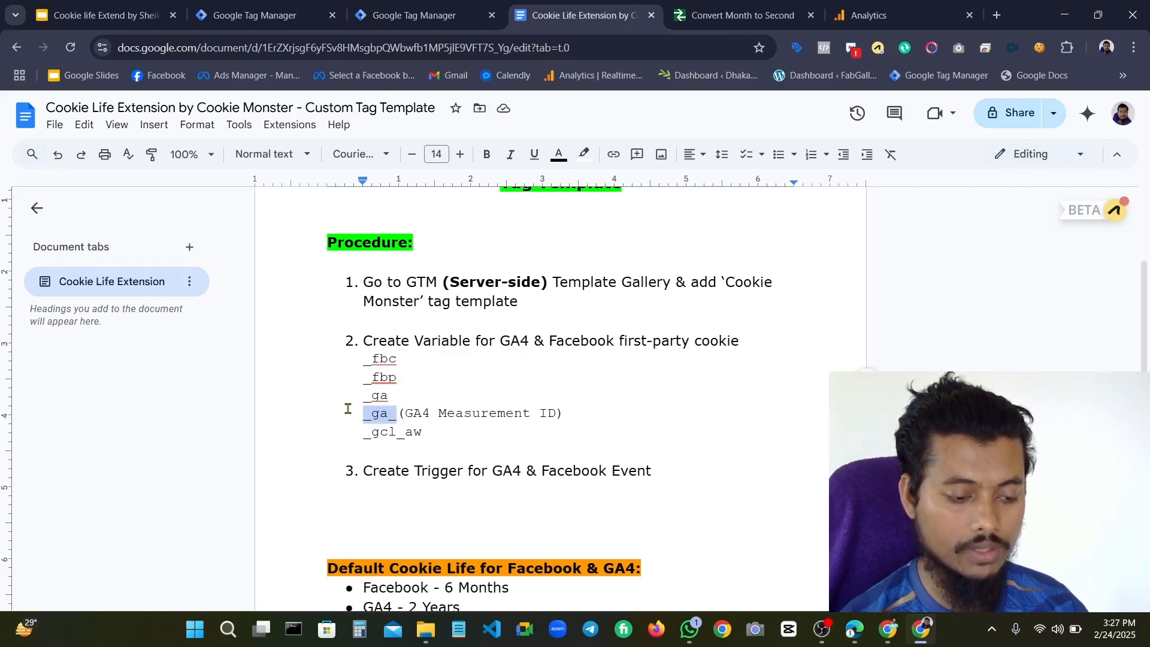
{"action": "left_click", "coordinate": [393, 420]}
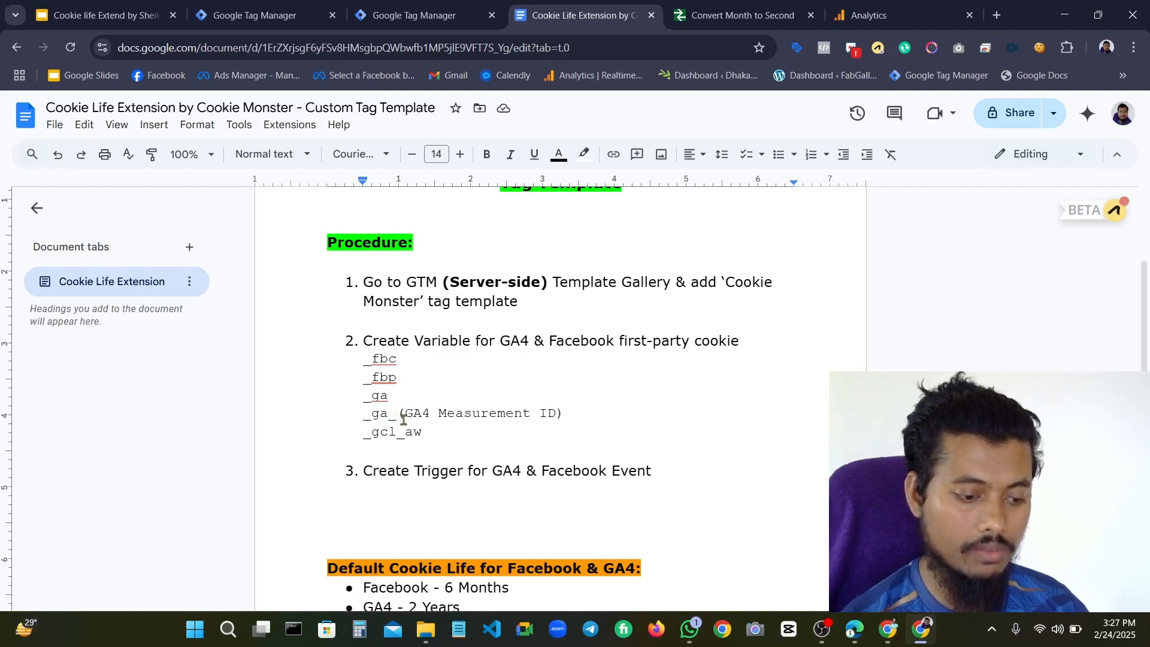
{"action": "left_click_drag", "start_coordinate": [397, 419], "coordinate": [558, 417]}
{"action": "left_click", "coordinate": [394, 420]}
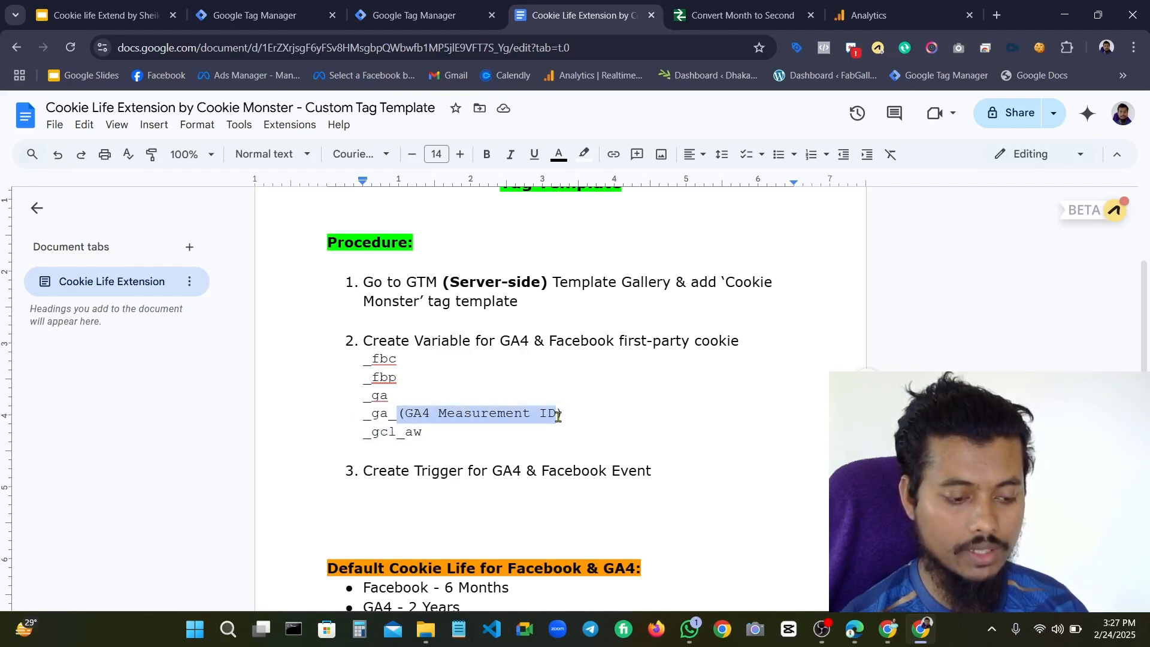
{"action": "left_click_drag", "start_coordinate": [577, 410], "coordinate": [351, 408]}
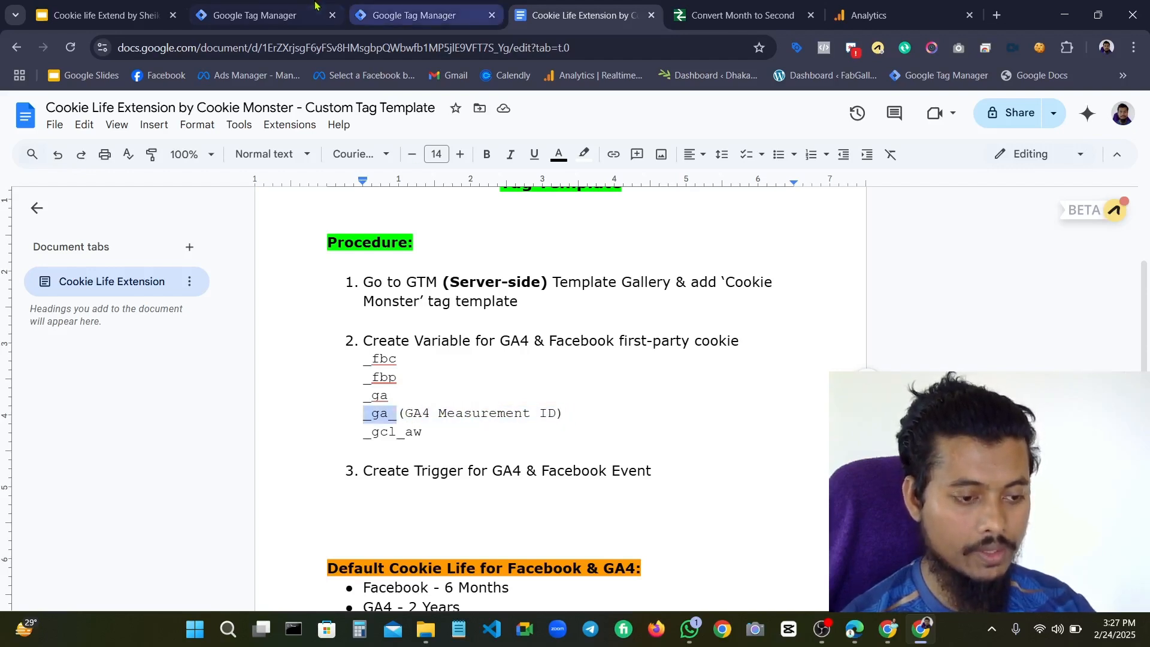
{"action": "left_click", "coordinate": [744, 7]}
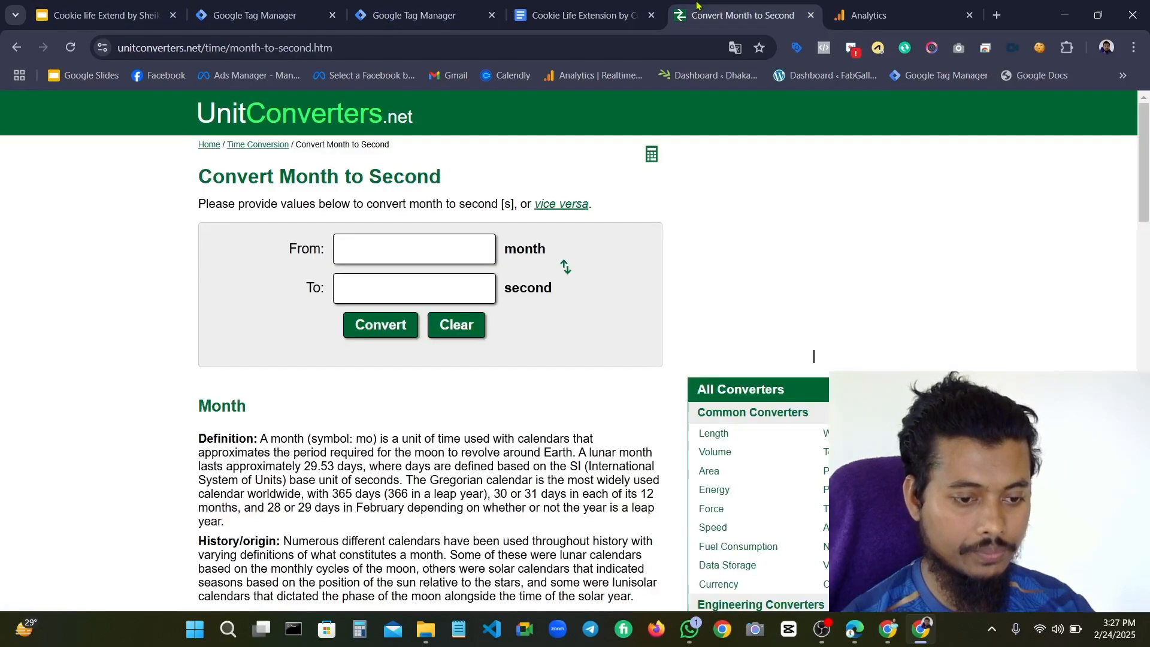
{"action": "left_click", "coordinate": [456, 8]}
{"action": "left_click", "coordinate": [482, 315]}
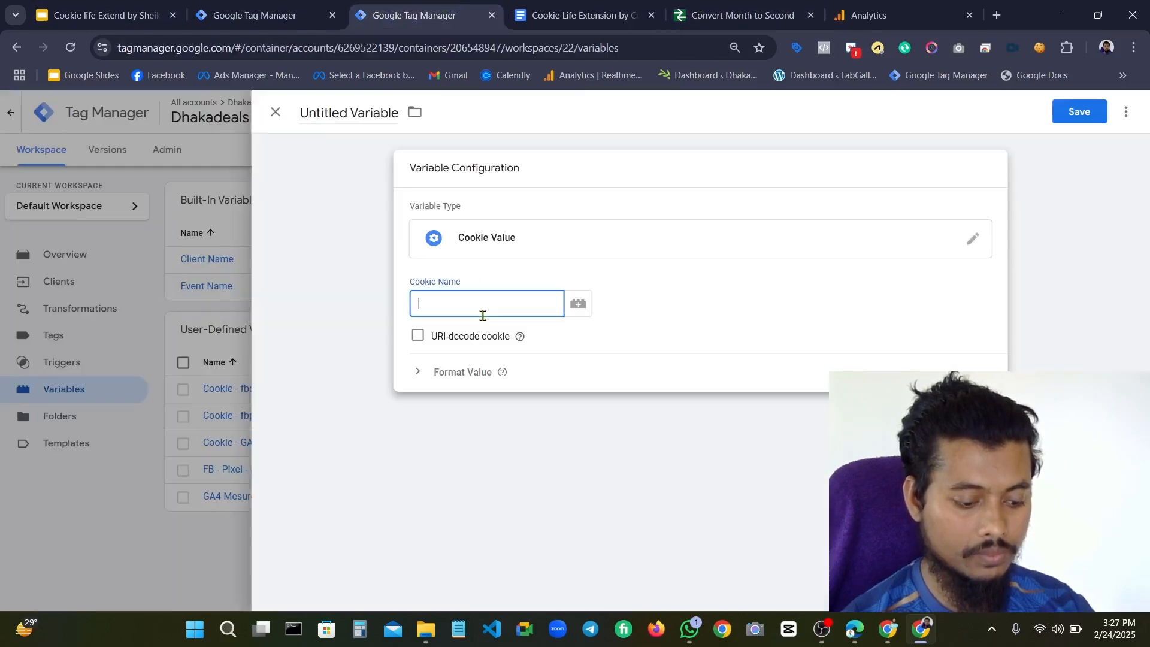
Copy the measurement ID G-97793TT058 from the Analytics web stream details and append it to the _ga_ prefix in the cookie name
{"action": "left_click", "coordinate": [887, 15]}
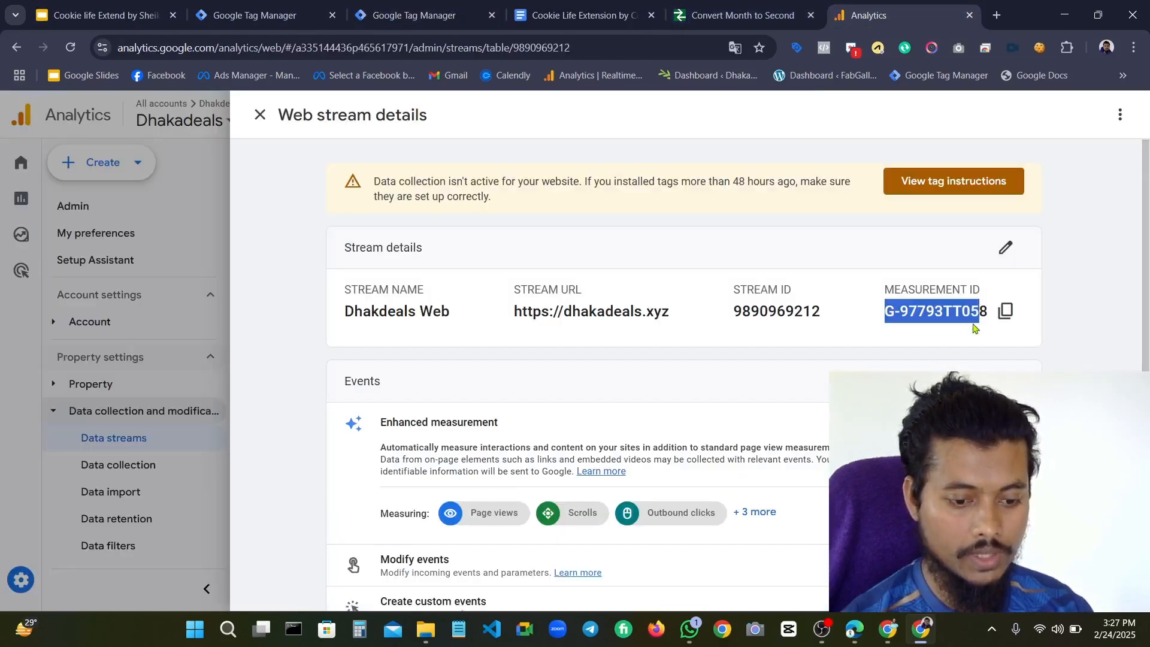
{"action": "left_click_drag", "start_coordinate": [878, 316], "coordinate": [990, 312]}
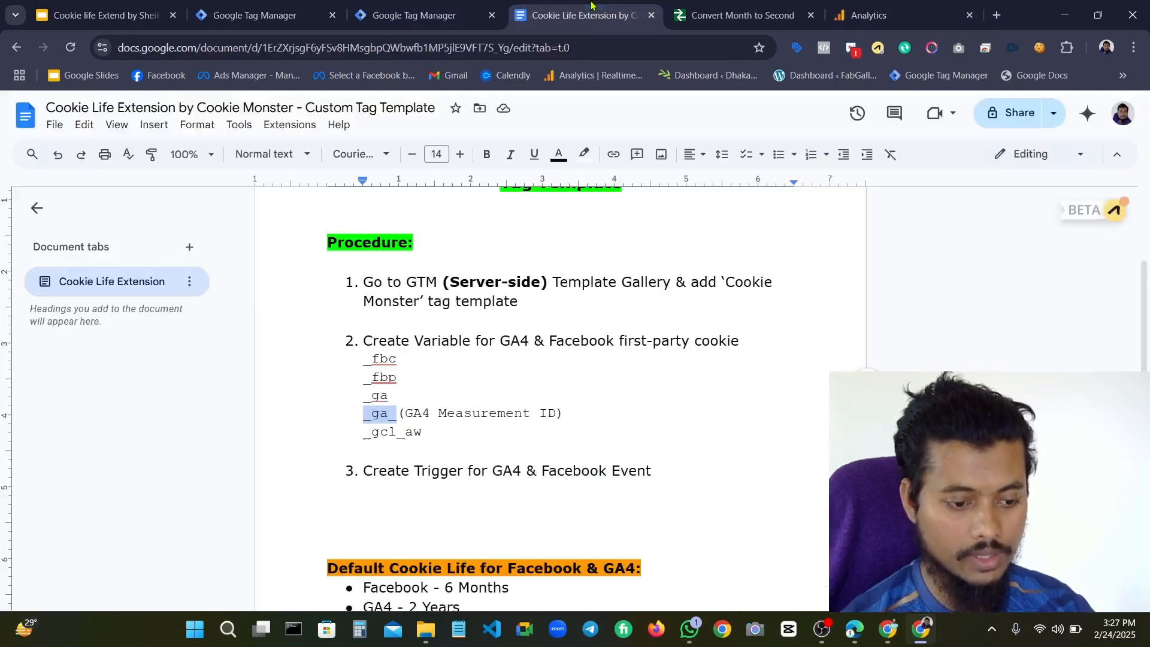
{"action": "left_click", "coordinate": [584, 15]}
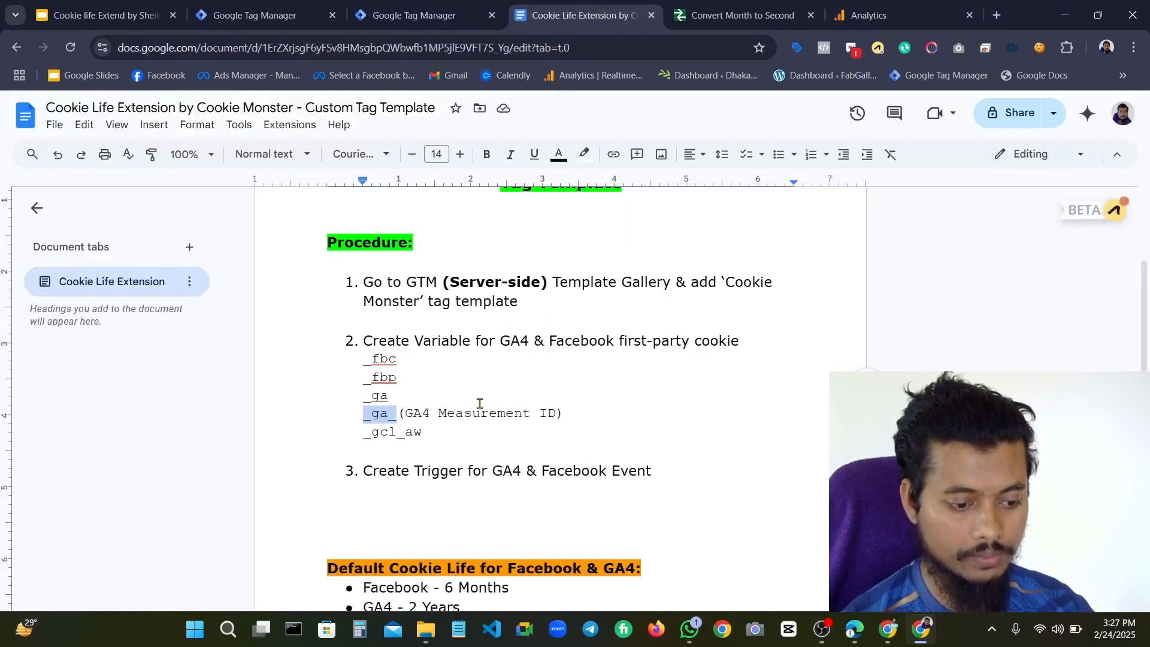
{"action": "left_click", "coordinate": [419, 15]}
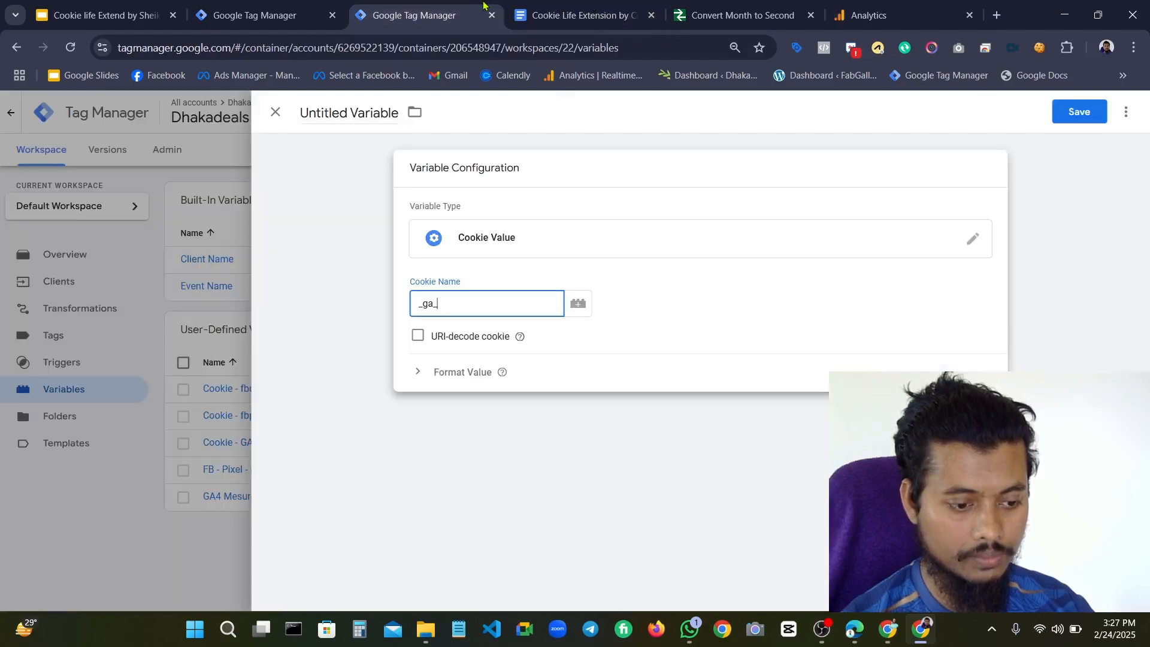
{"action": "type", "text": "G-97793TT058"}
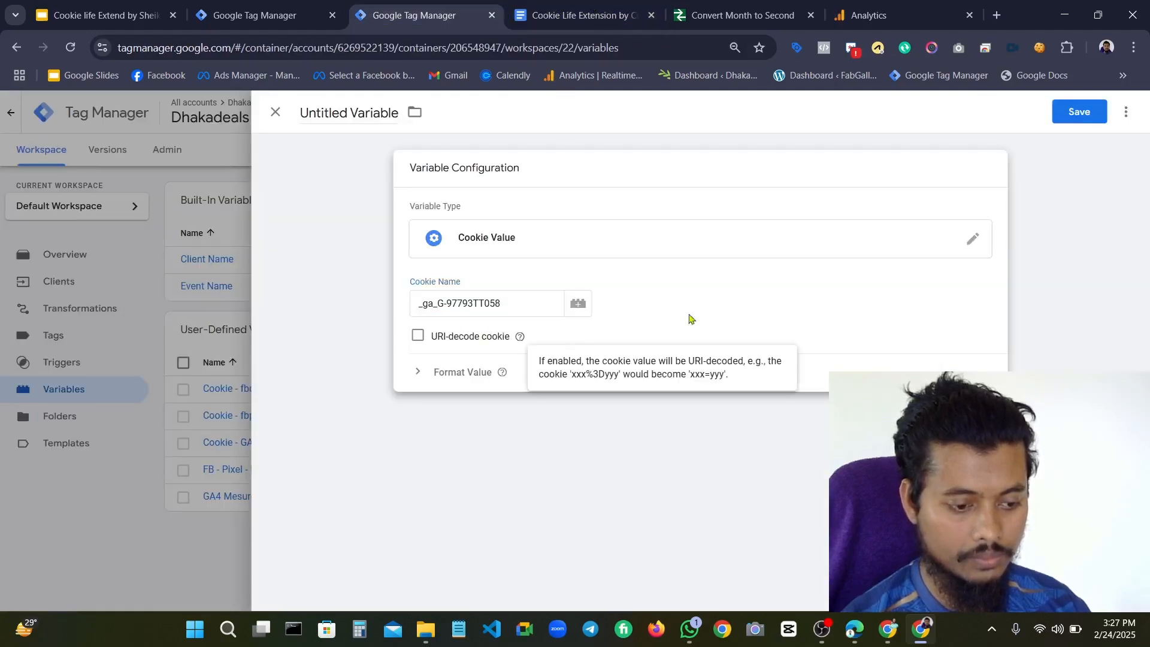
{"action": "left_click", "coordinate": [820, 629]}
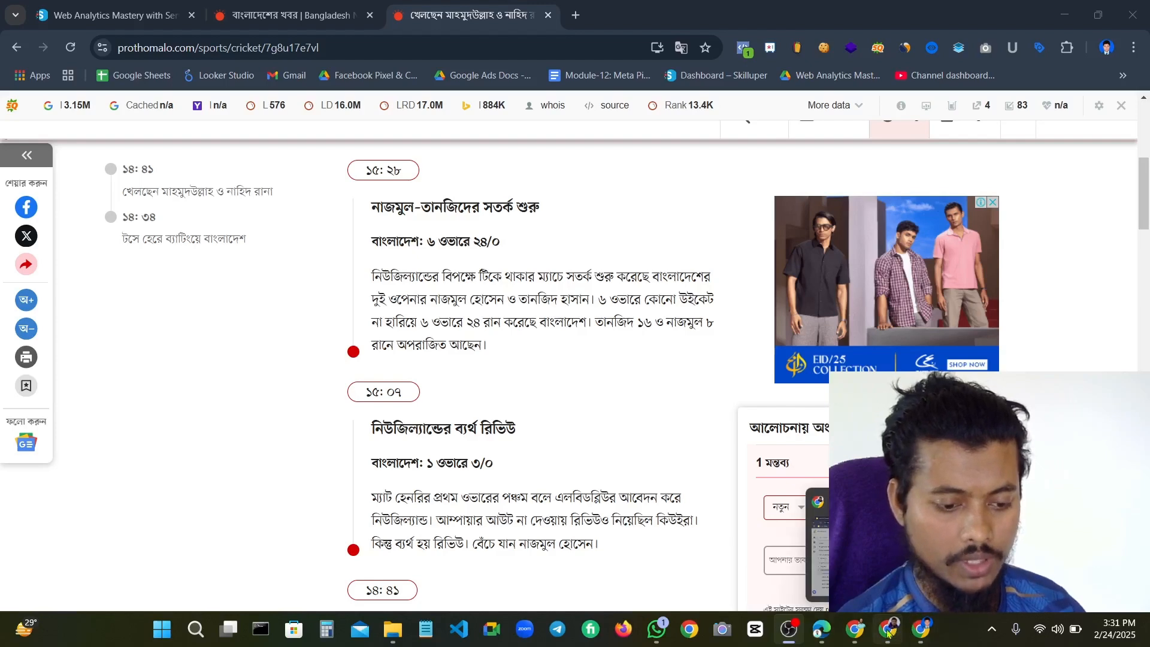
{"action": "left_click", "coordinate": [888, 633]}
{"action": "left_click", "coordinate": [860, 634]}
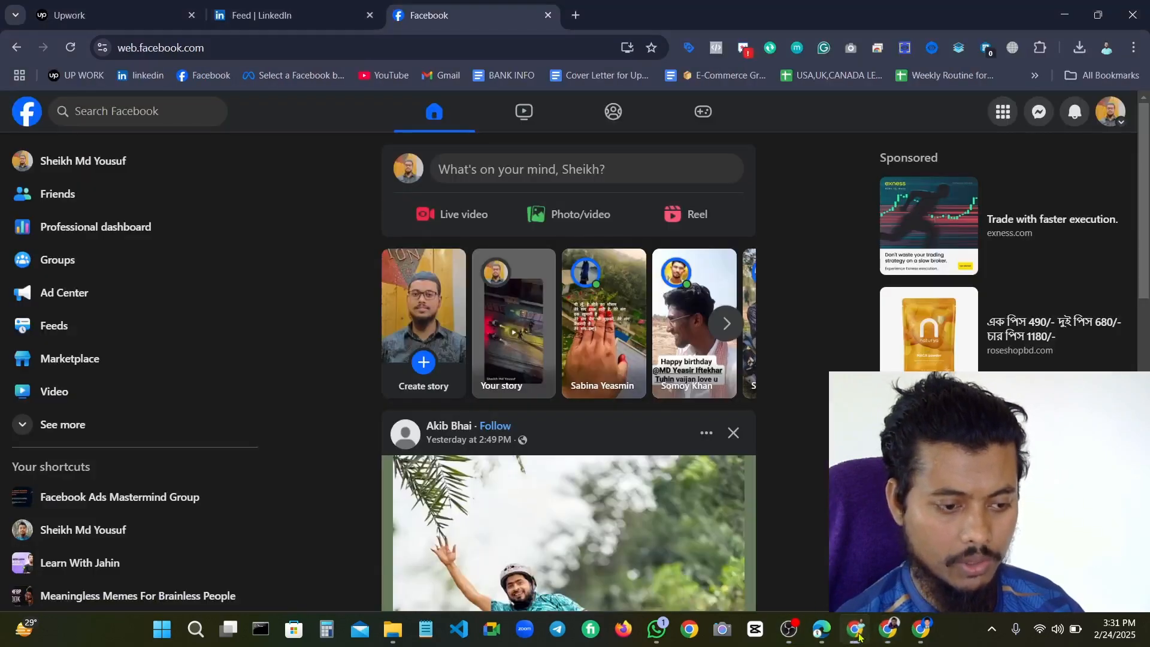
{"action": "left_click", "coordinate": [890, 630]}
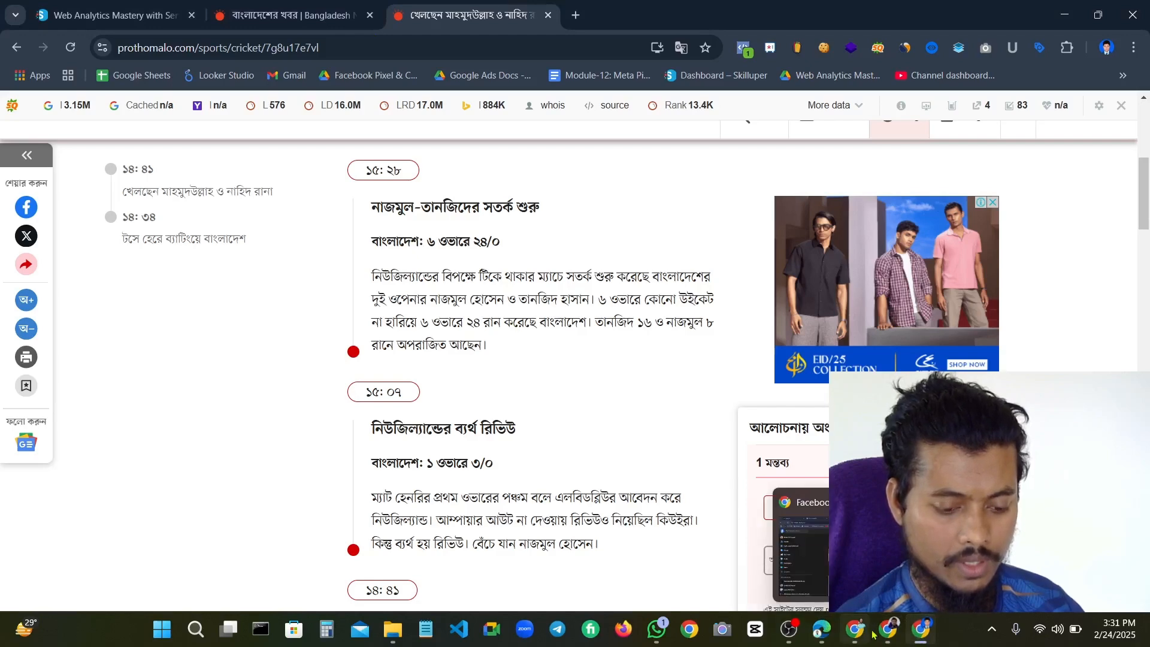
{"action": "left_click", "coordinate": [859, 633]}
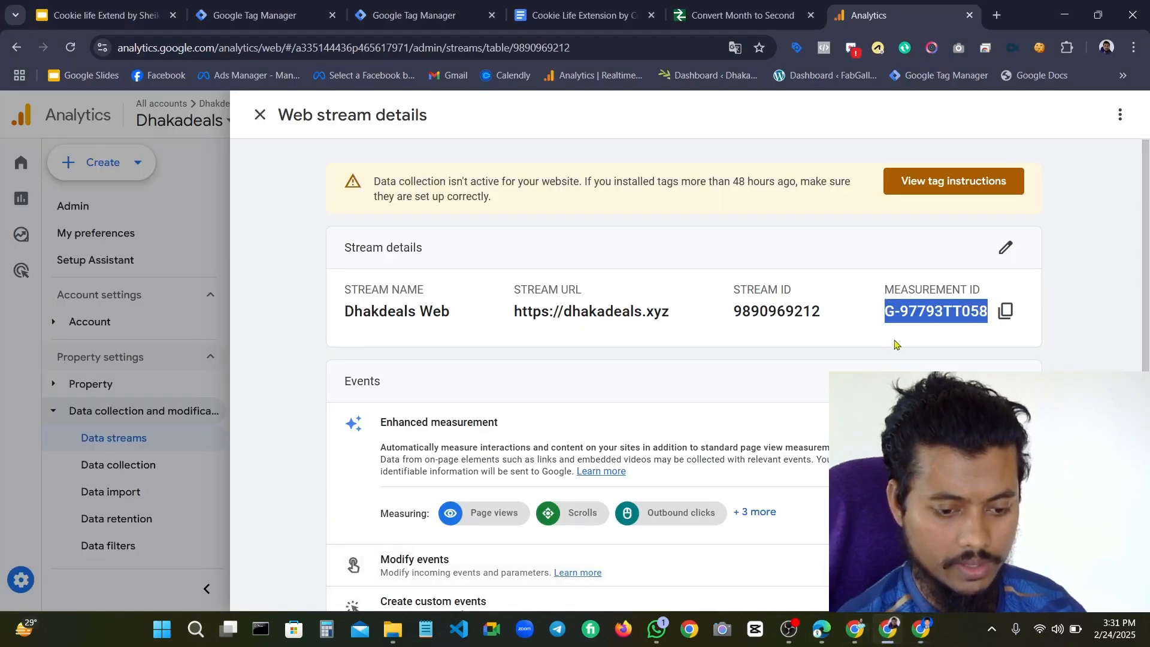
Compare the measurement ID in Analytics with the _ga_(GA4 Measurement ID) cookie entry in the Cookie Life Extension document
{"action": "left_click", "coordinate": [892, 307]}
{"action": "left_click_drag", "start_coordinate": [893, 307], "coordinate": [1004, 312]}
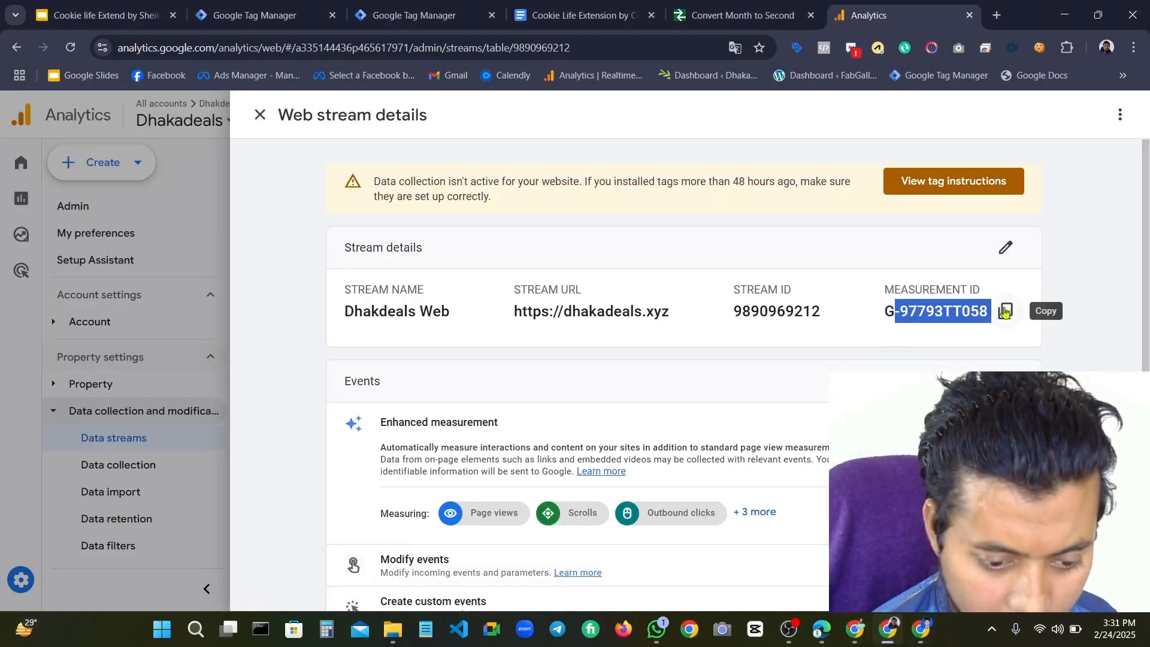
{"action": "left_click", "coordinate": [595, 7]}
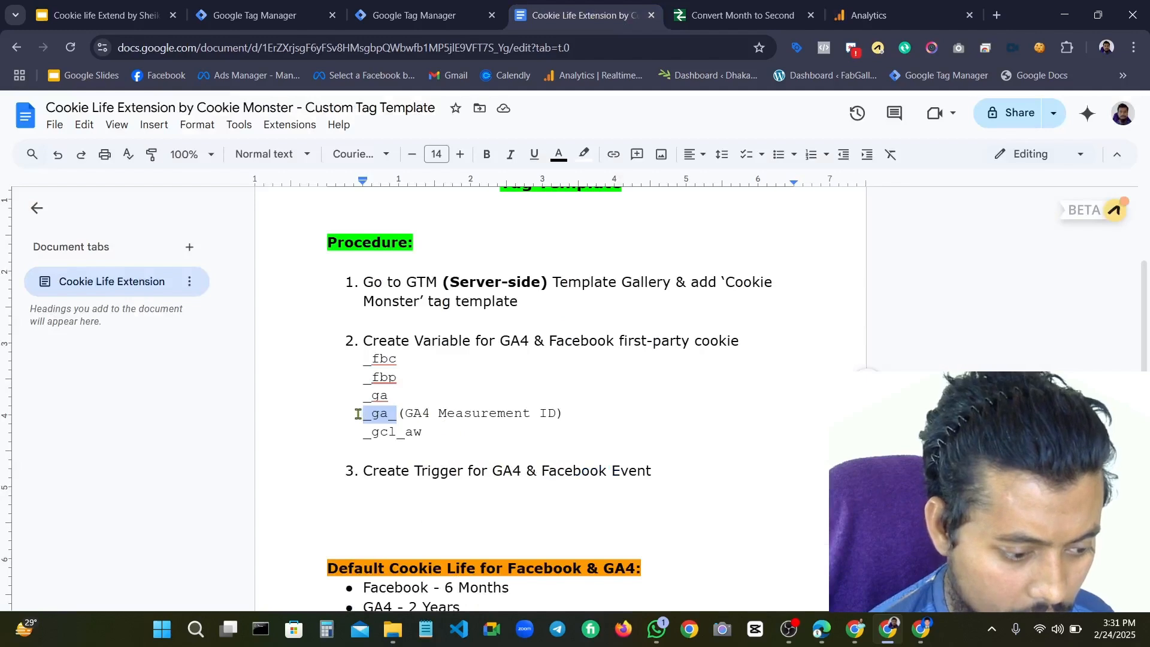
{"action": "left_click_drag", "start_coordinate": [375, 413], "coordinate": [430, 415]}
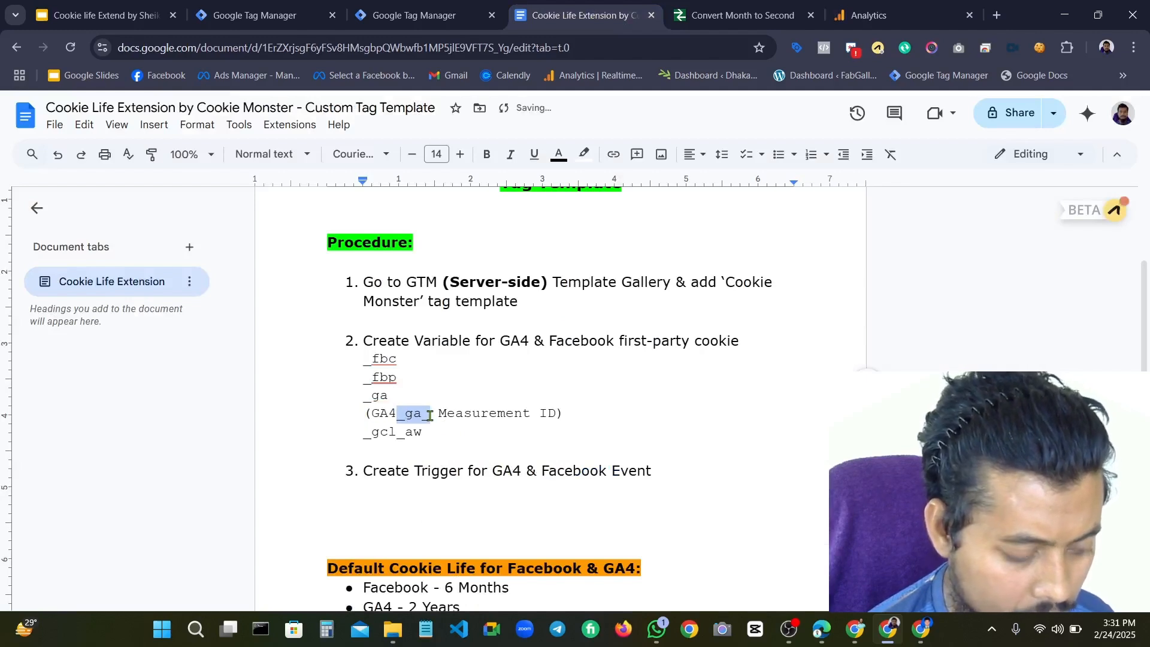
{"action": "key", "text": "ctrl+z"}
{"action": "left_click", "coordinate": [430, 415]}
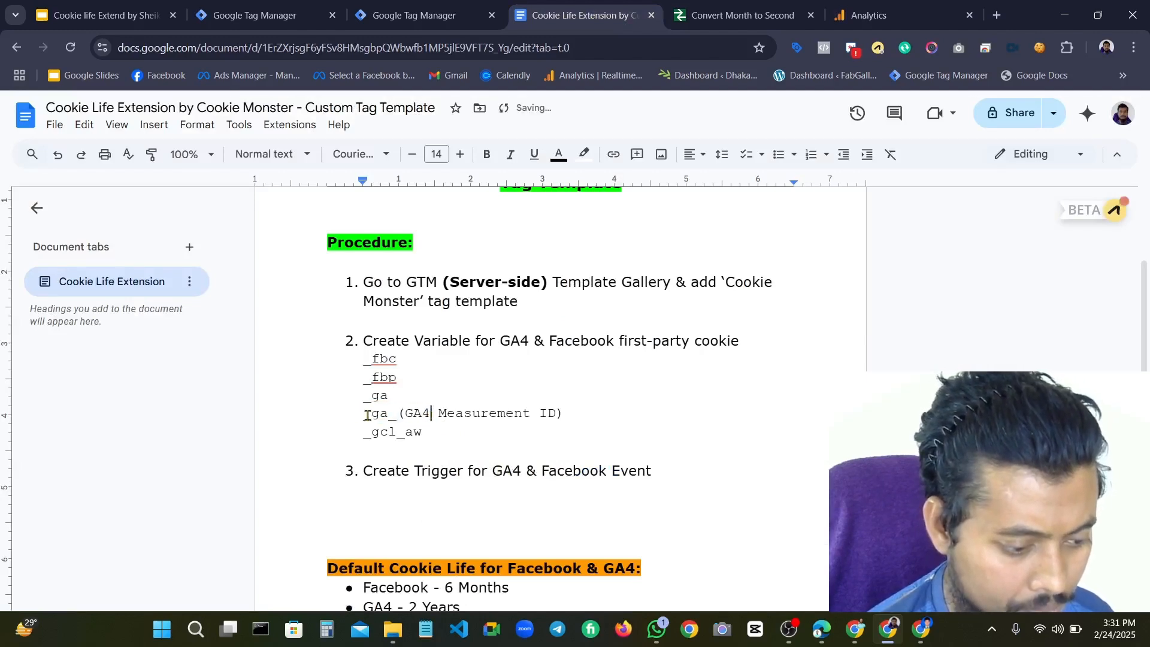
{"action": "double_click", "coordinate": [431, 414]}
{"action": "left_click_drag", "start_coordinate": [473, 414], "coordinate": [540, 414]}
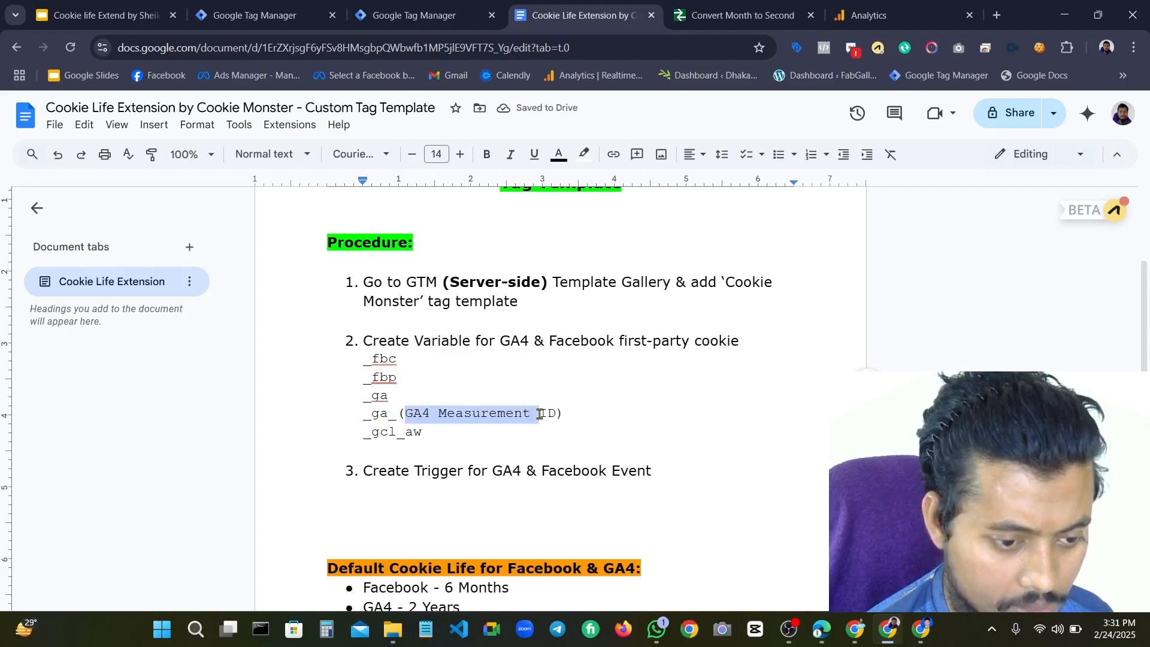
Switch to the Prothom Alo cricket article, open its Eid/25 Collection ad and examine the gclid parameter in the landing page URL
{"action": "left_click", "coordinate": [918, 630]}
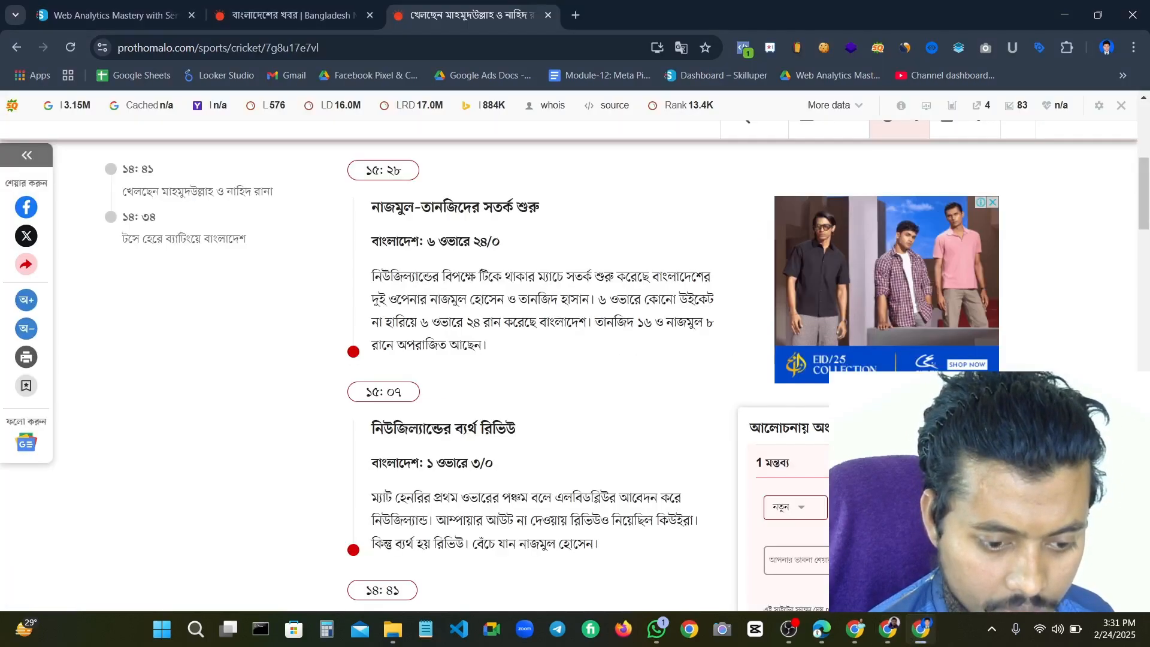
{"action": "left_click", "coordinate": [905, 320]}
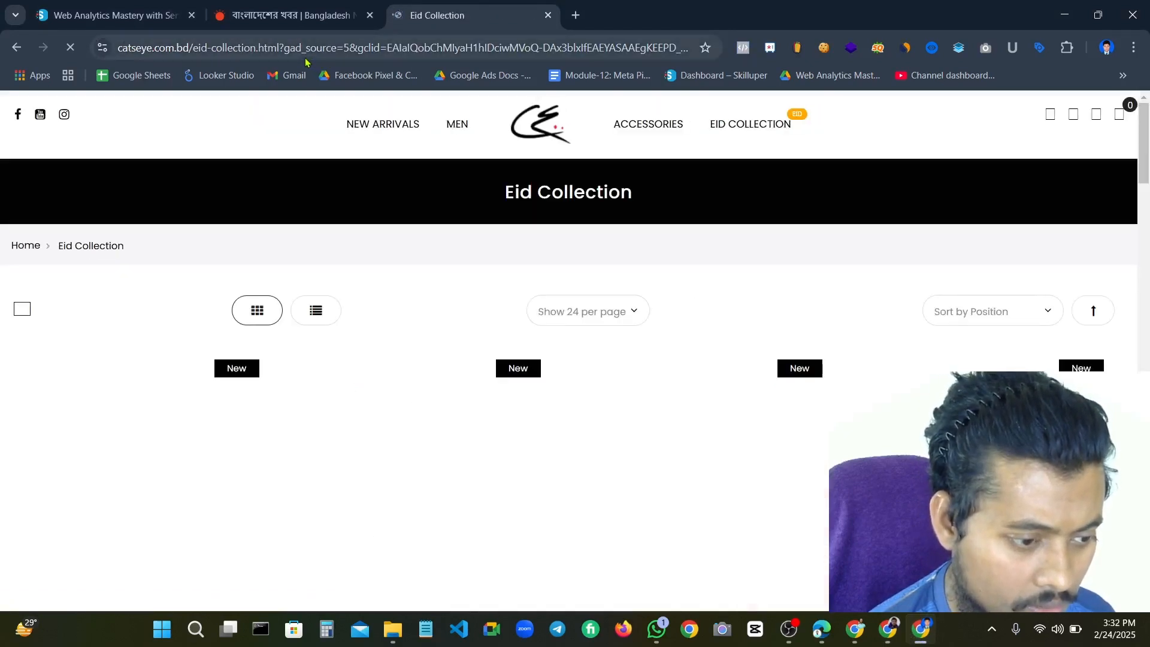
{"action": "double_click", "coordinate": [381, 48]}
{"action": "left_click_drag", "start_coordinate": [382, 48], "coordinate": [387, 48]}
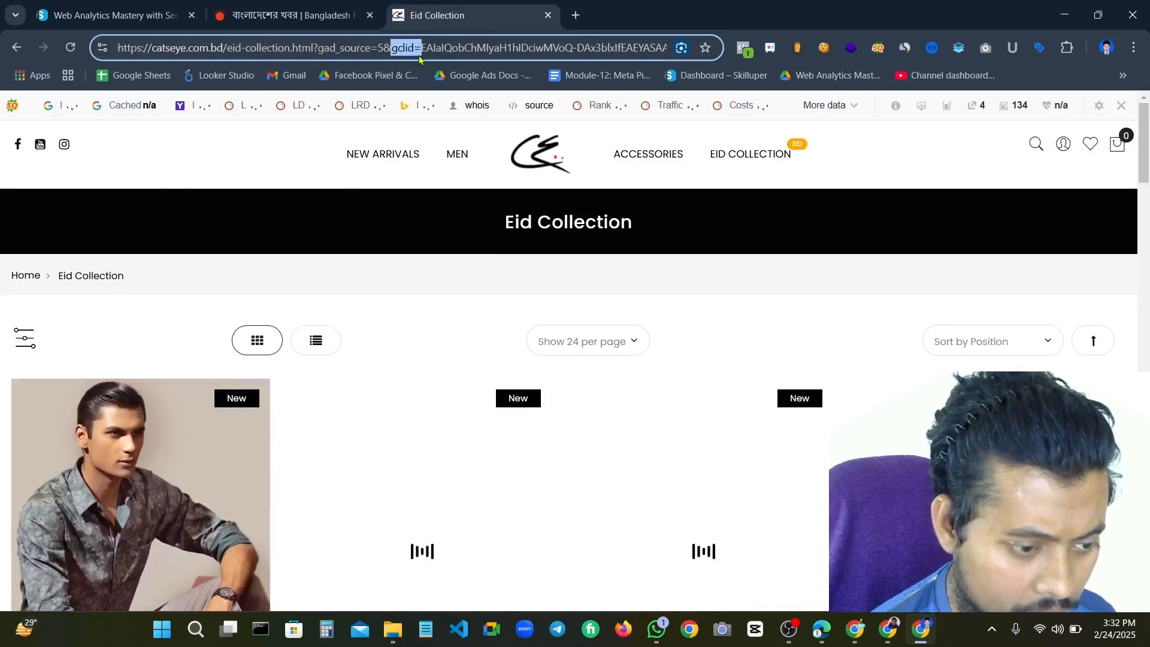
{"action": "mouse_move", "coordinate": [663, 203]}
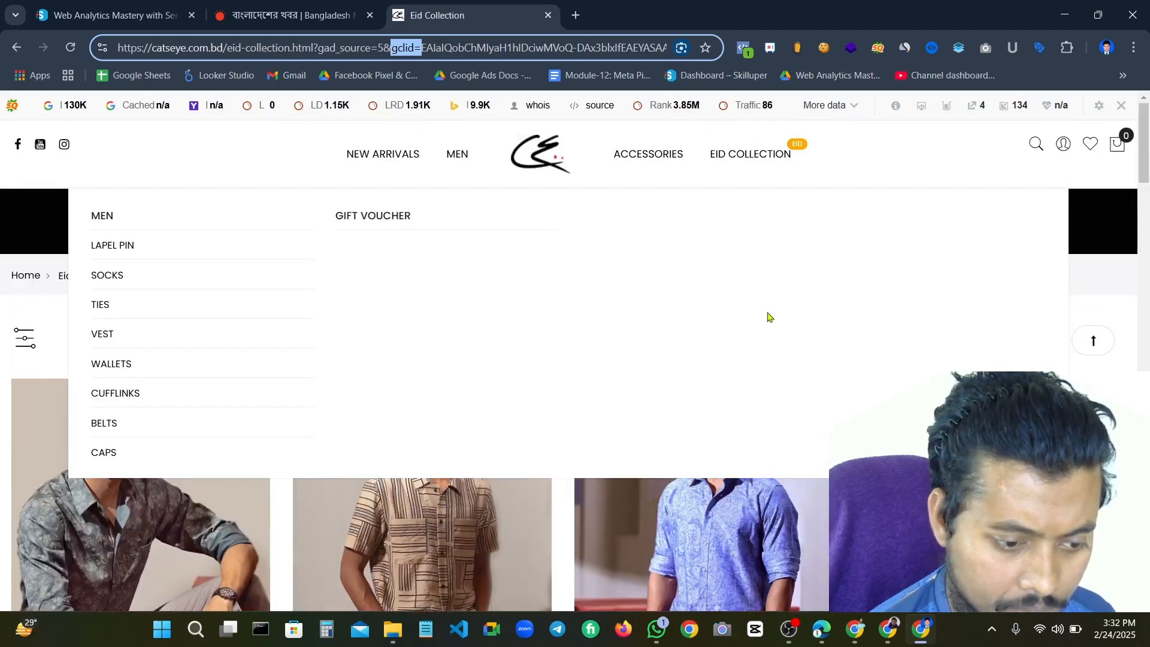
{"action": "right_click", "coordinate": [671, 295]}
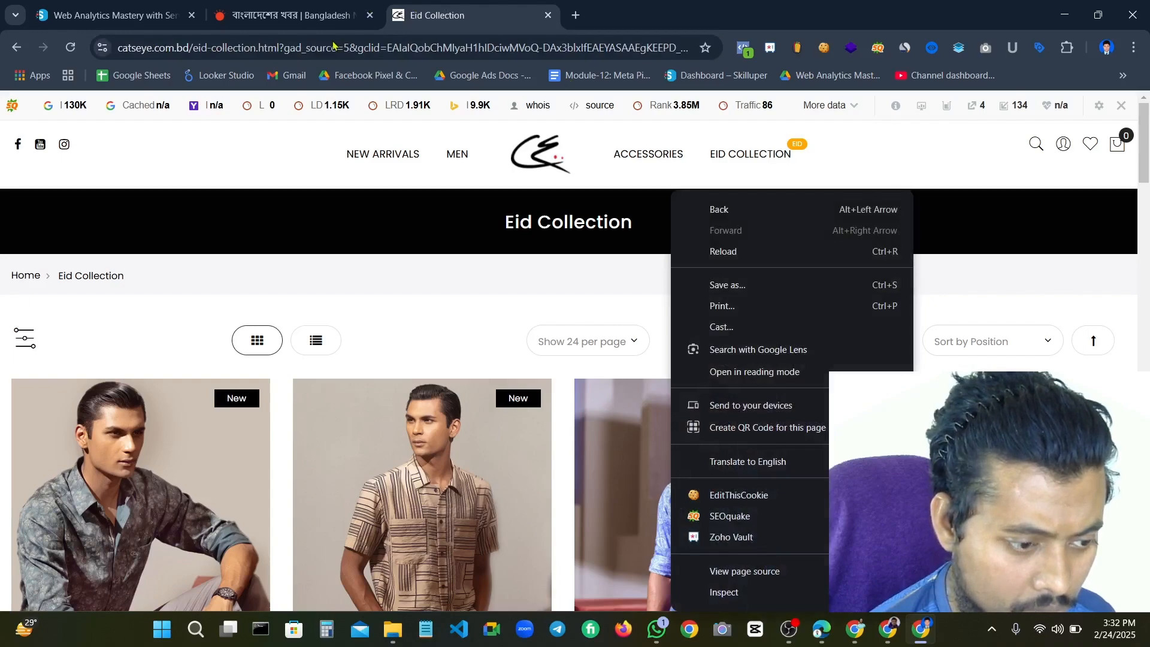
Look through the display ads on the Prothom Alo Bangladesh news page
{"action": "left_click", "coordinate": [353, 23]}
{"action": "scroll", "coordinate": [857, 408], "scroll_direction": "up", "scroll_amount": 12}
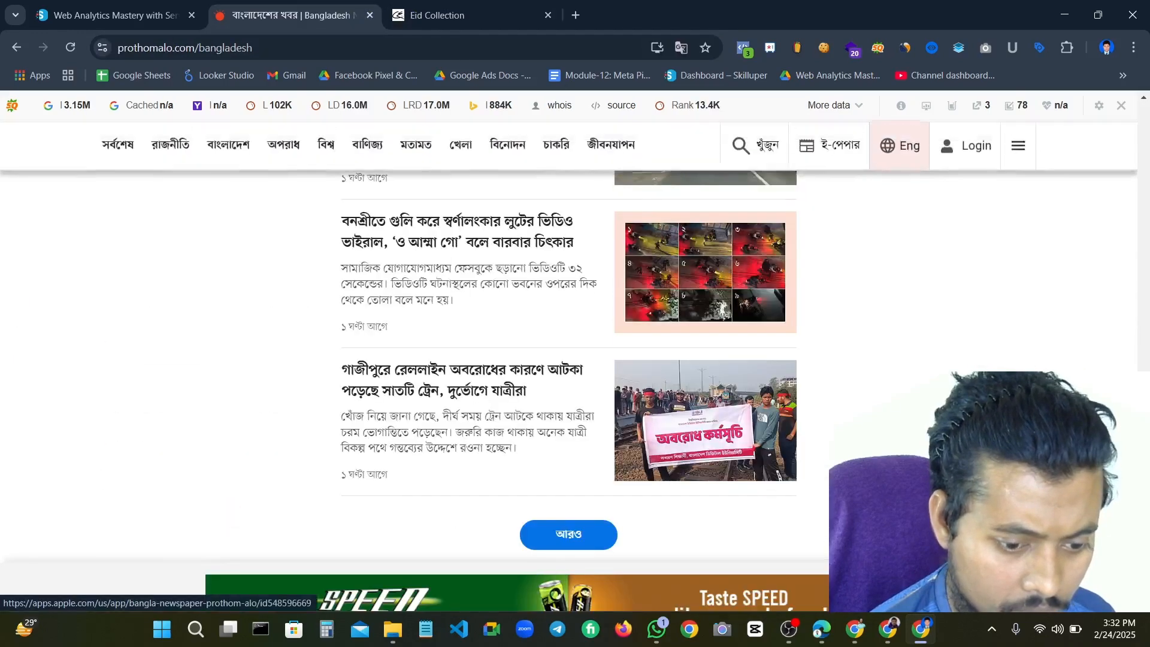
{"action": "scroll", "coordinate": [922, 340], "scroll_direction": "up", "scroll_amount": 10}
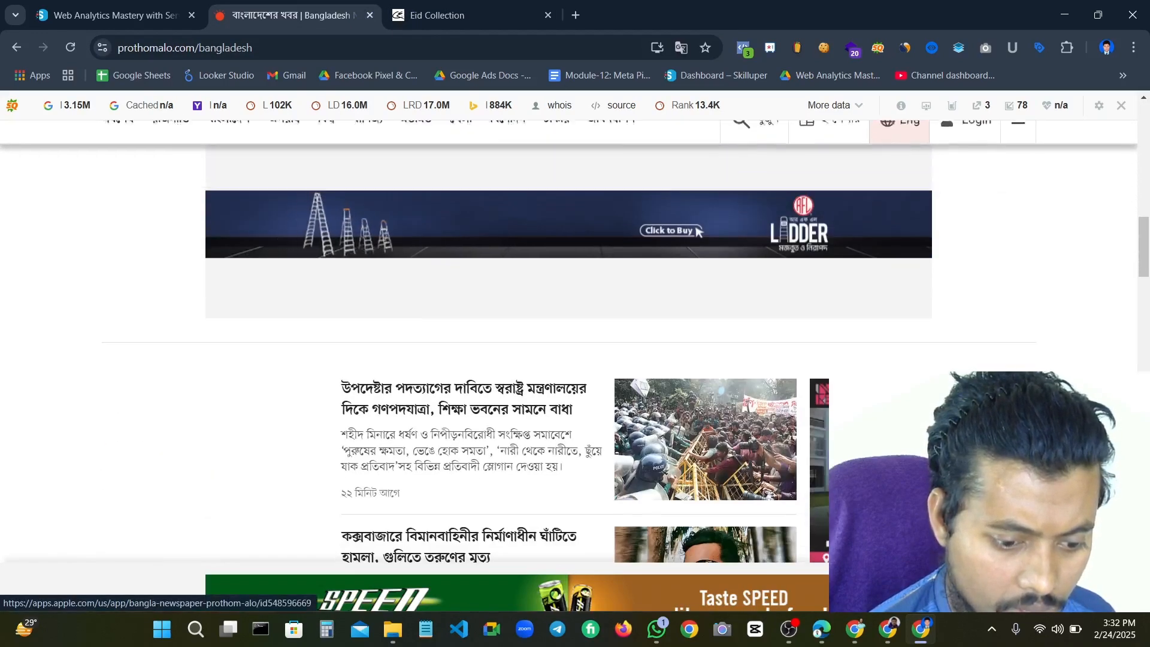
{"action": "scroll", "coordinate": [897, 313], "scroll_direction": "up", "scroll_amount": 10}
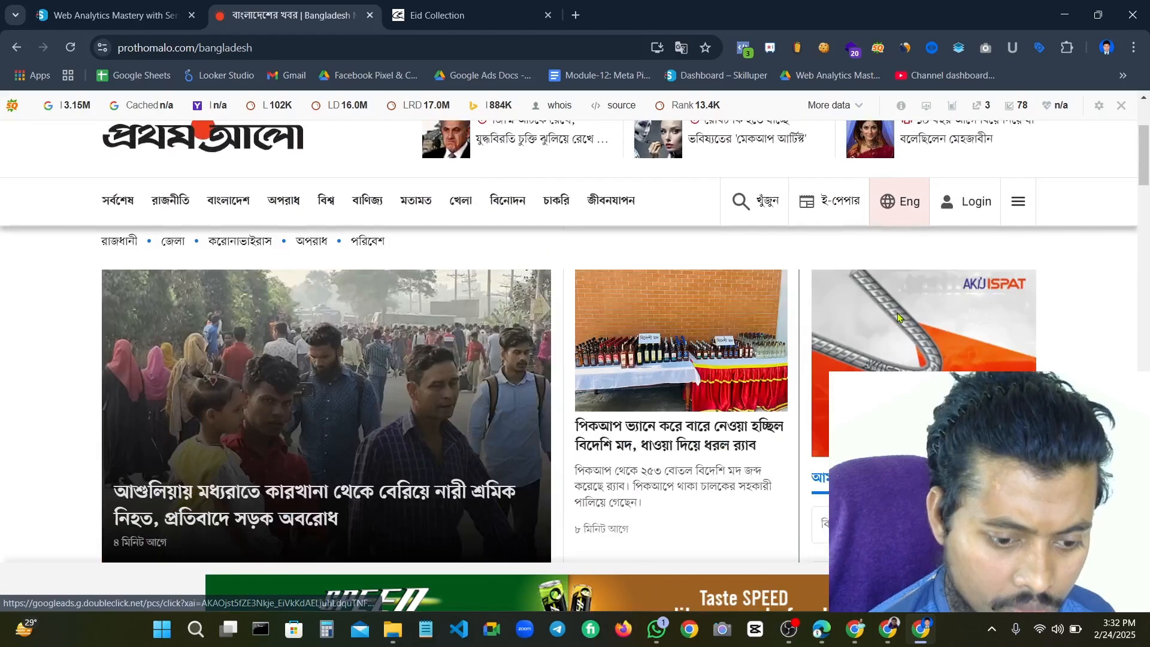
{"action": "scroll", "coordinate": [898, 318], "scroll_direction": "down", "scroll_amount": 5}
{"action": "scroll", "coordinate": [897, 318], "scroll_direction": "up", "scroll_amount": 5}
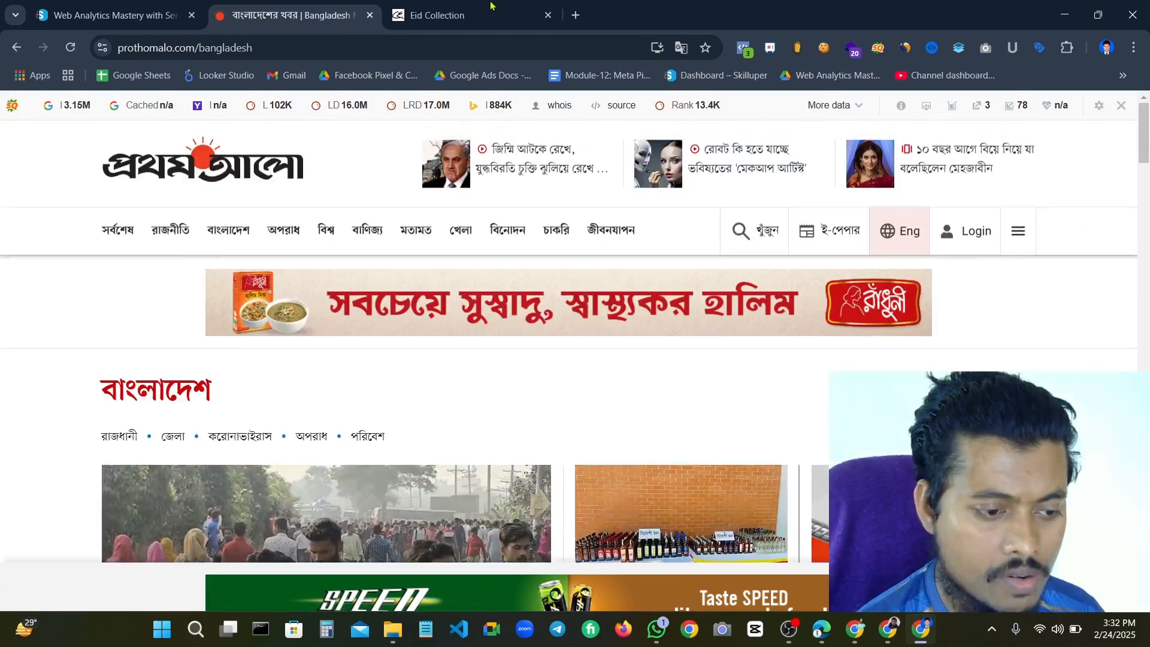
Open the developer tools on the Eid Collection landing page and list the cookies stored for the catseye.com.bd site
{"action": "left_click", "coordinate": [485, 7]}
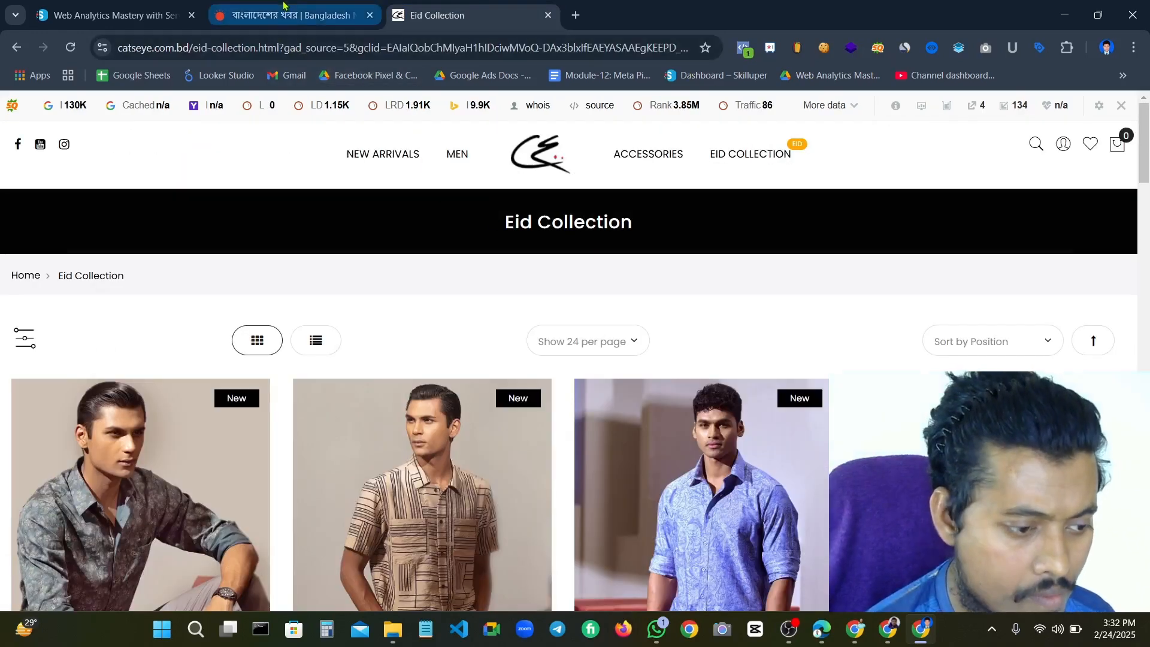
{"action": "right_click", "coordinate": [778, 321]}
{"action": "left_click", "coordinate": [824, 593]}
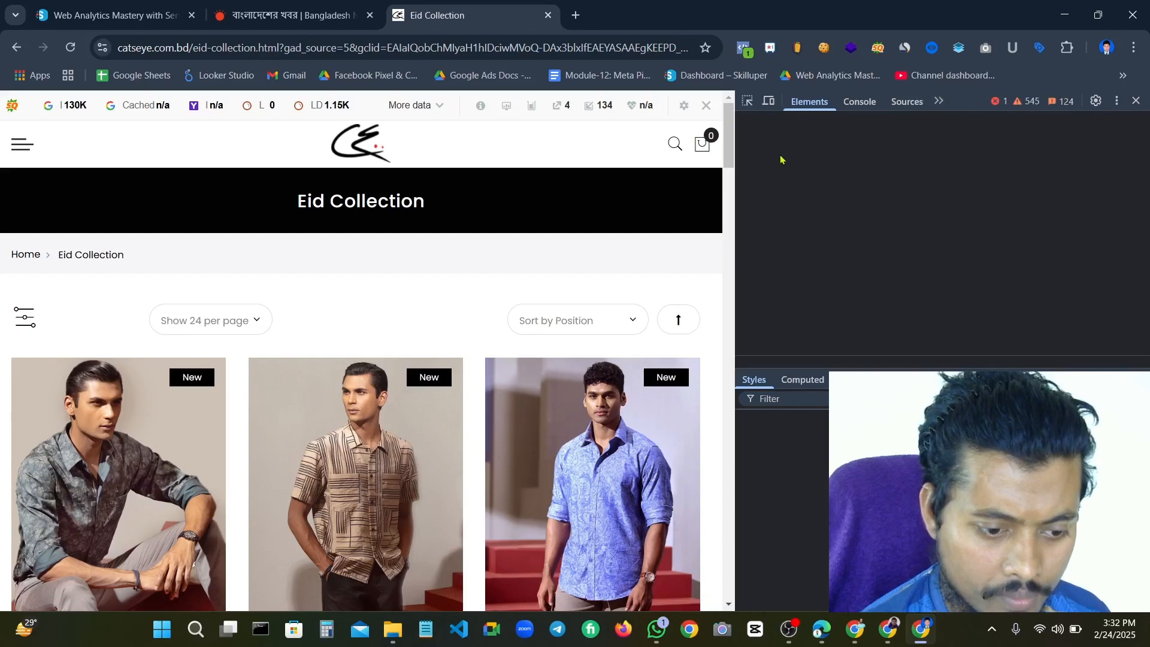
{"action": "left_click_drag", "start_coordinate": [735, 207], "coordinate": [396, 207]}
{"action": "left_click", "coordinate": [790, 97]}
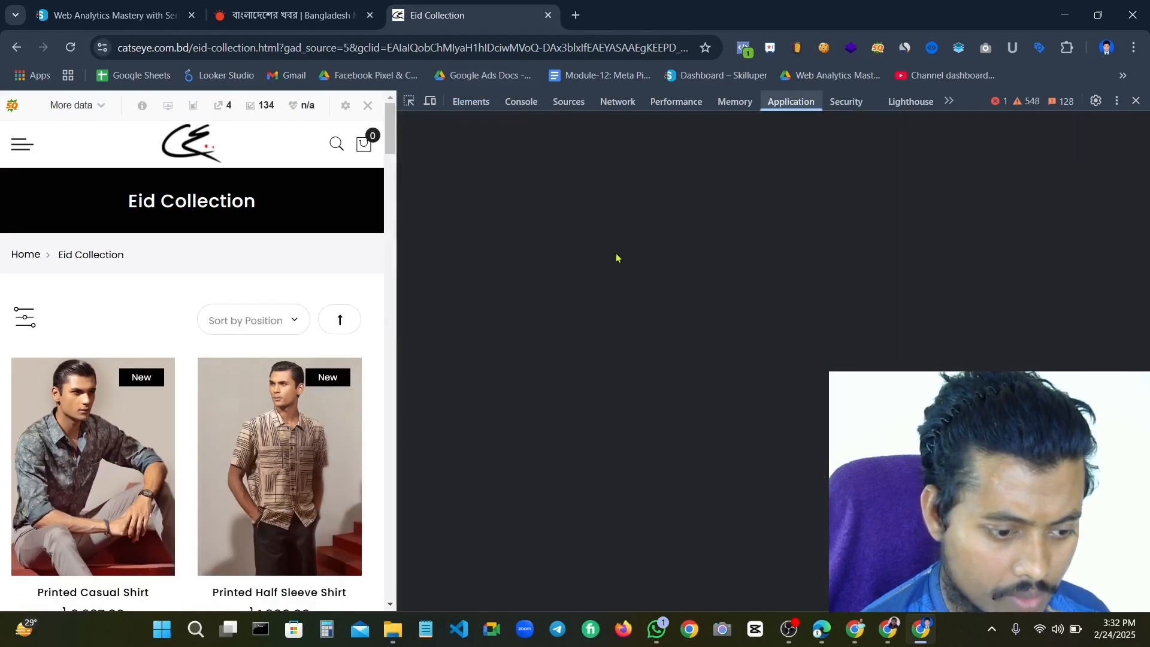
{"action": "left_click", "coordinate": [476, 282]}
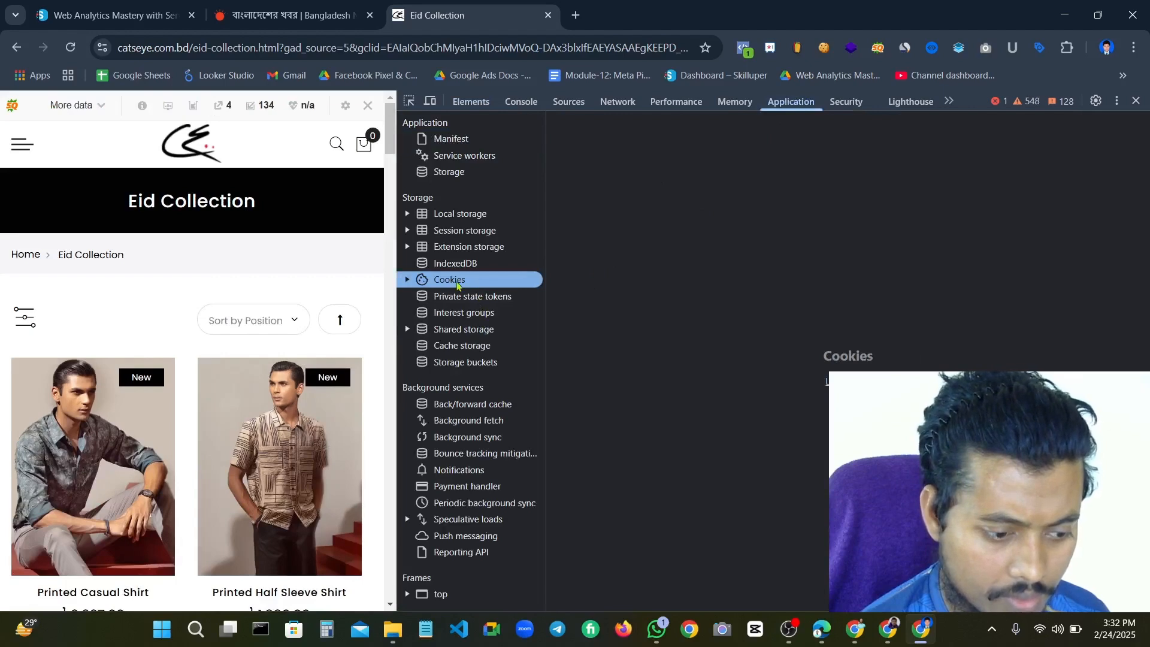
{"action": "left_click", "coordinate": [407, 280]}
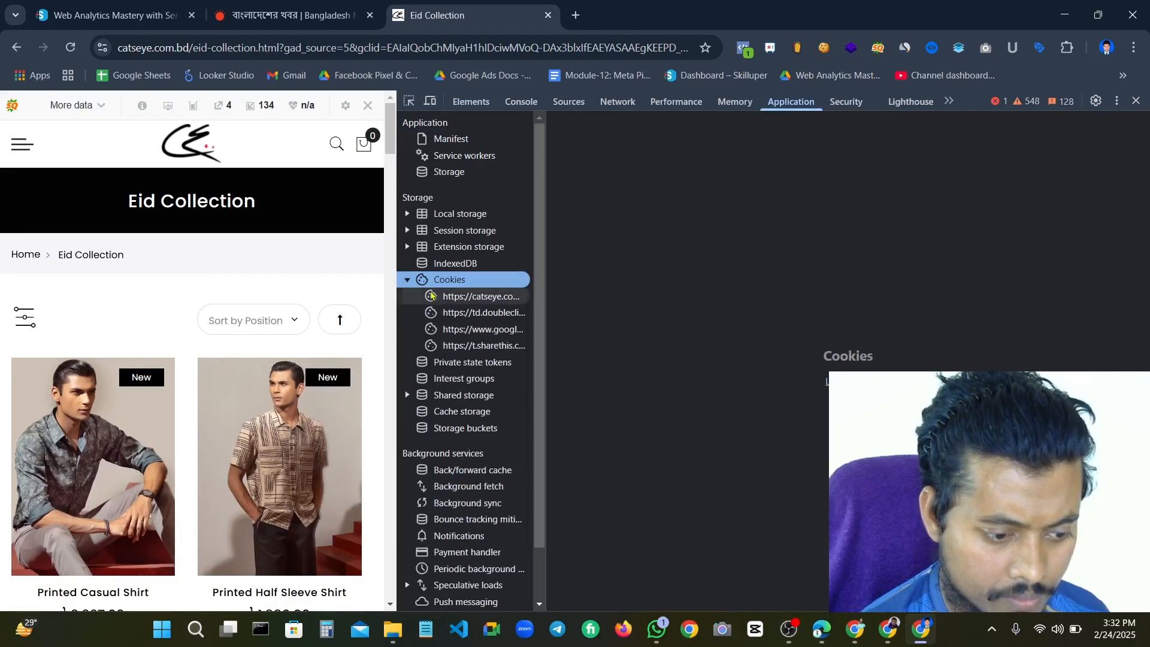
{"action": "left_click", "coordinate": [457, 298]}
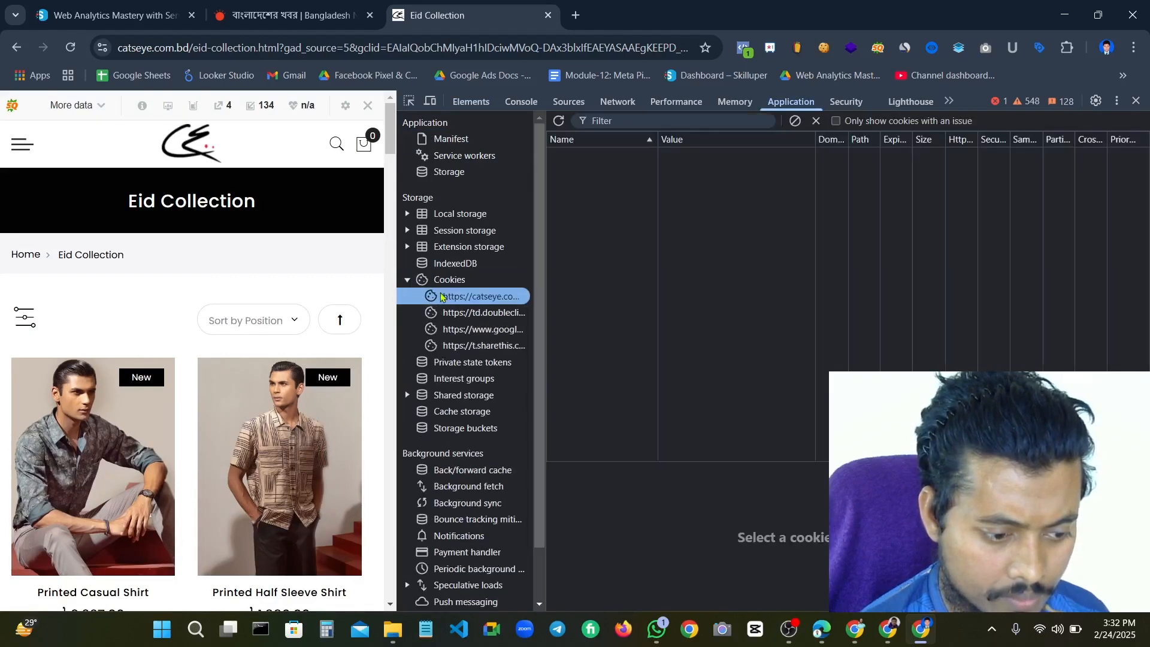
Look through the cookies of the Google, DoubleClick and ShareThis origins, and return to the catseye.com.bd cookies
{"action": "left_click", "coordinate": [483, 330]}
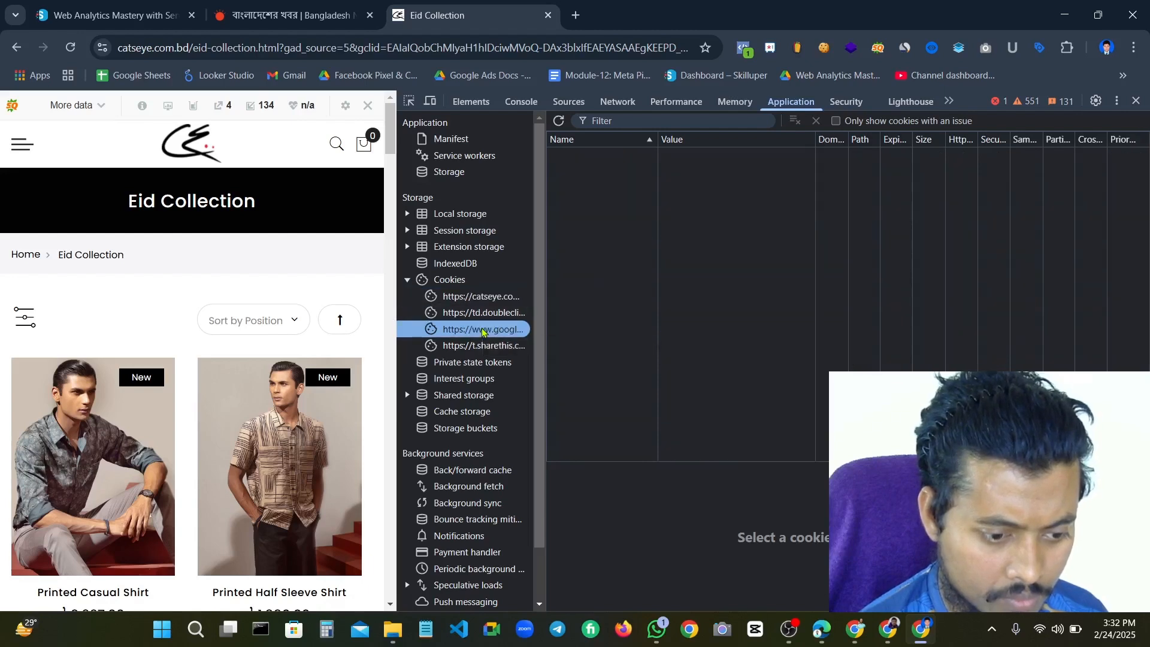
{"action": "left_click", "coordinate": [489, 313]}
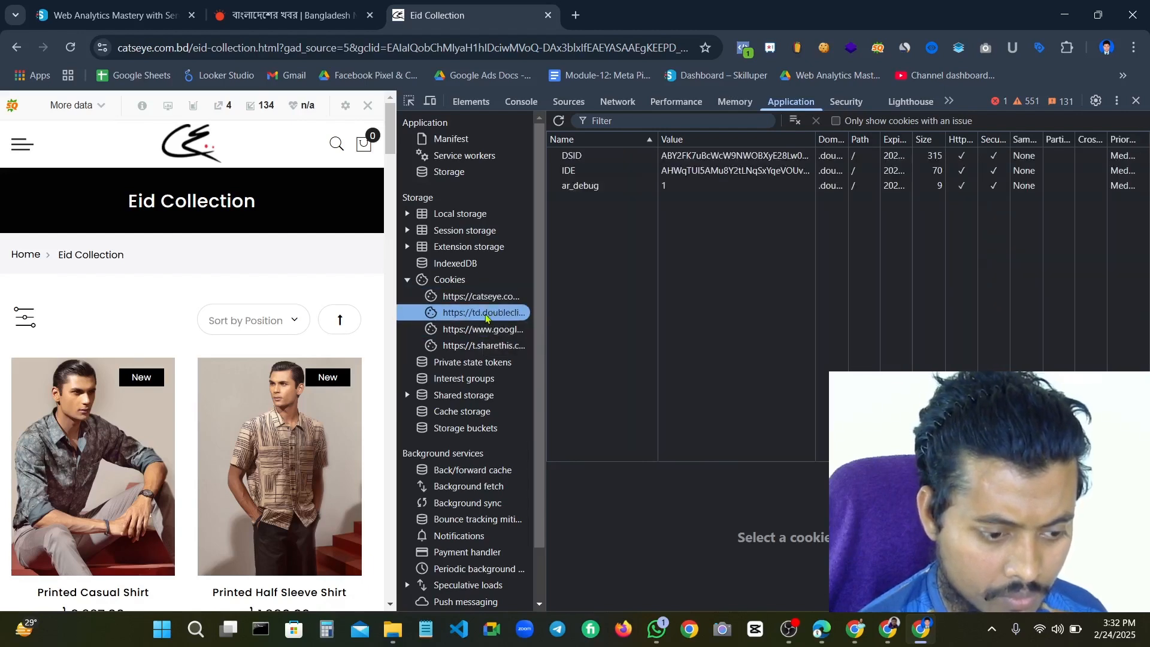
{"action": "left_click", "coordinate": [478, 347]}
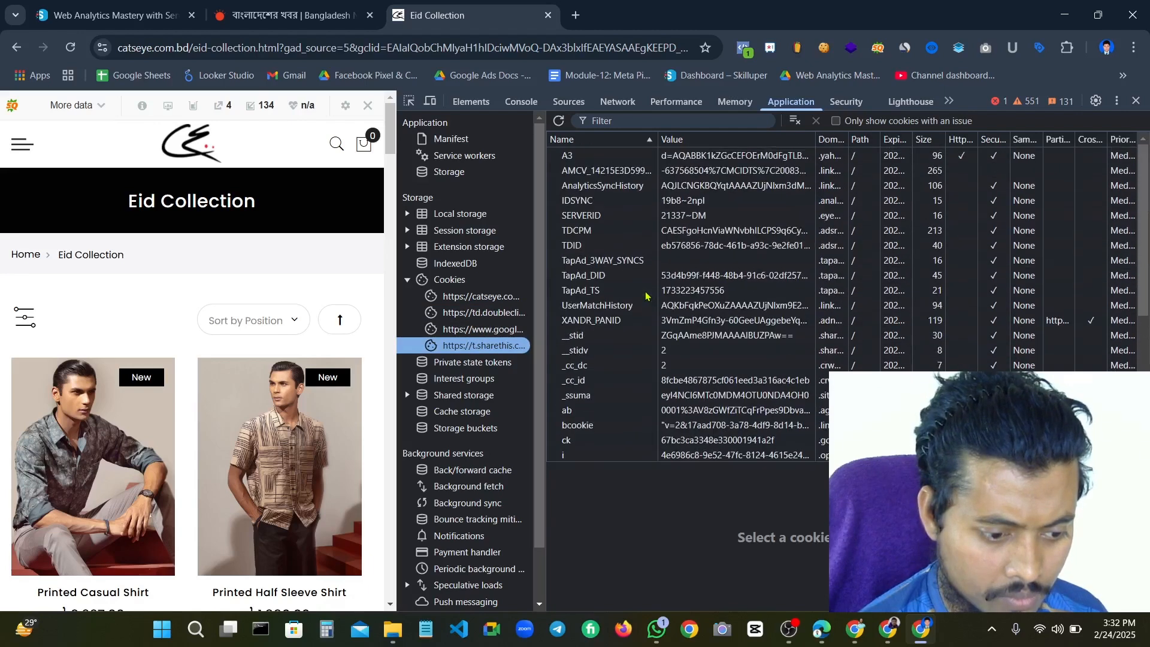
{"action": "left_click", "coordinate": [510, 327]}
{"action": "left_click", "coordinate": [496, 312]}
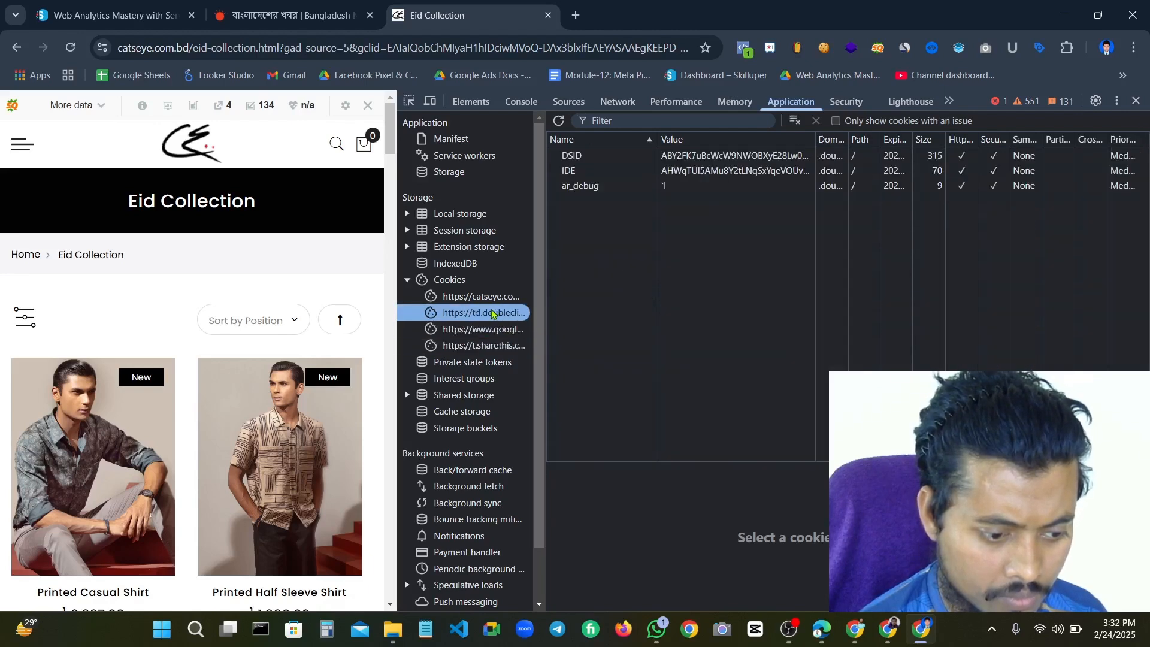
{"action": "left_click", "coordinate": [486, 296]}
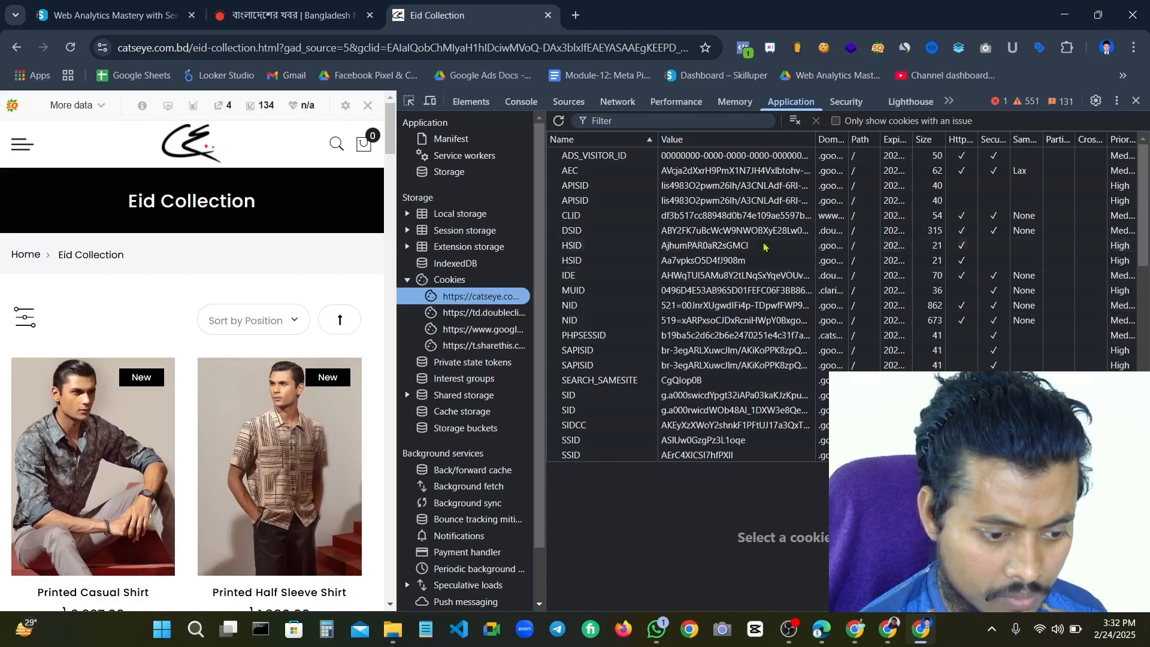
Filter the cookies by "ga", copy the cookie name _ga_M2HJNBTNVR and close the developer tools
{"action": "left_click", "coordinate": [671, 120]}
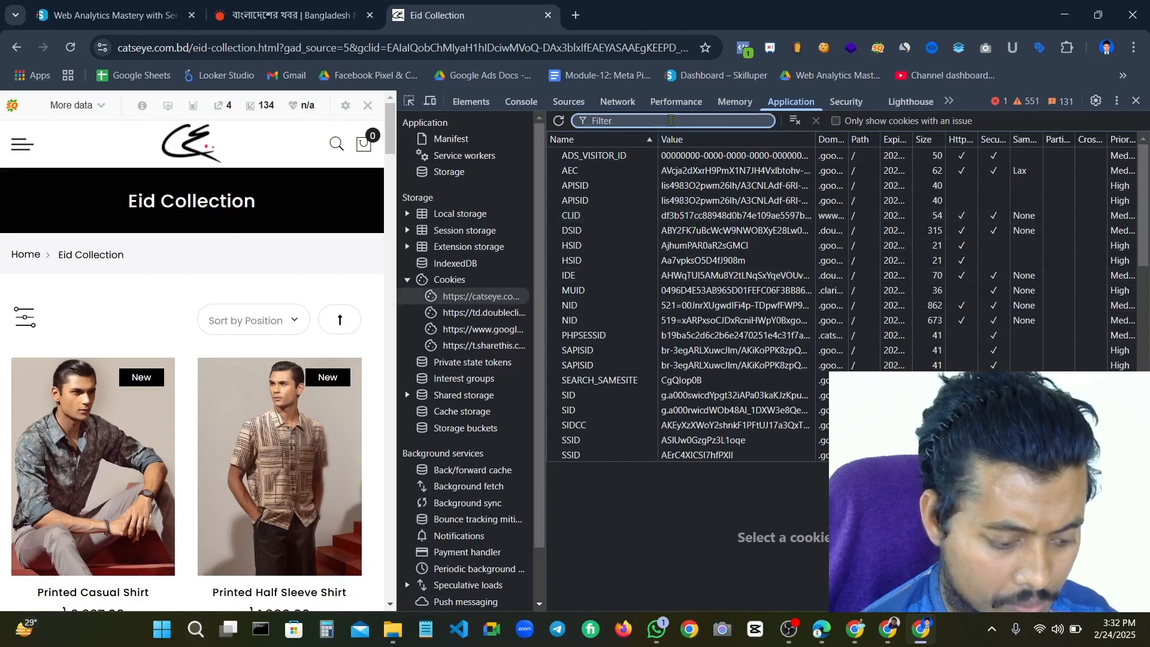
{"action": "type", "text": "ga"}
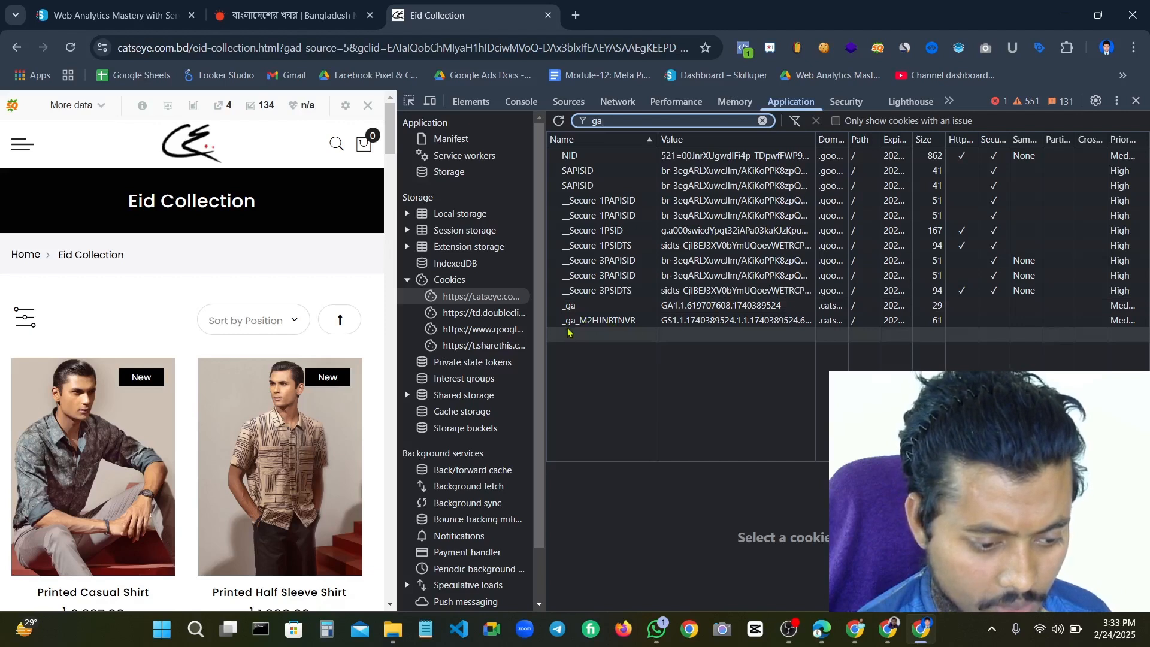
{"action": "double_click", "coordinate": [605, 321]}
{"action": "key", "text": "ctrl+c"}
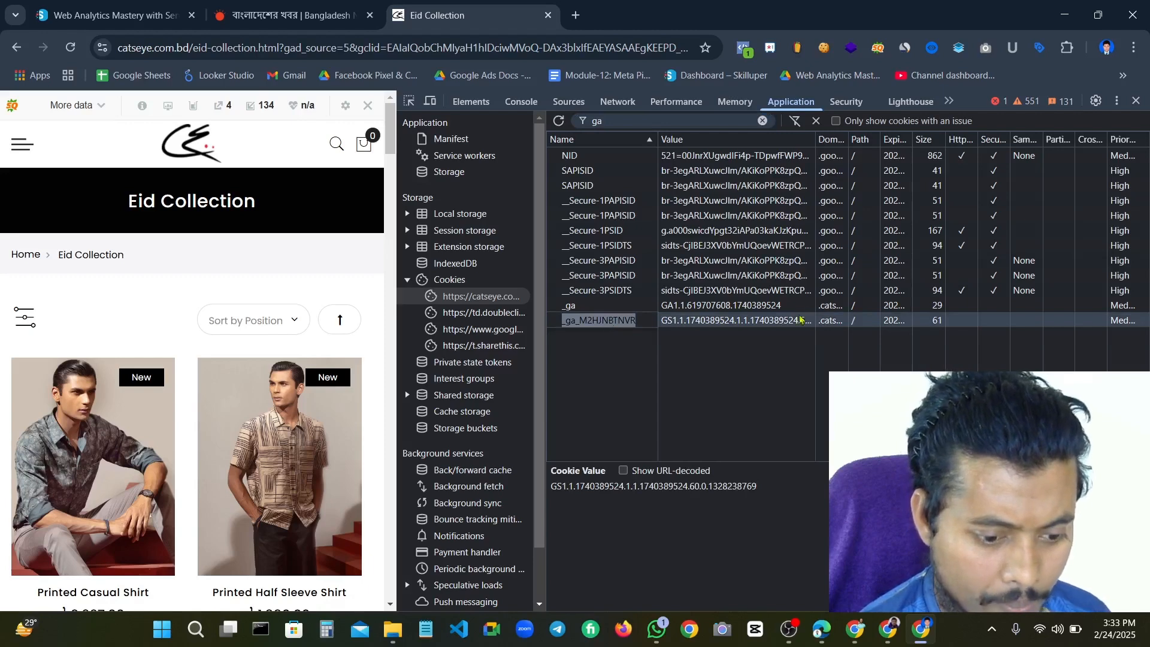
{"action": "left_click", "coordinate": [1136, 101]}
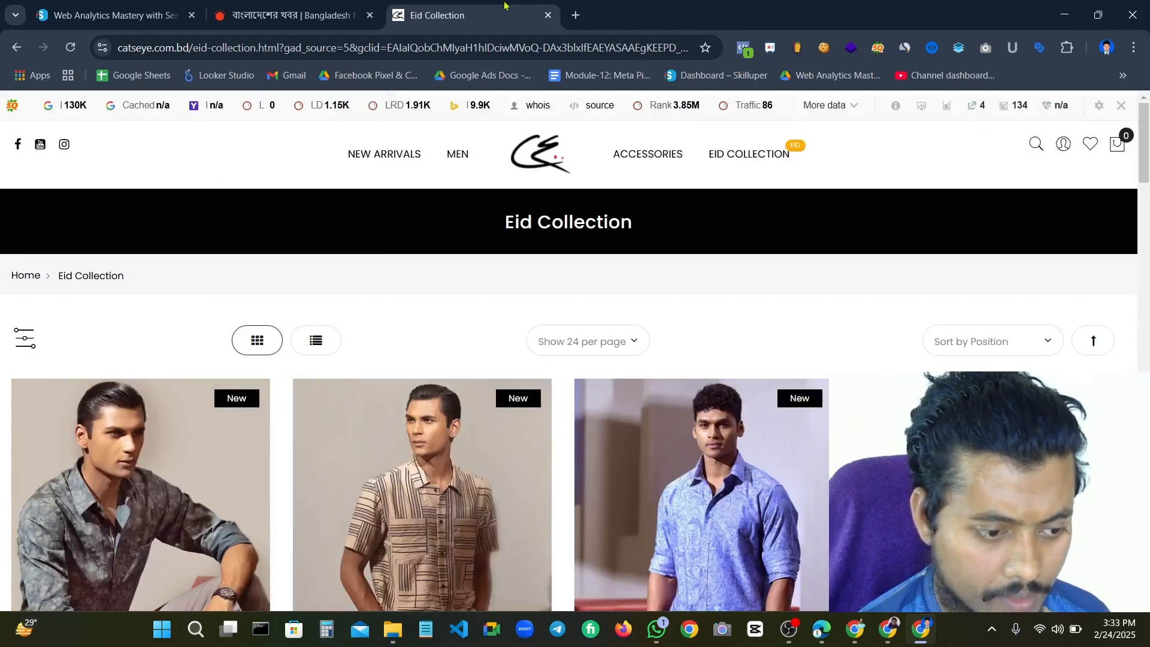
Switch to the Chrome window with Analytics and compare the web stream's measurement ID with the document's _ga_(GA4 Measurement ID) entry
{"action": "left_click", "coordinate": [322, 6]}
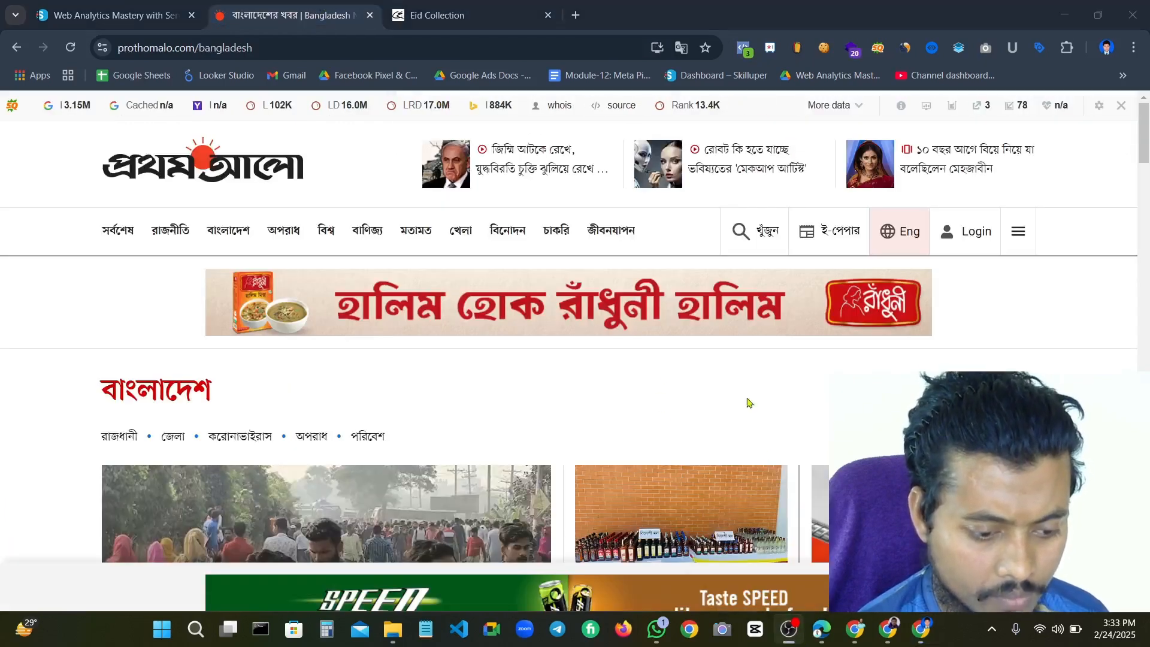
{"action": "left_click", "coordinate": [855, 631]}
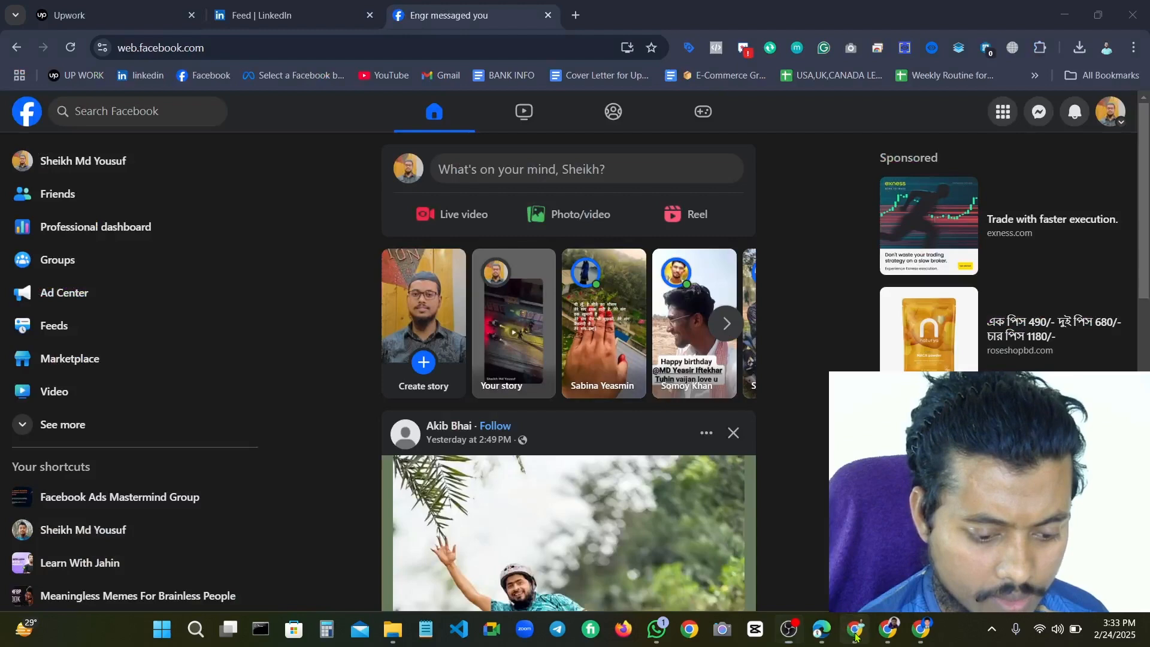
{"action": "left_click", "coordinate": [887, 638]}
{"action": "left_click", "coordinate": [745, 13]}
{"action": "left_click", "coordinate": [848, 7]}
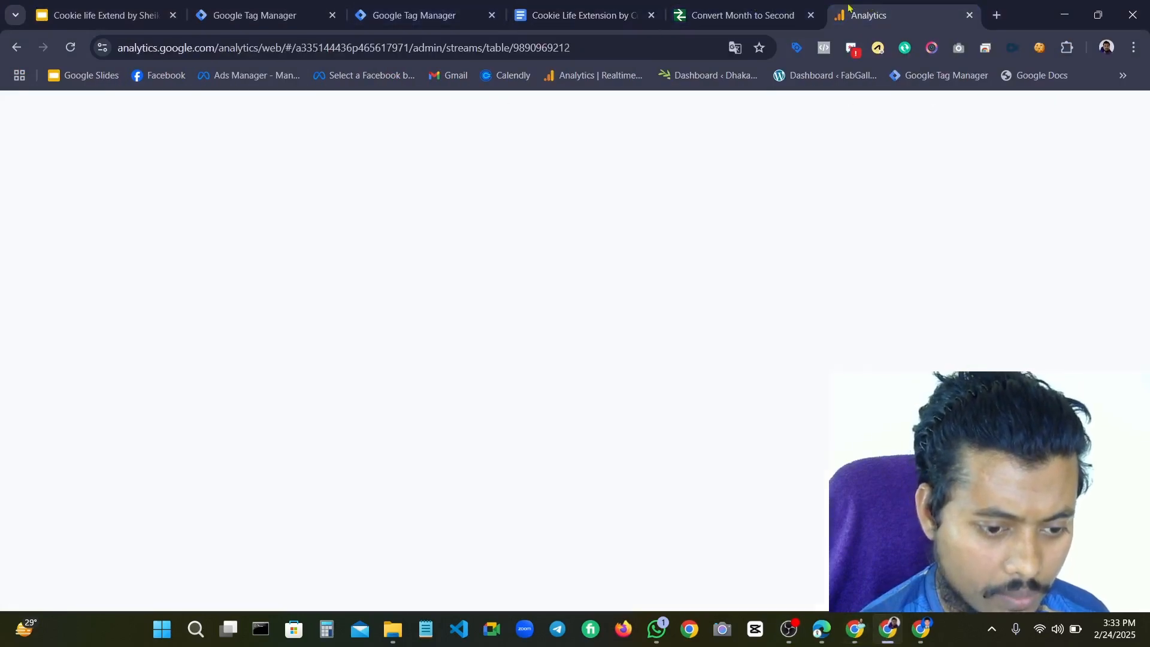
{"action": "left_click", "coordinate": [439, 8]}
{"action": "left_click", "coordinate": [867, 21]}
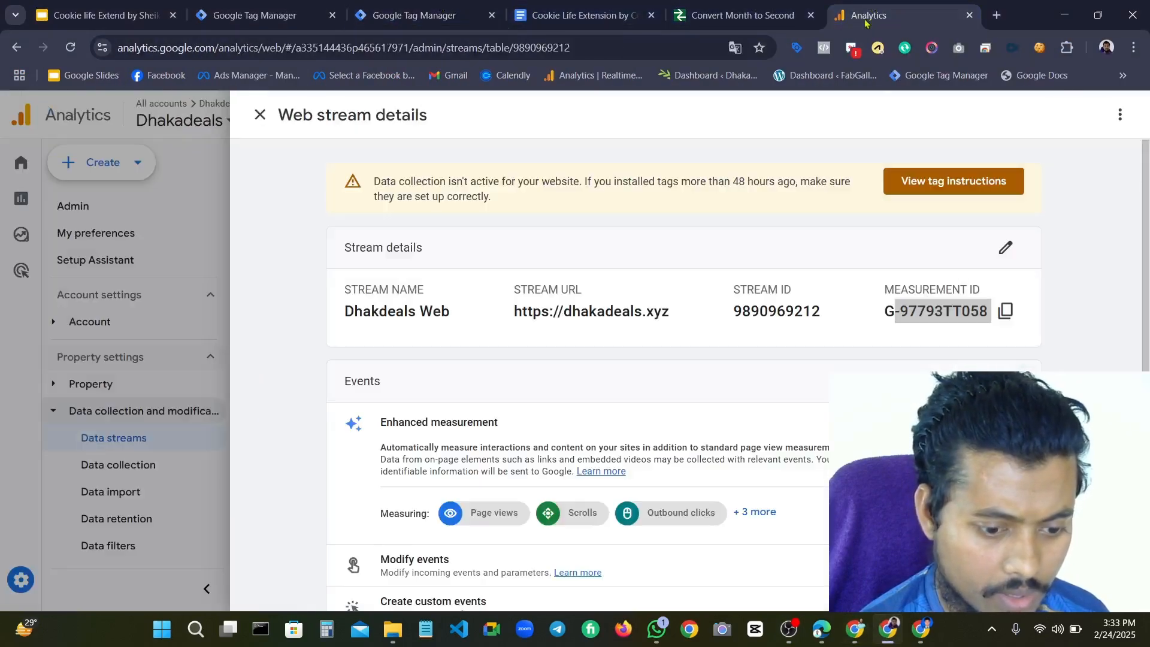
{"action": "left_click_drag", "start_coordinate": [887, 311], "coordinate": [971, 329]}
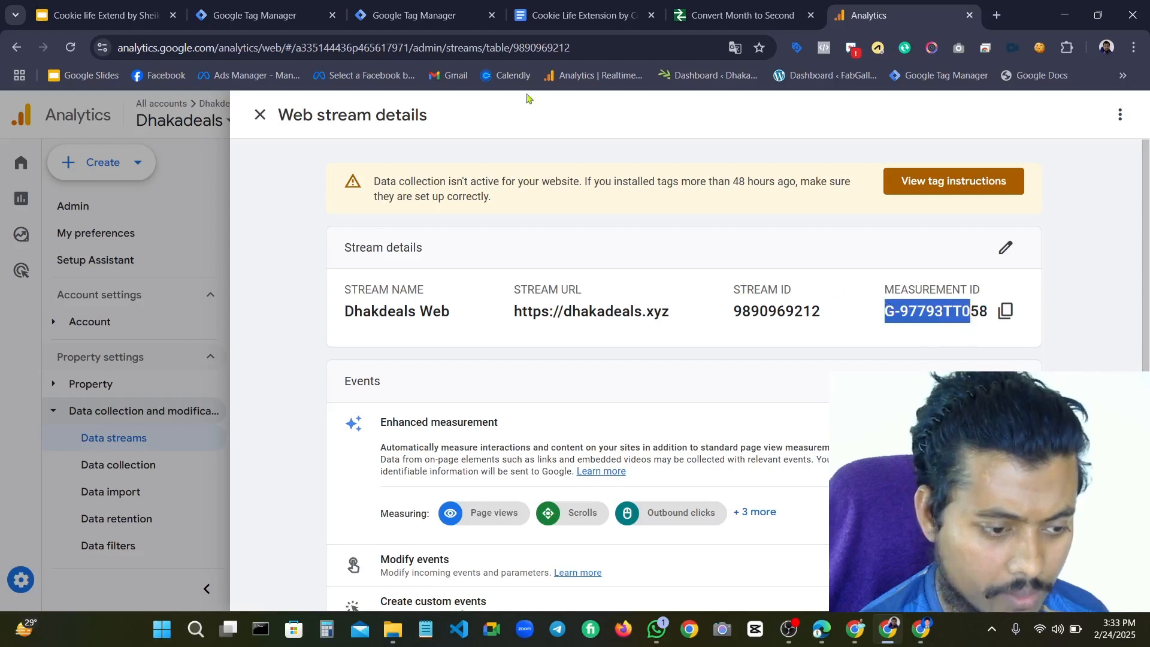
{"action": "left_click", "coordinate": [621, 9]}
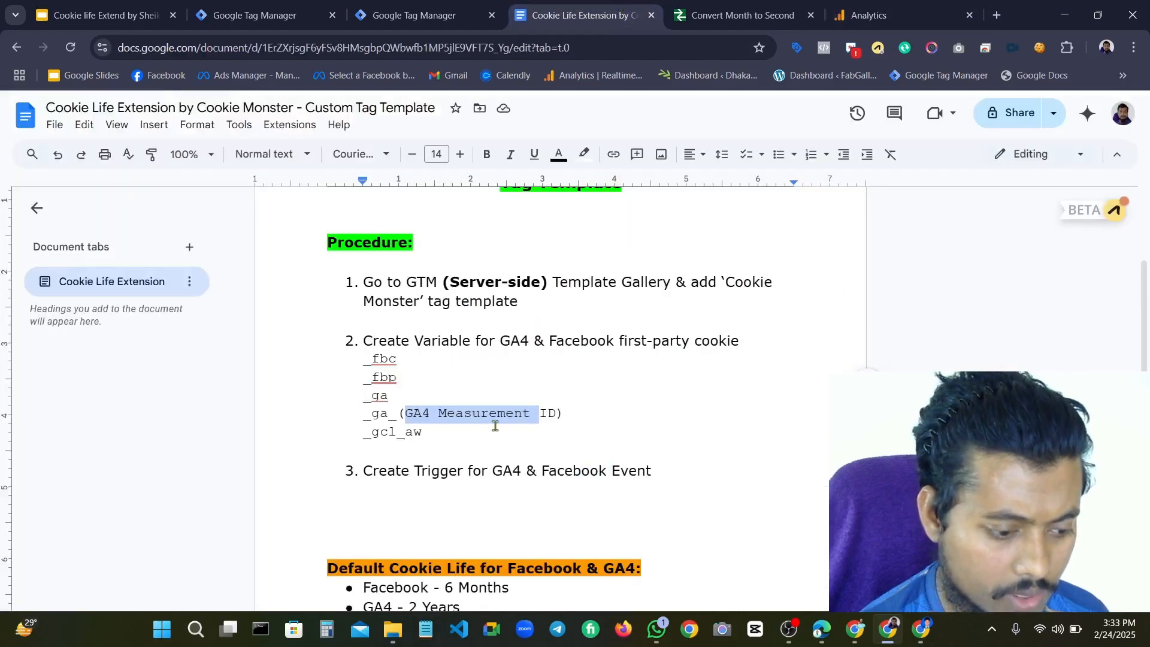
In the server container's untitled variable, replace the cookie name with the copied _ga_M2HJNBTNVR
{"action": "left_click", "coordinate": [453, 9]}
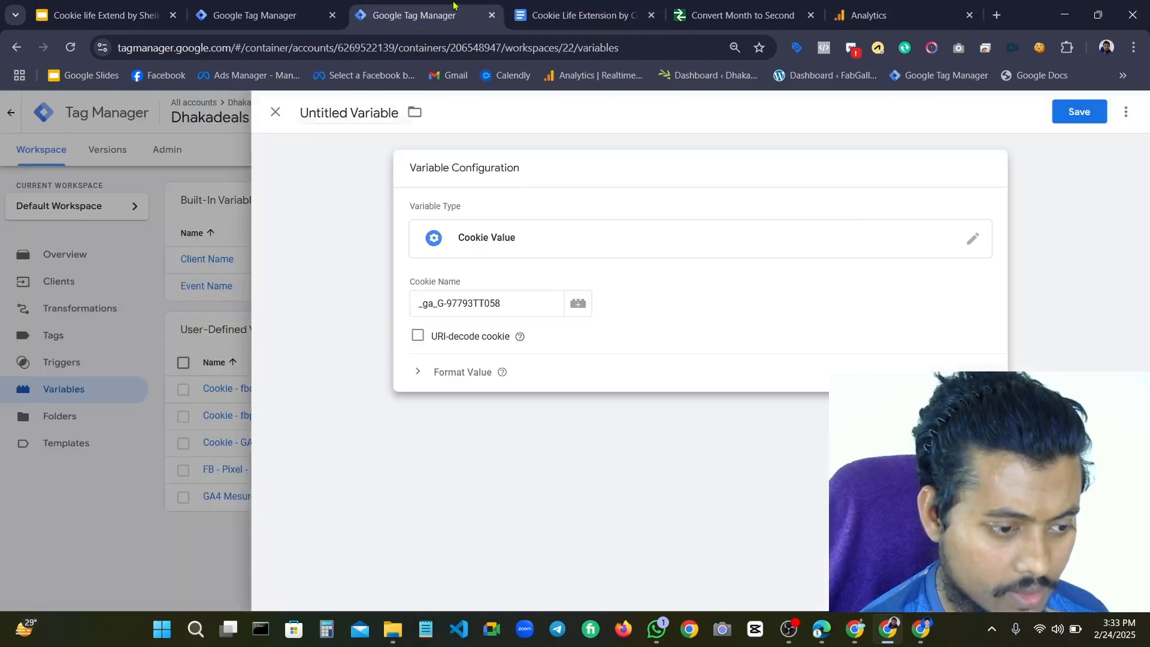
{"action": "left_click", "coordinate": [511, 303]}
{"action": "left_click", "coordinate": [258, 276]}
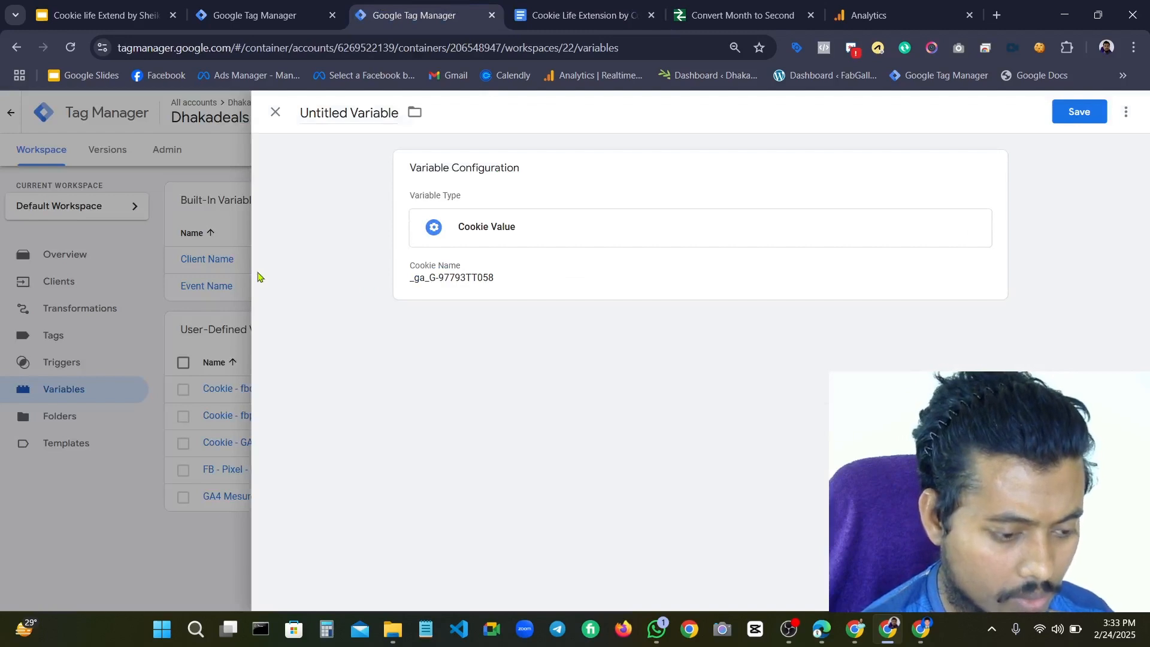
{"action": "double_click", "coordinate": [447, 284]}
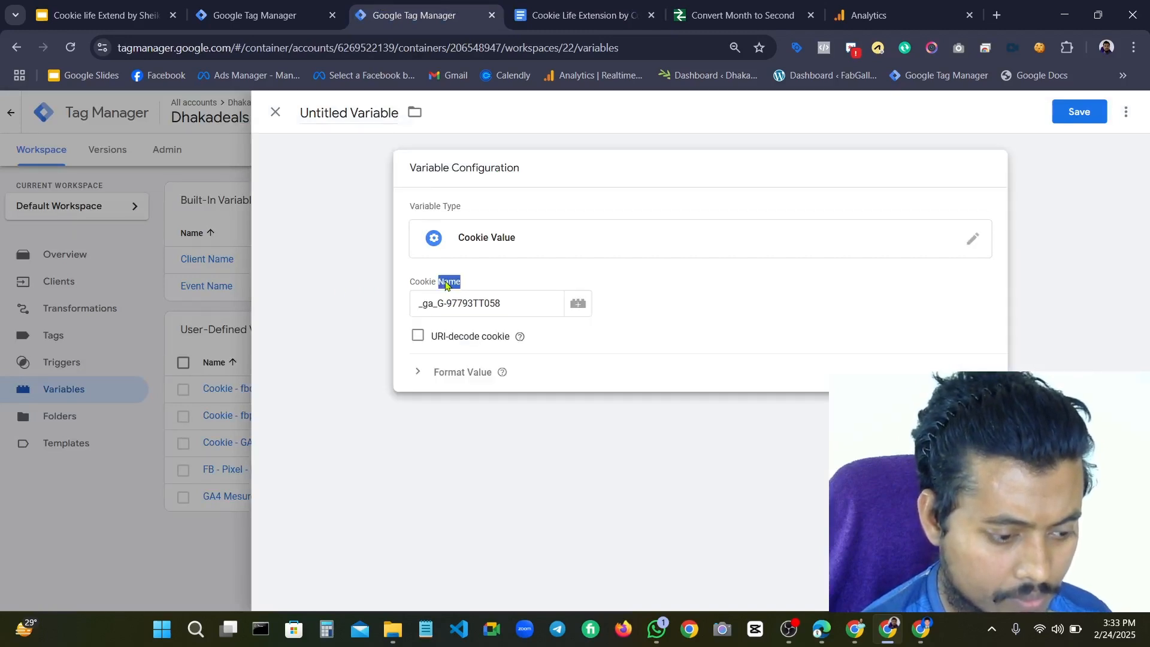
{"action": "triple_click", "coordinate": [513, 311]}
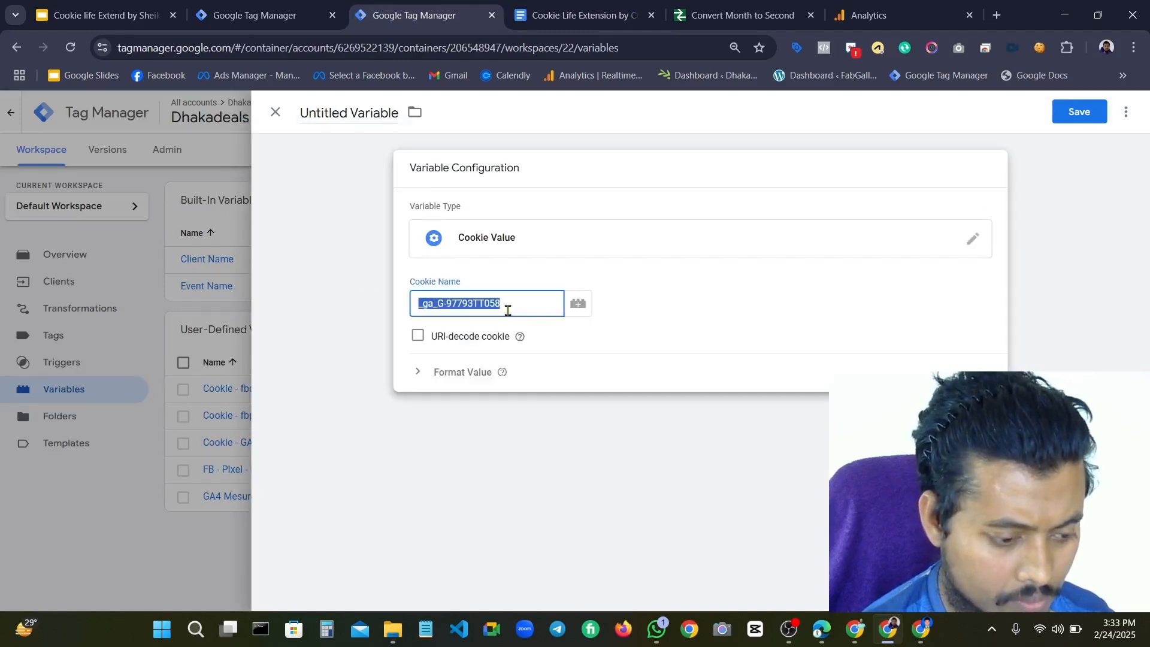
{"action": "key", "text": "ctrl+v"}
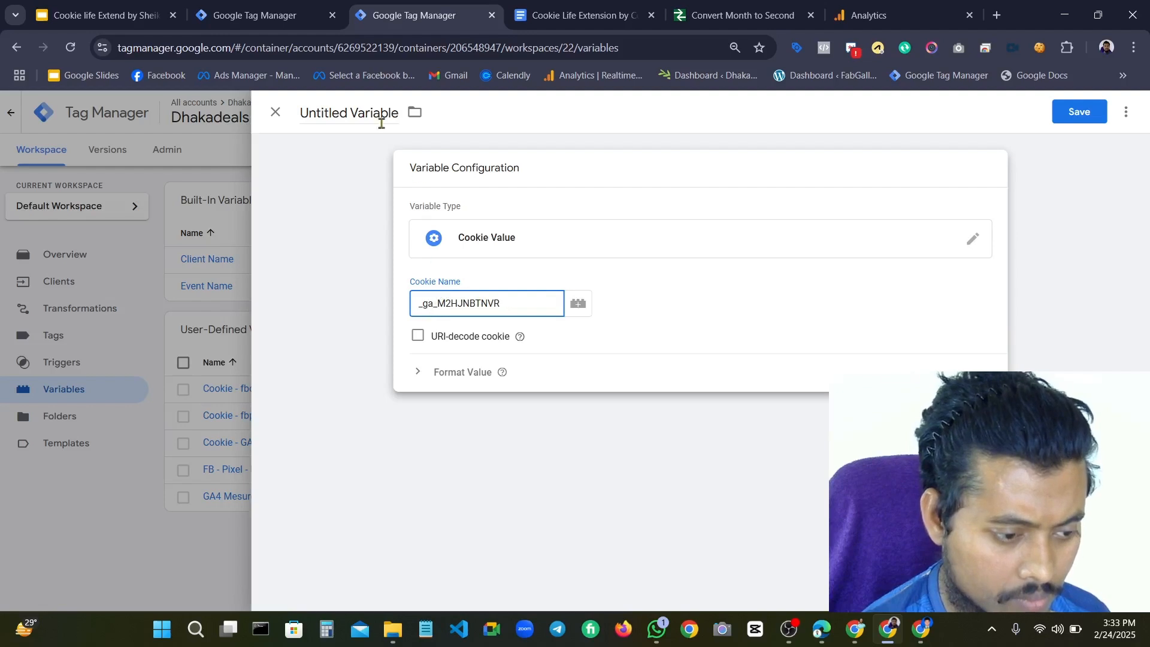
Name the variable "Cookie - GA4" and save it
{"action": "left_click", "coordinate": [360, 111]}
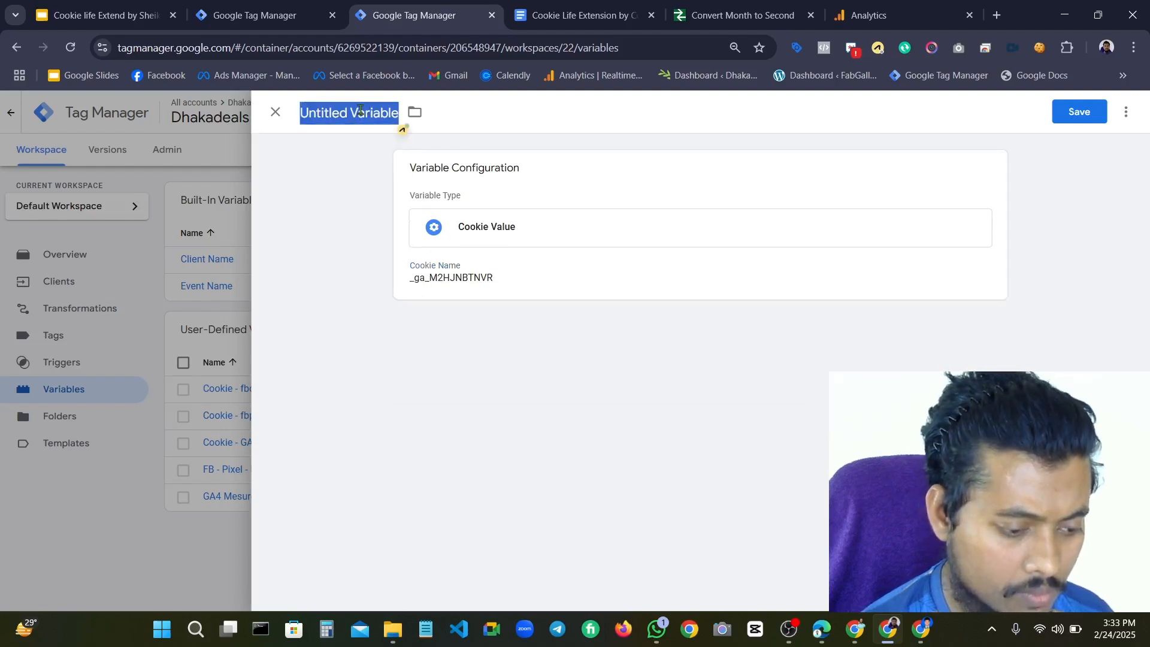
{"action": "key", "text": "BackSpace"}
{"action": "type", "text": "C"}
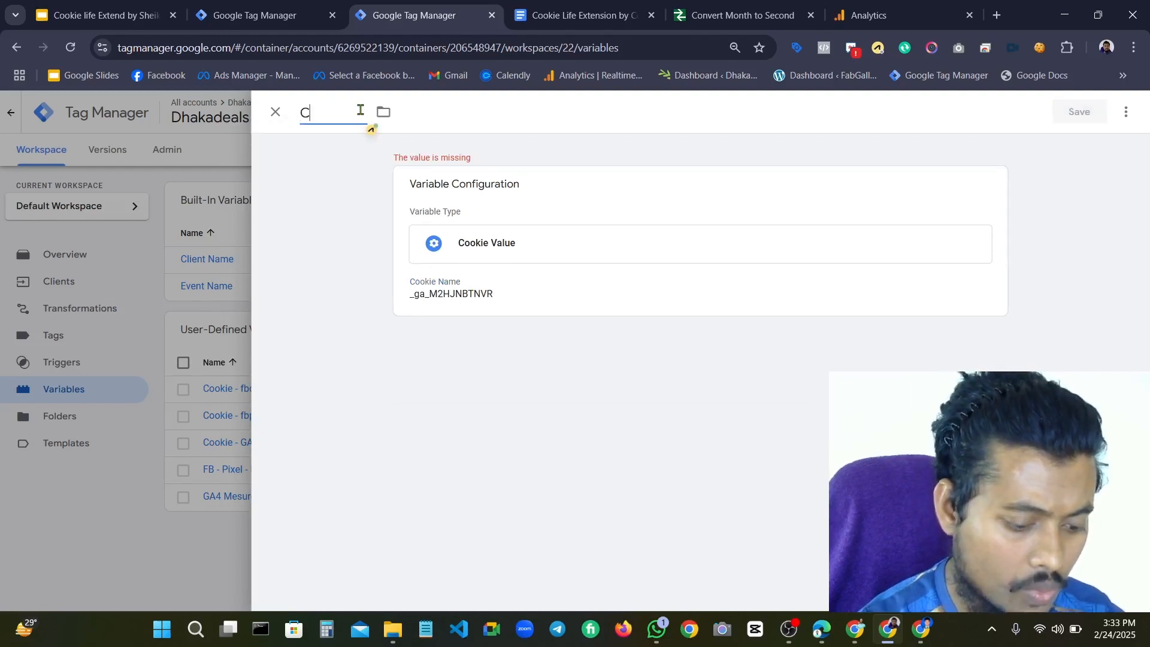
{"action": "type", "text": "ookie"}
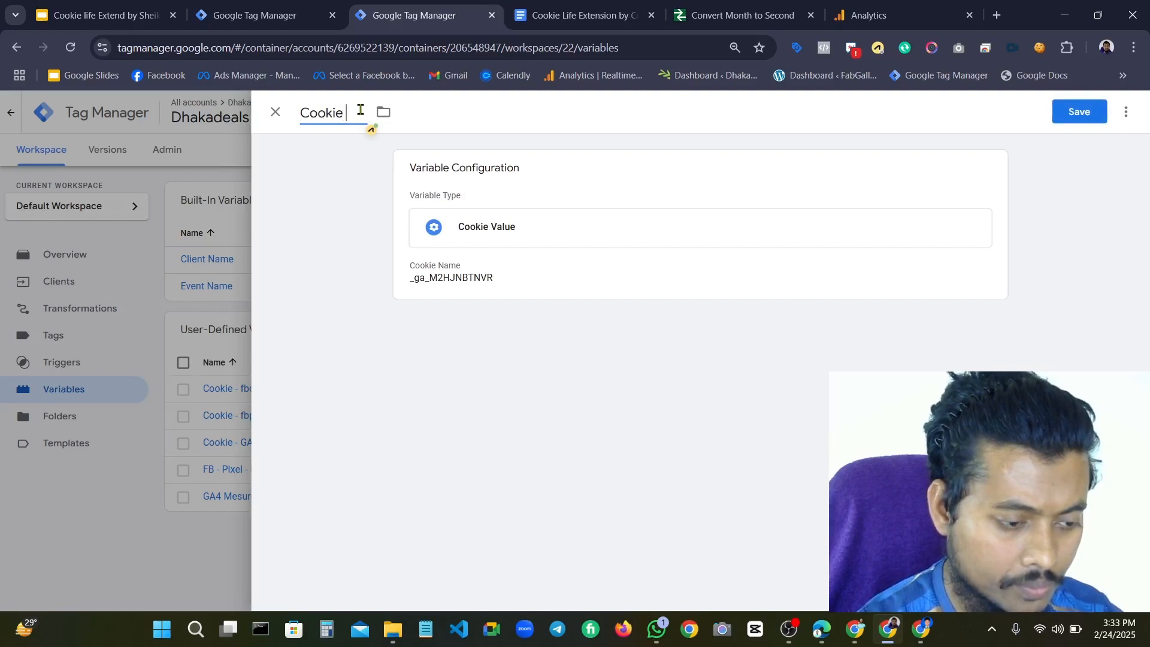
{"action": "type", "text": " - G"}
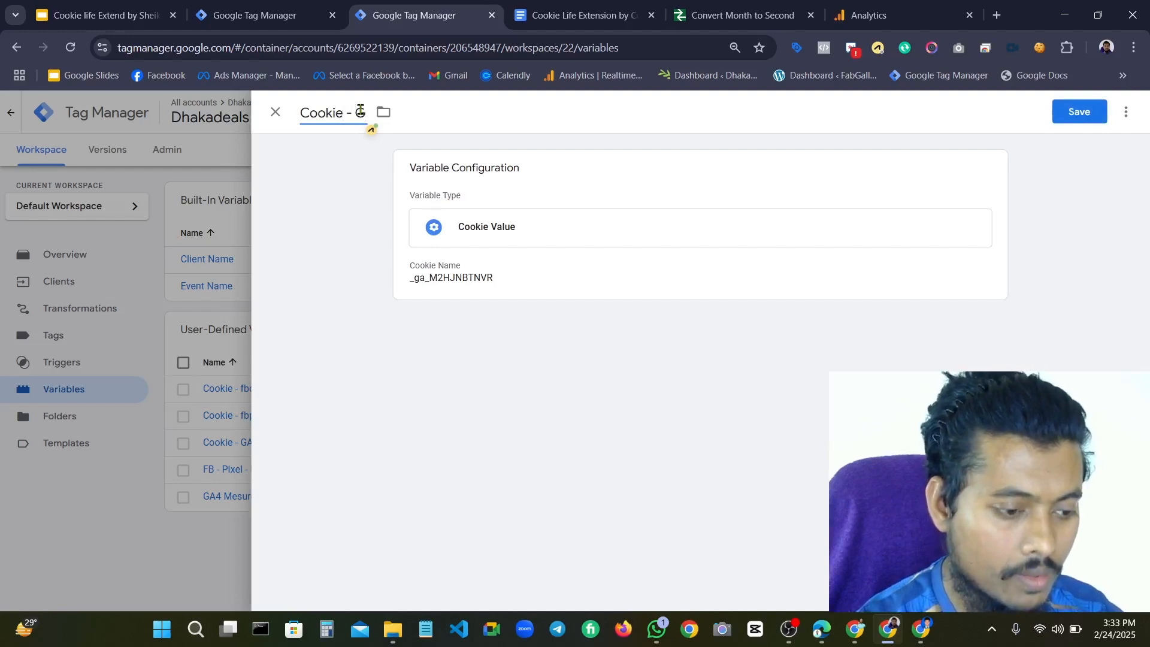
{"action": "type", "text": "A"}
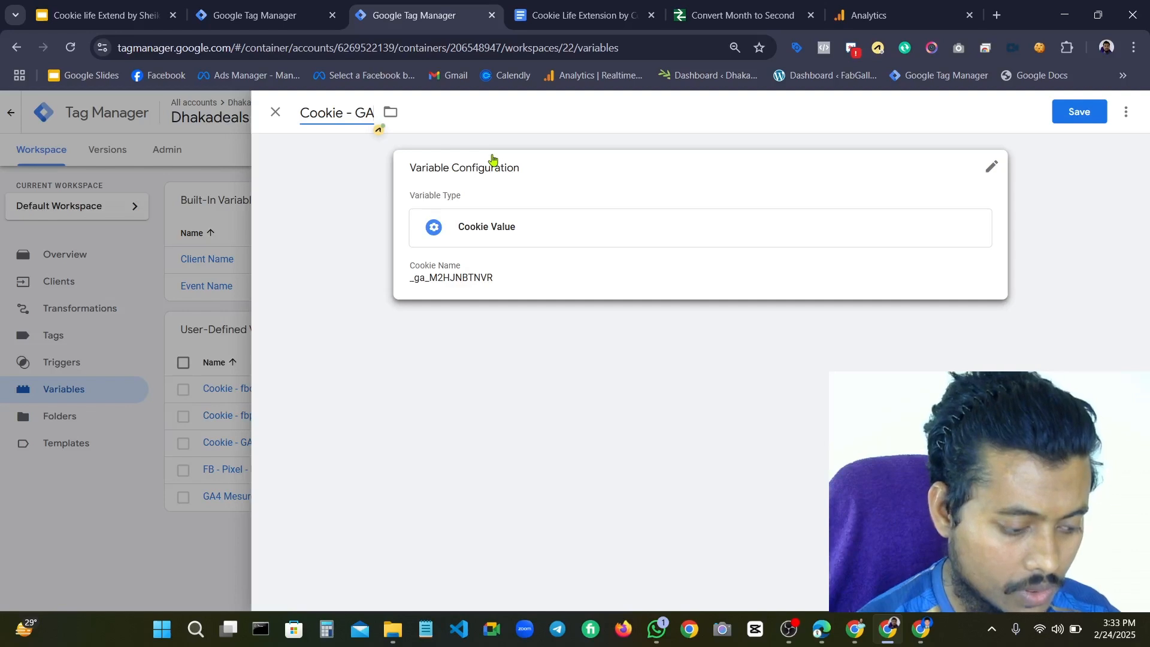
{"action": "type", "text": "4"}
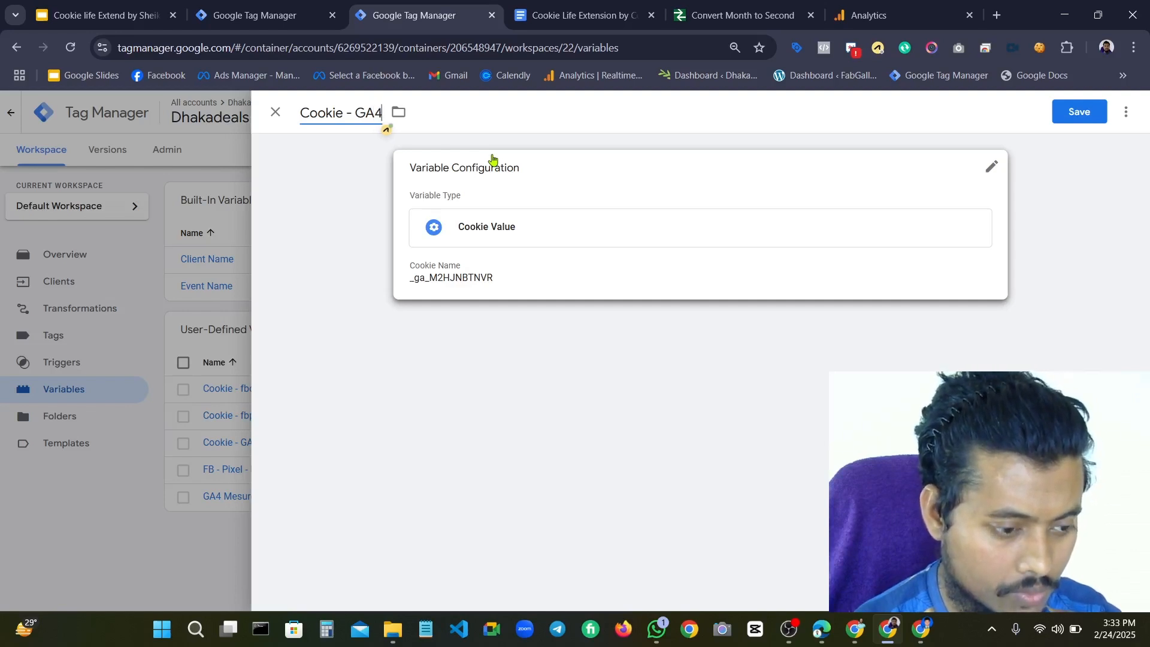
{"action": "left_click", "coordinate": [1090, 120]}
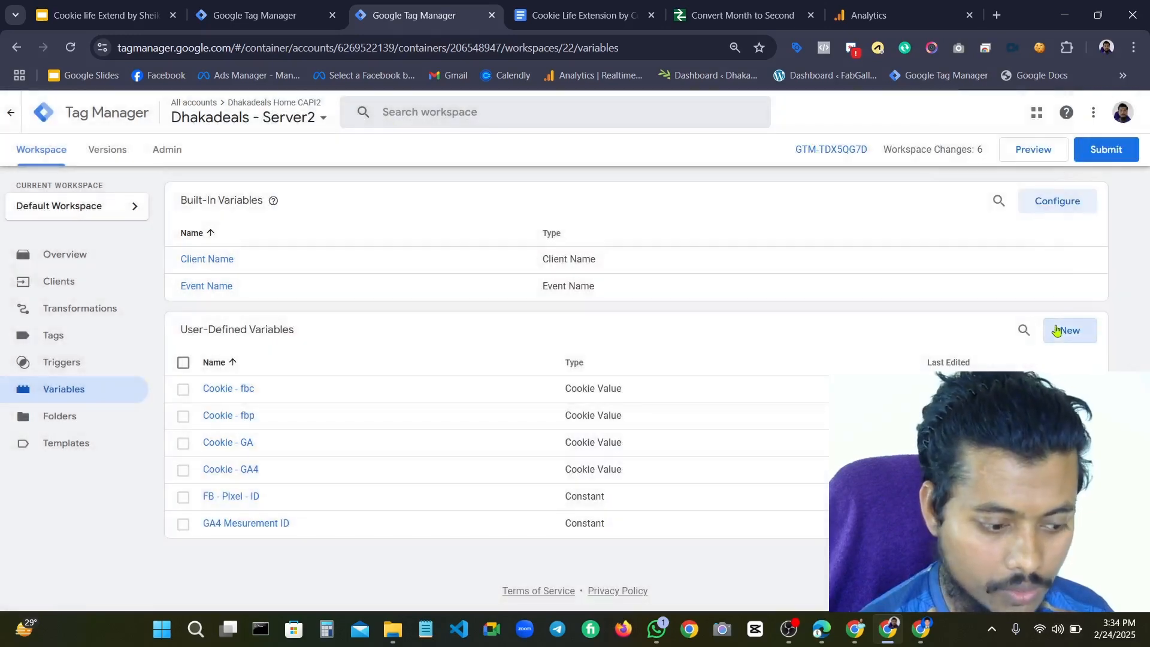
Create a Cookie Value variable in the server container with the cookie name _gcl_aw copied from the Cookie Life Extension document
{"action": "left_click", "coordinate": [1060, 330]}
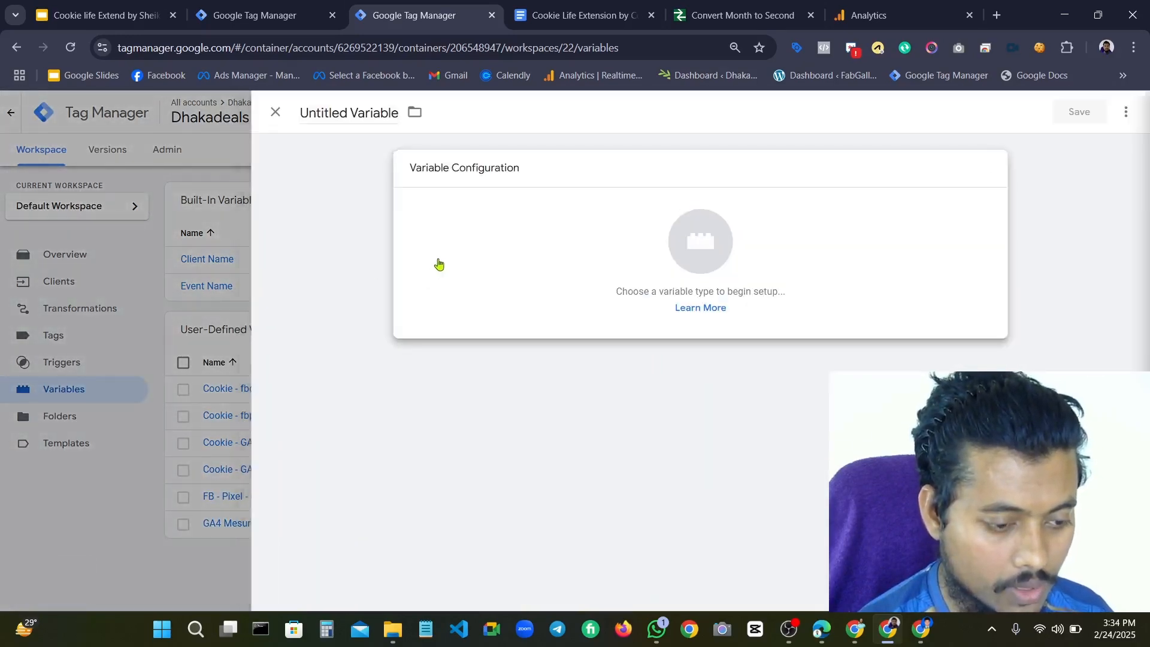
{"action": "left_click", "coordinate": [437, 262]}
{"action": "left_click", "coordinate": [841, 244]}
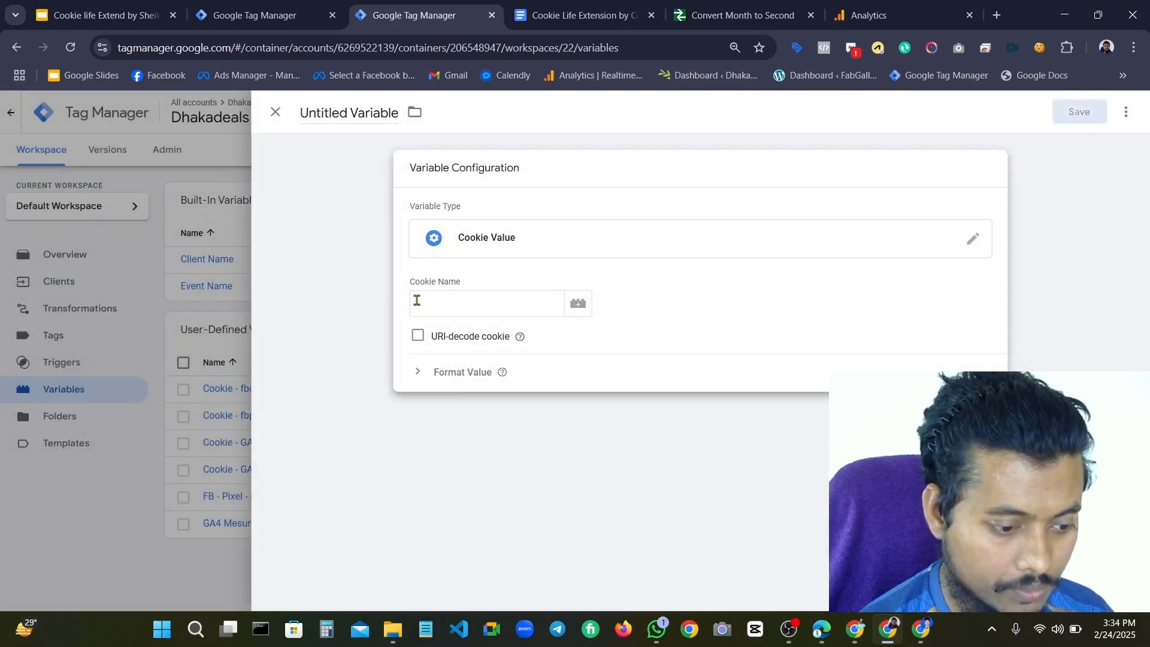
{"action": "left_click", "coordinate": [608, 13]}
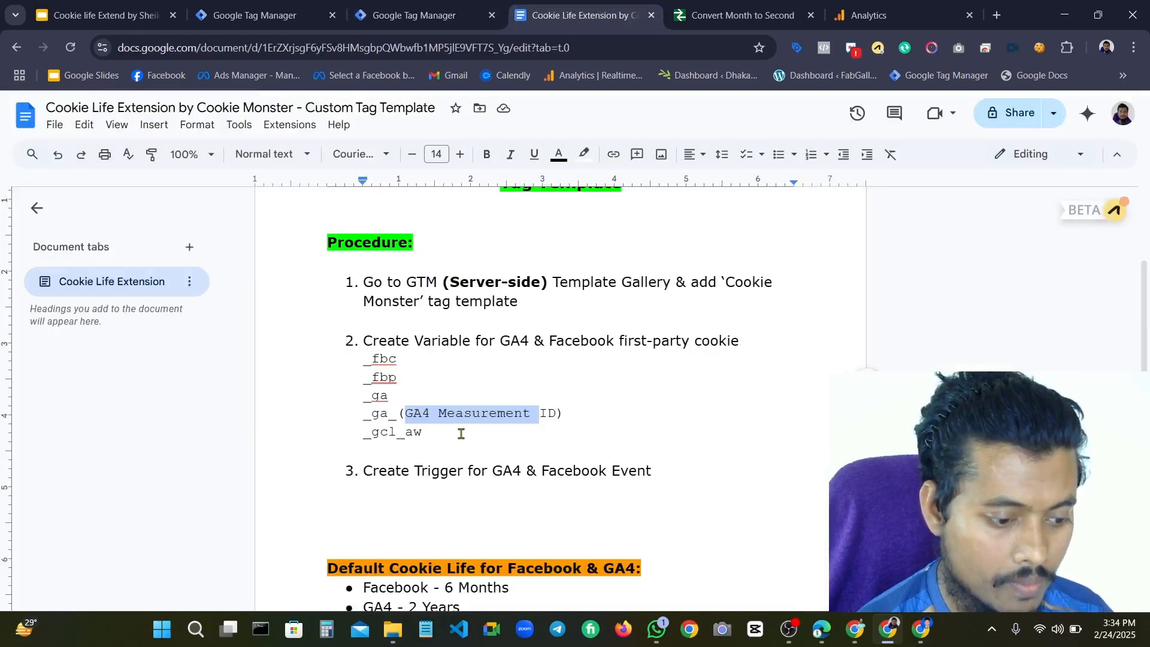
{"action": "left_click_drag", "start_coordinate": [462, 433], "coordinate": [355, 433]}
{"action": "key", "text": "ctrl+c"}
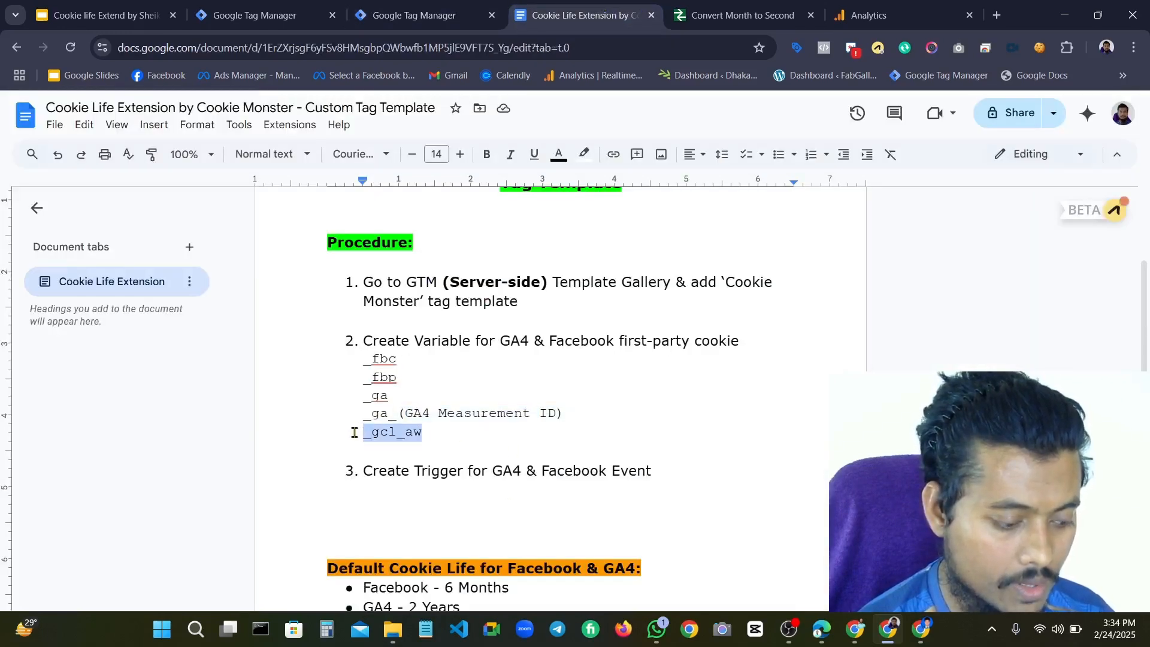
{"action": "left_click", "coordinate": [482, 17]}
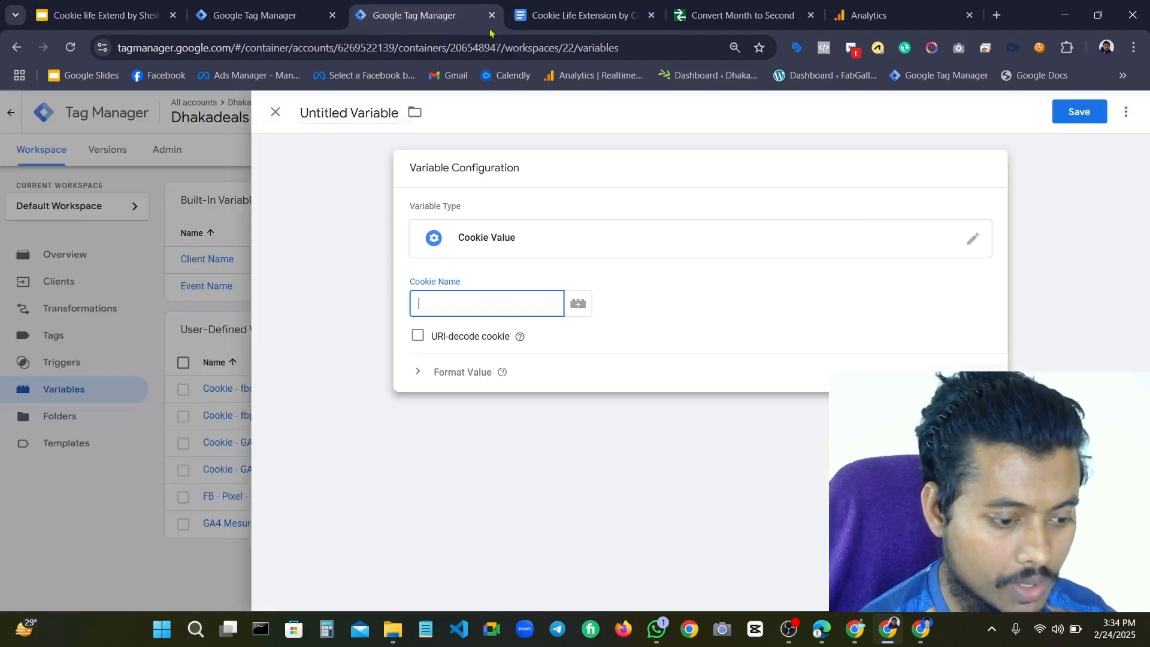
{"action": "key", "text": "ctrl+v"}
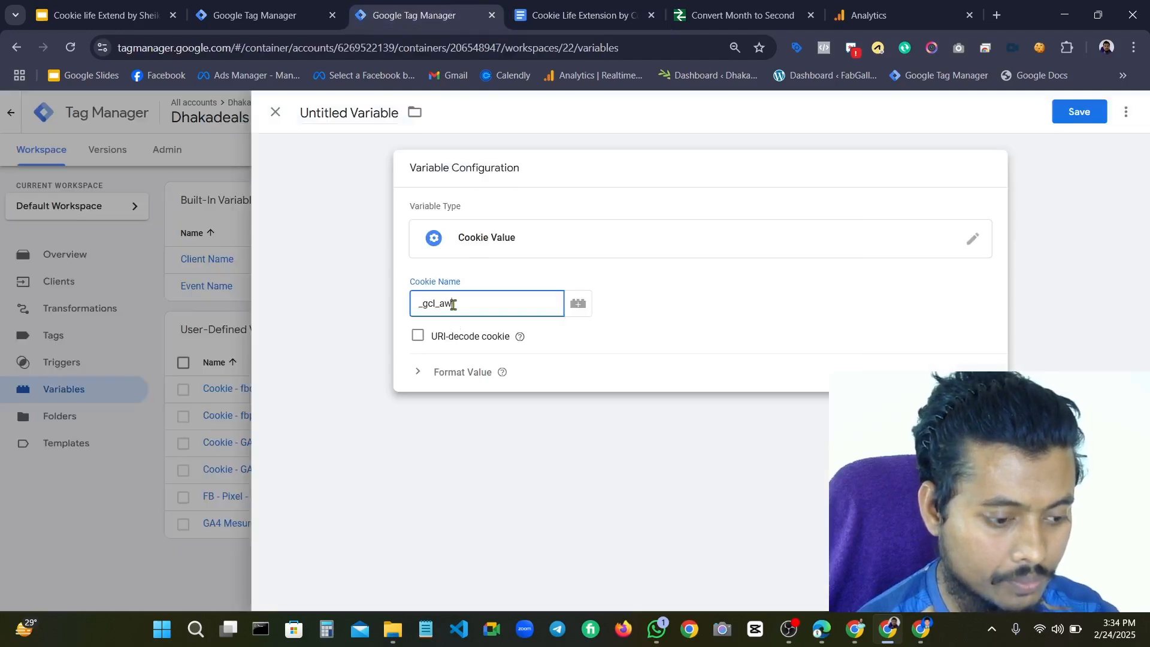
Name the variable "Cookie - Gads" and save it
{"action": "left_click", "coordinate": [366, 105]}
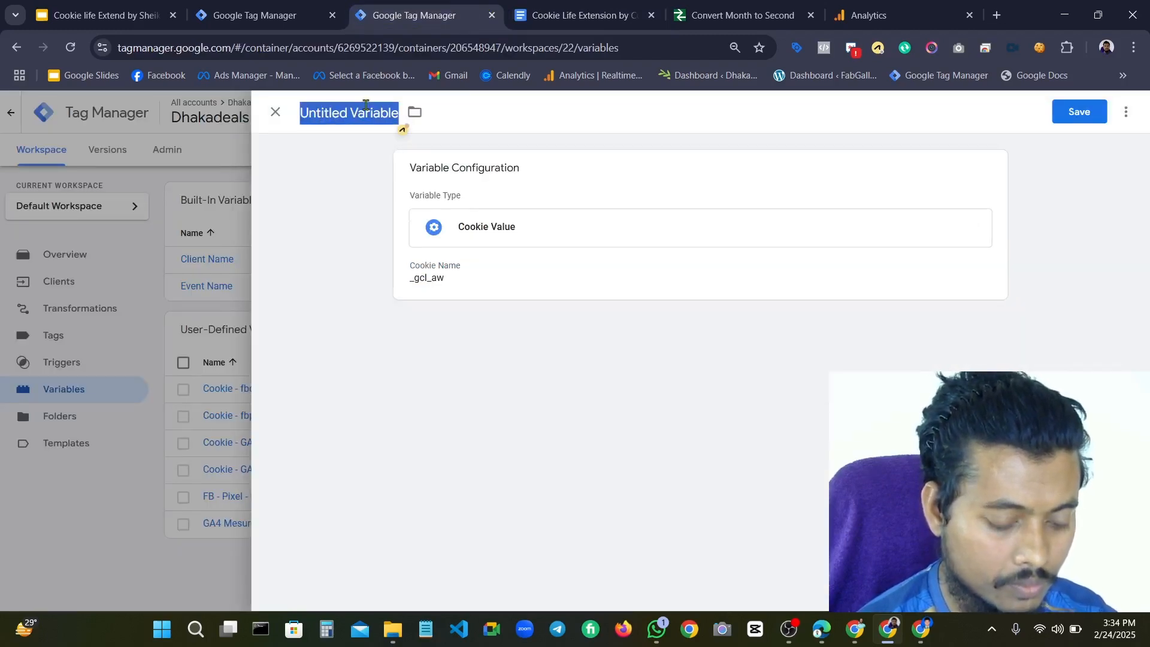
{"action": "key", "text": "BackSpace"}
{"action": "type", "text": "C"}
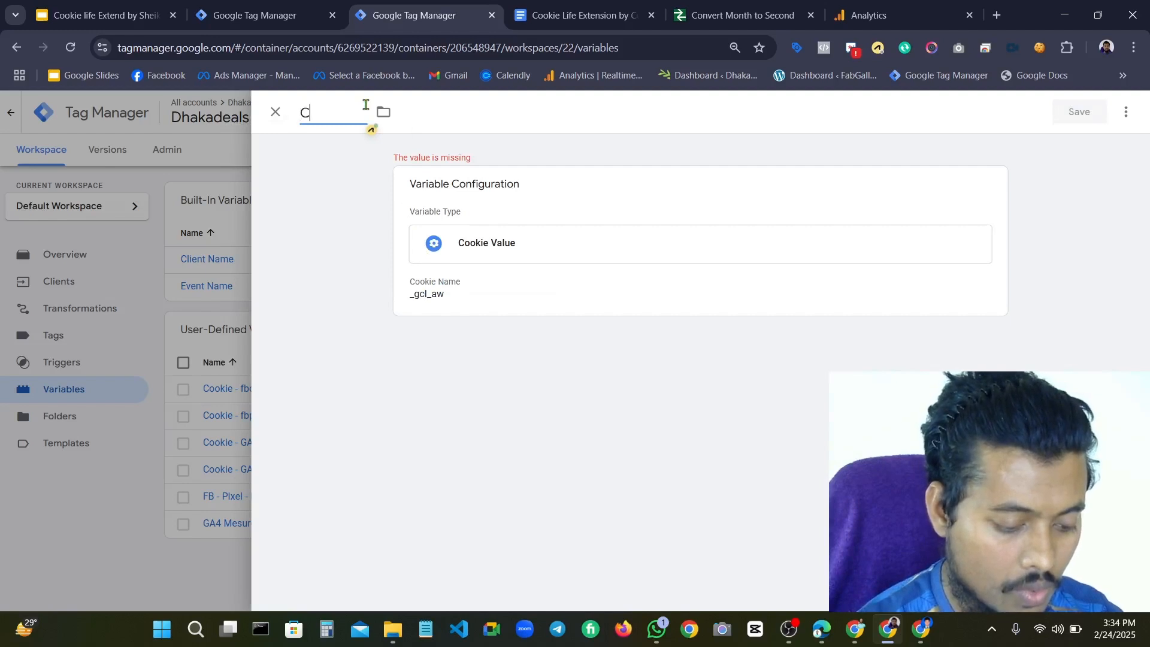
{"action": "type", "text": "ookie - G"}
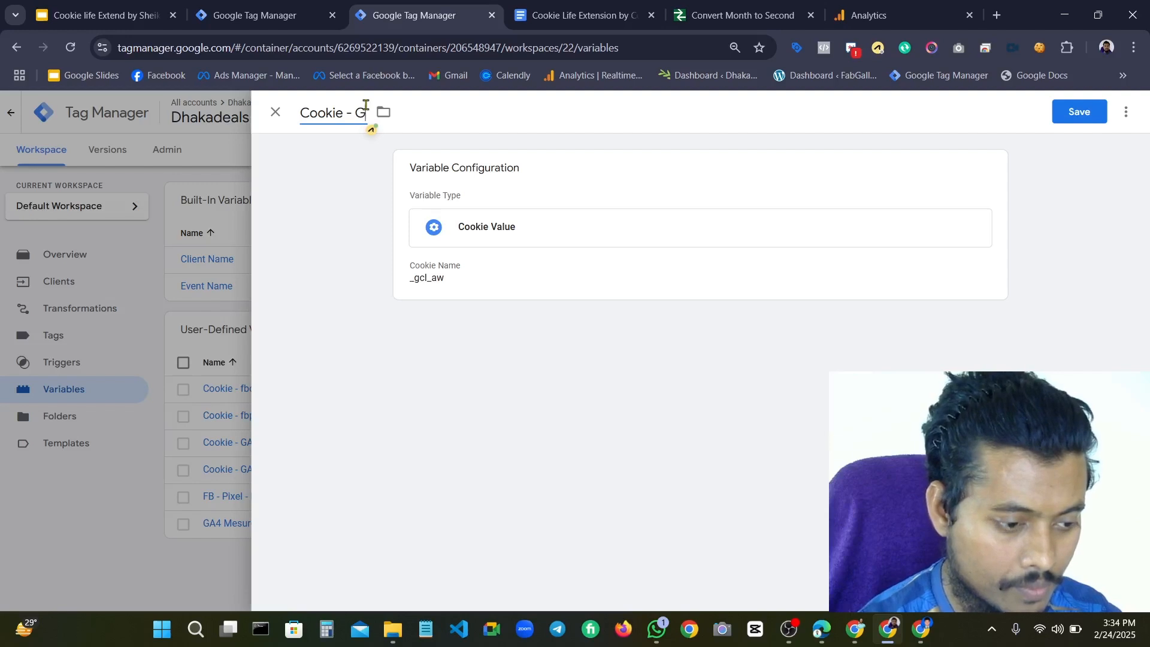
{"action": "type", "text": "ads"}
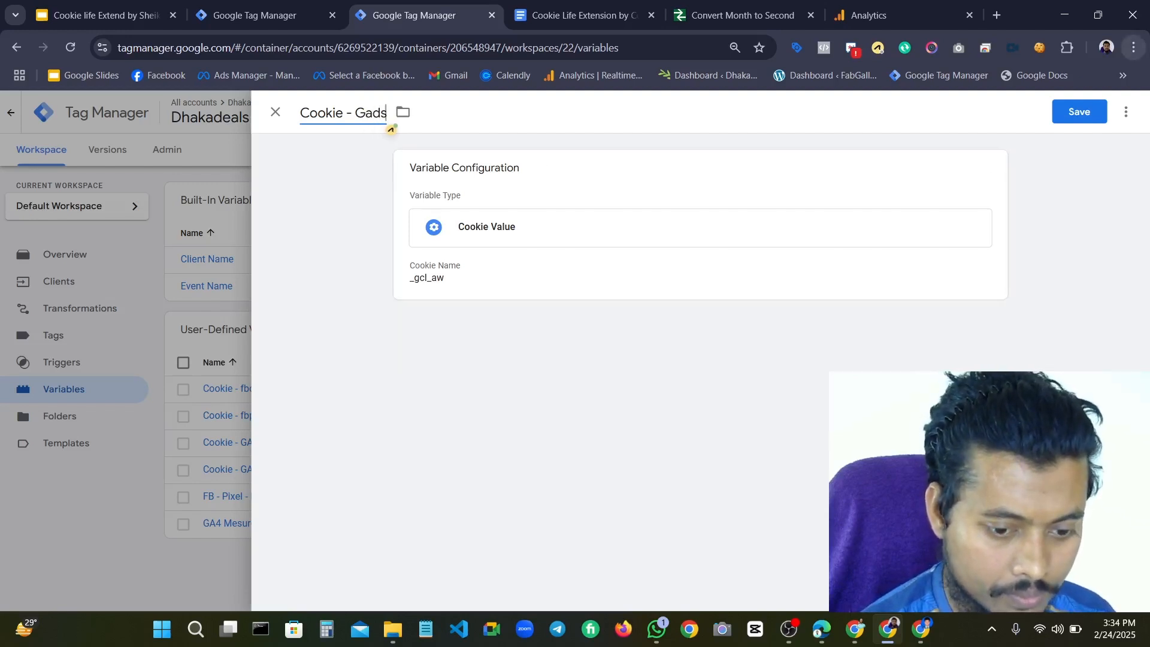
{"action": "left_click", "coordinate": [1077, 114]}
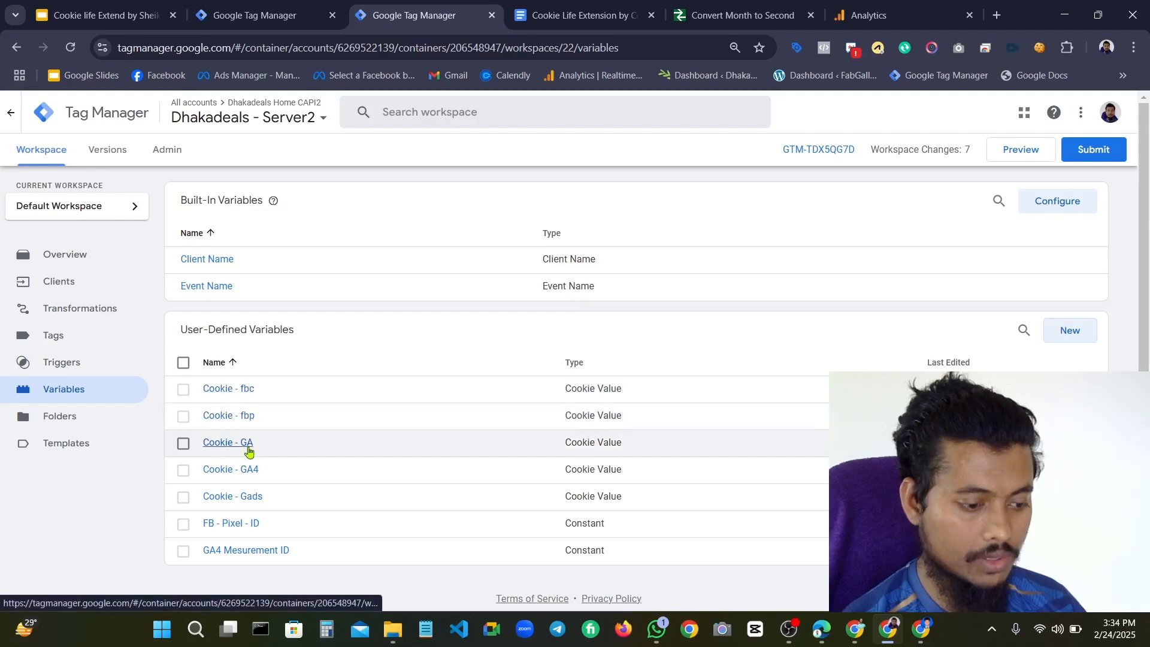
Create a new tag in the server container using the Cookie Monster tag type
{"action": "left_click", "coordinate": [80, 342]}
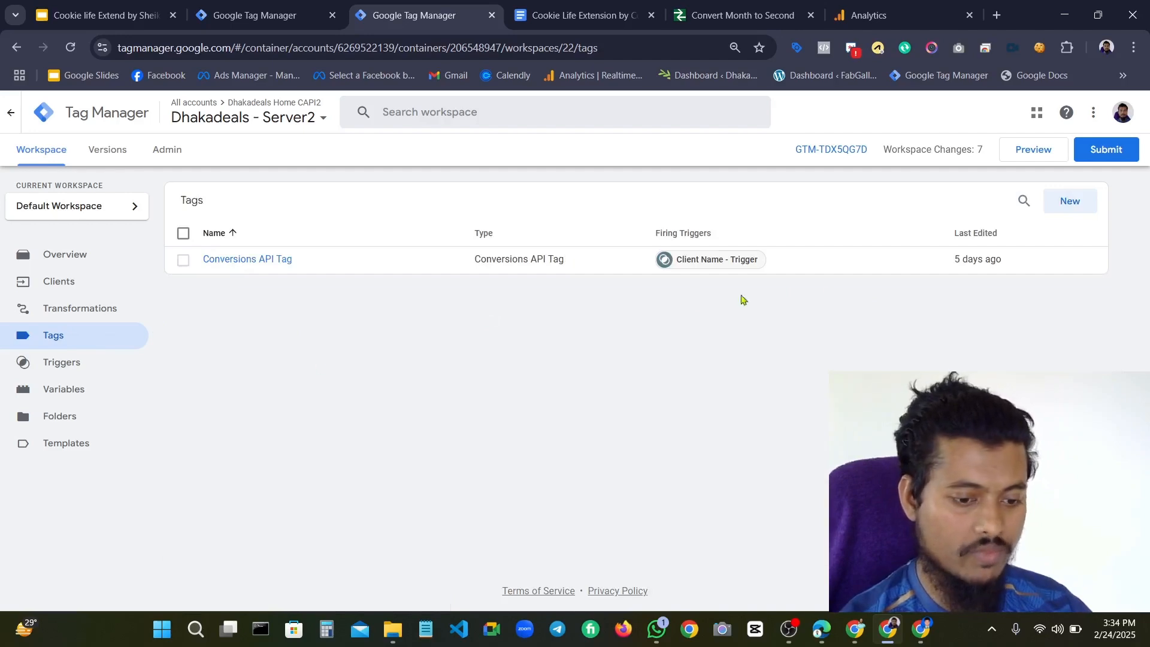
{"action": "left_click", "coordinate": [1061, 208]}
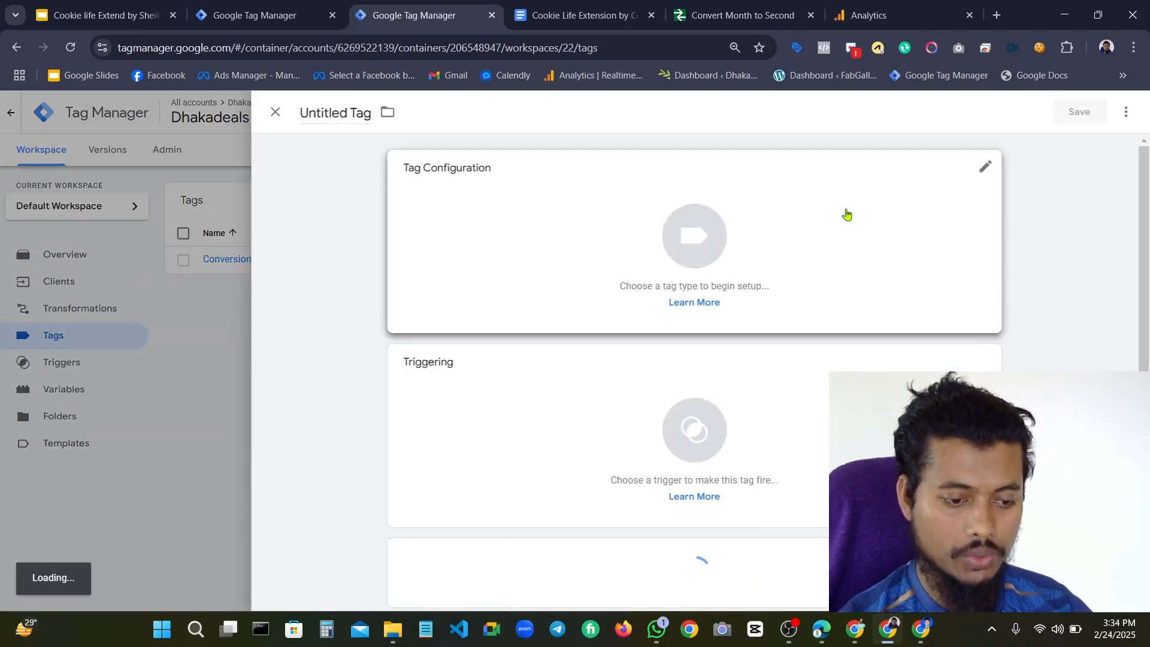
{"action": "left_click", "coordinate": [760, 242]}
{"action": "left_click", "coordinate": [797, 462]}
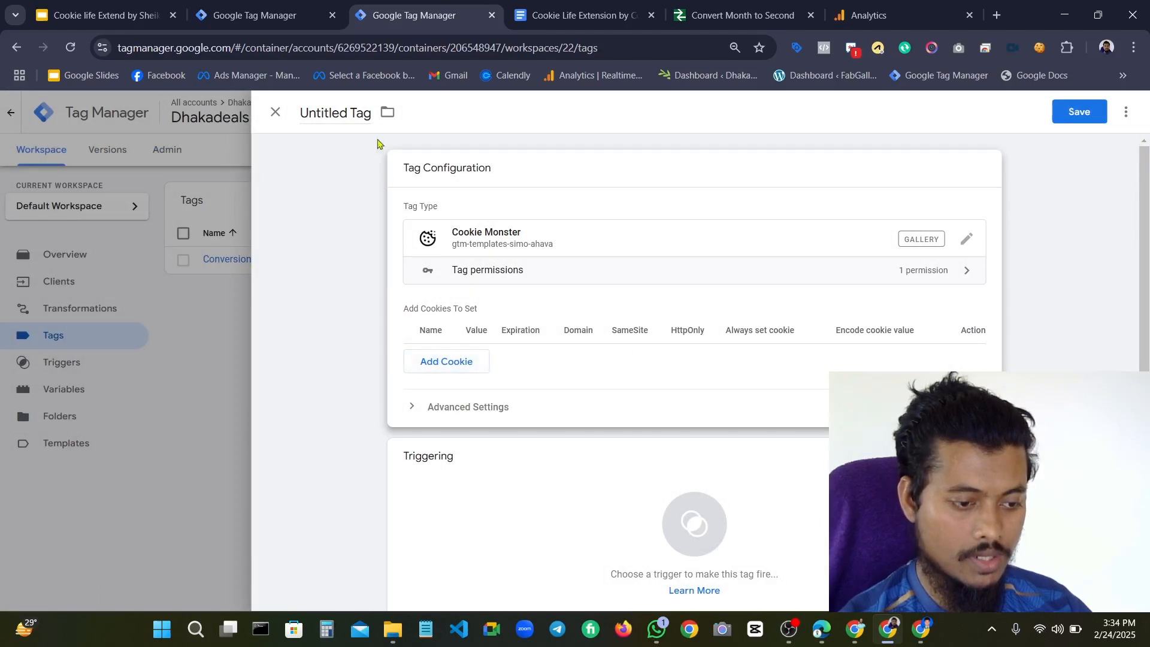
Start a cookie entry in the Cookie Monster tag and name it fbc, without the leading underscore
{"action": "left_click", "coordinate": [440, 362]}
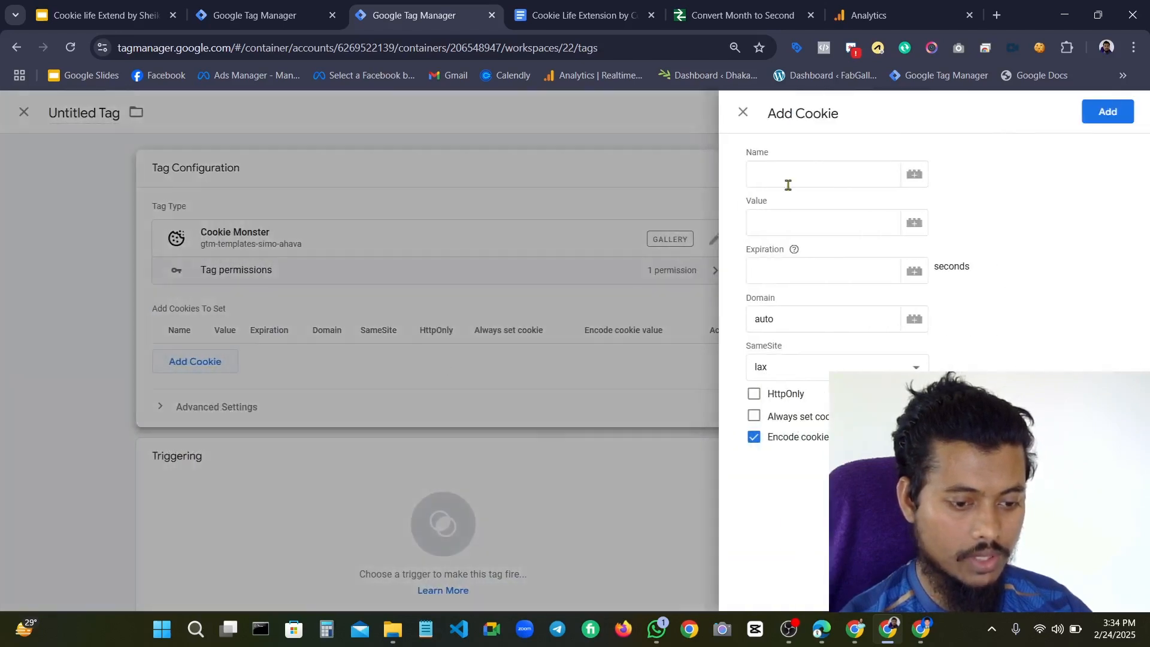
{"action": "left_click", "coordinate": [828, 165]}
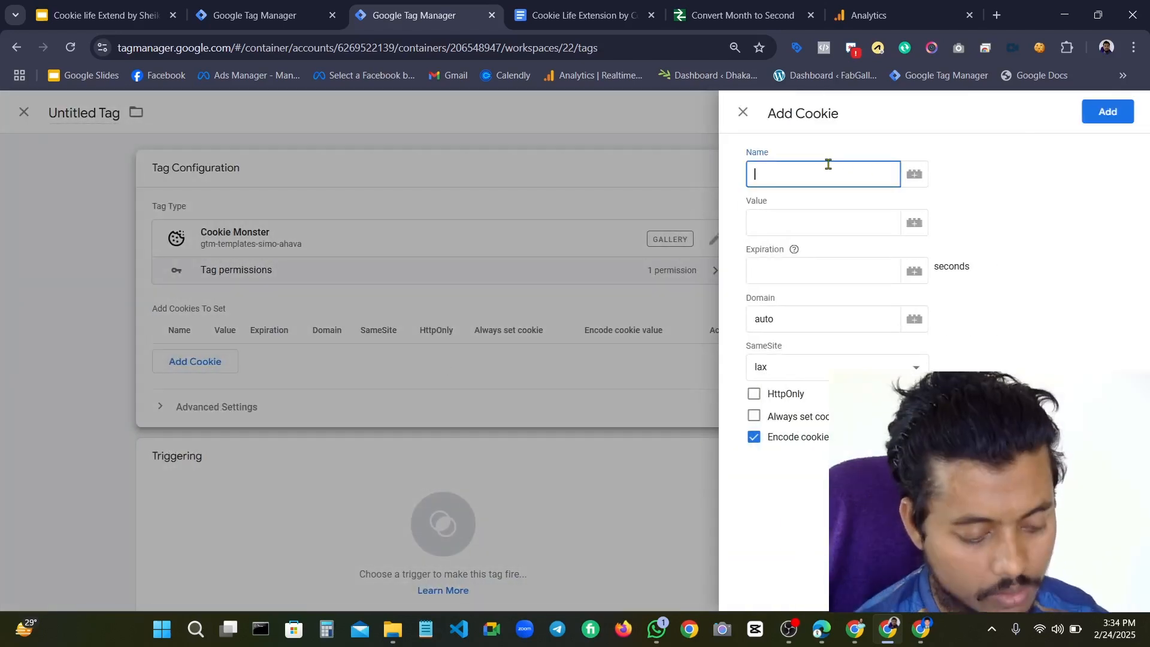
{"action": "left_click", "coordinate": [831, 168]}
{"action": "scroll", "coordinate": [796, 334], "scroll_direction": "down", "scroll_amount": 3}
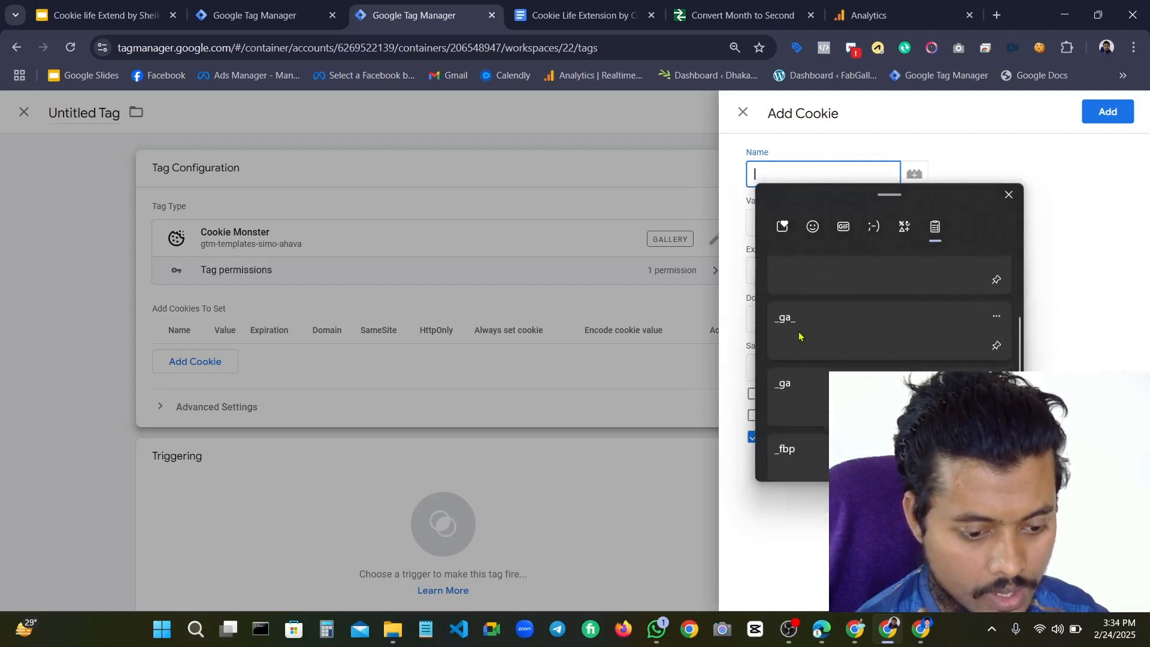
{"action": "left_click", "coordinate": [810, 361]}
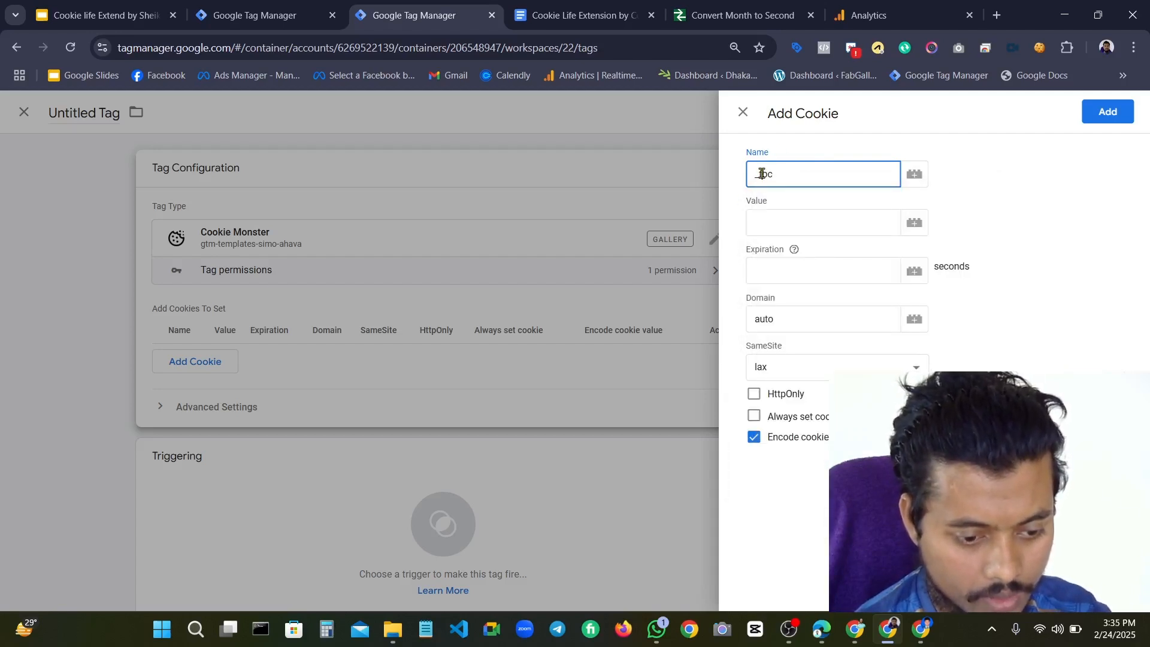
{"action": "left_click", "coordinate": [760, 174]}
{"action": "key", "text": "BackSpace"}
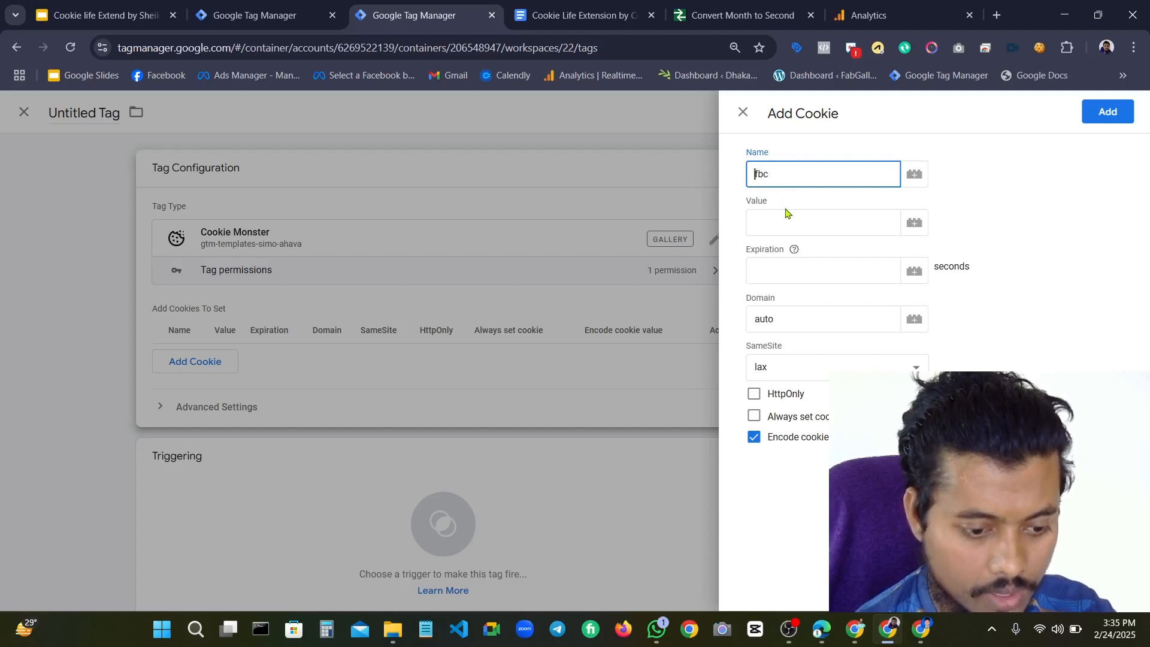
Set the fbc cookie's value to the Cookie - fbc variable
{"action": "left_click", "coordinate": [777, 223]}
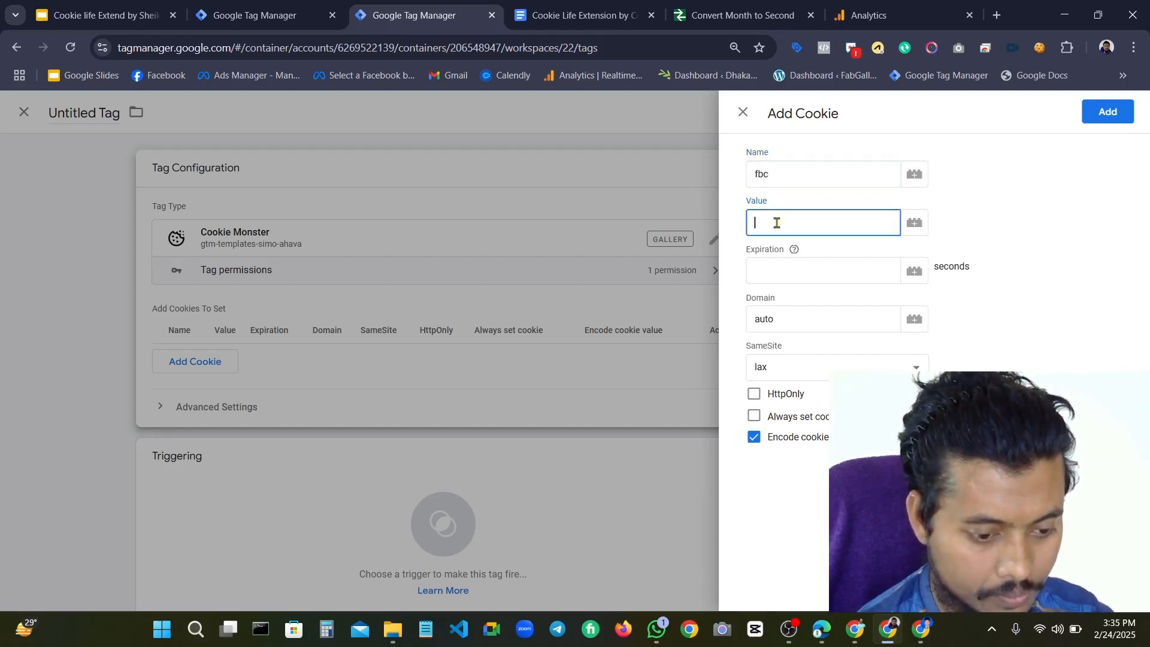
{"action": "key", "text": "super+v"}
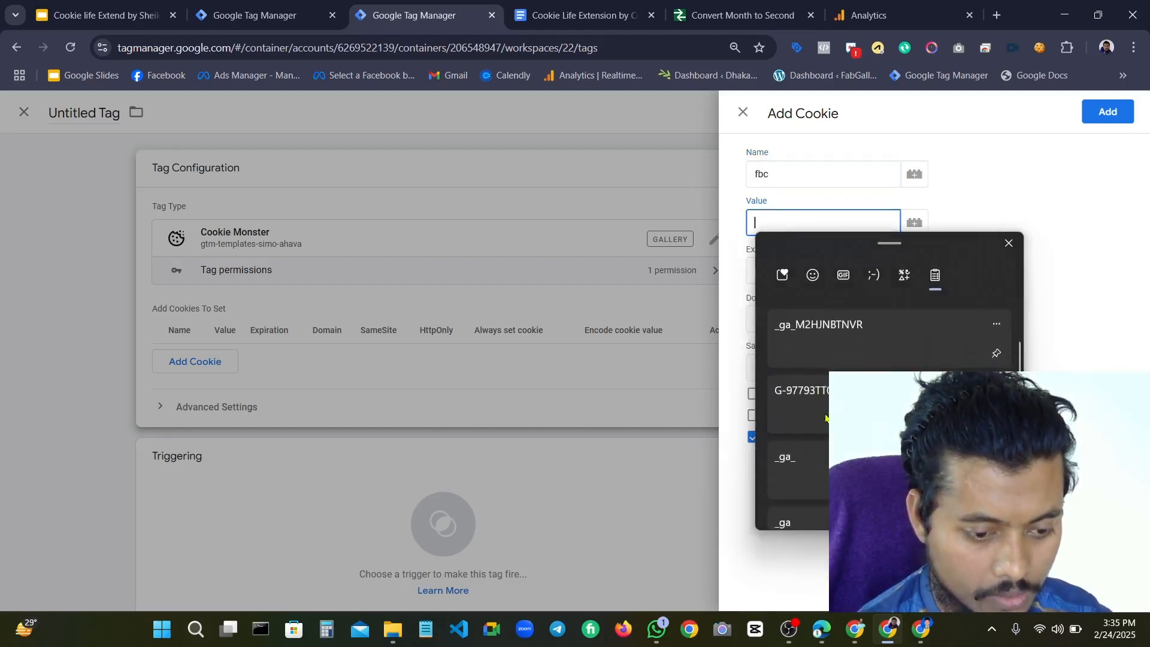
{"action": "left_click", "coordinate": [915, 223]}
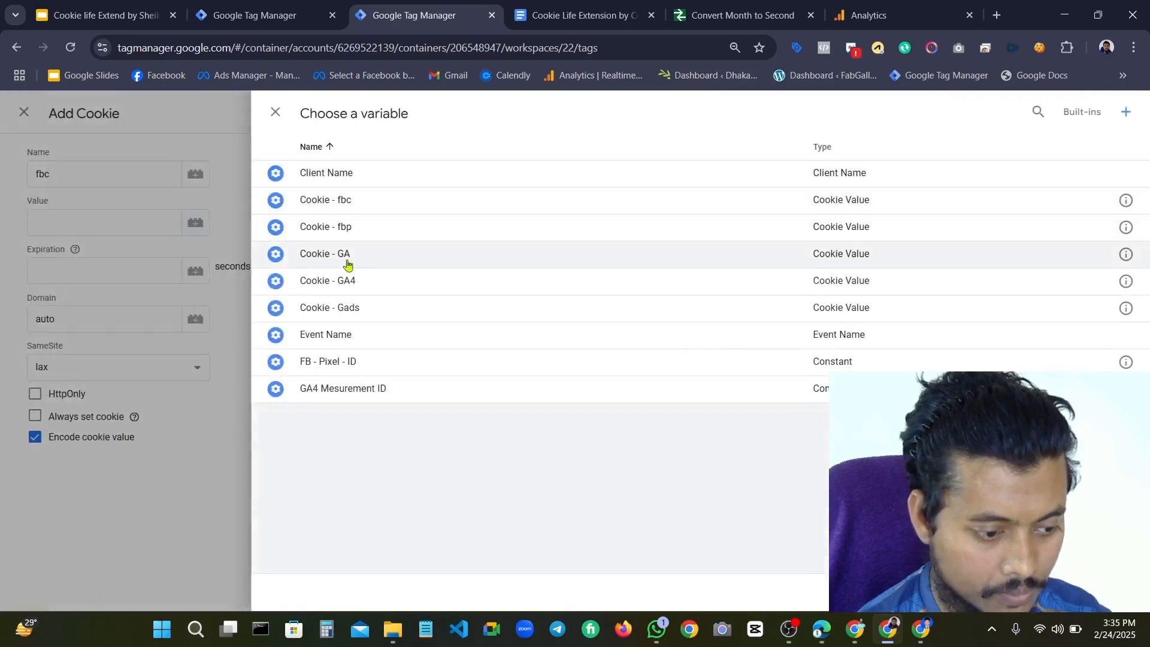
{"action": "left_click", "coordinate": [336, 202]}
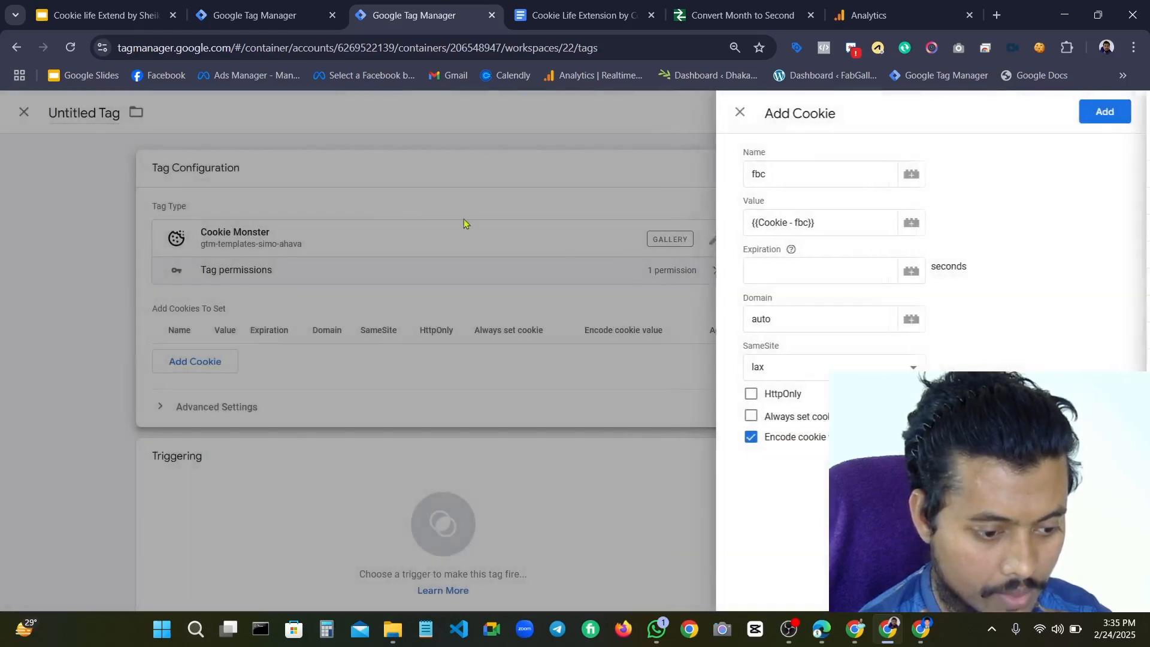
Look up Facebook's default cookie life in the document and convert 6 months to seconds on the UnitConverters page
{"action": "left_click", "coordinate": [837, 282]}
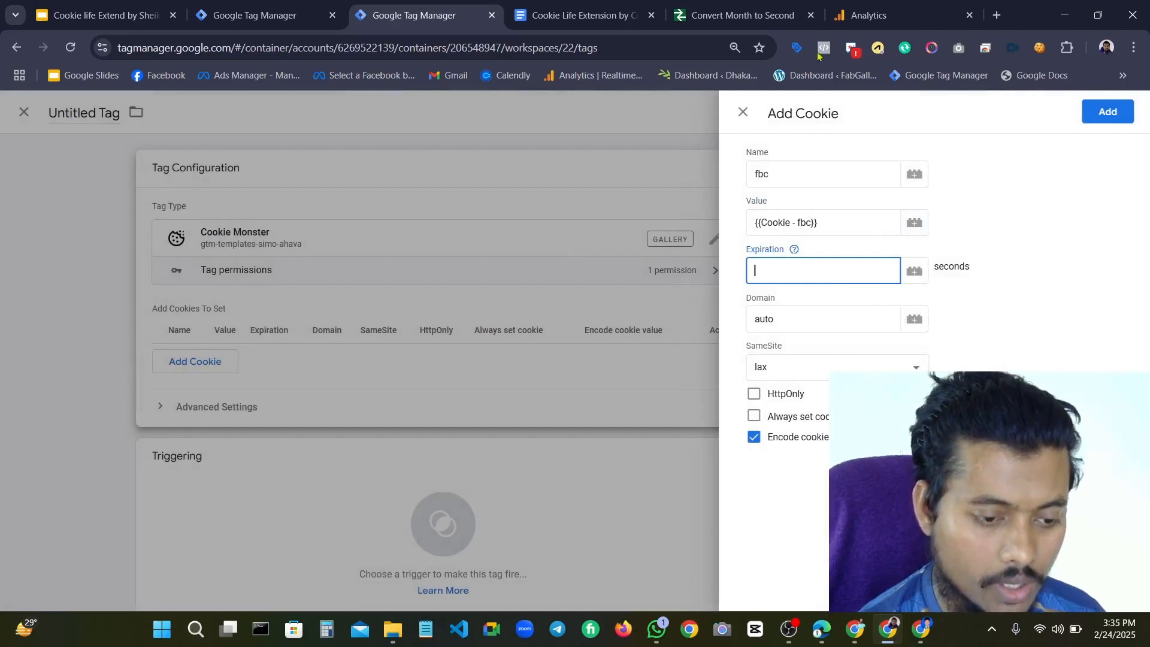
{"action": "left_click", "coordinate": [736, 15]}
{"action": "left_click", "coordinate": [581, 15]}
{"action": "left_click", "coordinate": [683, 15]}
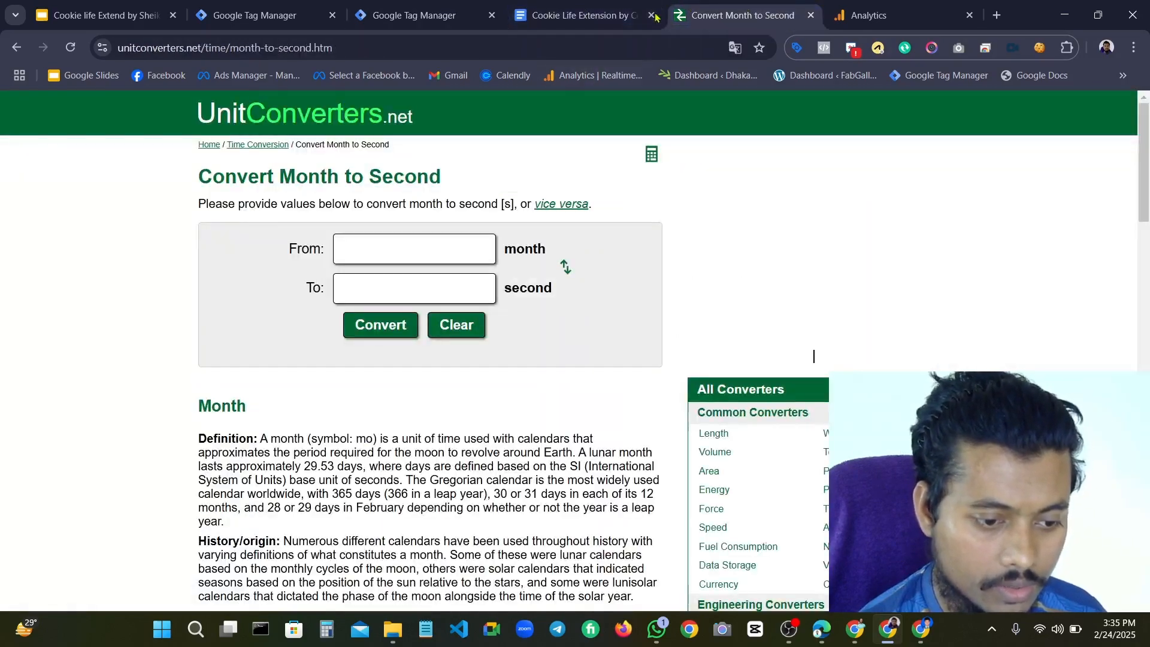
{"action": "left_click", "coordinate": [644, 17]}
{"action": "scroll", "coordinate": [479, 300], "scroll_direction": "down", "scroll_amount": 4}
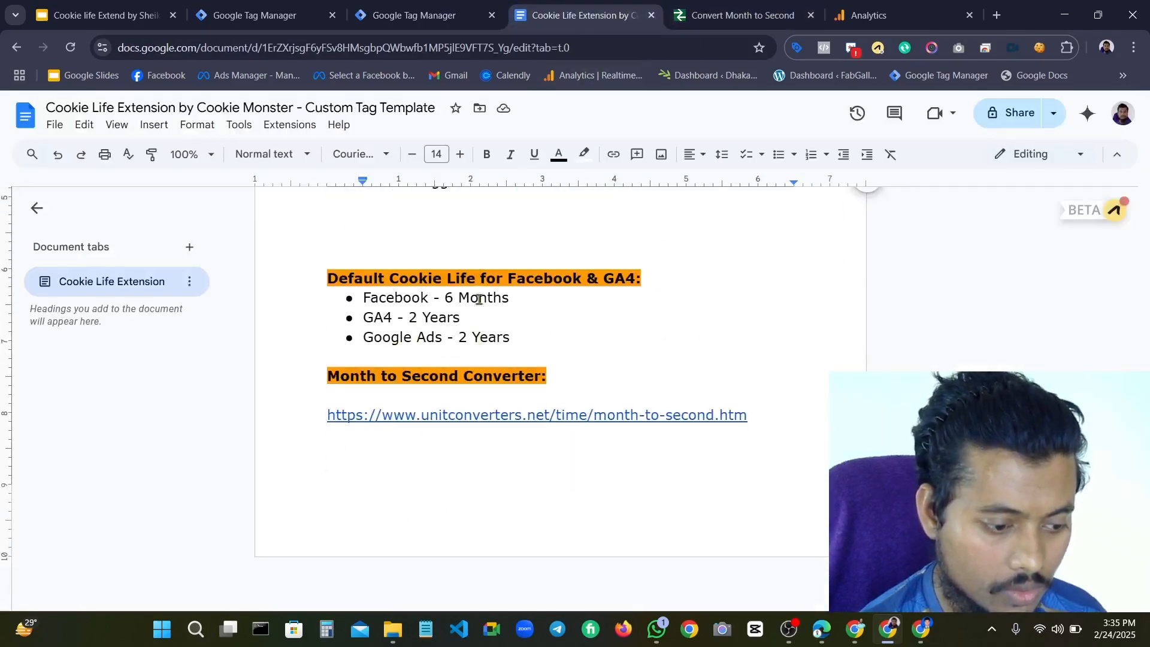
{"action": "left_click", "coordinate": [742, 15]}
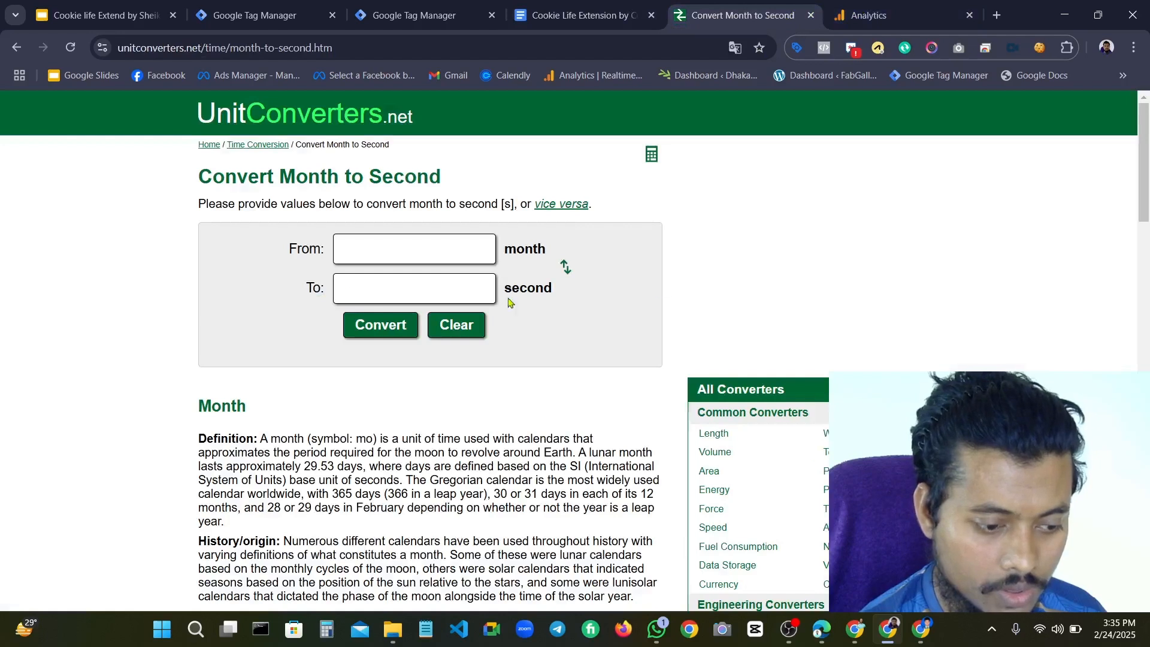
{"action": "left_click", "coordinate": [415, 246]}
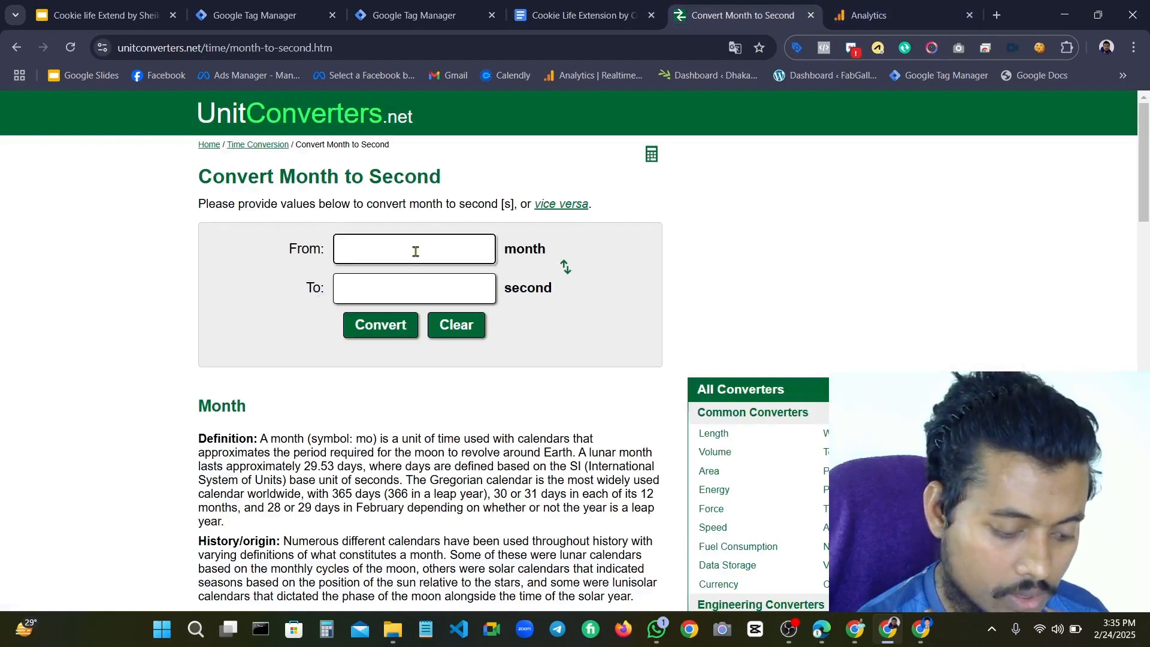
{"action": "type", "text": "6"}
{"action": "key", "text": "Return"}
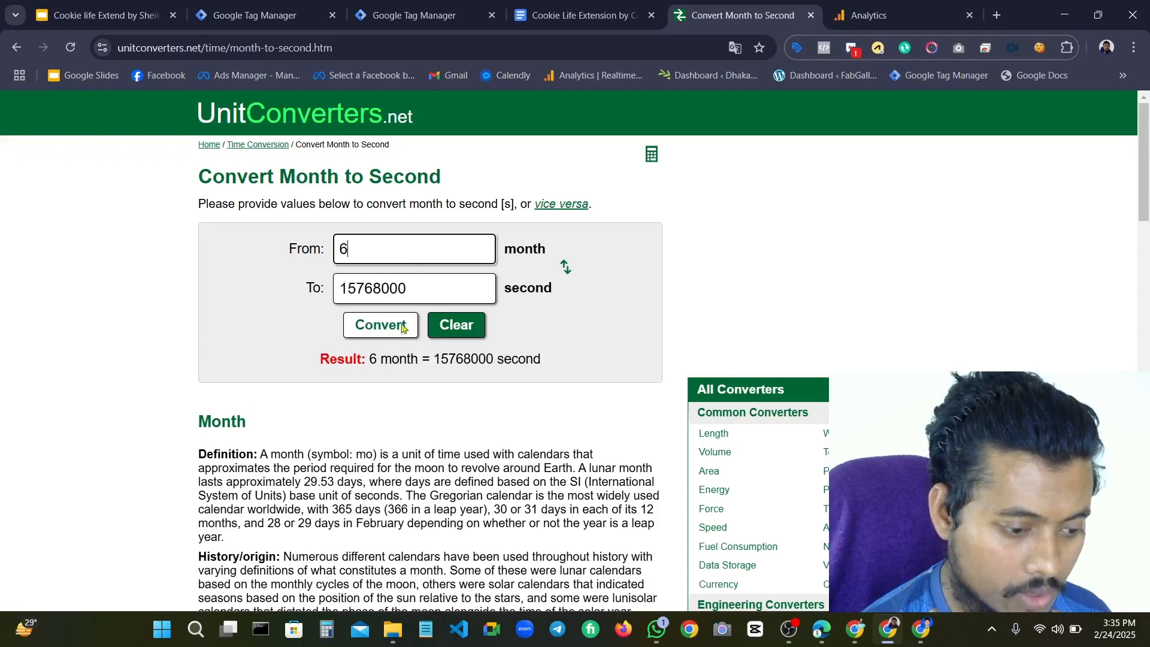
Copy the converted seconds, set the fbc cookie's expiration to 15768000 and add the cookie to the tag
{"action": "left_click", "coordinate": [413, 296]}
{"action": "double_click", "coordinate": [414, 296]}
{"action": "key", "text": "ctrl+c"}
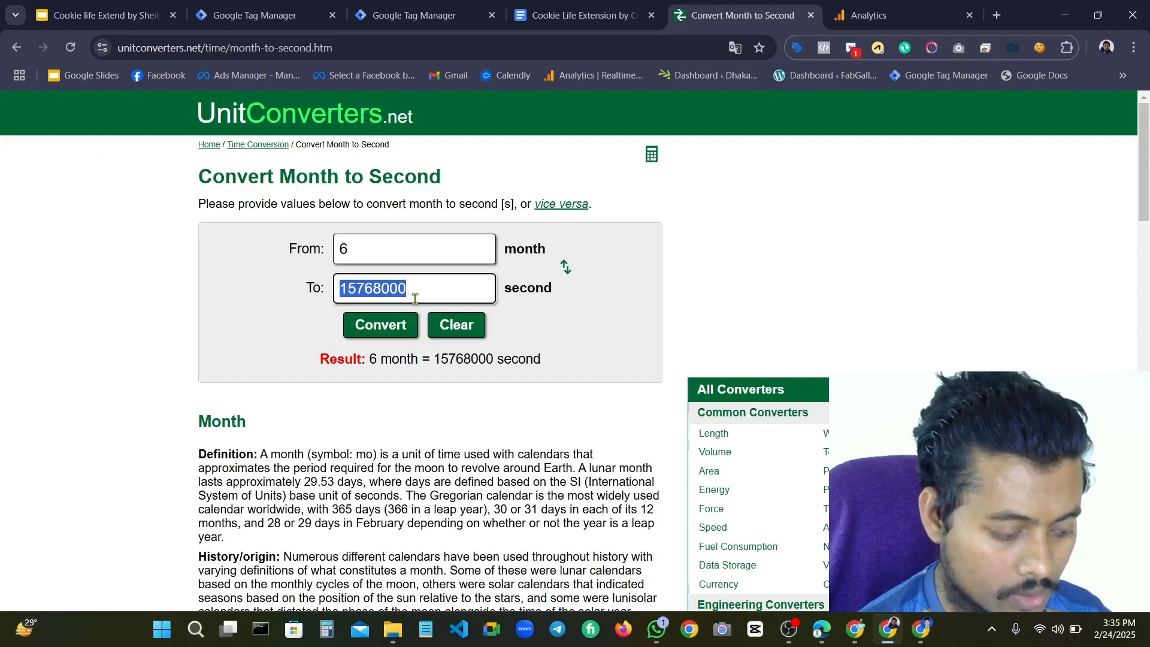
{"action": "left_click", "coordinate": [578, 15]}
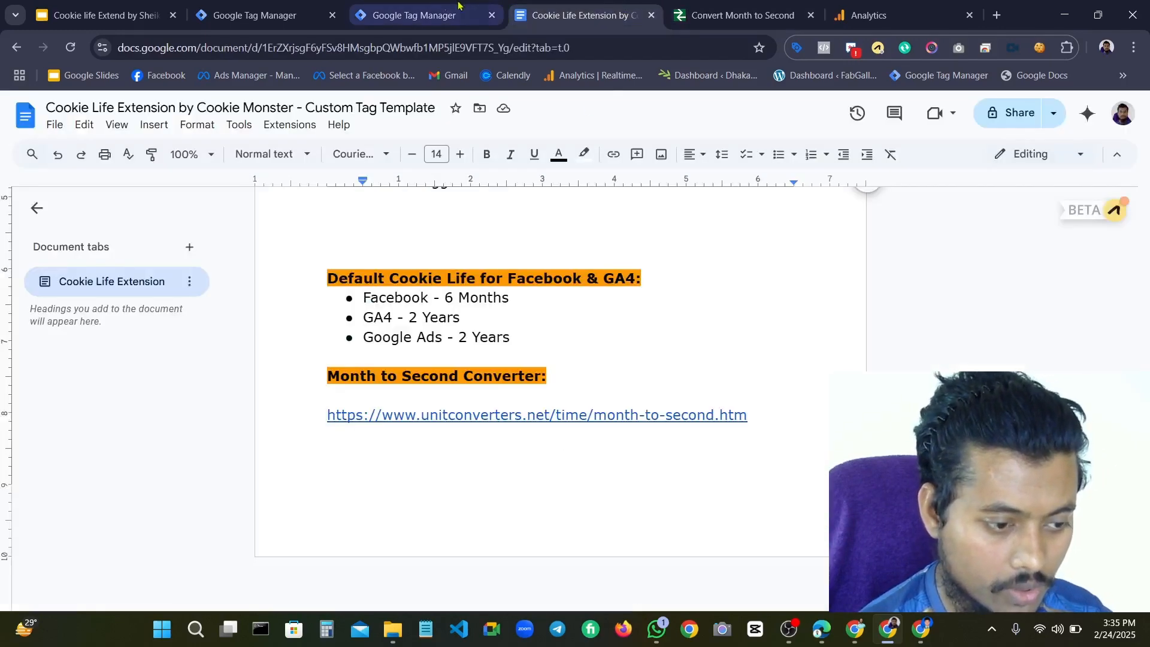
{"action": "left_click", "coordinate": [433, 7]}
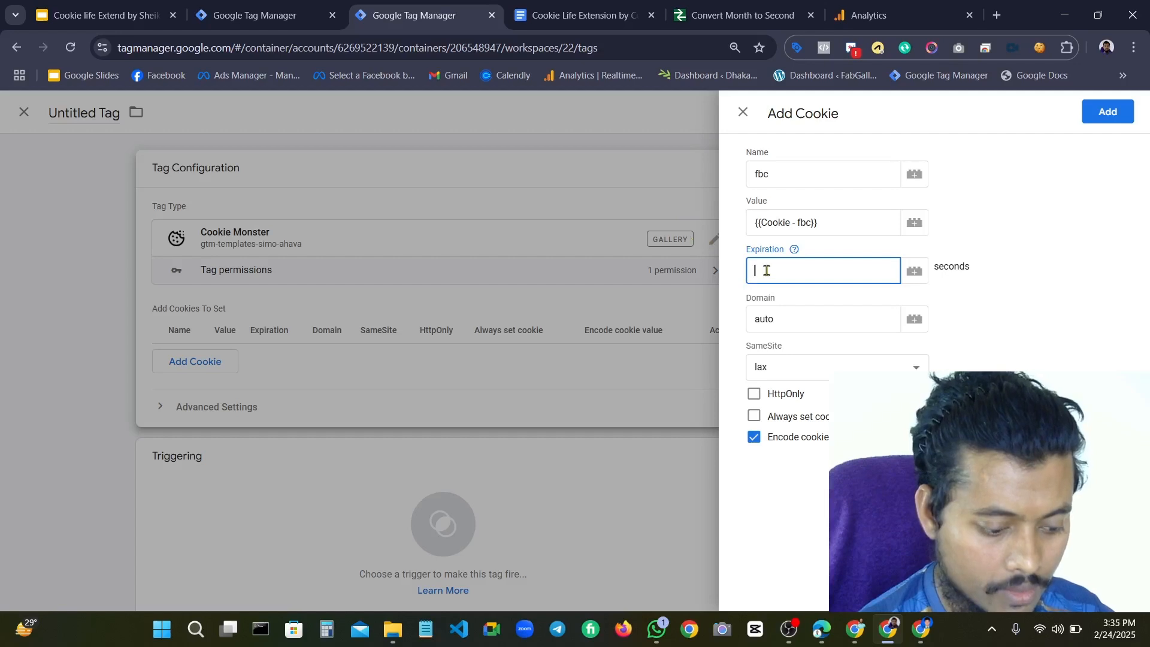
{"action": "key", "text": "ctrl+v"}
{"action": "left_click", "coordinate": [1107, 111]}
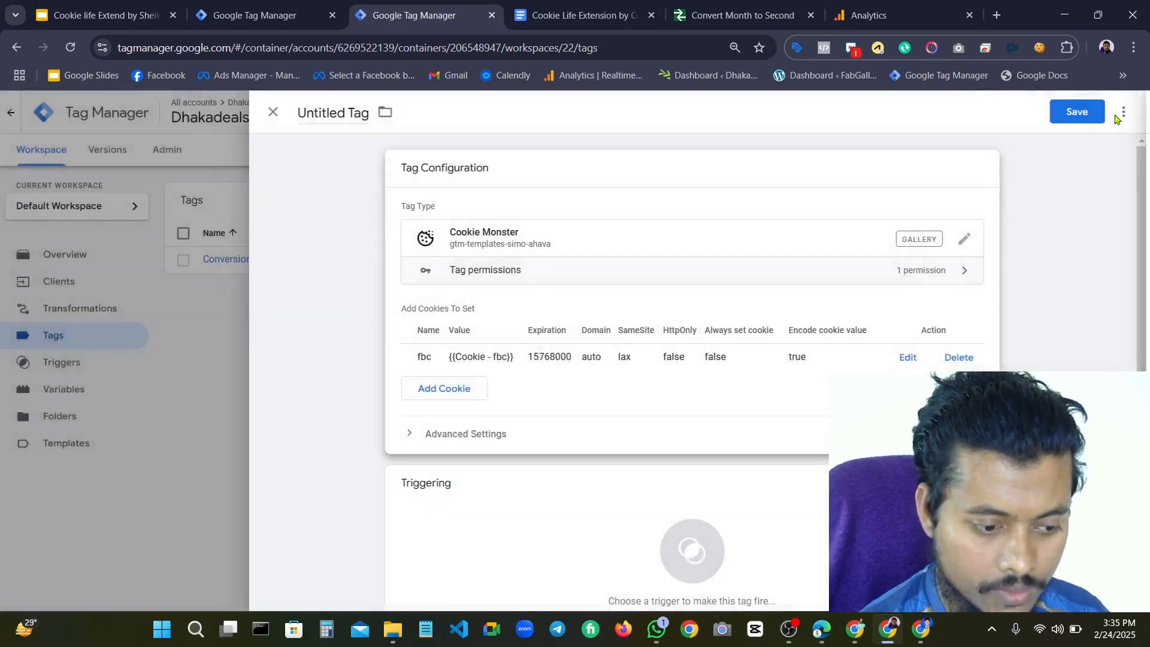
Start another cookie entry in the Cookie Monster tag and name it fbp, without the leading underscore
{"action": "left_click", "coordinate": [459, 395]}
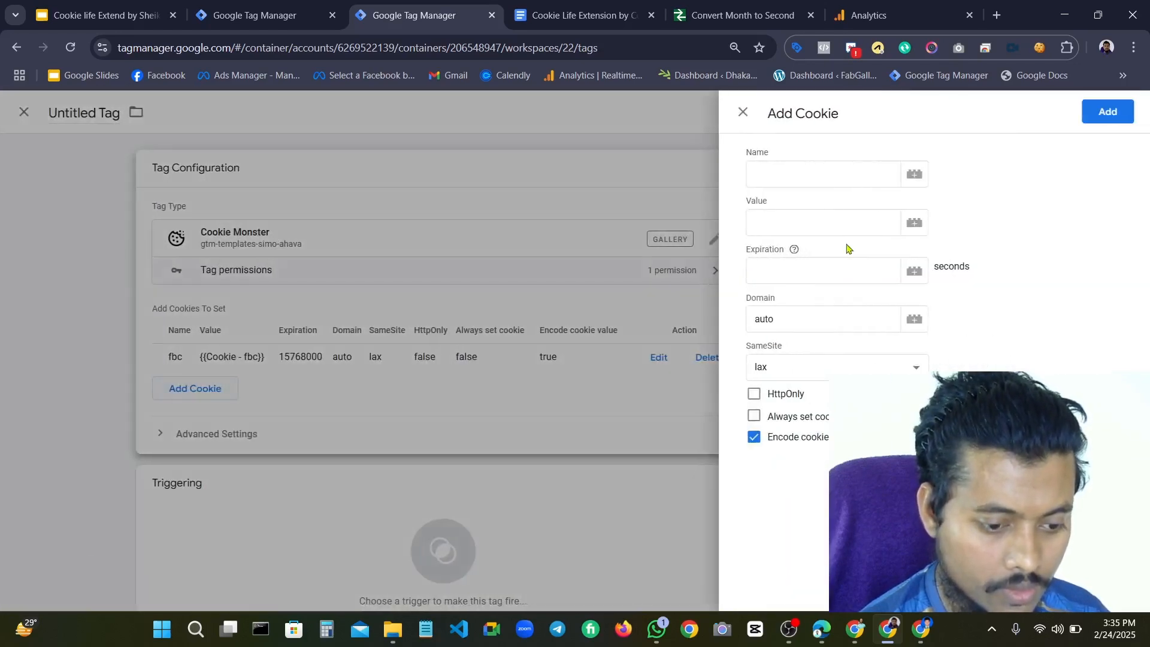
{"action": "left_click", "coordinate": [834, 176]}
{"action": "key", "text": "super+v"}
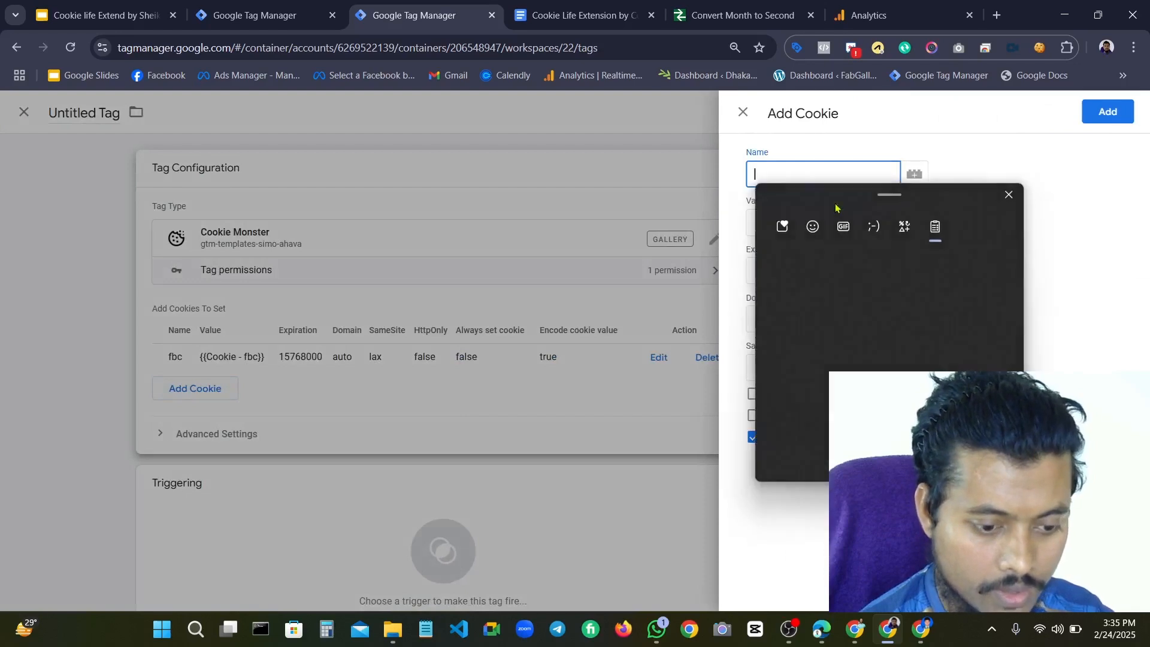
{"action": "scroll", "coordinate": [833, 369], "scroll_direction": "down", "scroll_amount": 5}
{"action": "scroll", "coordinate": [830, 384], "scroll_direction": "down", "scroll_amount": 3}
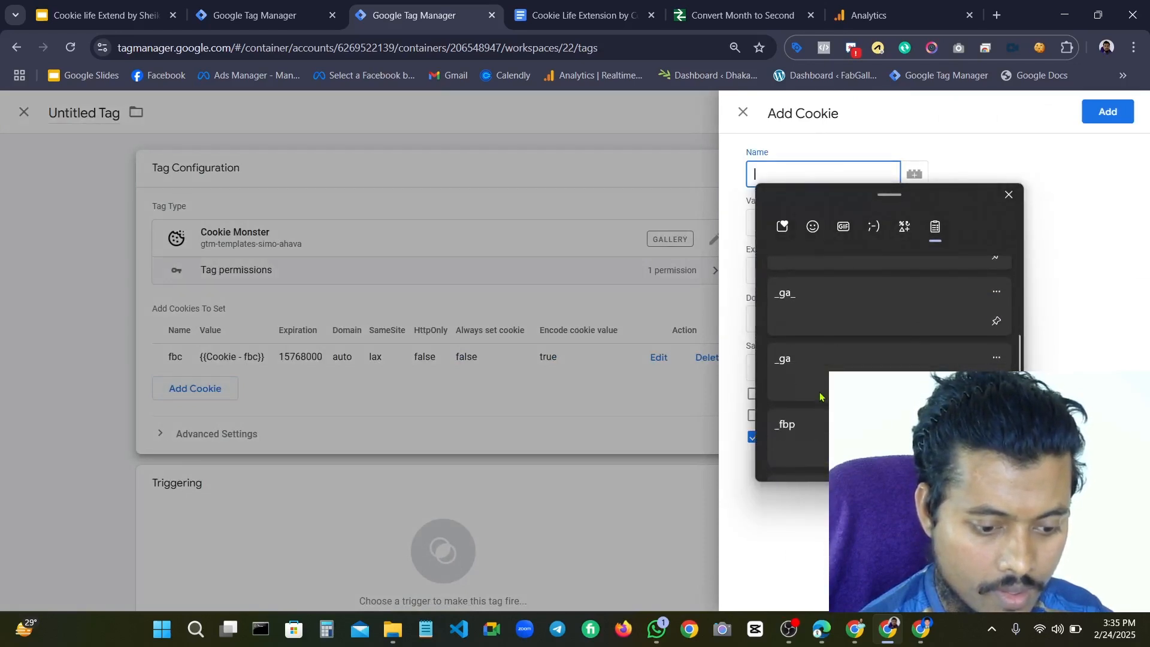
{"action": "left_click", "coordinate": [813, 351]}
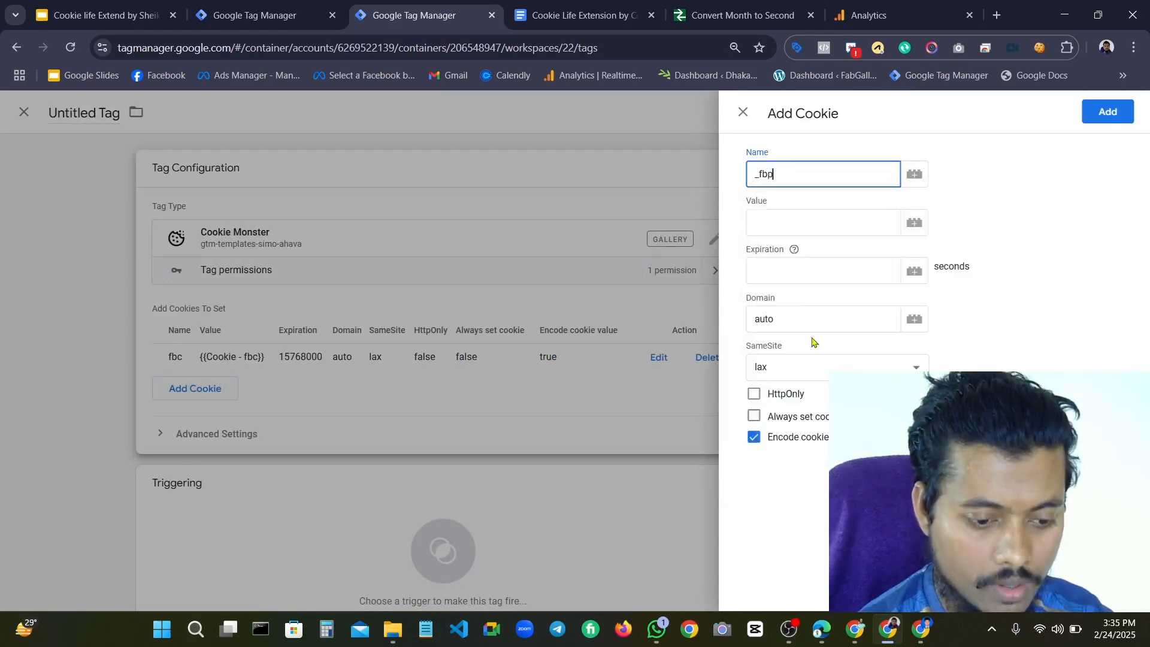
{"action": "left_click", "coordinate": [761, 172]}
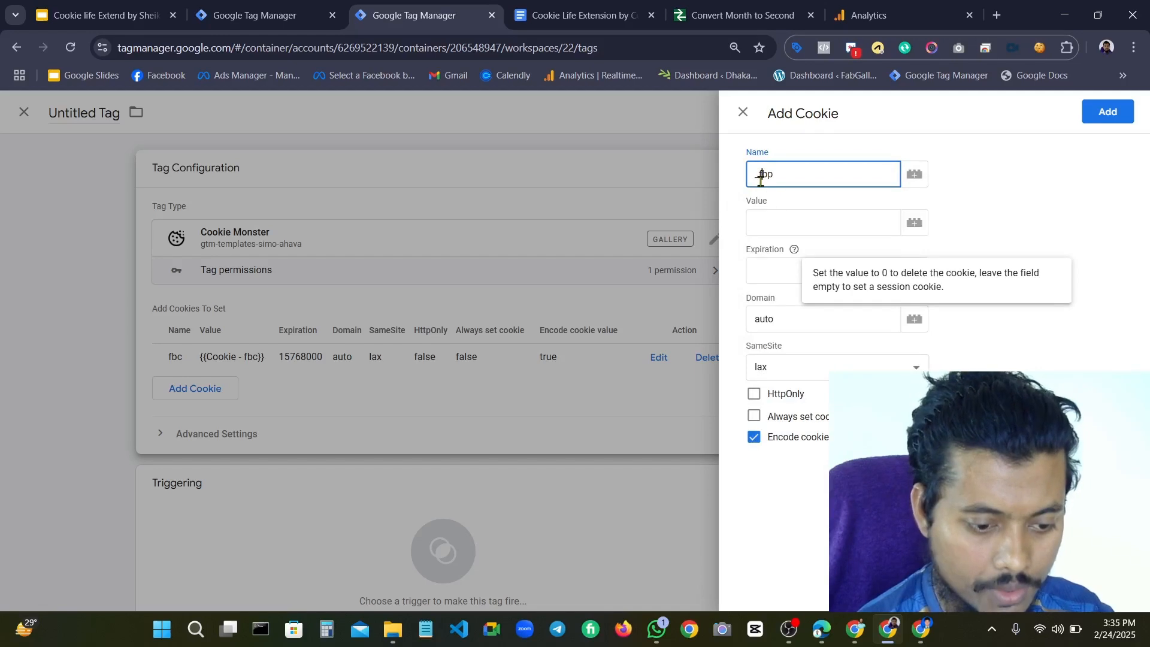
{"action": "key", "text": "BackSpace"}
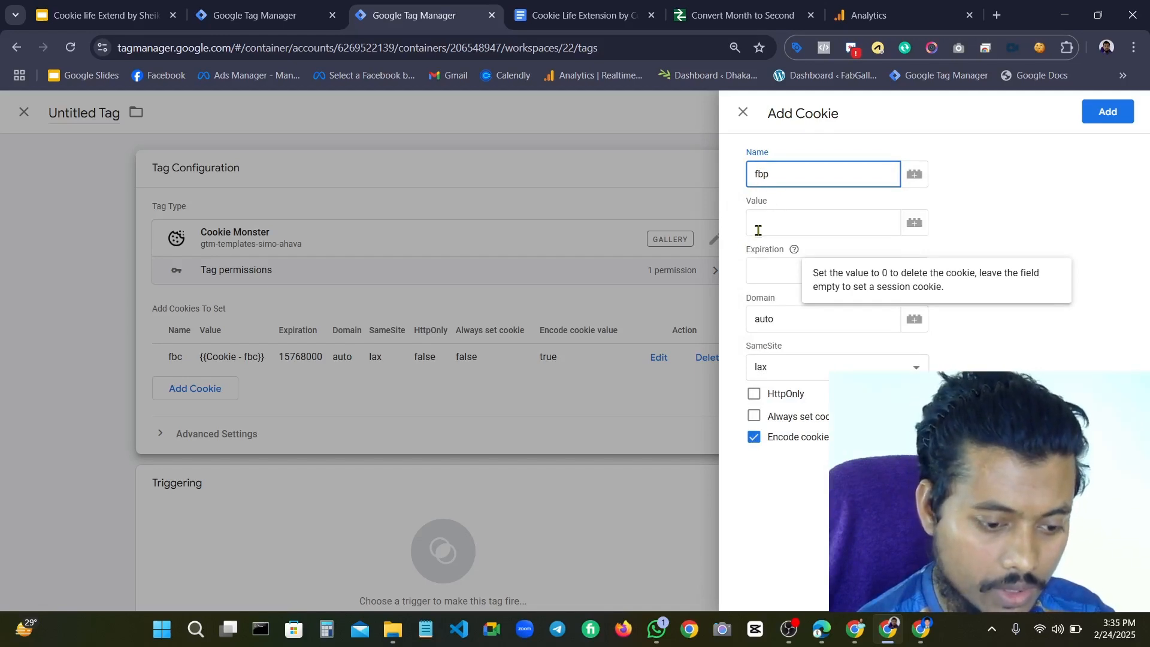
Set the fbp cookie's value to the Cookie - fbp variable
{"action": "left_click", "coordinate": [762, 224]}
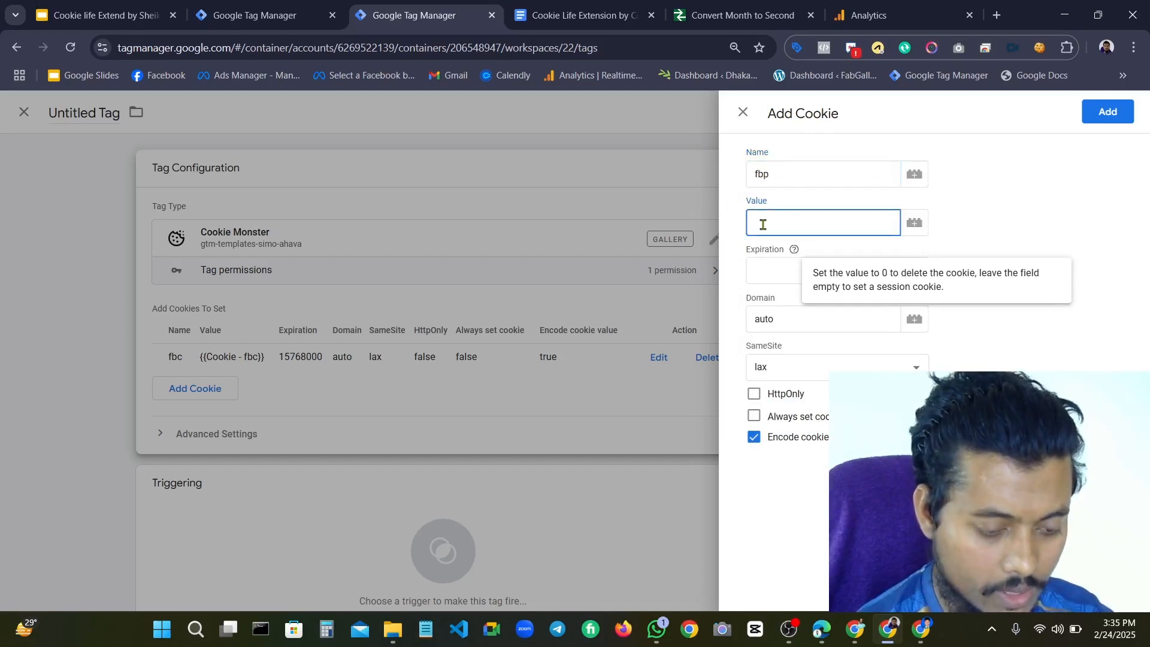
{"action": "key", "text": "super+v"}
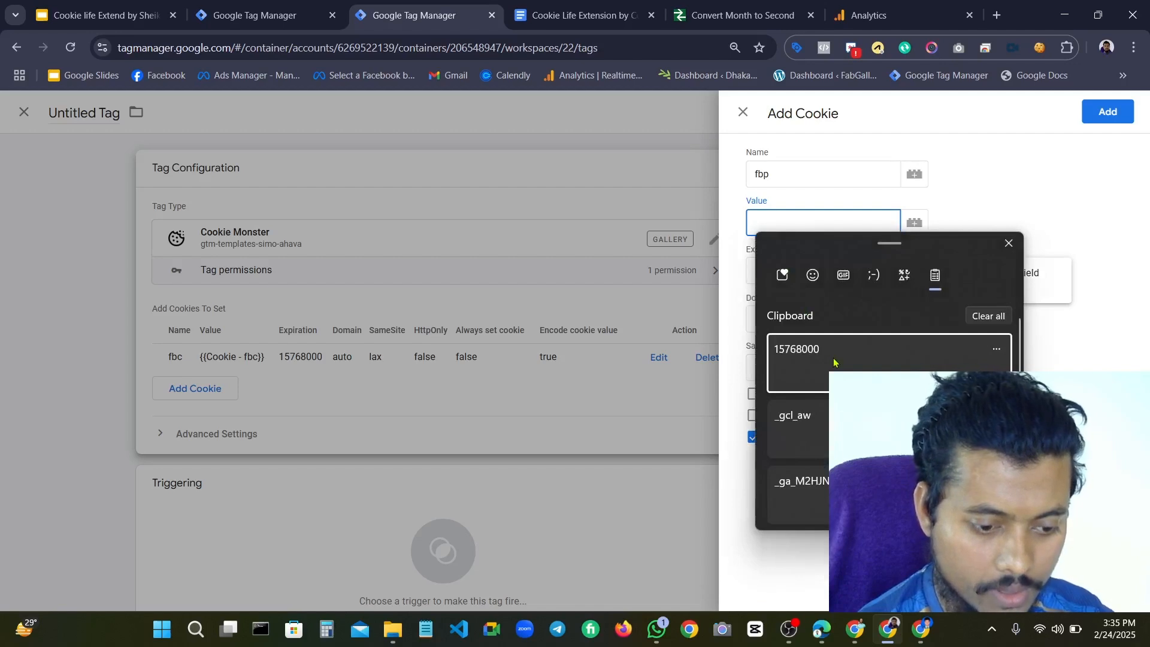
{"action": "left_click", "coordinate": [801, 215]}
{"action": "left_click", "coordinate": [913, 220]}
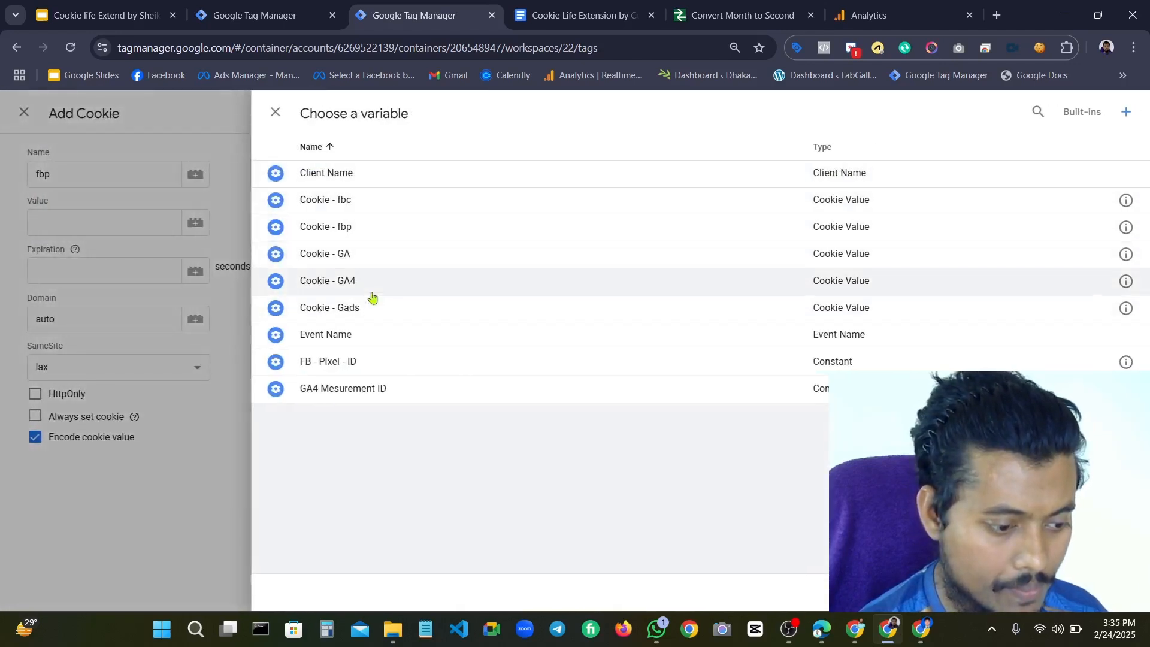
{"action": "left_click", "coordinate": [383, 225]}
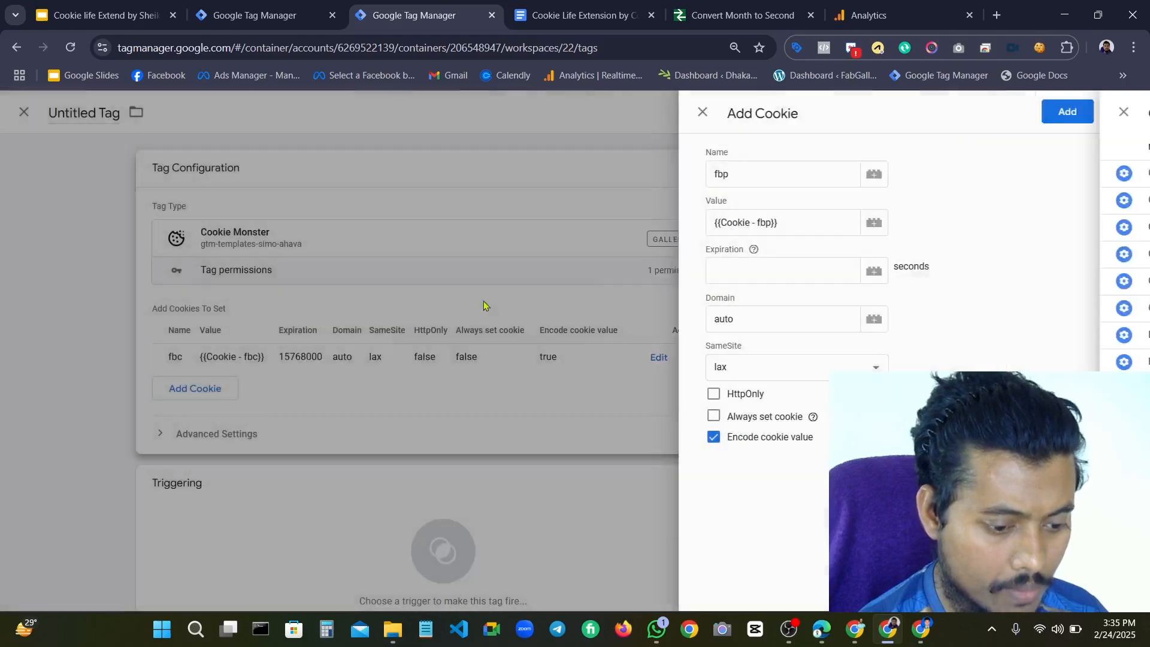
{"action": "left_click", "coordinate": [788, 629]}
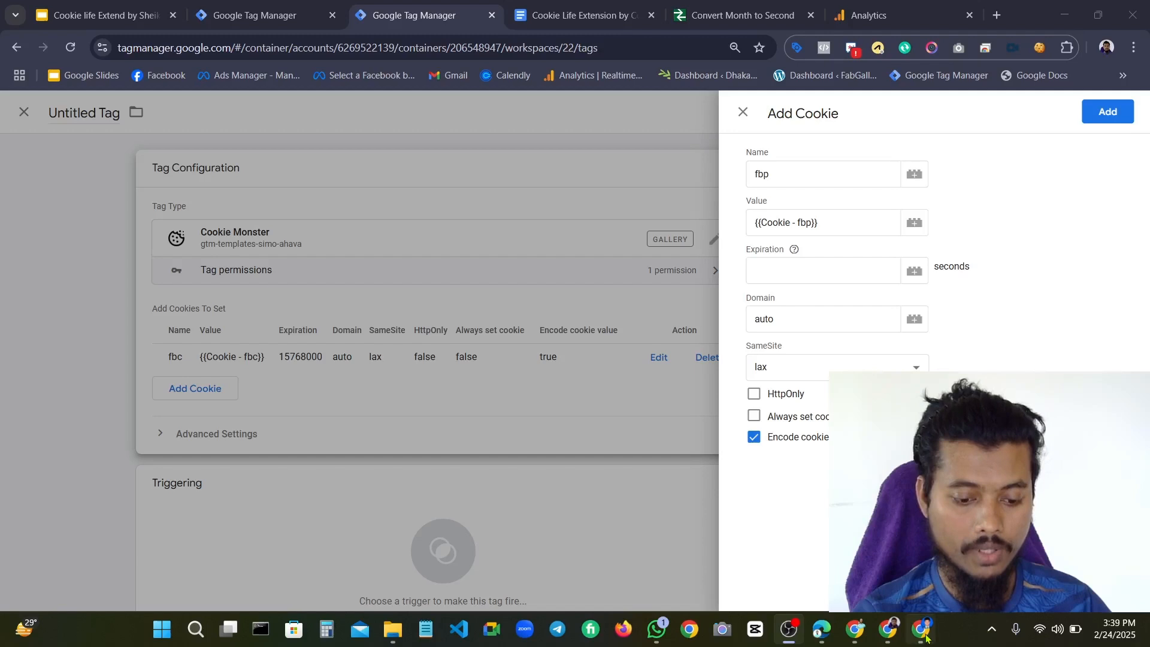
{"action": "left_click", "coordinate": [923, 630]}
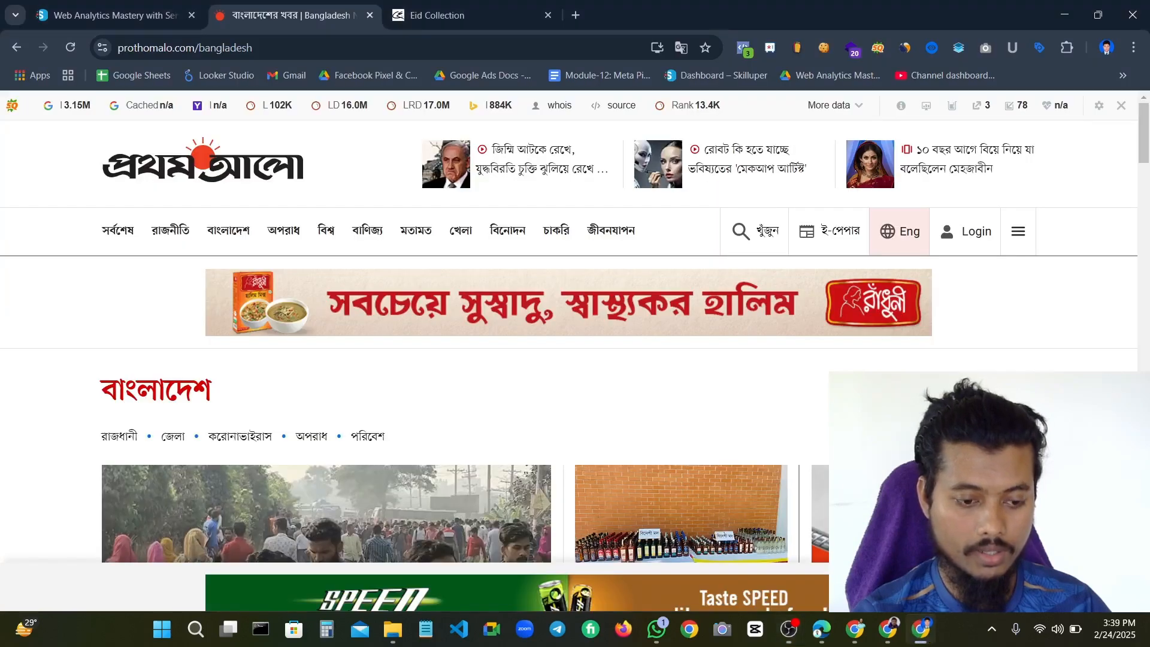
{"action": "left_click", "coordinate": [888, 629]}
Check Facebook's default cookie life in the document, set the fbp cookie's expiration to 15768000 seconds and add the cookie to the tag
{"action": "left_click", "coordinate": [829, 280]}
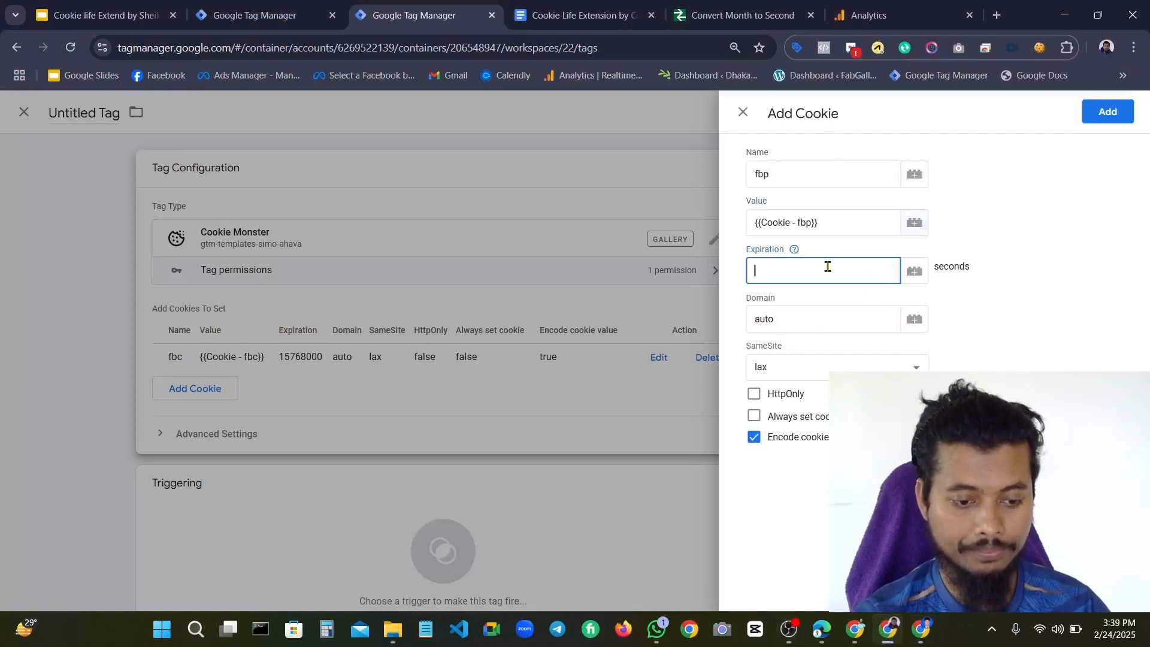
{"action": "left_click", "coordinate": [731, 7]}
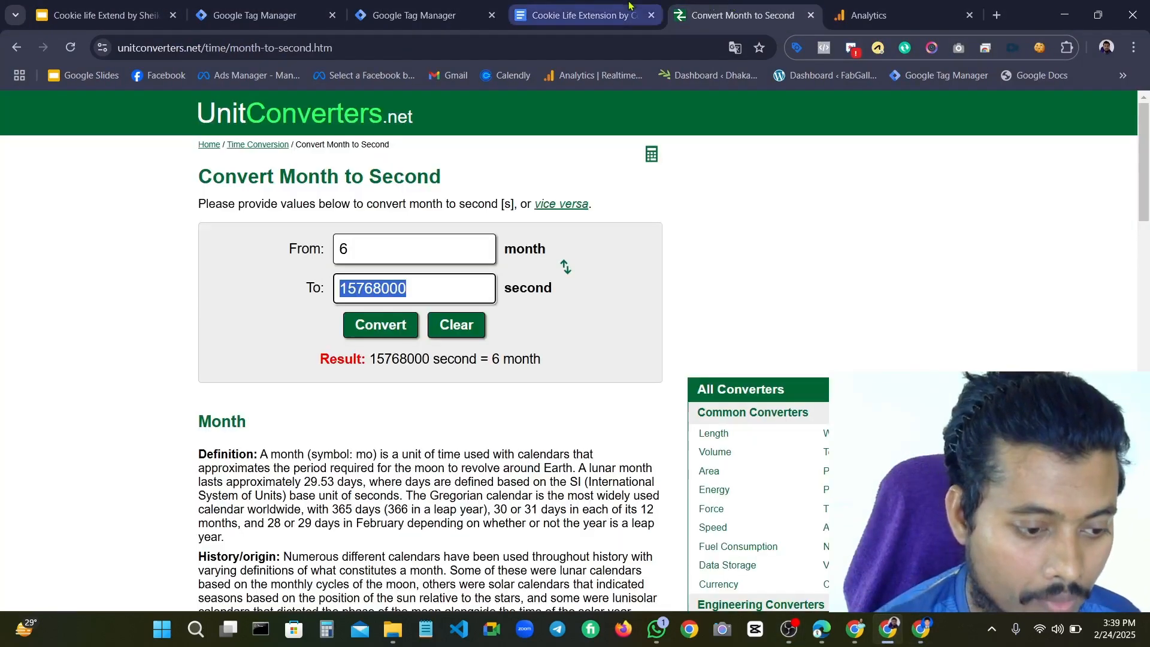
{"action": "key", "text": "ctrl+shift+Tab"}
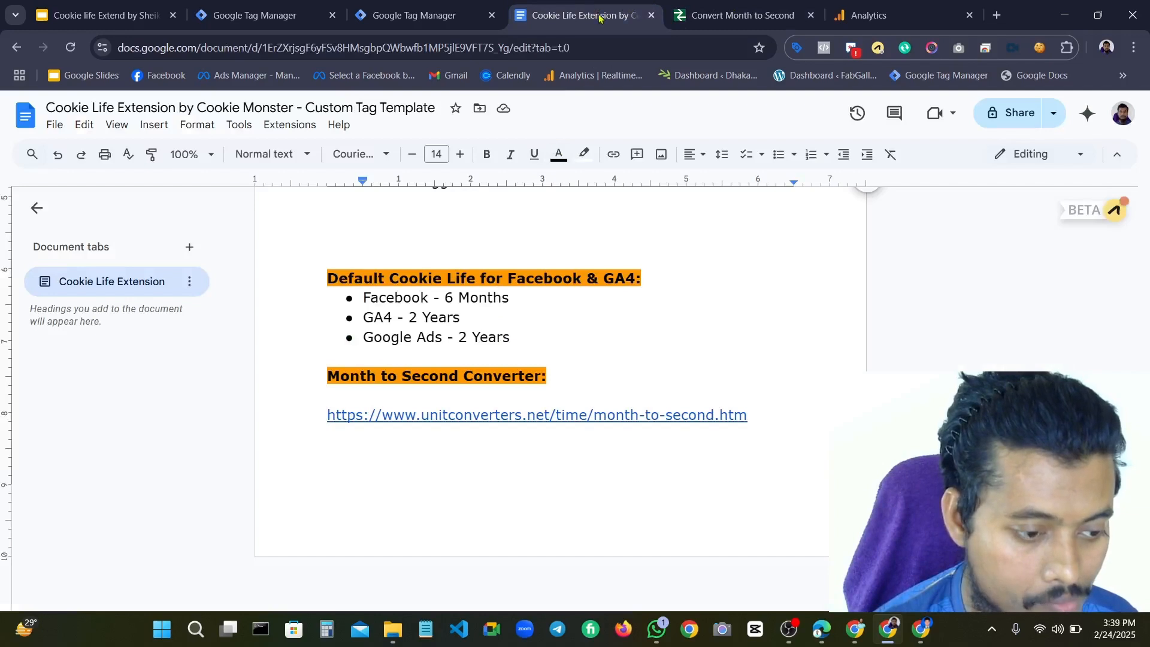
{"action": "key", "text": "ctrl+shift+Tab"}
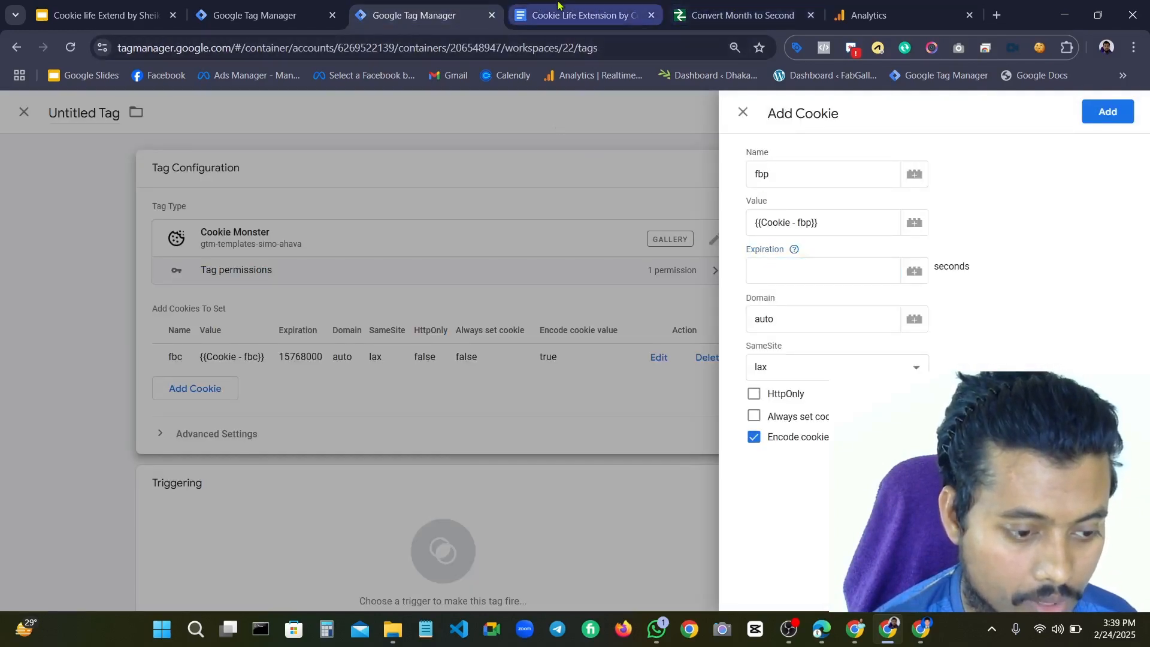
{"action": "left_click", "coordinate": [765, 271]}
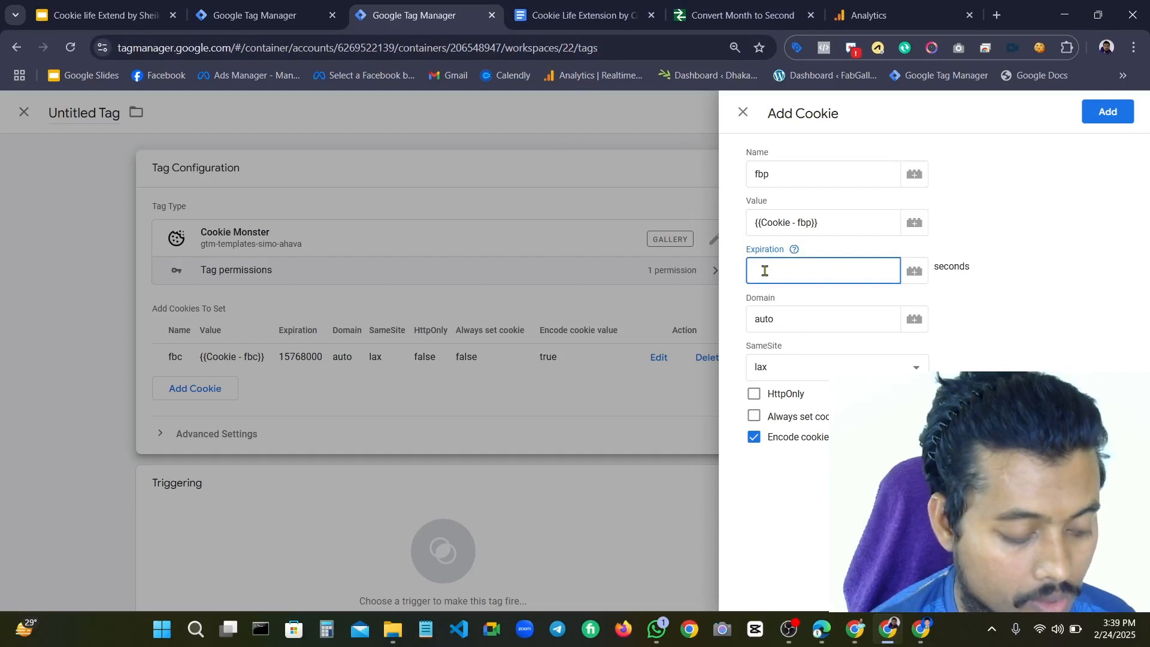
{"action": "key", "text": "super+v"}
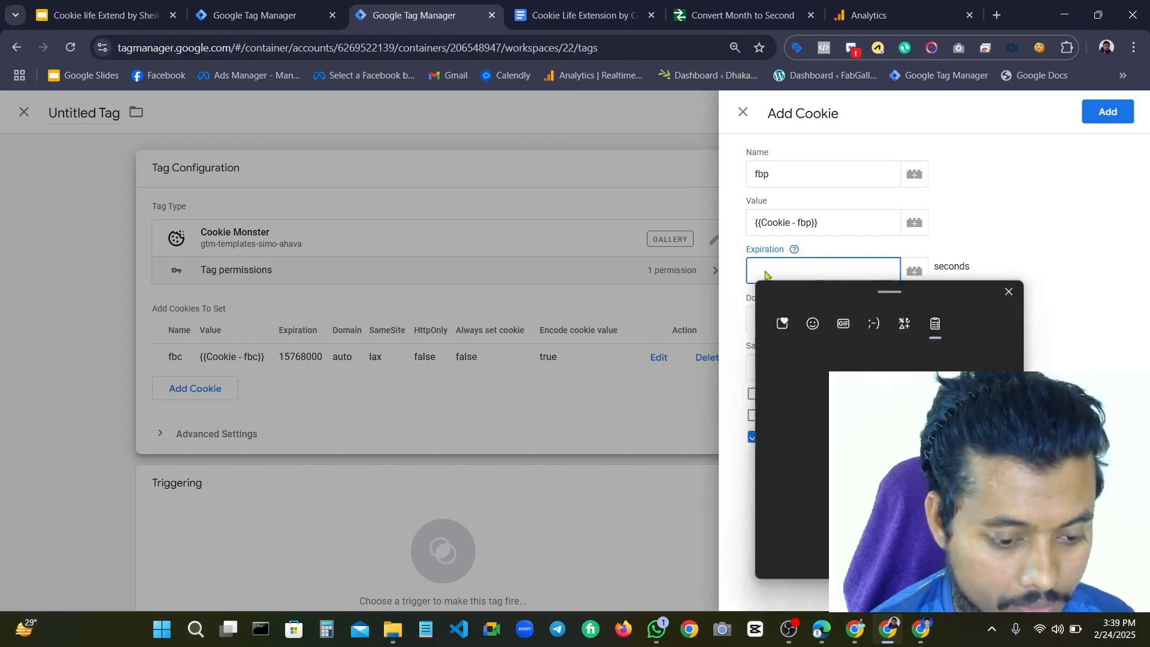
{"action": "left_click", "coordinate": [812, 406]}
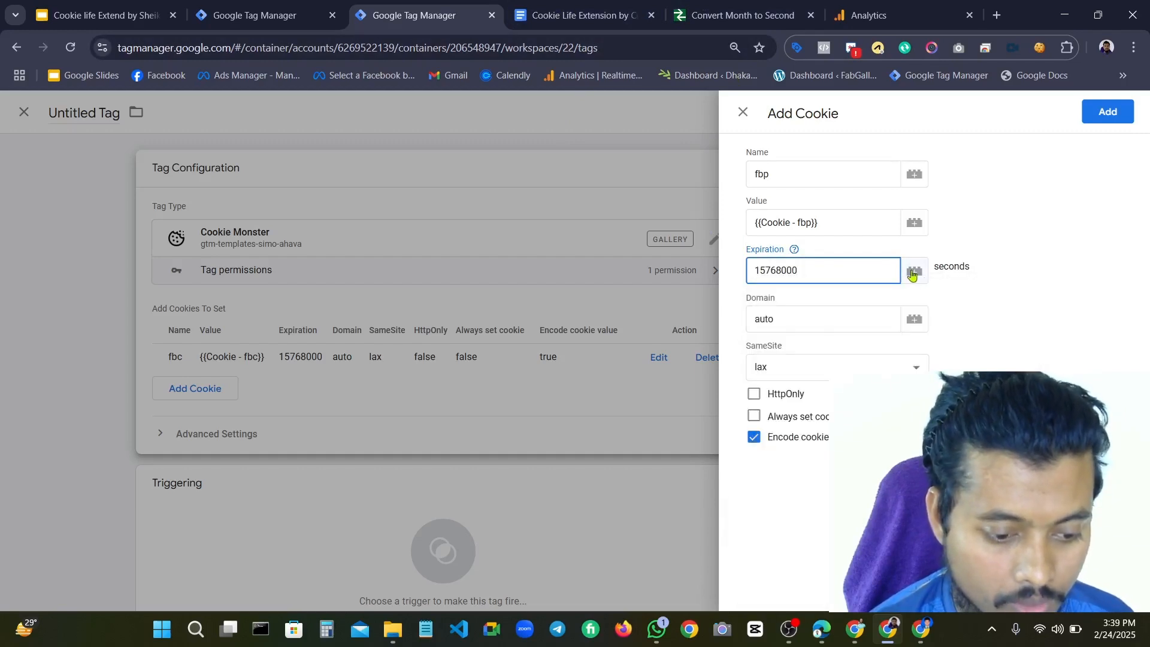
{"action": "left_click", "coordinate": [1108, 113]}
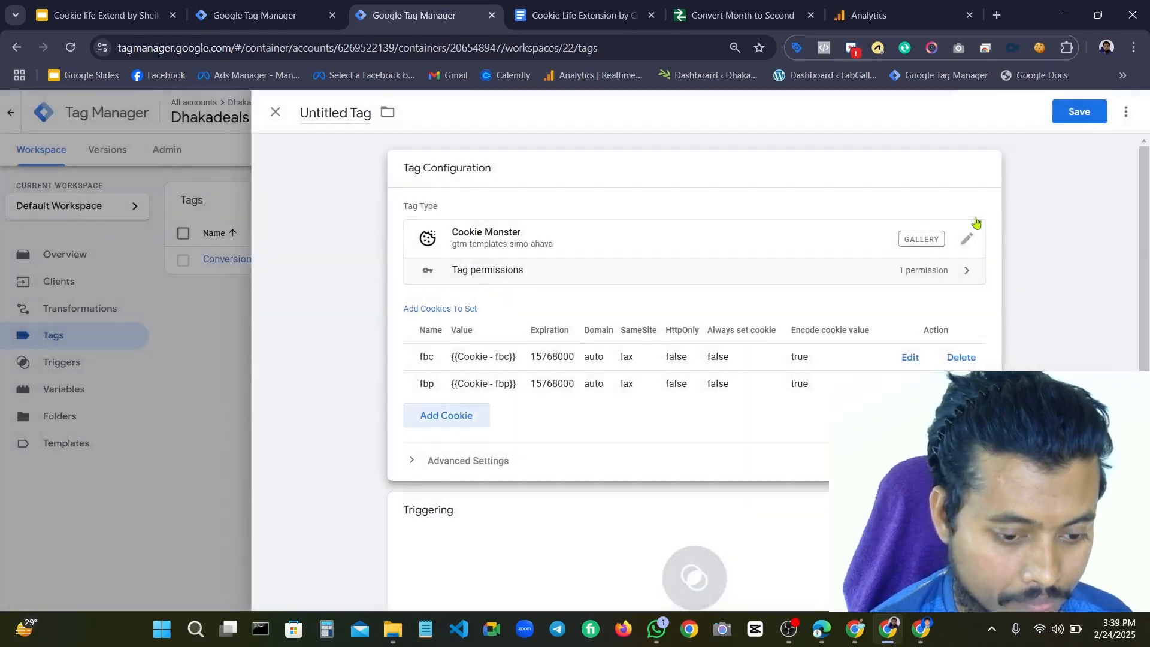
Try to save the untitled tag without a trigger, cancel at the naming prompt and close the tag without saving
{"action": "left_click", "coordinate": [1088, 114]}
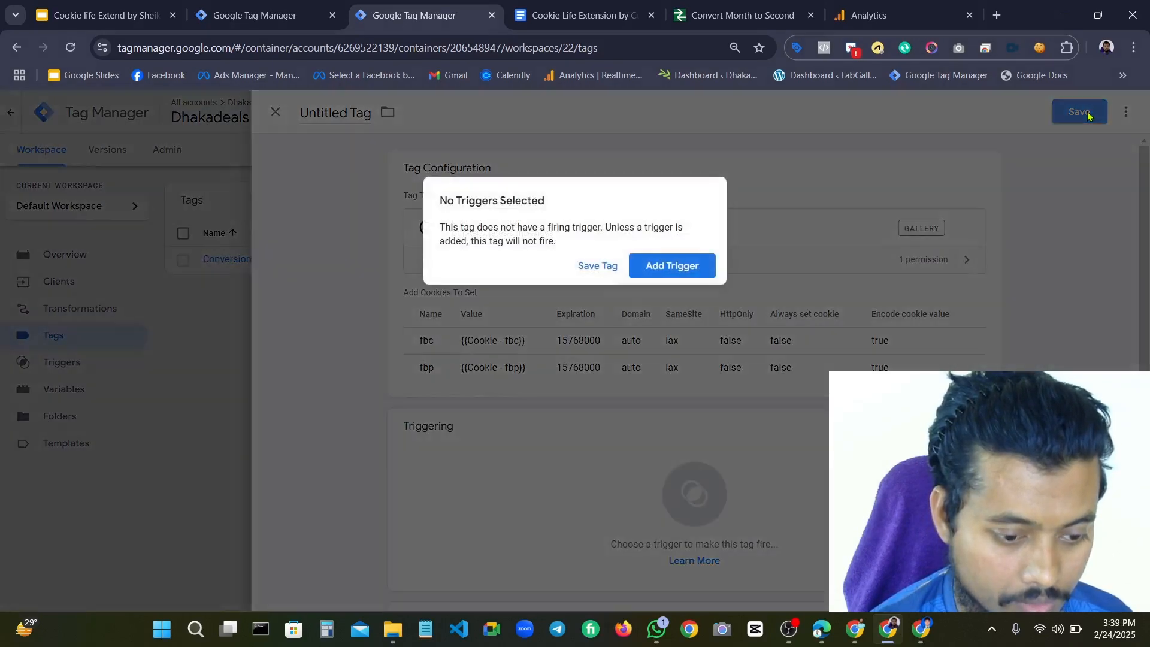
{"action": "left_click", "coordinate": [594, 266]}
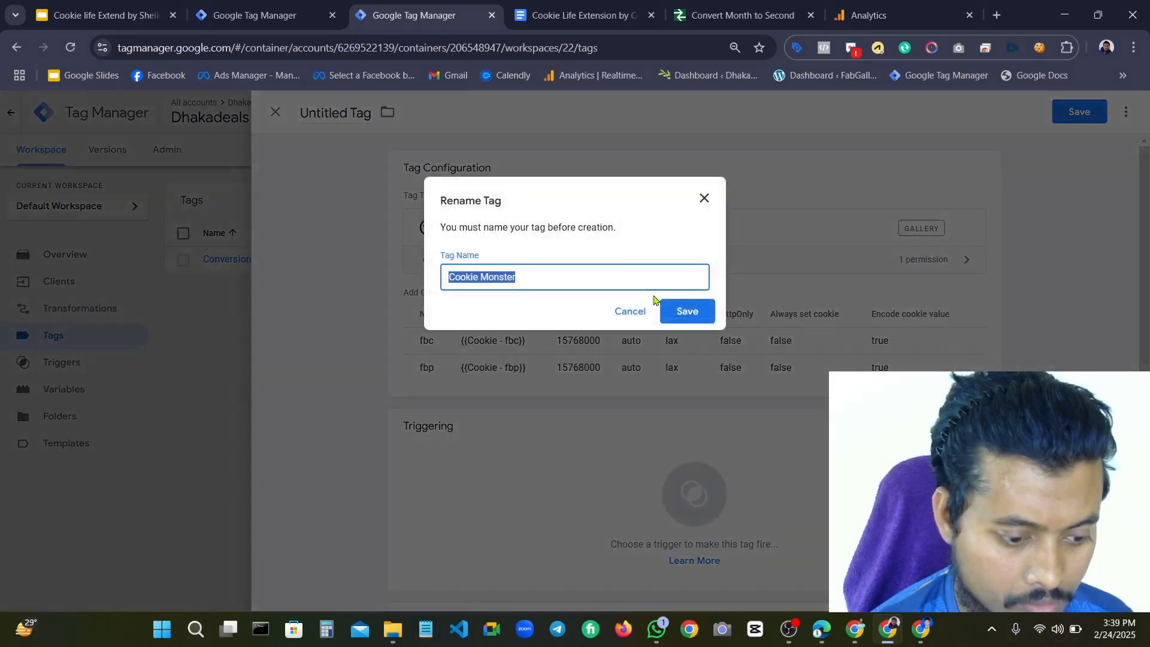
{"action": "left_click", "coordinate": [642, 312]}
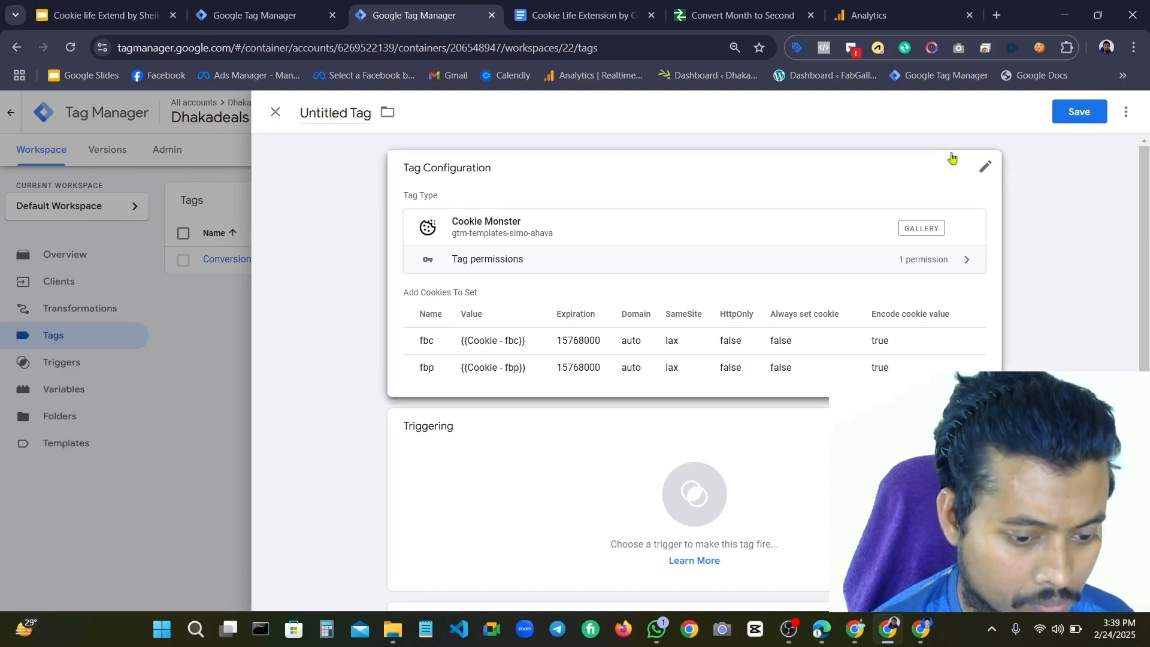
{"action": "left_click", "coordinate": [276, 113]}
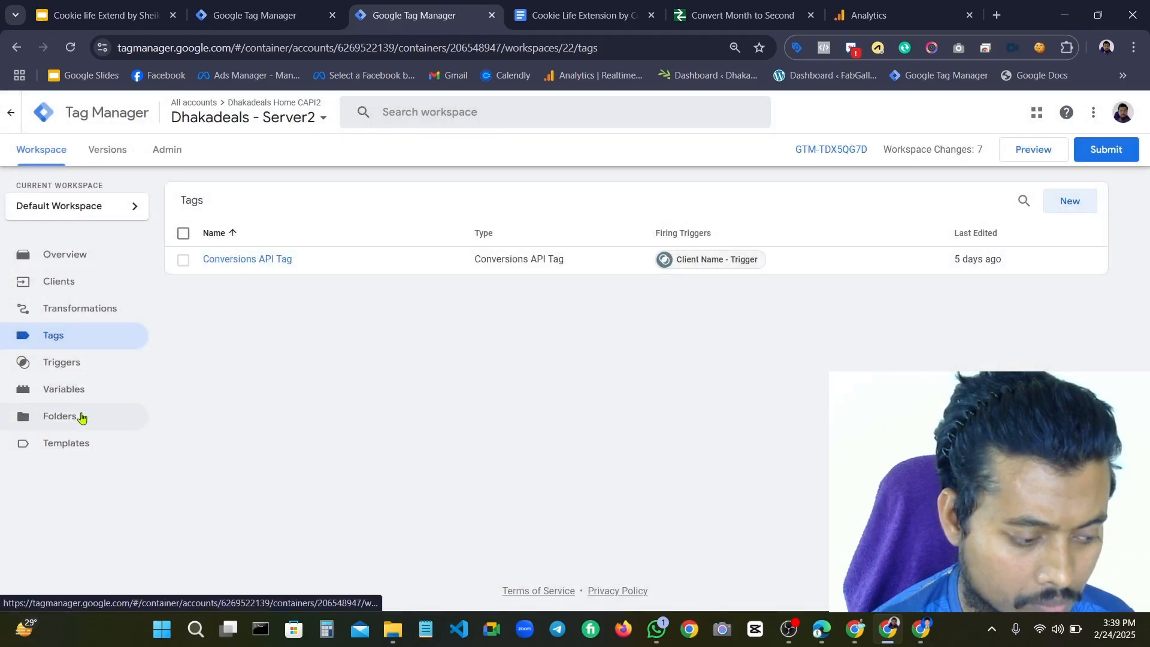
Create a new tag and choose Cookie Monster as its tag type
{"action": "left_click", "coordinate": [1058, 206]}
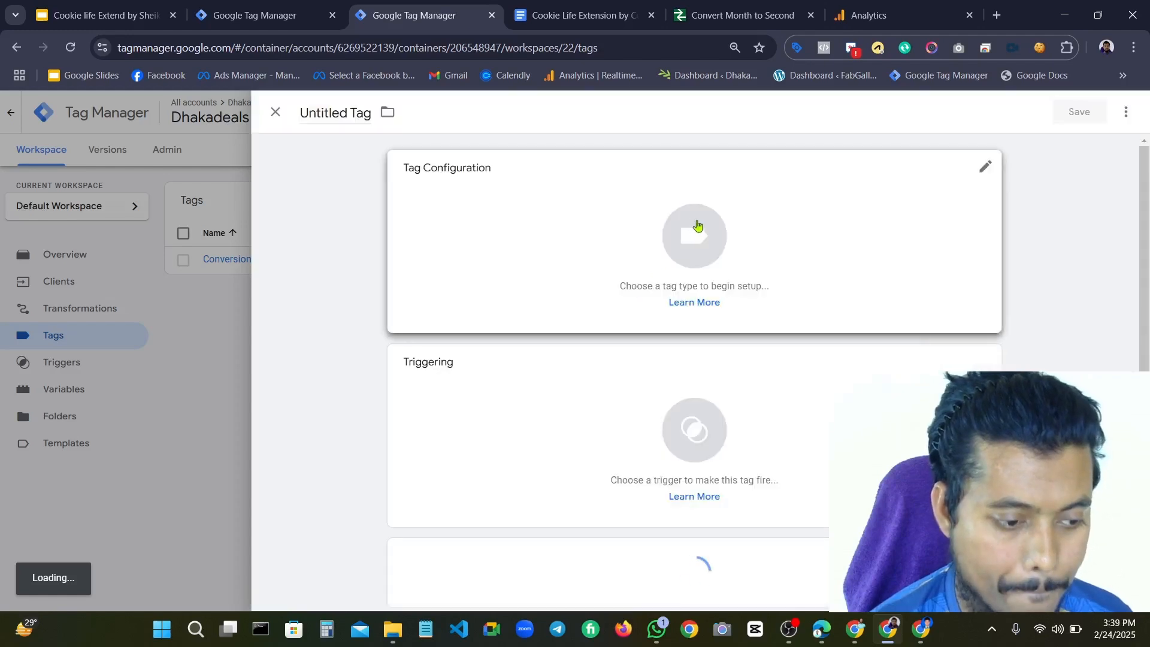
{"action": "left_click", "coordinate": [697, 226]}
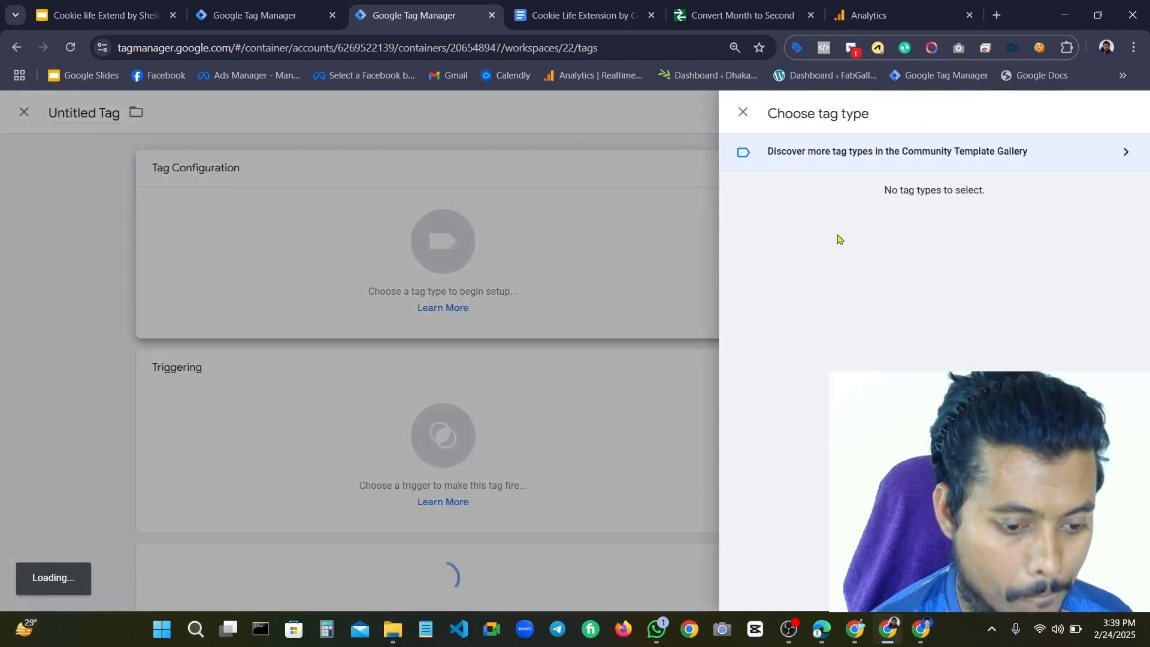
{"action": "left_click", "coordinate": [797, 462]}
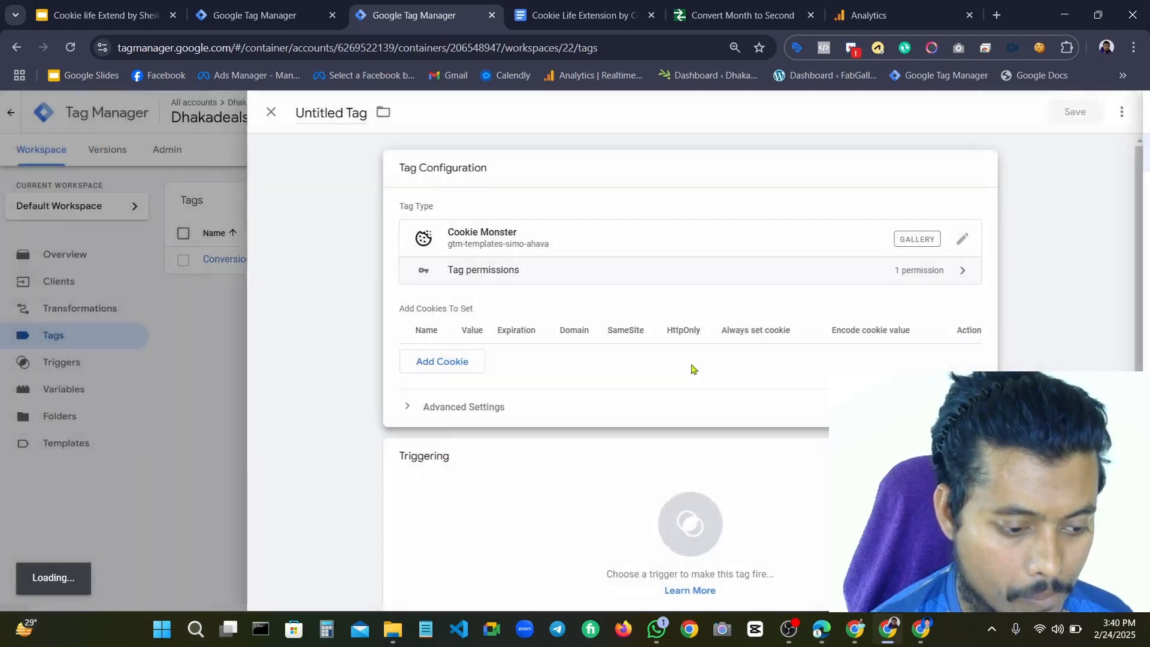
{"action": "left_click", "coordinate": [449, 362]}
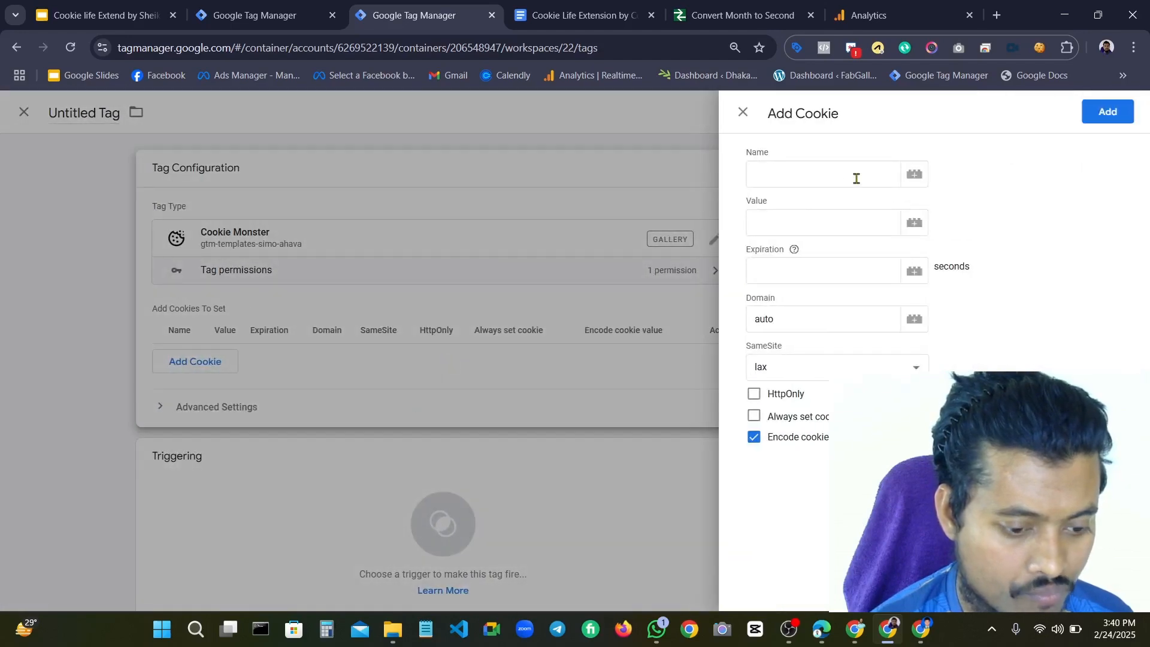
{"action": "left_click", "coordinate": [743, 112]}
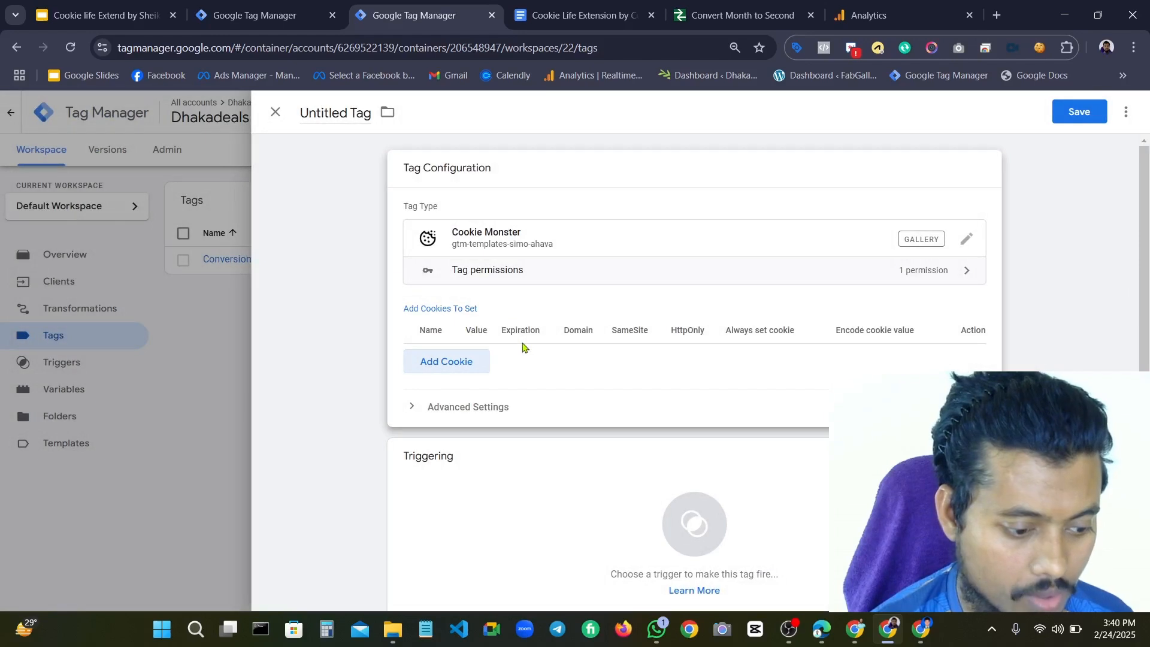
Start a new cookie entry in the Cookie Monster tag and name it fbc, without the leading underscore
{"action": "left_click", "coordinate": [462, 366]}
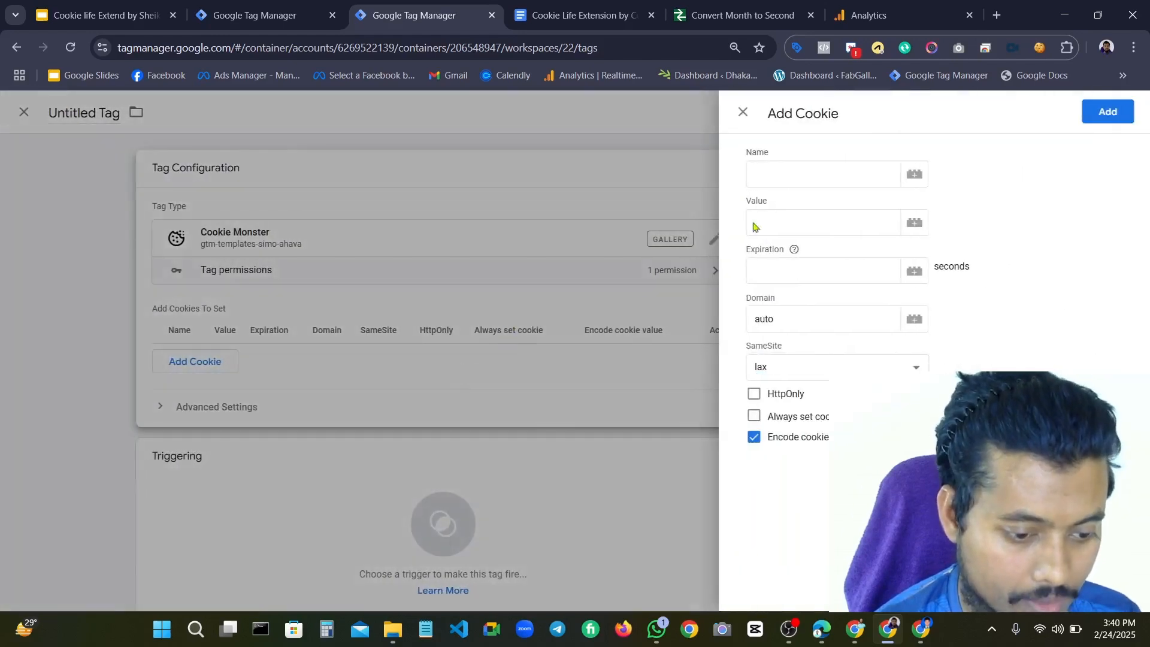
{"action": "left_click", "coordinate": [791, 176]}
{"action": "key", "text": "super+v"}
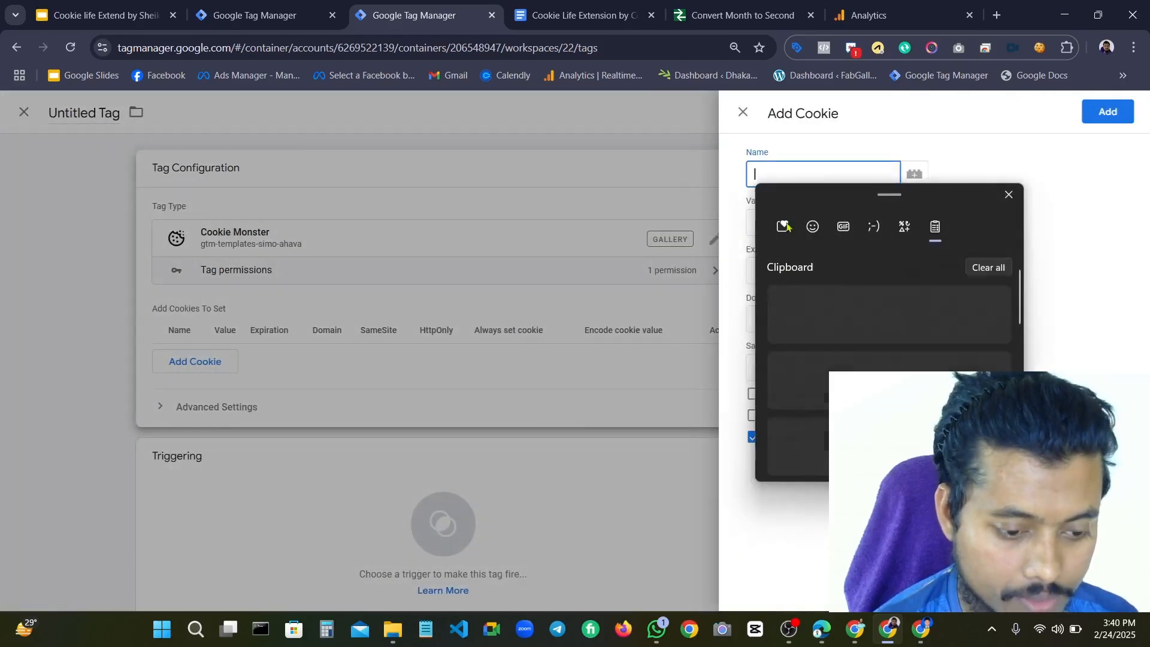
{"action": "scroll", "coordinate": [817, 347], "scroll_direction": "down", "scroll_amount": 3}
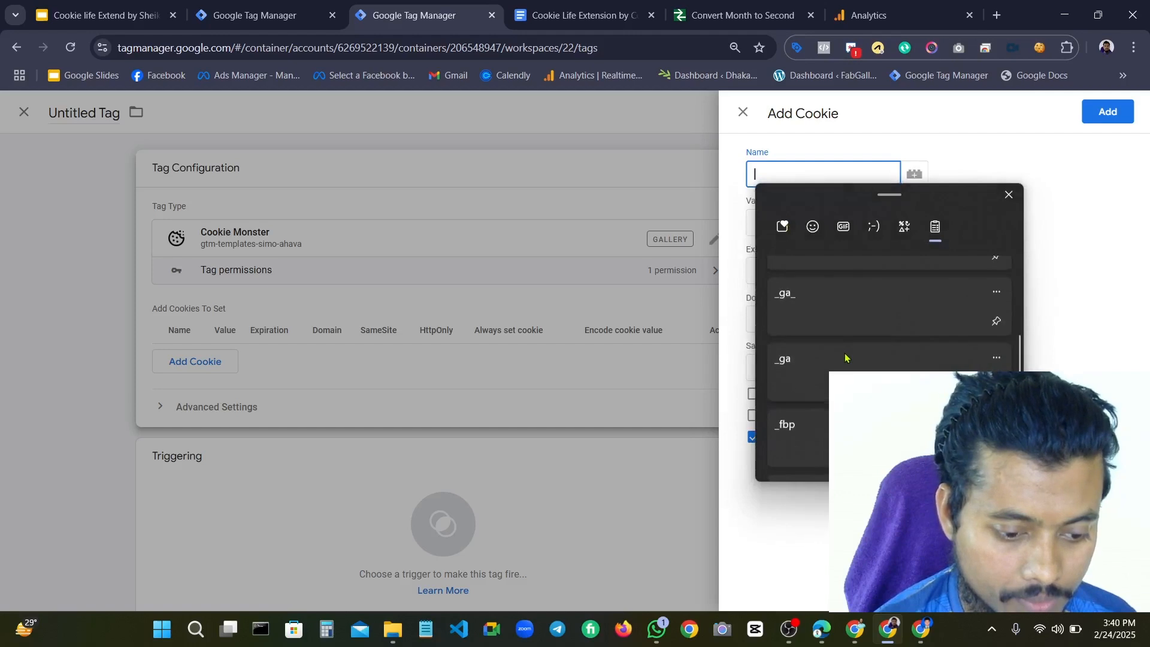
{"action": "scroll", "coordinate": [841, 354], "scroll_direction": "up", "scroll_amount": 1}
{"action": "scroll", "coordinate": [843, 353], "scroll_direction": "down", "scroll_amount": 1}
{"action": "scroll", "coordinate": [830, 351], "scroll_direction": "up", "scroll_amount": 1}
{"action": "scroll", "coordinate": [826, 350], "scroll_direction": "up", "scroll_amount": 2}
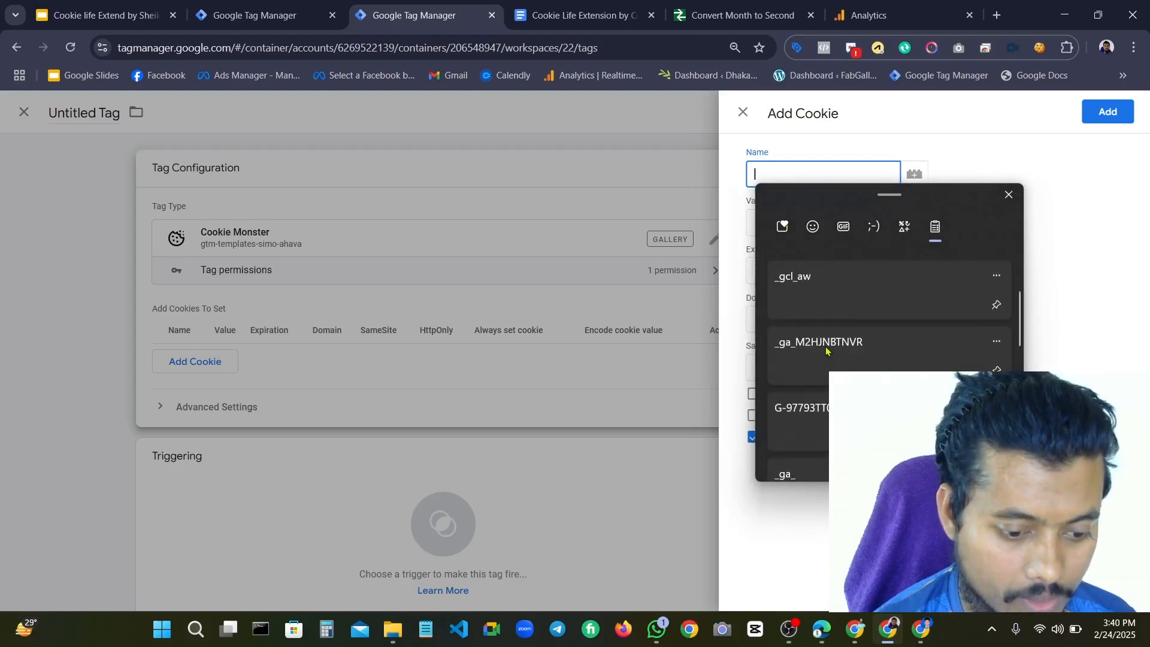
{"action": "scroll", "coordinate": [844, 352], "scroll_direction": "down", "scroll_amount": 4}
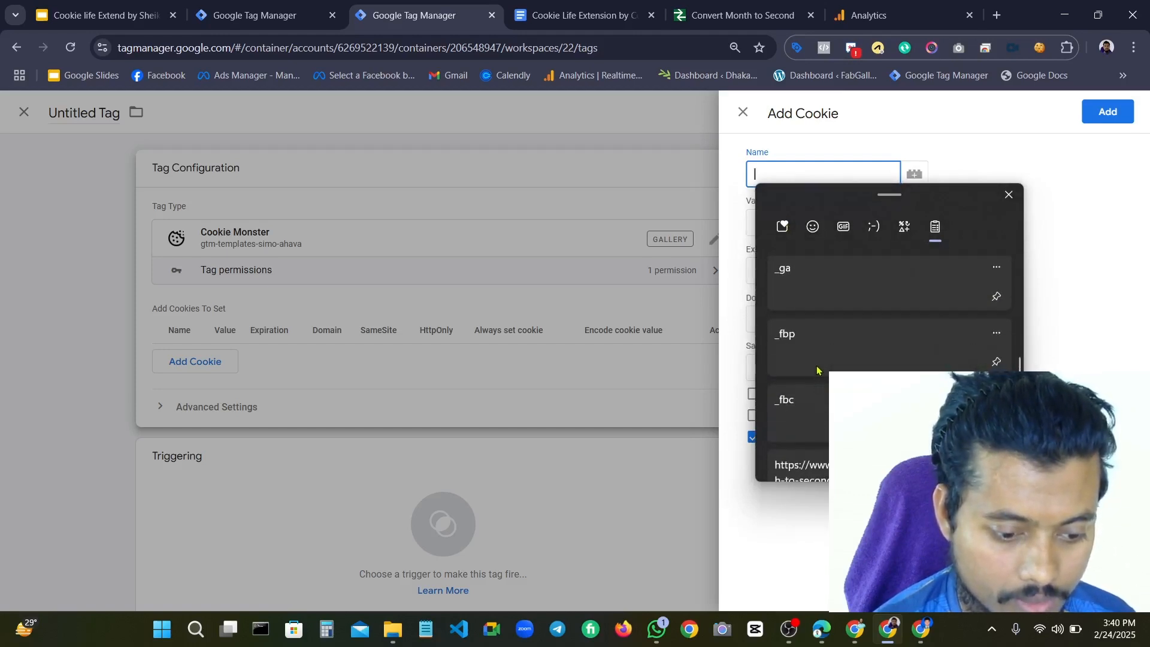
{"action": "left_click", "coordinate": [814, 400]}
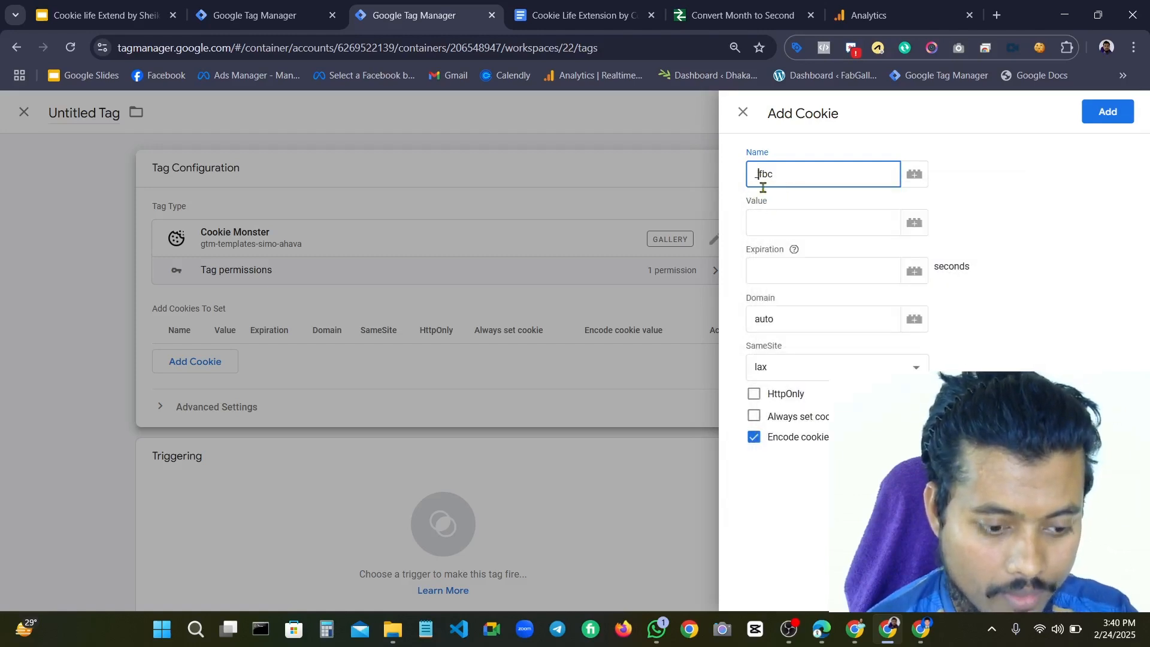
{"action": "left_click", "coordinate": [762, 188]}
{"action": "key", "text": "BackSpace"}
Set the fbc cookie's value to {{Cookie - fbc}} and its expiration to 15768000 seconds, and add it to the tag
{"action": "left_click", "coordinate": [765, 225]}
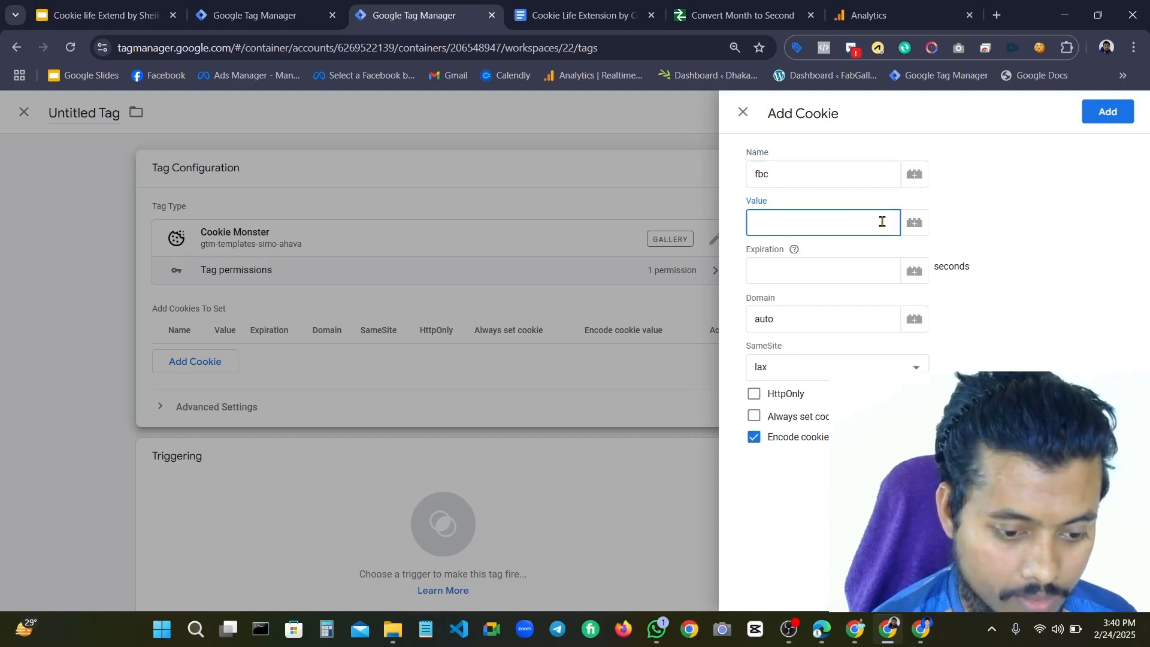
{"action": "type", "text": "{{"}
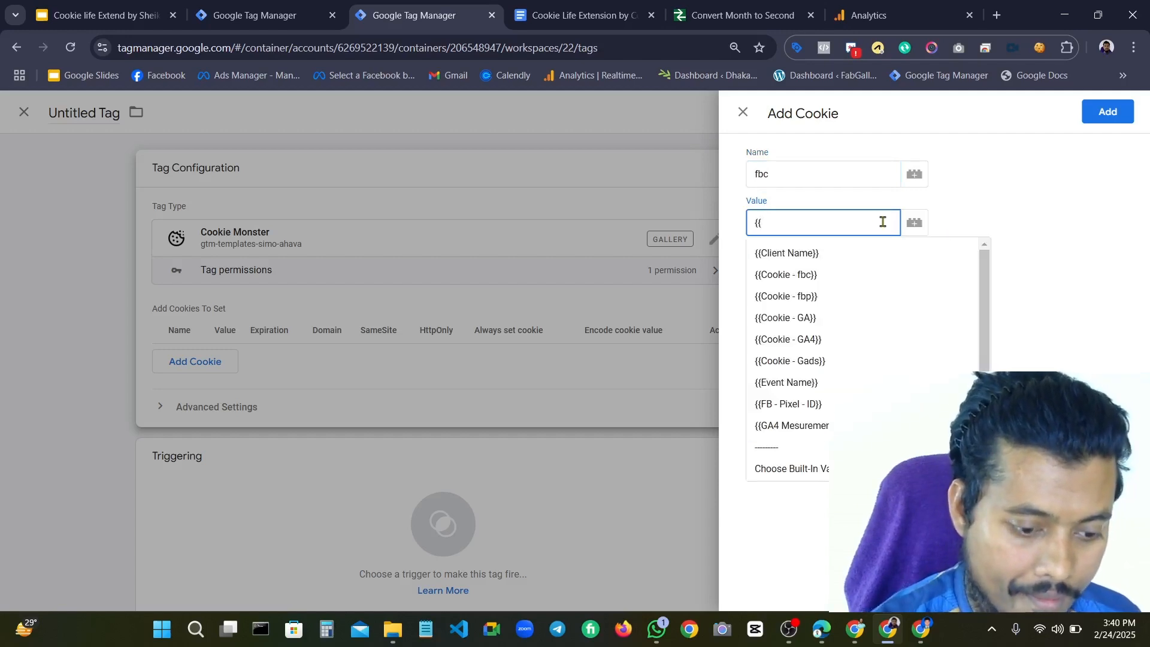
{"action": "left_click", "coordinate": [821, 273]}
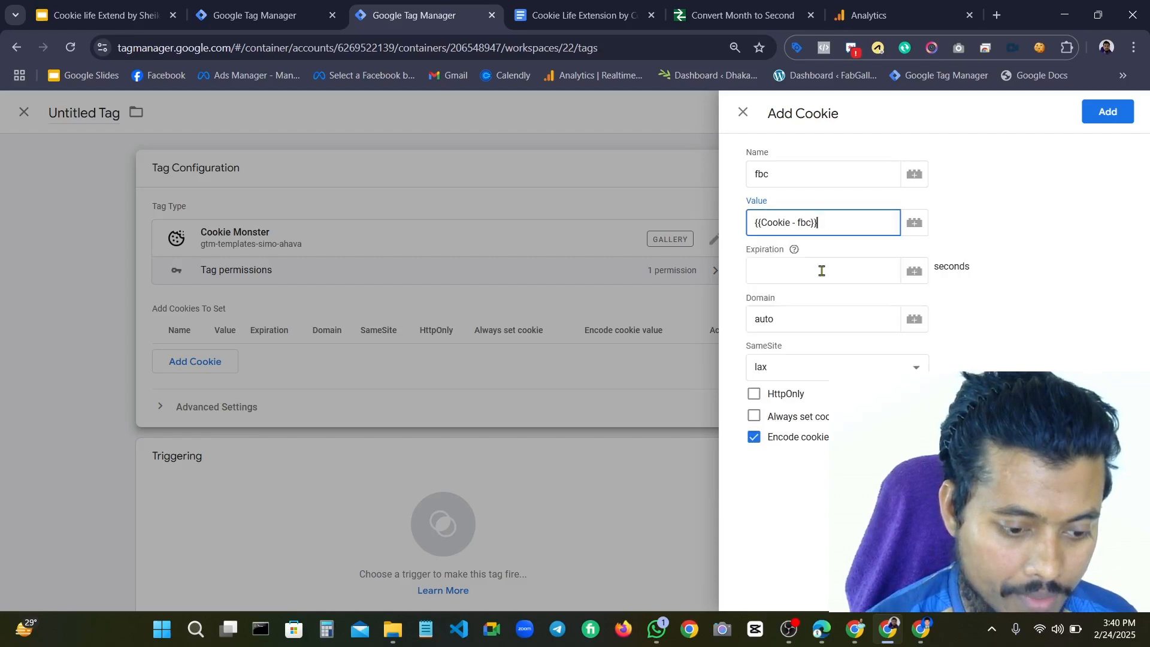
{"action": "left_click", "coordinate": [821, 271]}
{"action": "key", "text": "super+v"}
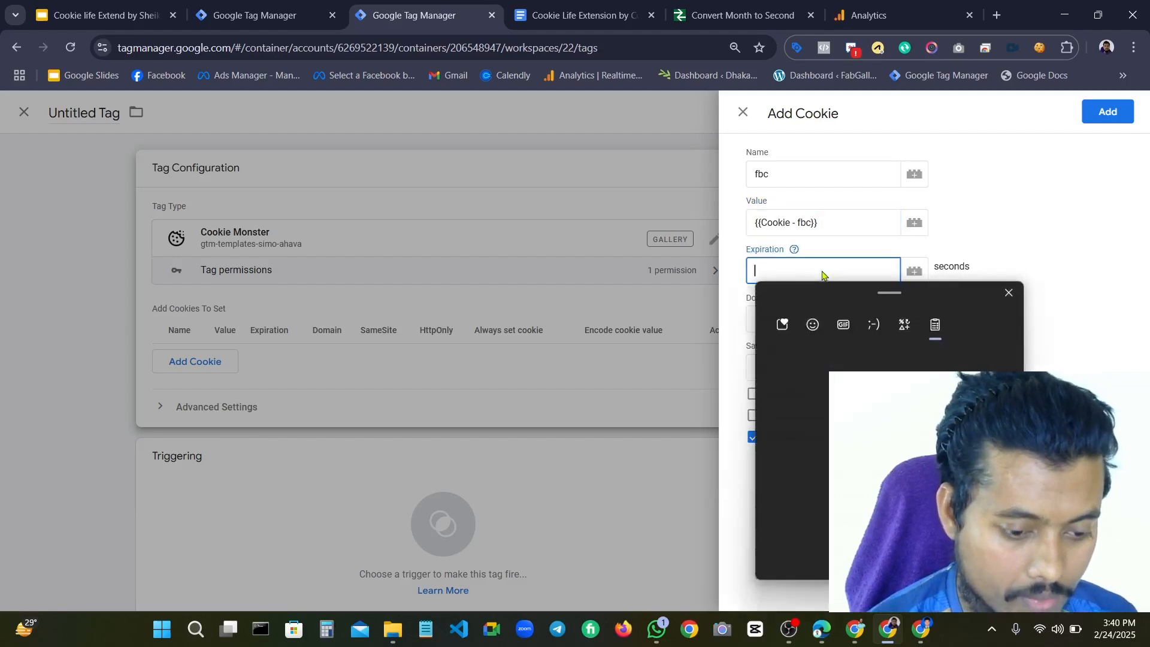
{"action": "left_click", "coordinate": [830, 413]}
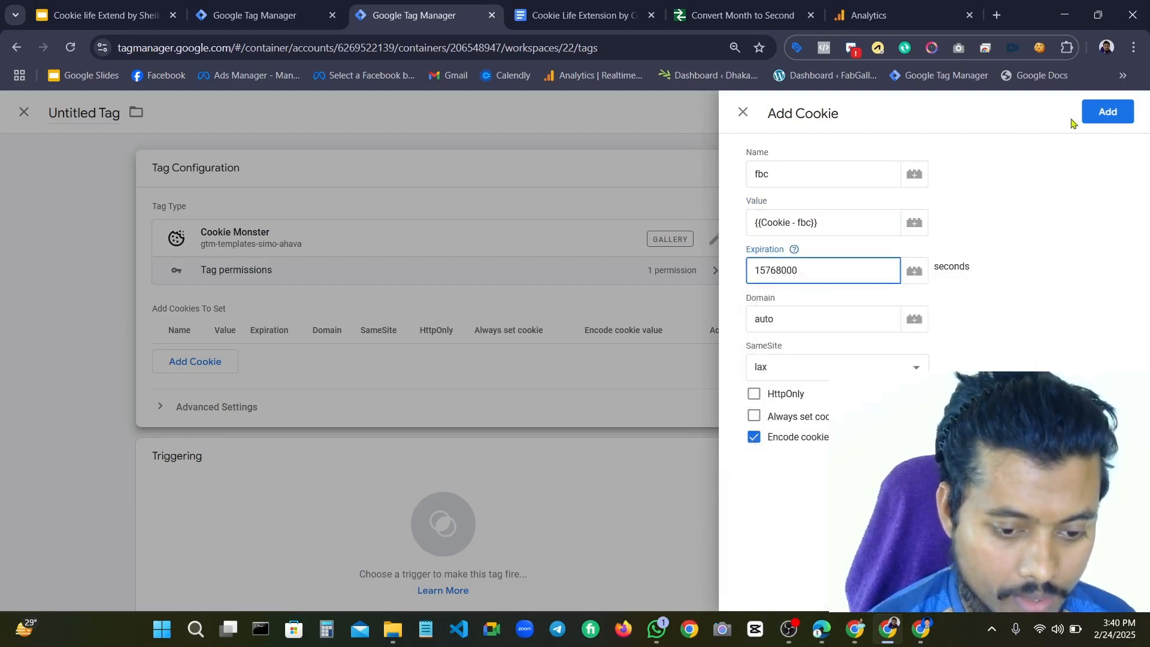
{"action": "left_click", "coordinate": [1090, 115]}
Start another cookie entry in the tag and name it fbp, without the leading underscore
{"action": "left_click", "coordinate": [424, 388]}
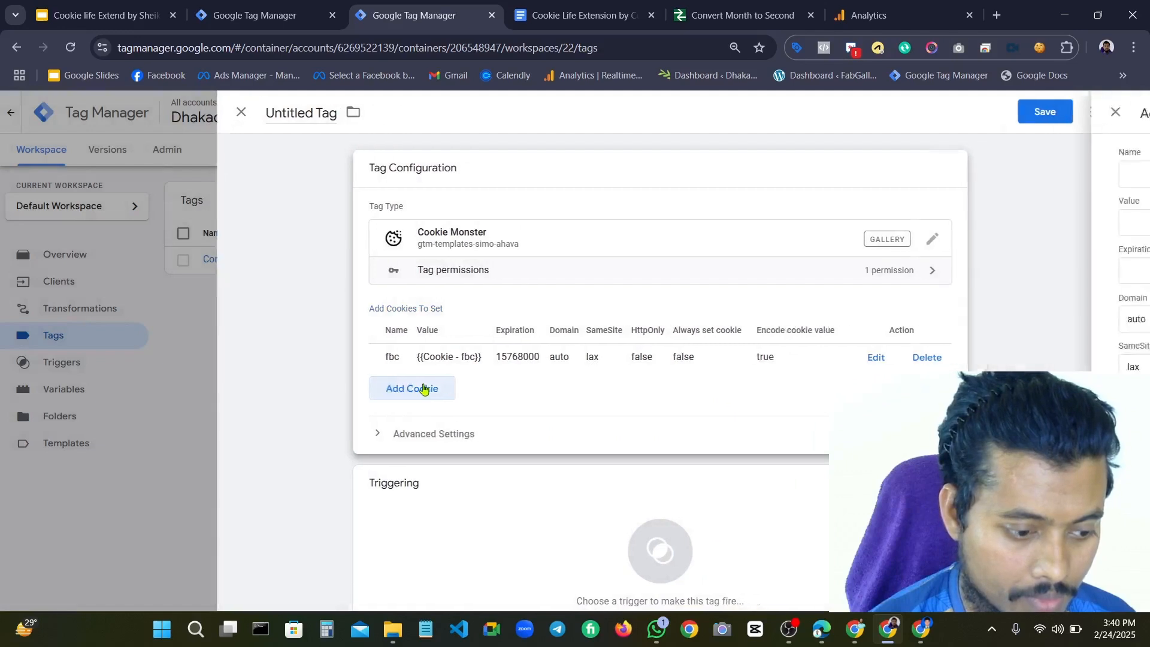
{"action": "left_click", "coordinate": [799, 175]}
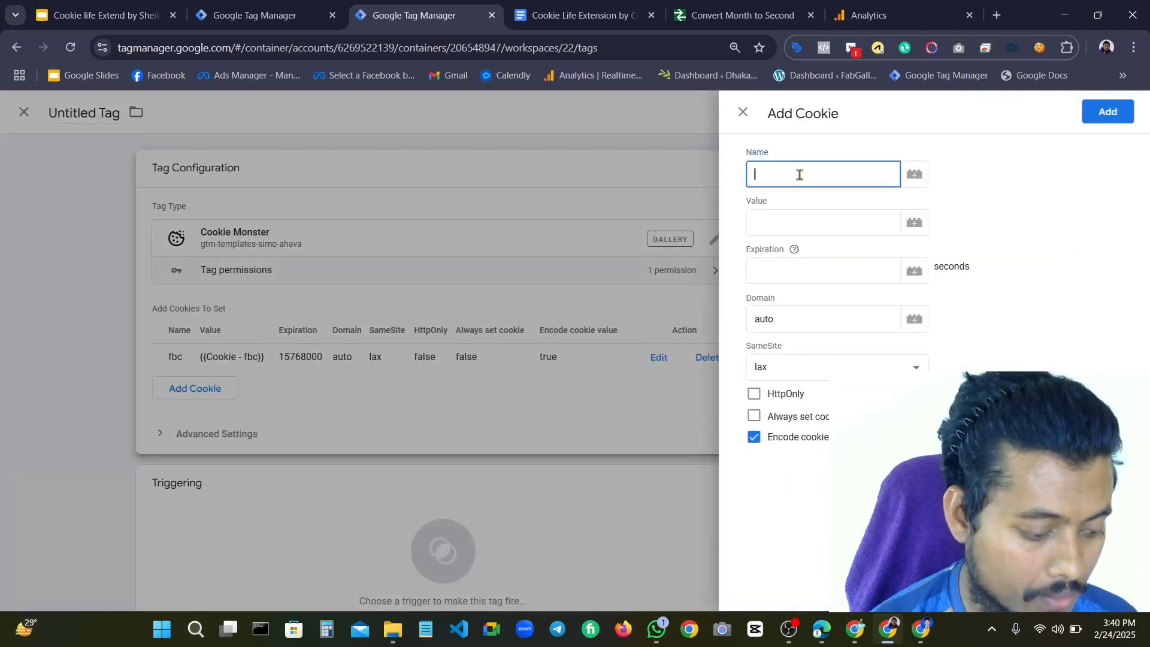
{"action": "key", "text": "super+v"}
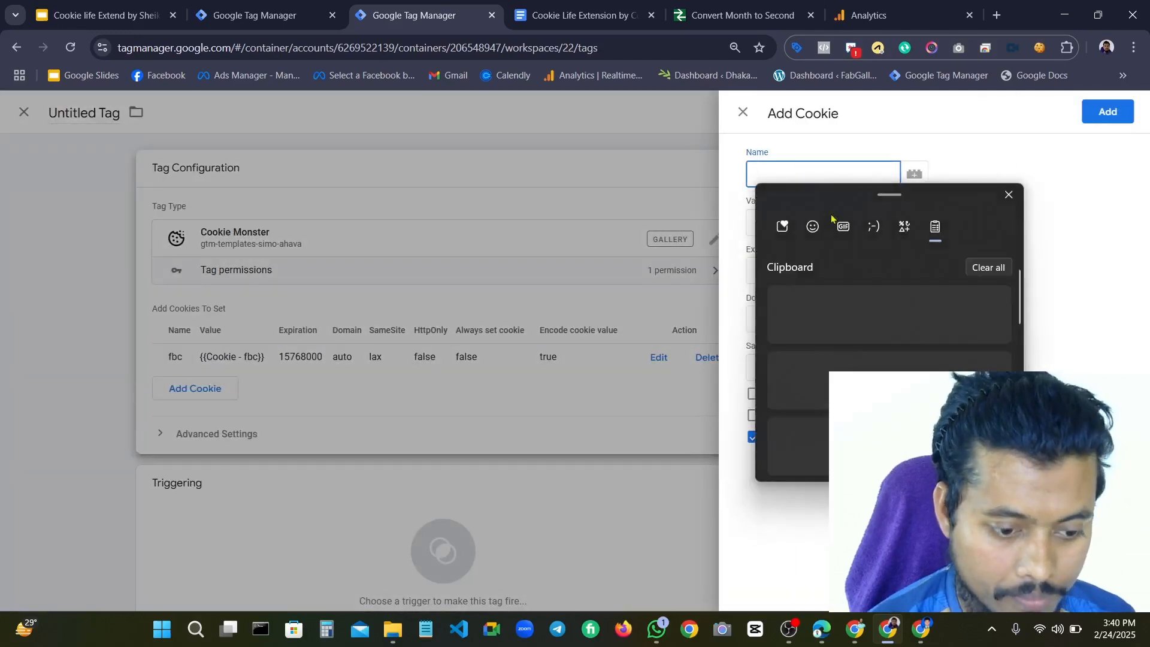
{"action": "scroll", "coordinate": [801, 380], "scroll_direction": "down", "scroll_amount": 5}
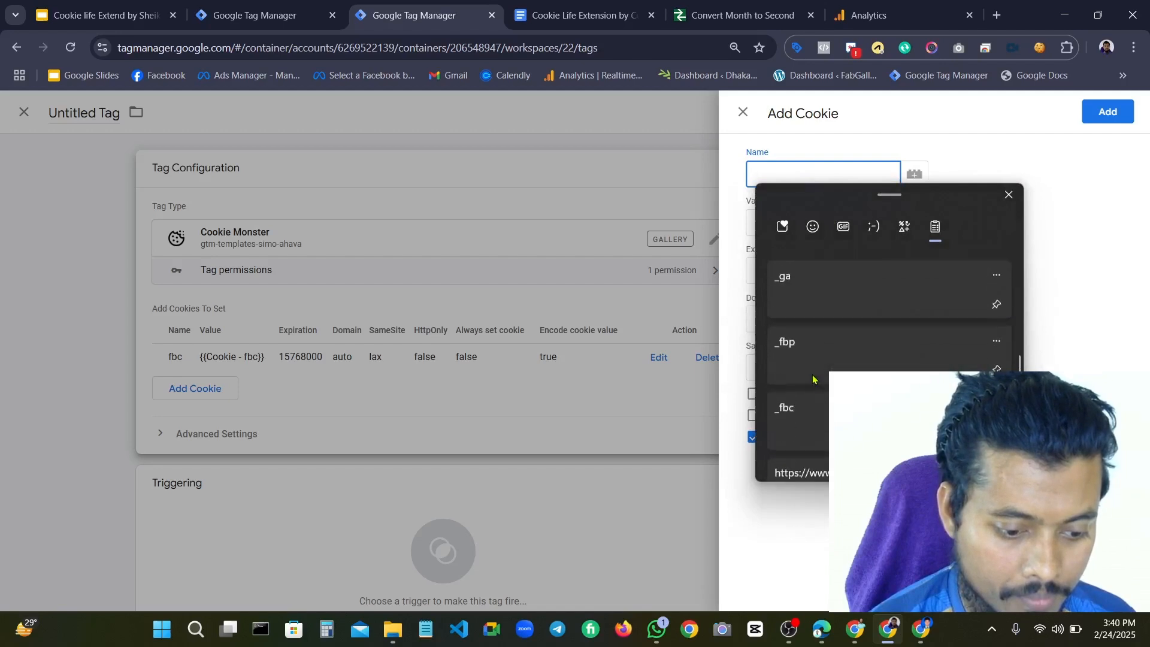
{"action": "left_click", "coordinate": [810, 358]}
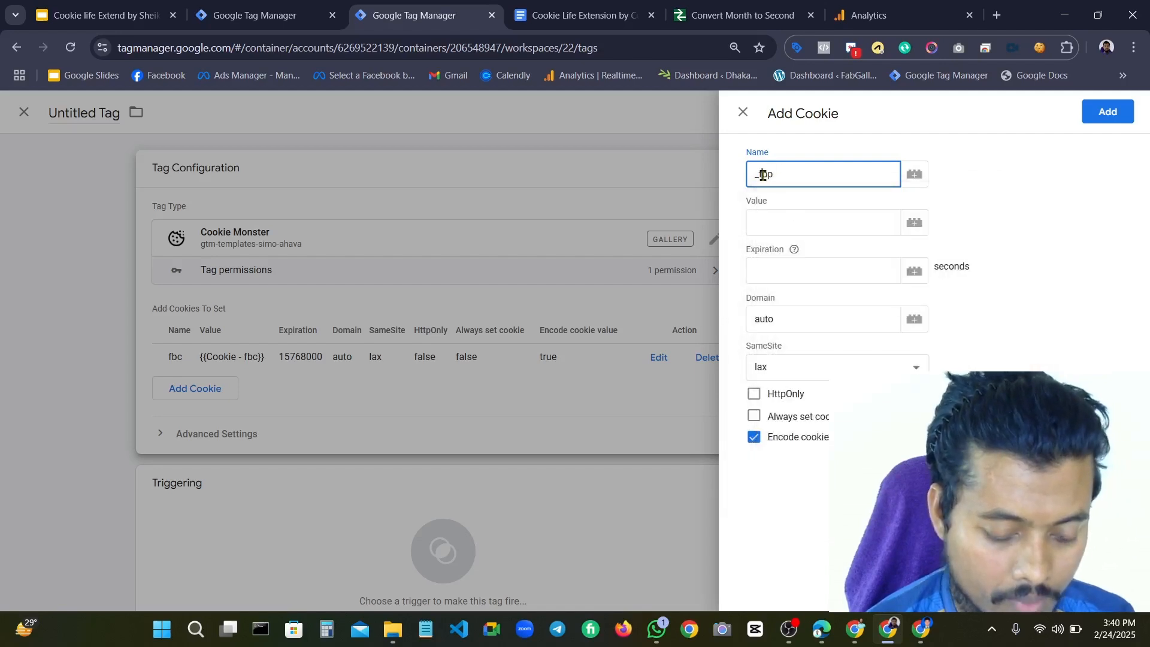
{"action": "left_click", "coordinate": [763, 175]}
{"action": "key", "text": "BackSpace"}
Set the fbp cookie's value to {{Cookie - fbp}} and its expiration to 15768000 seconds, and add it to the tag
{"action": "left_click", "coordinate": [801, 222]}
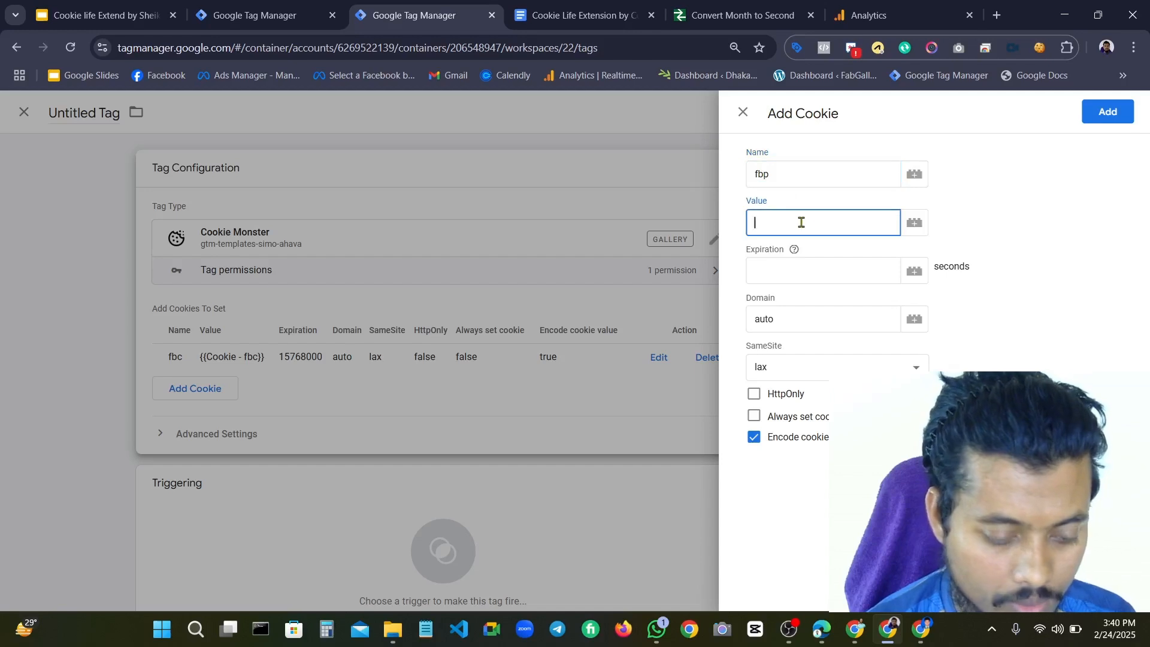
{"action": "type", "text": "{{"}
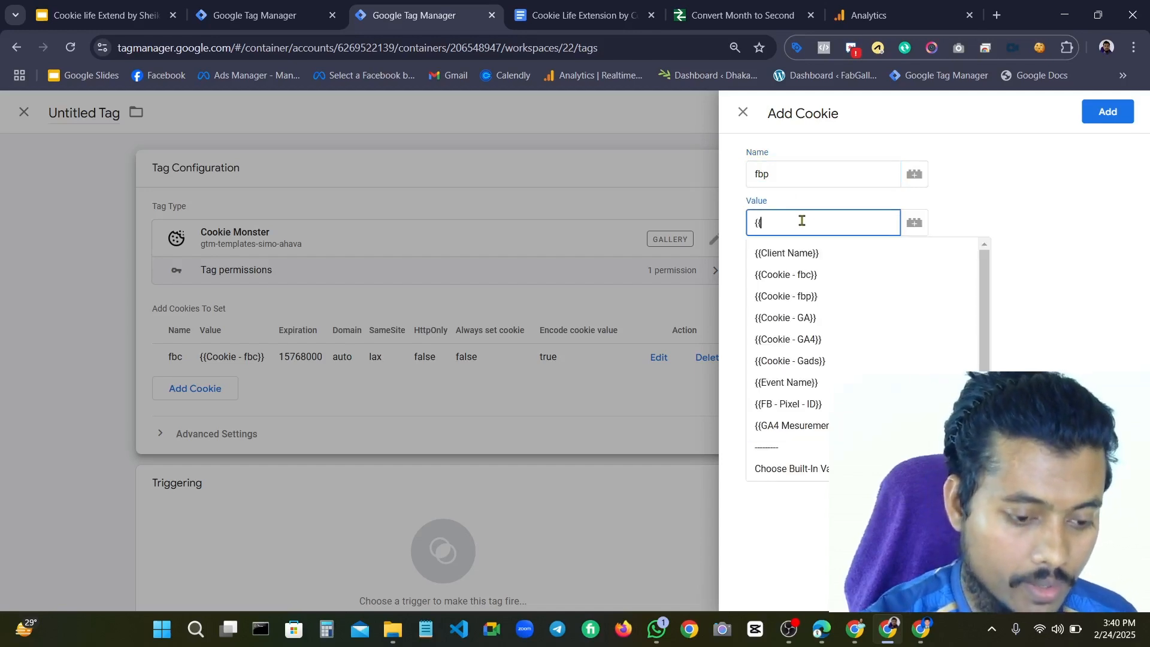
{"action": "left_click", "coordinate": [803, 297]}
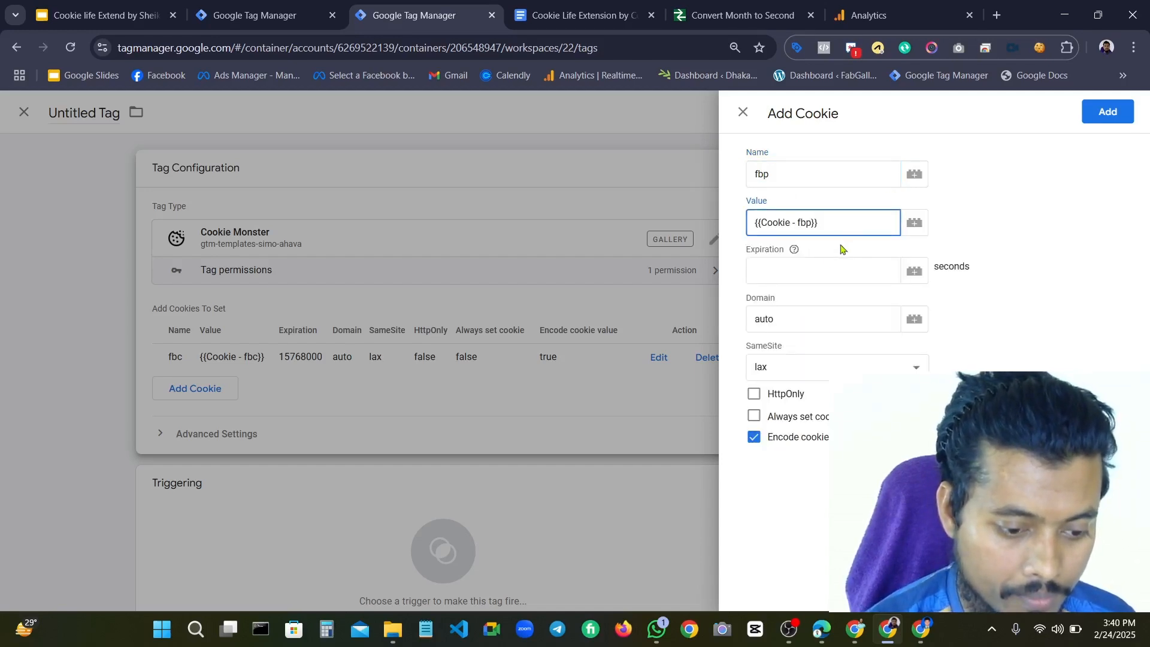
{"action": "left_click", "coordinate": [809, 270]}
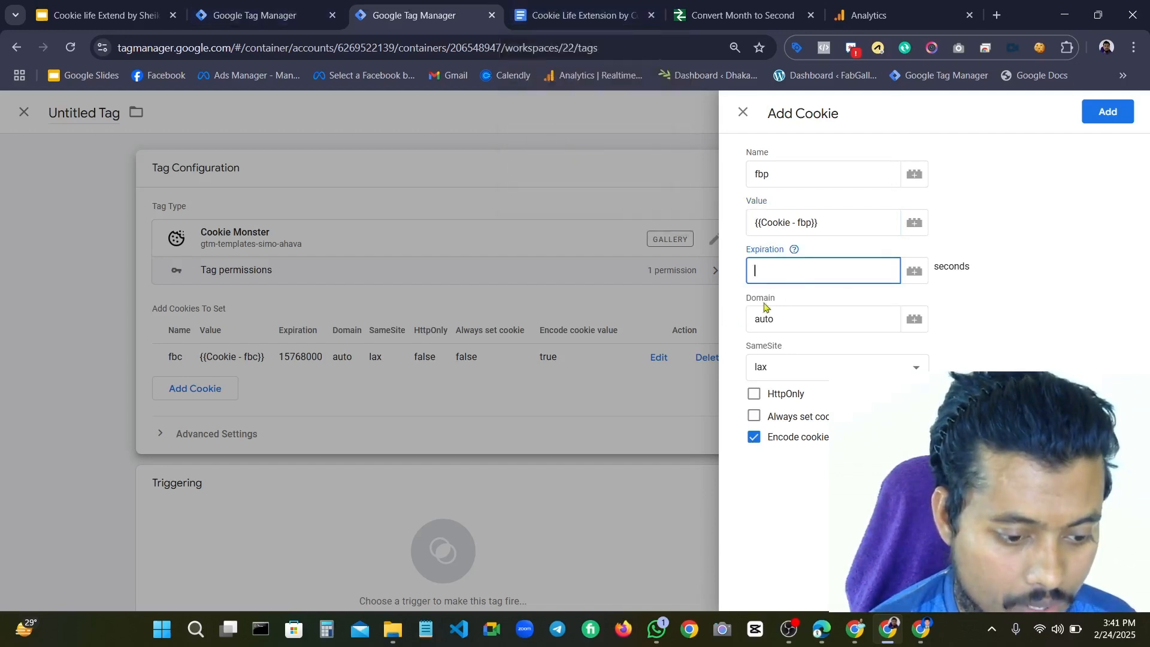
{"action": "key", "text": "super+v"}
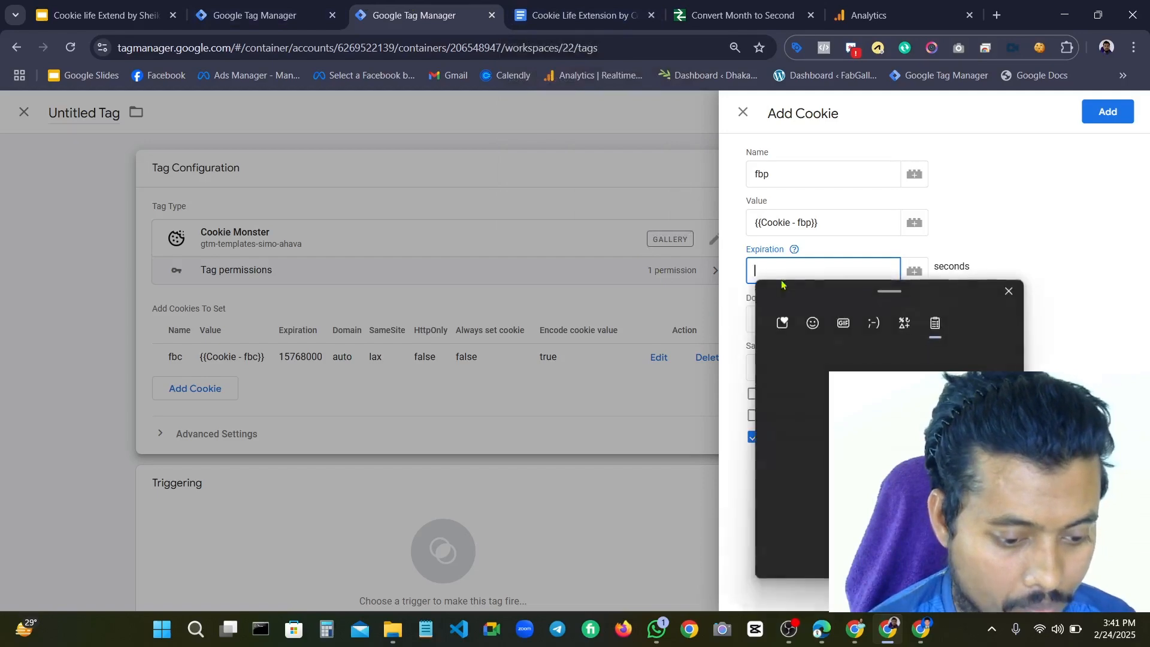
{"action": "left_click", "coordinate": [803, 413]}
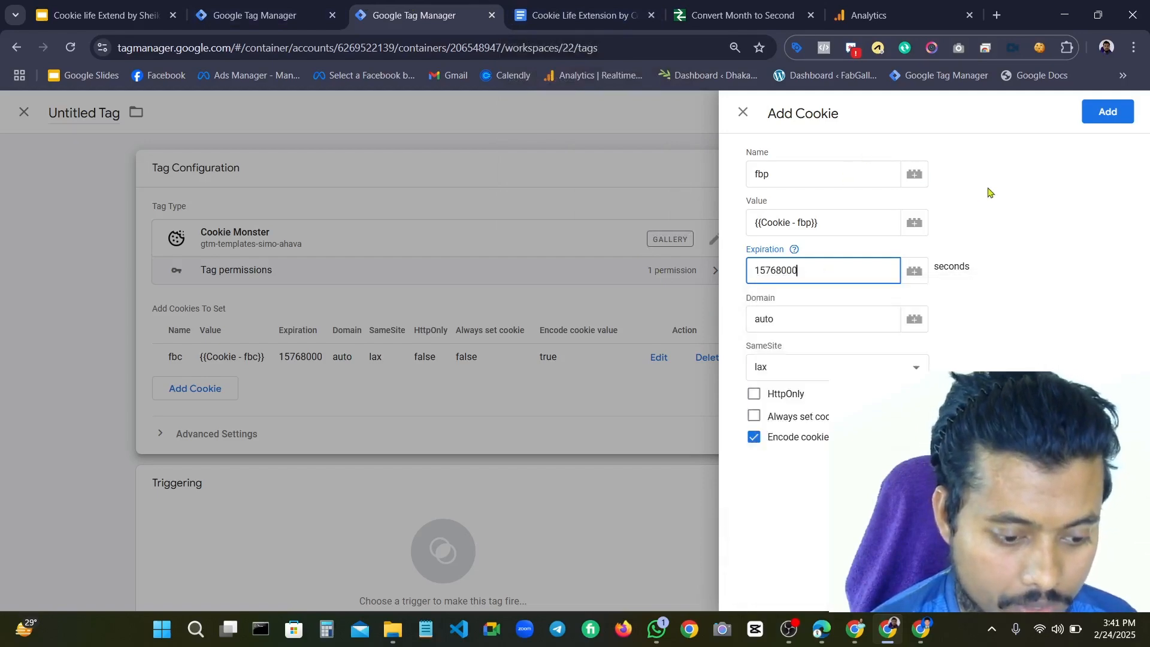
{"action": "left_click", "coordinate": [1099, 115]}
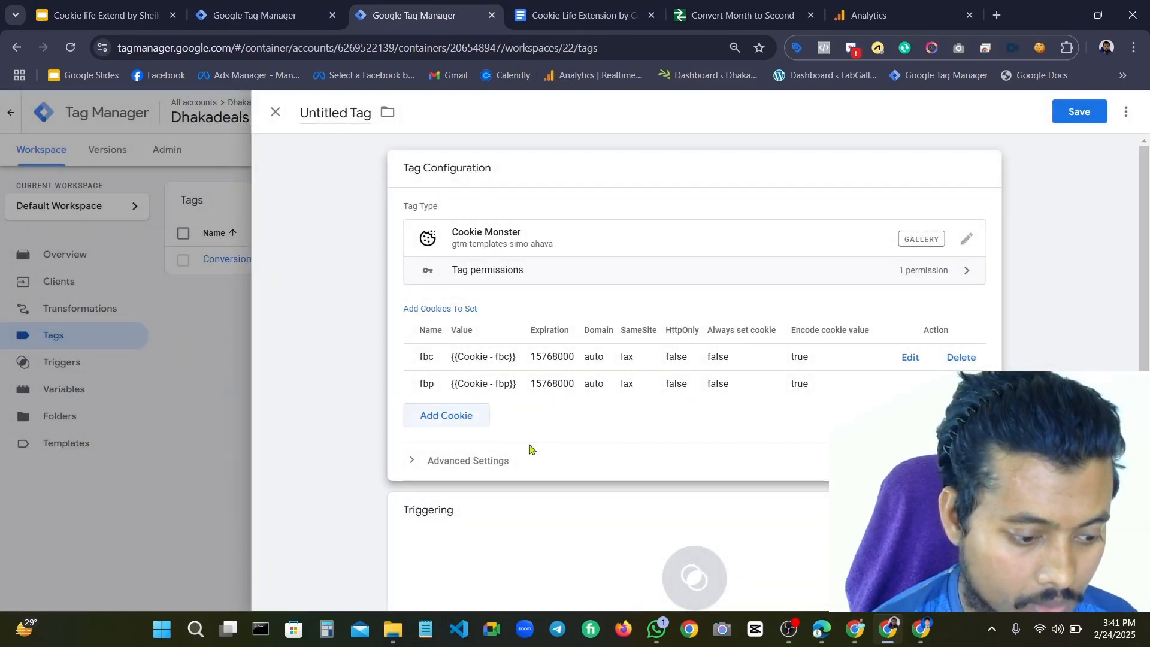
Start a third cookie entry and name it ga, using the _ga name copied from the Cookie Life Extension document without its underscore
{"action": "left_click", "coordinate": [421, 416]}
{"action": "left_click", "coordinate": [811, 172]}
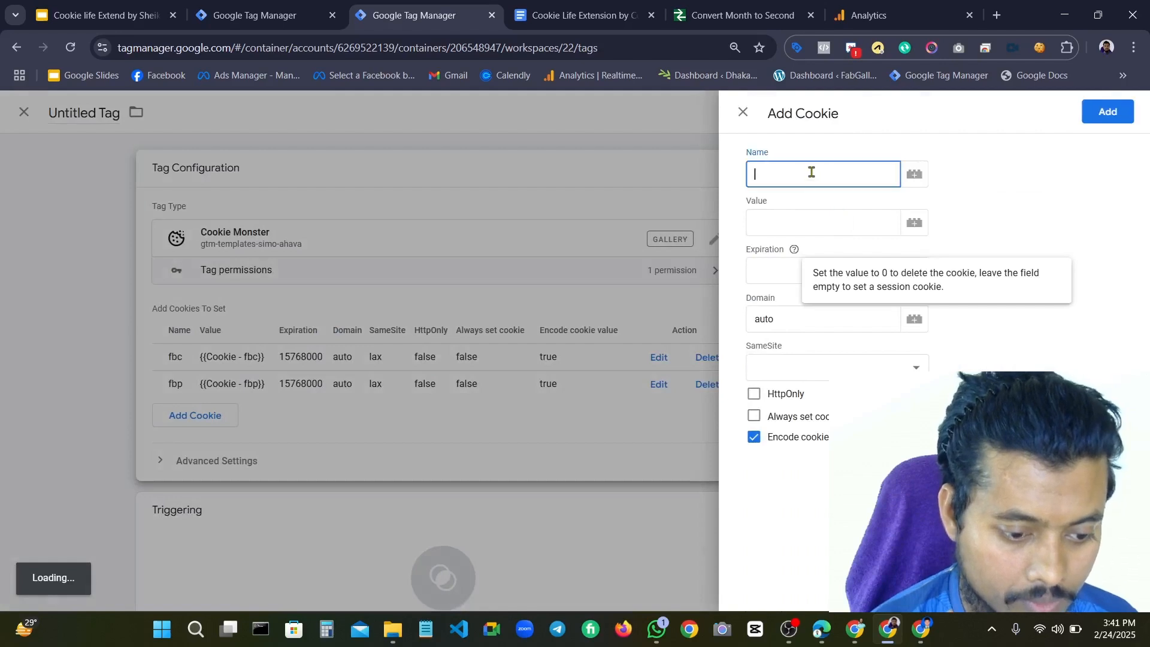
{"action": "left_click", "coordinate": [578, 15]}
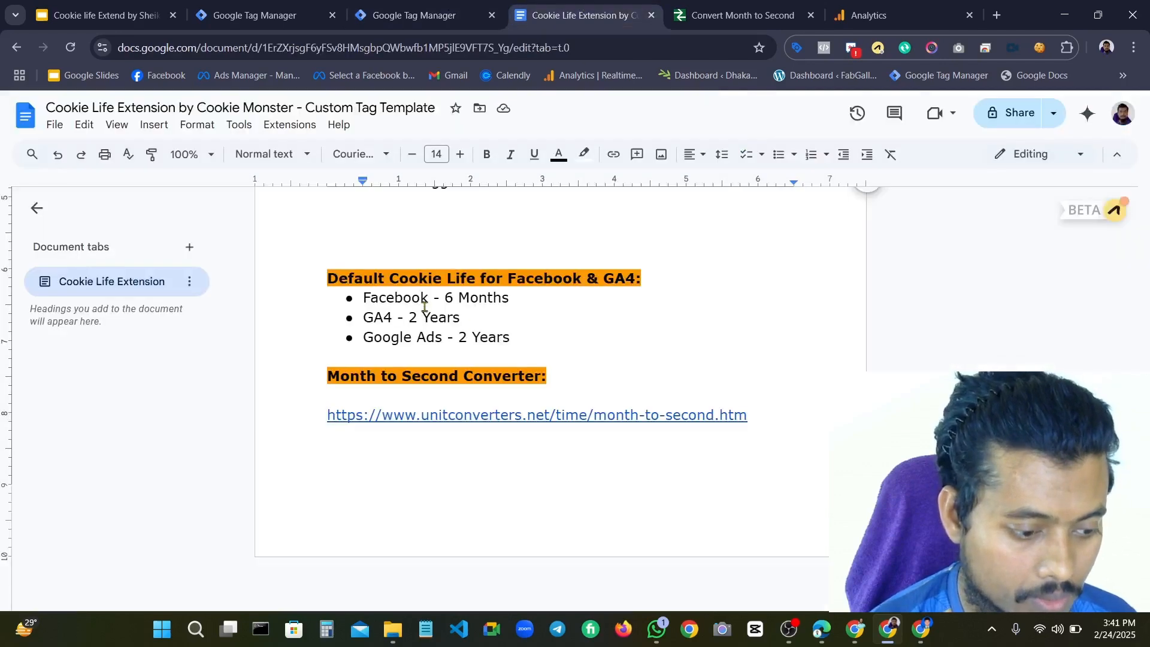
{"action": "scroll", "coordinate": [424, 306], "scroll_direction": "up", "scroll_amount": 3}
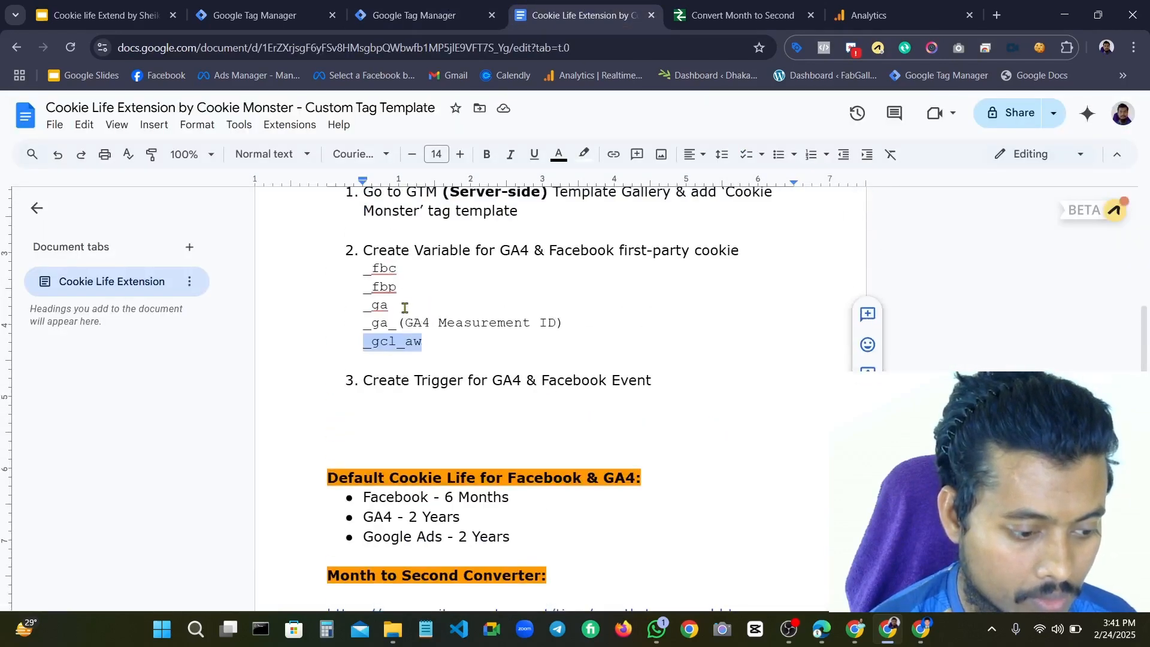
{"action": "left_click_drag", "start_coordinate": [405, 307], "coordinate": [339, 304]}
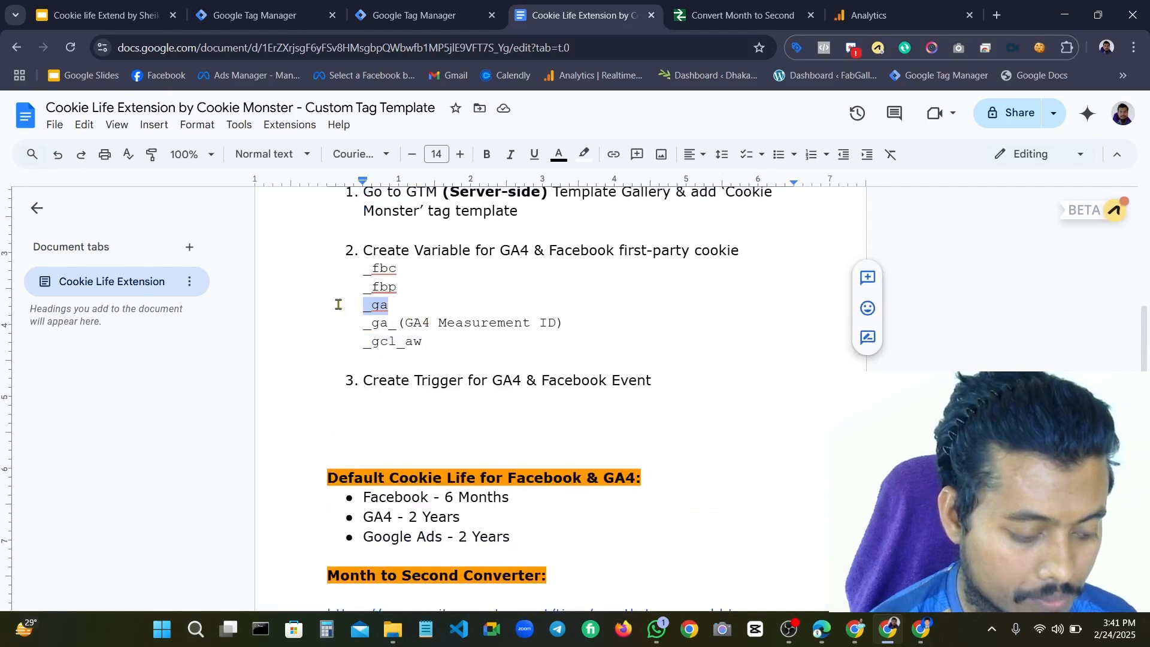
{"action": "left_click", "coordinate": [419, 15]}
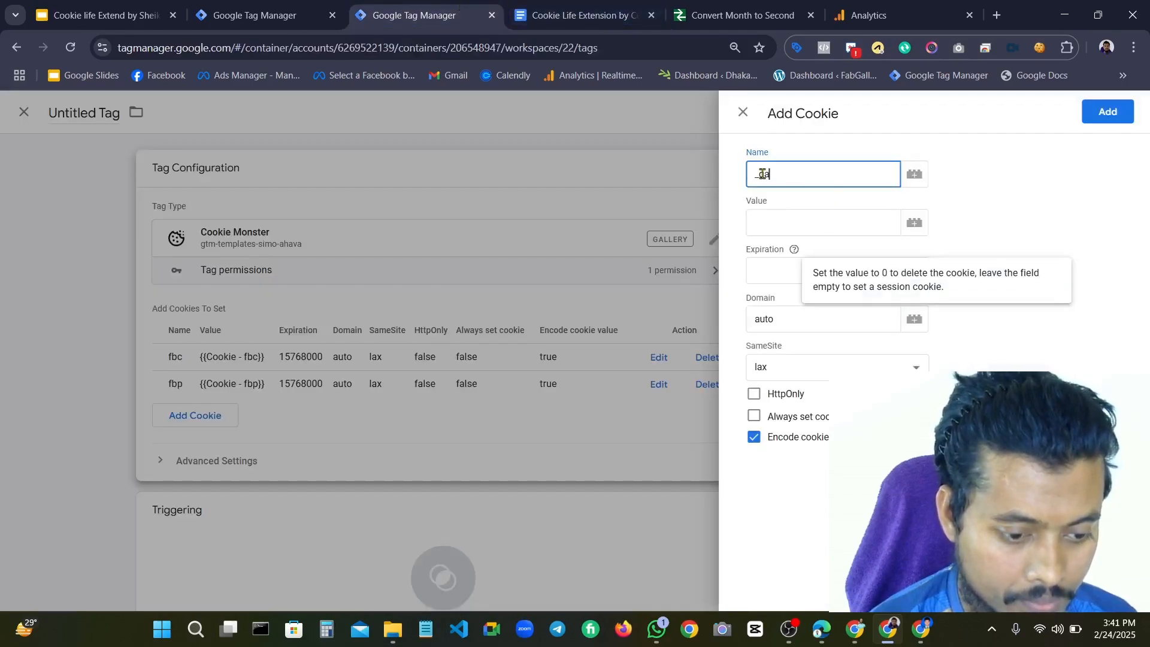
{"action": "key", "text": "BackSpace"}
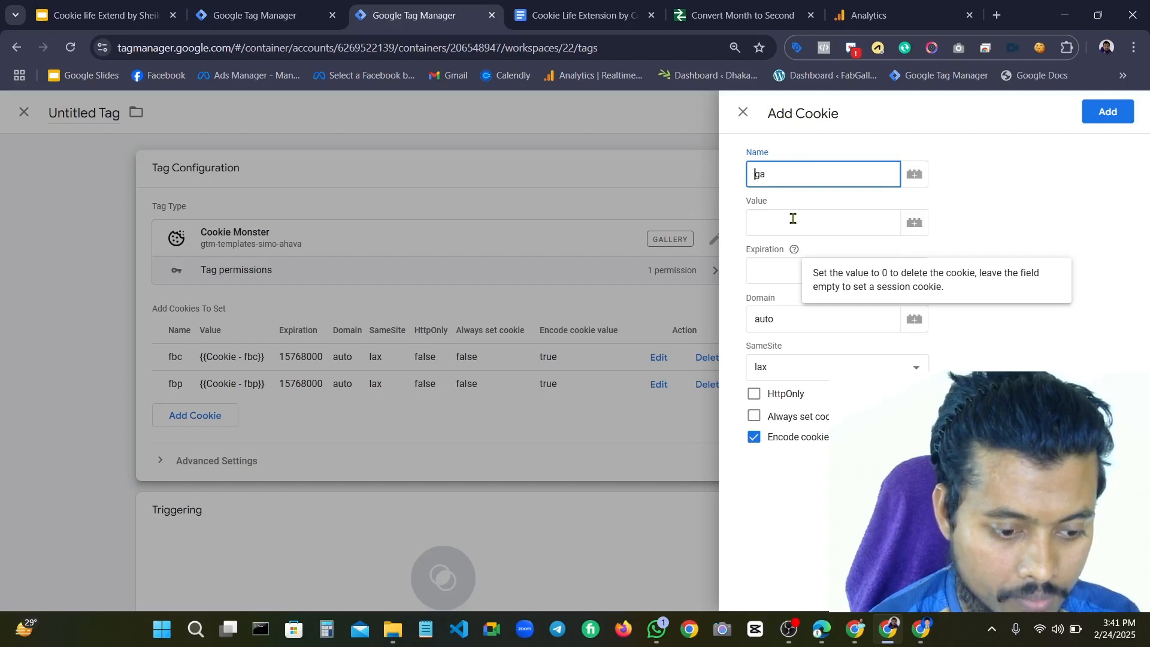
Set the ga cookie's value to the {{Cookie - GA}} variable
{"action": "left_click", "coordinate": [793, 218]}
{"action": "type", "text": "{{"}
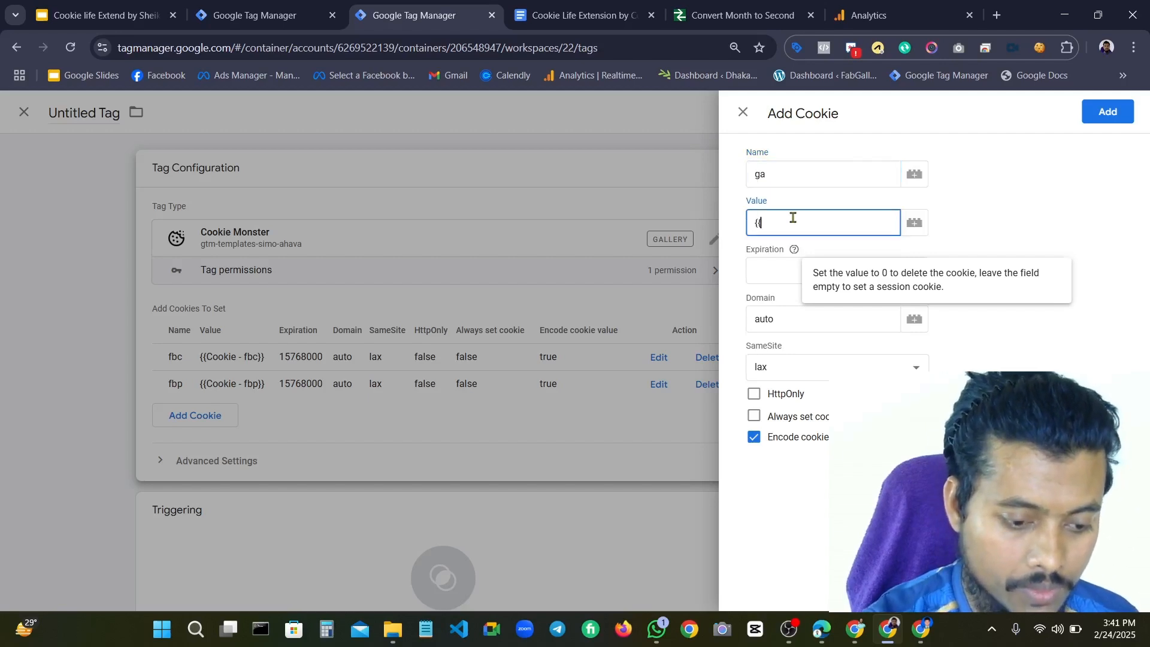
{"action": "left_click", "coordinate": [799, 317]}
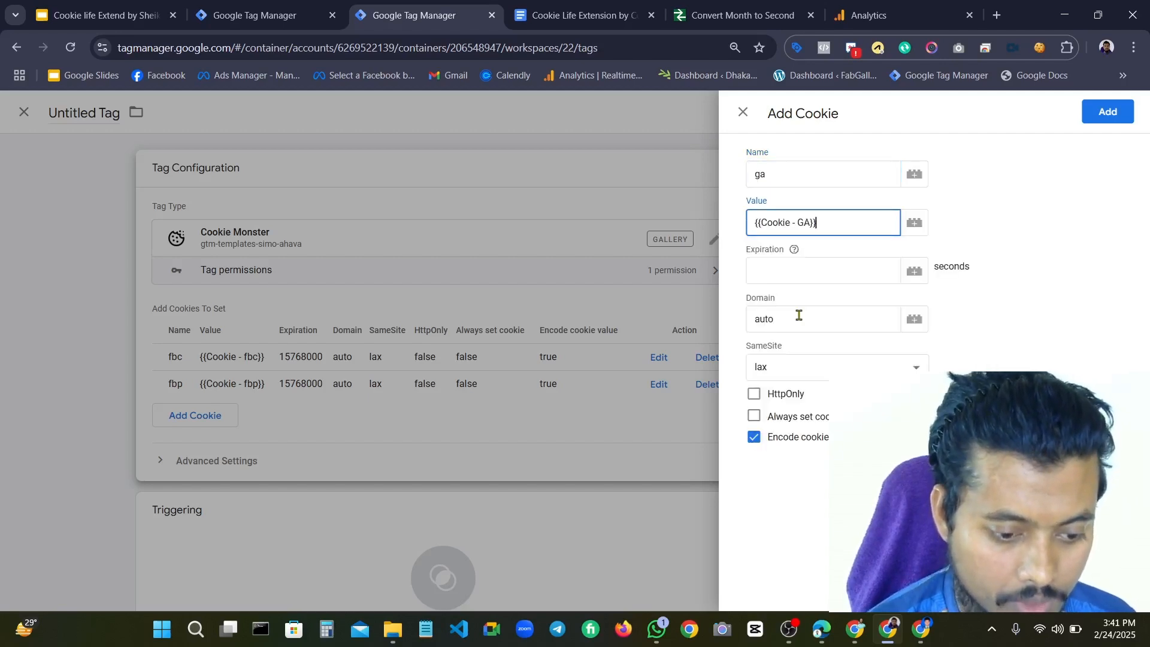
Switch to the UnitConverters.net month-to-second page and convert 24 months to seconds for the ga cookie's expiration
{"action": "left_click", "coordinate": [804, 265]}
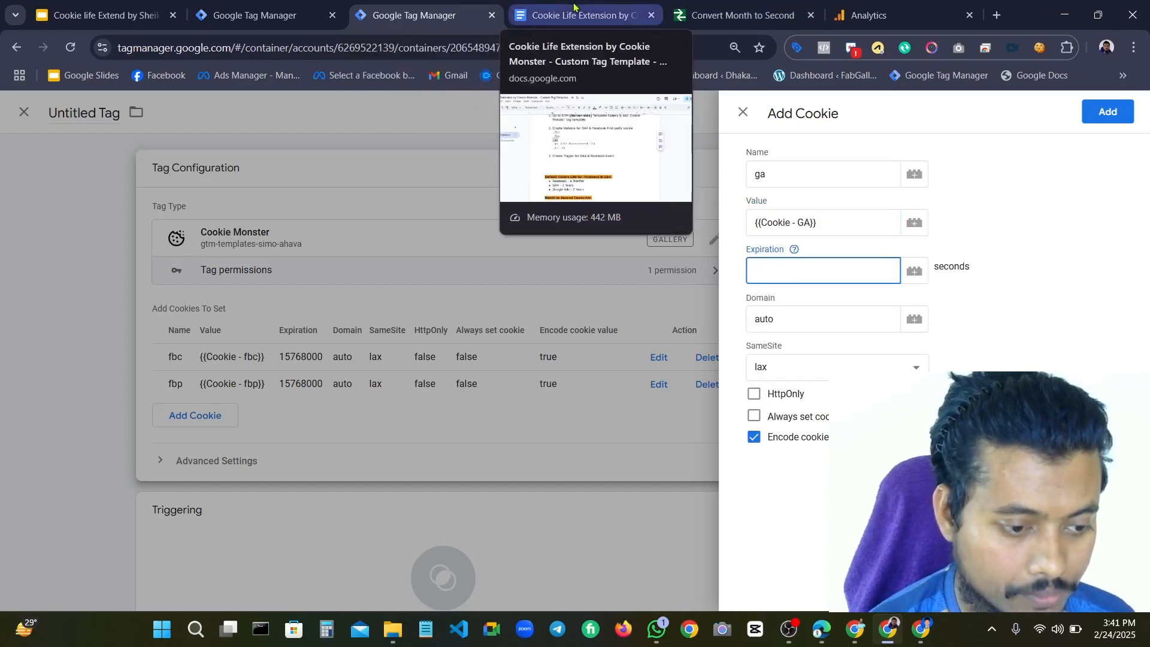
{"action": "left_click", "coordinate": [739, 15]}
{"action": "left_click", "coordinate": [419, 249]}
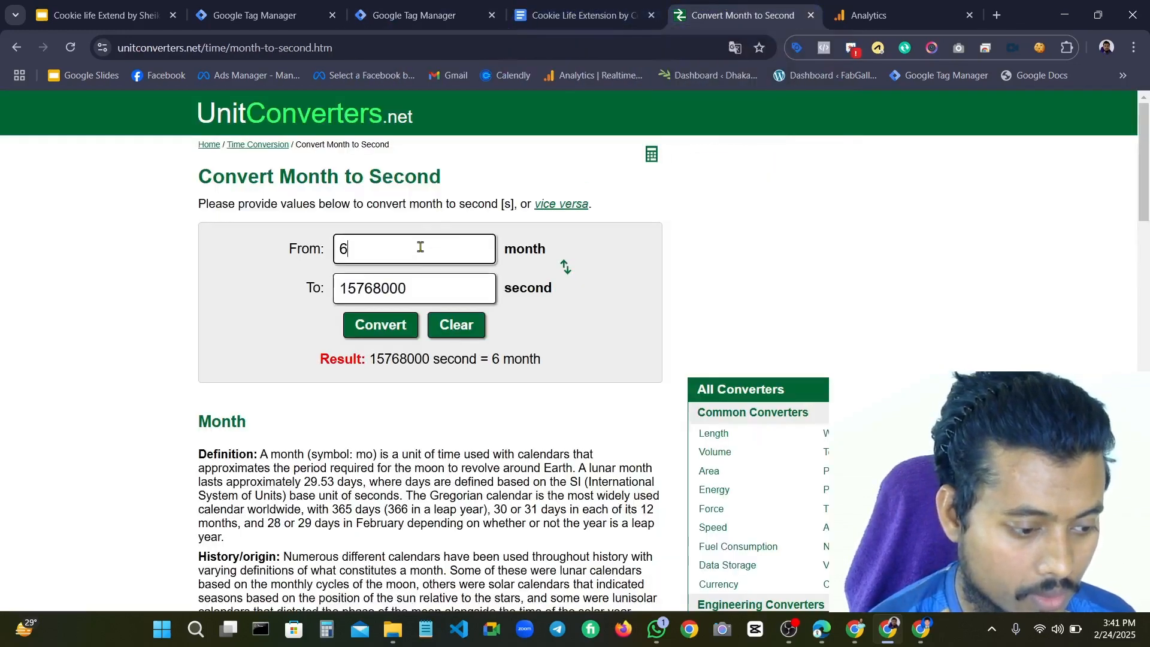
{"action": "key", "text": "BackSpace"}
{"action": "type", "text": "2"}
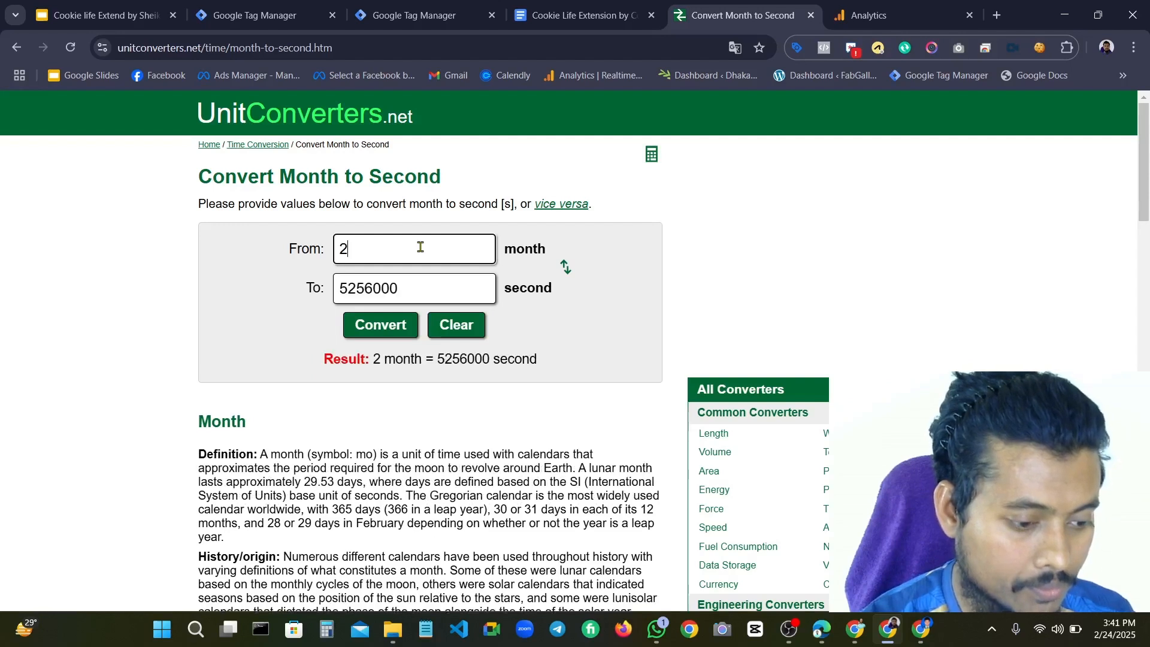
{"action": "type", "text": "2"}
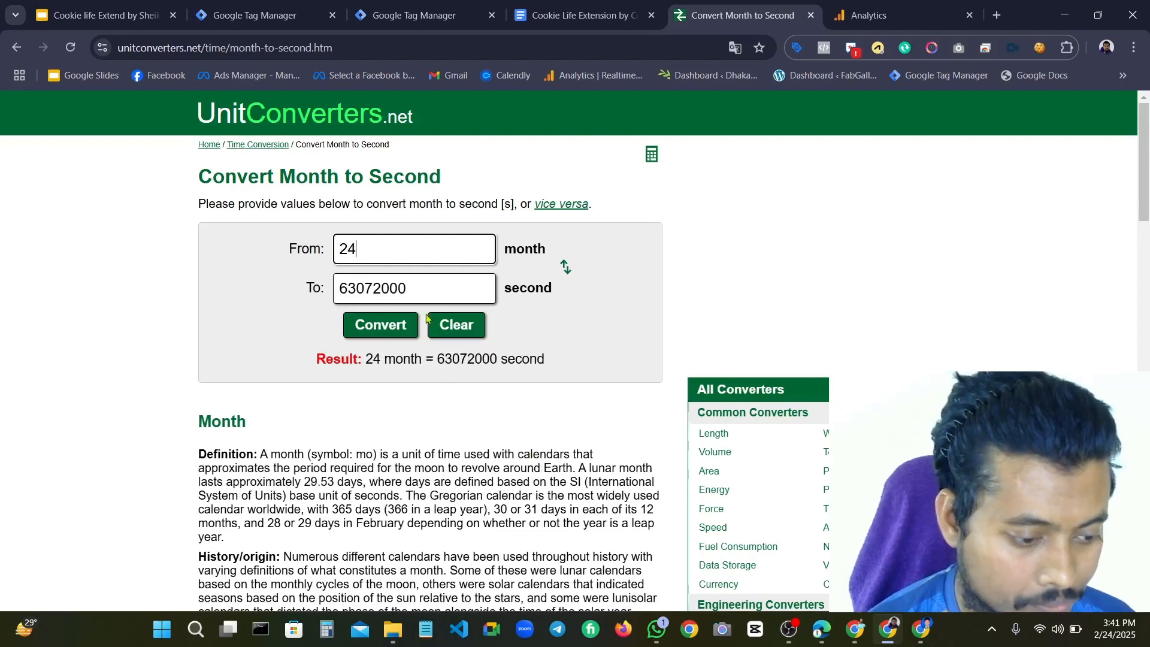
Set the ga cookie's expiration to the converted 63072000 seconds and add the cookie to the tag
{"action": "double_click", "coordinate": [422, 291]}
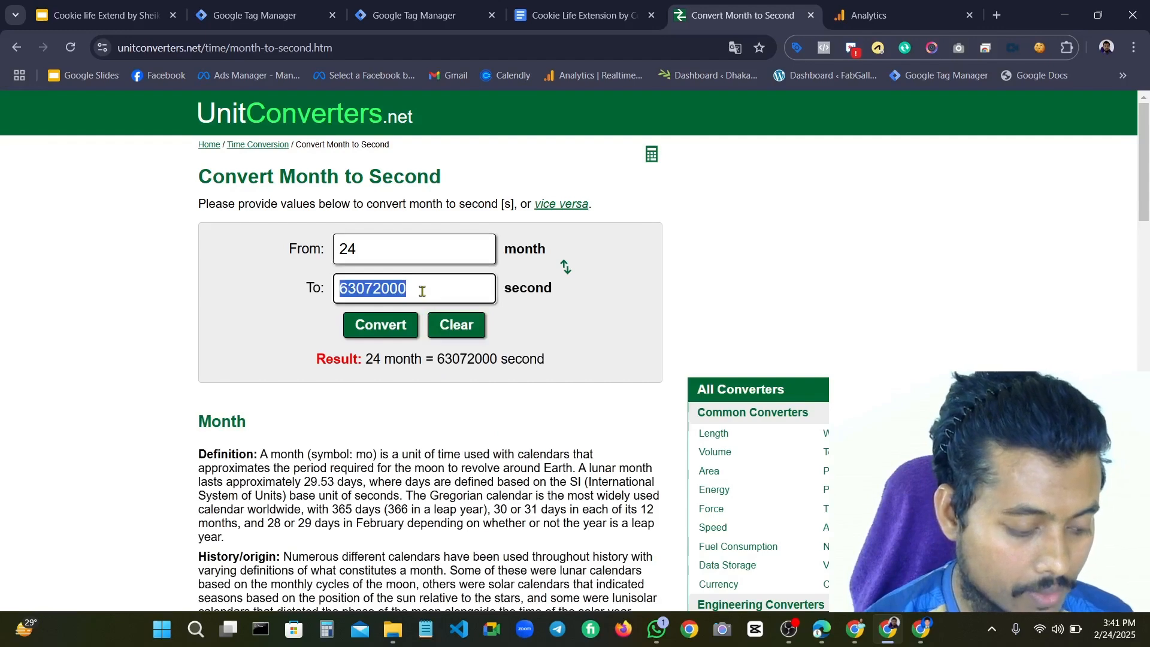
{"action": "key", "text": "ctrl+c"}
{"action": "left_click", "coordinate": [559, 5]}
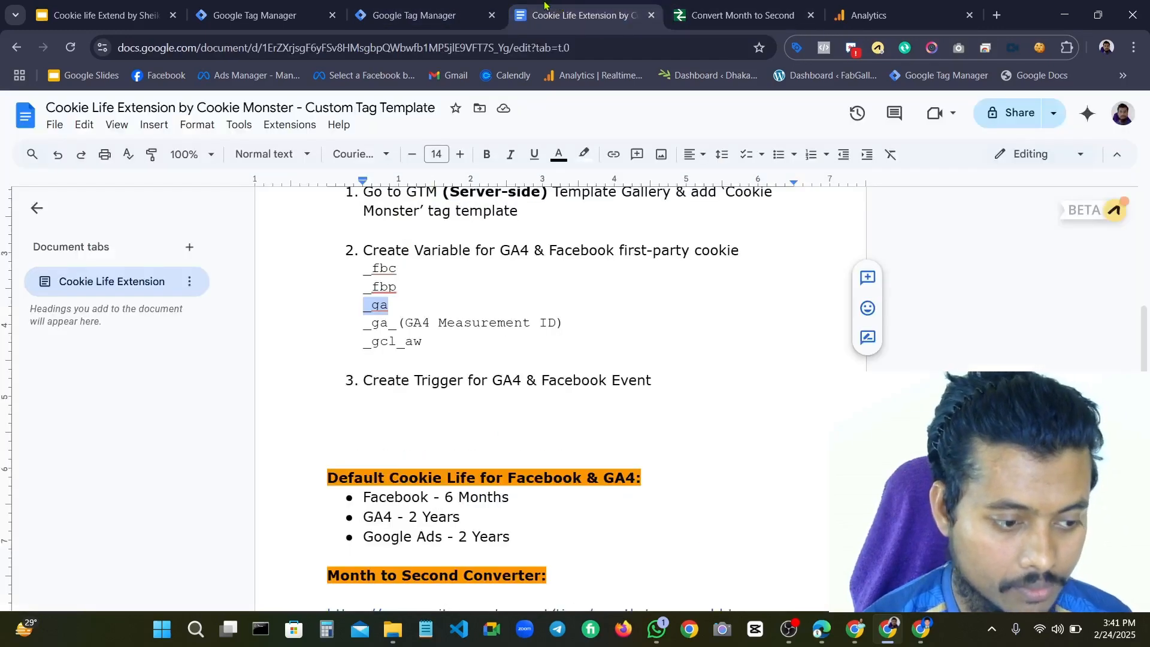
{"action": "left_click", "coordinate": [449, 18]}
{"action": "key", "text": "ctrl+v"}
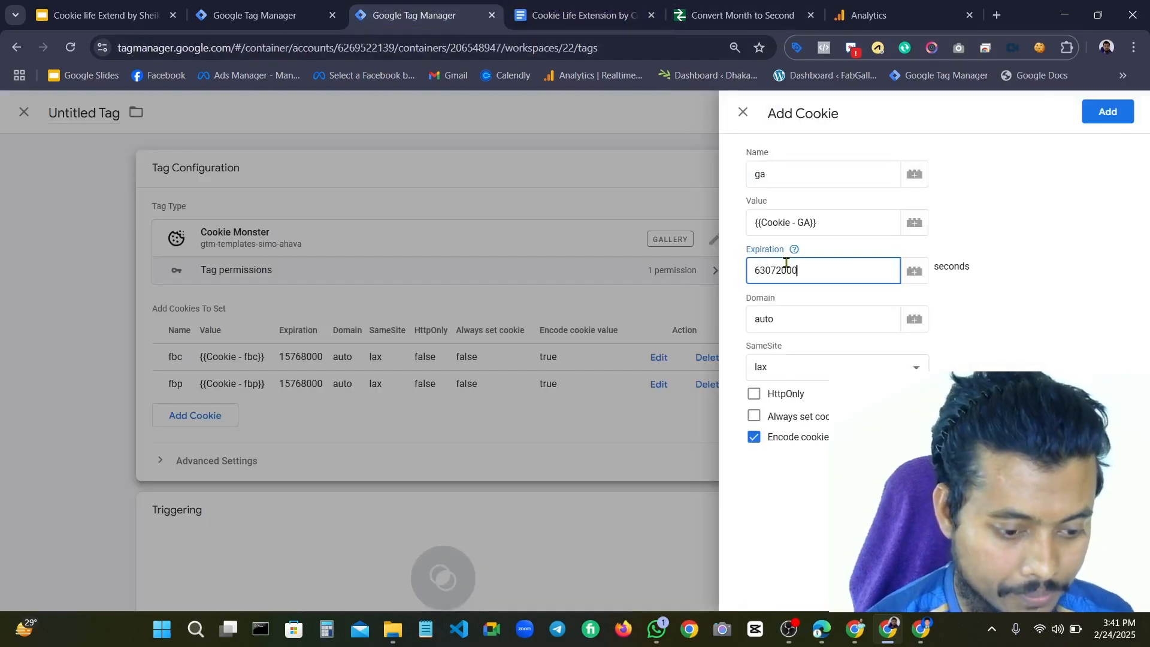
{"action": "left_click", "coordinate": [1105, 113]}
Start a fourth cookie entry and look up the GA4 measurement ID cookie's name in the Cookie Life Extension document
{"action": "left_click", "coordinate": [456, 442]}
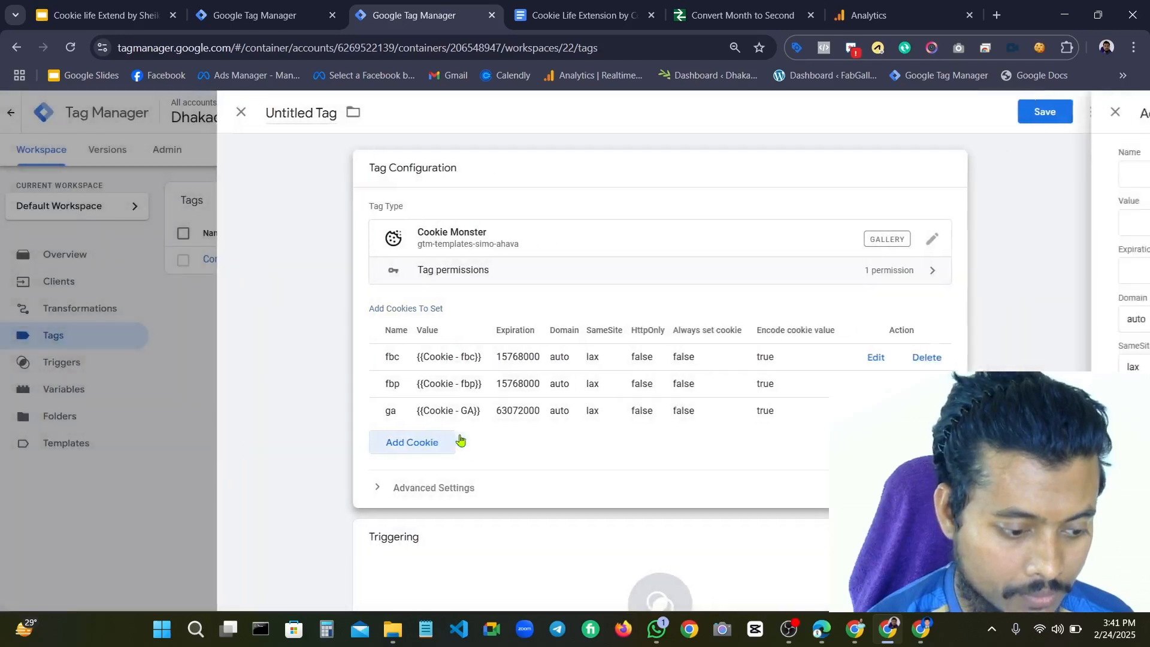
{"action": "left_click", "coordinate": [791, 176]}
{"action": "left_click", "coordinate": [743, 15]}
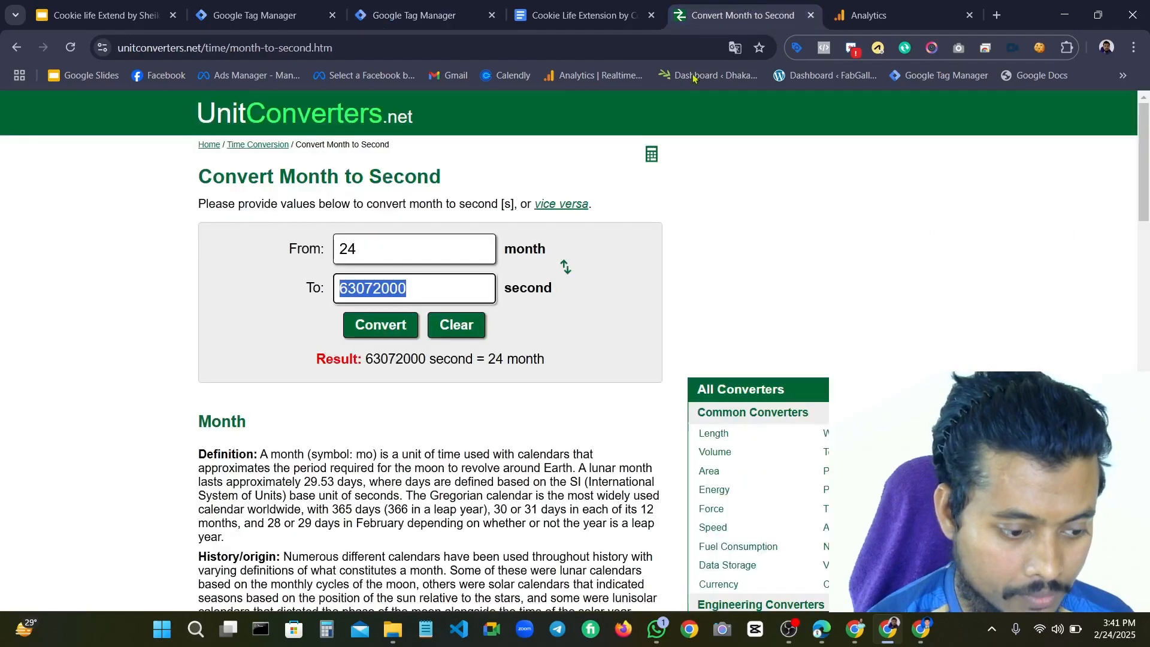
{"action": "left_click", "coordinate": [579, 12]}
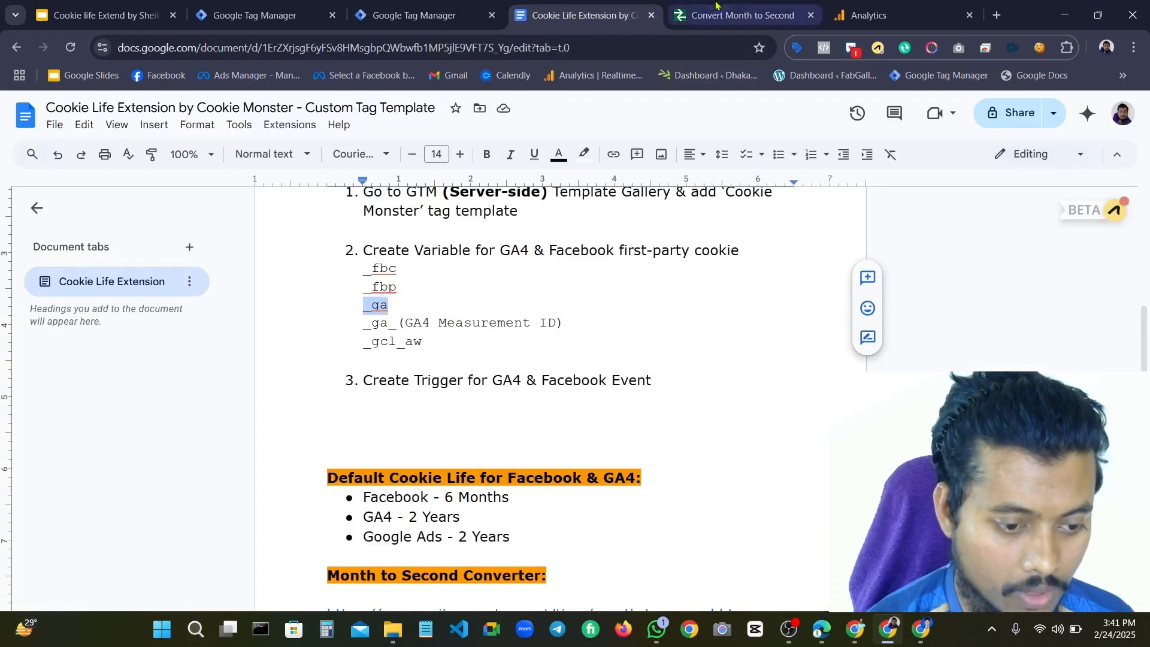
{"action": "left_click", "coordinate": [743, 15]}
{"action": "left_click", "coordinate": [579, 15]}
{"action": "left_click", "coordinate": [746, 15]}
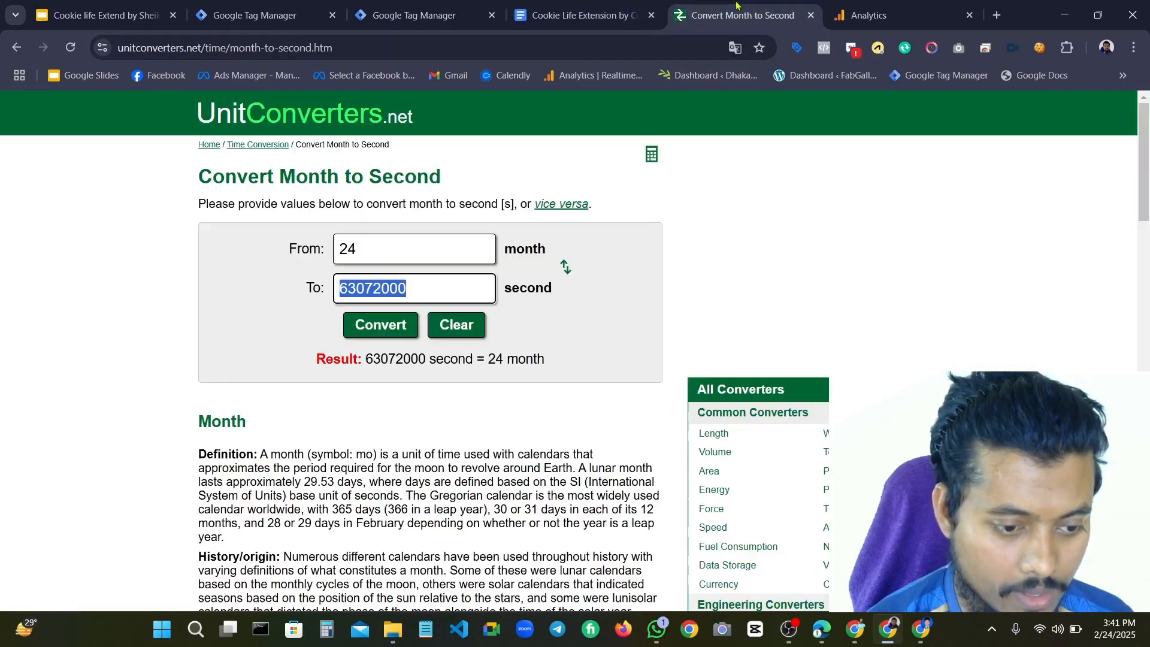
{"action": "left_click", "coordinate": [599, 16]}
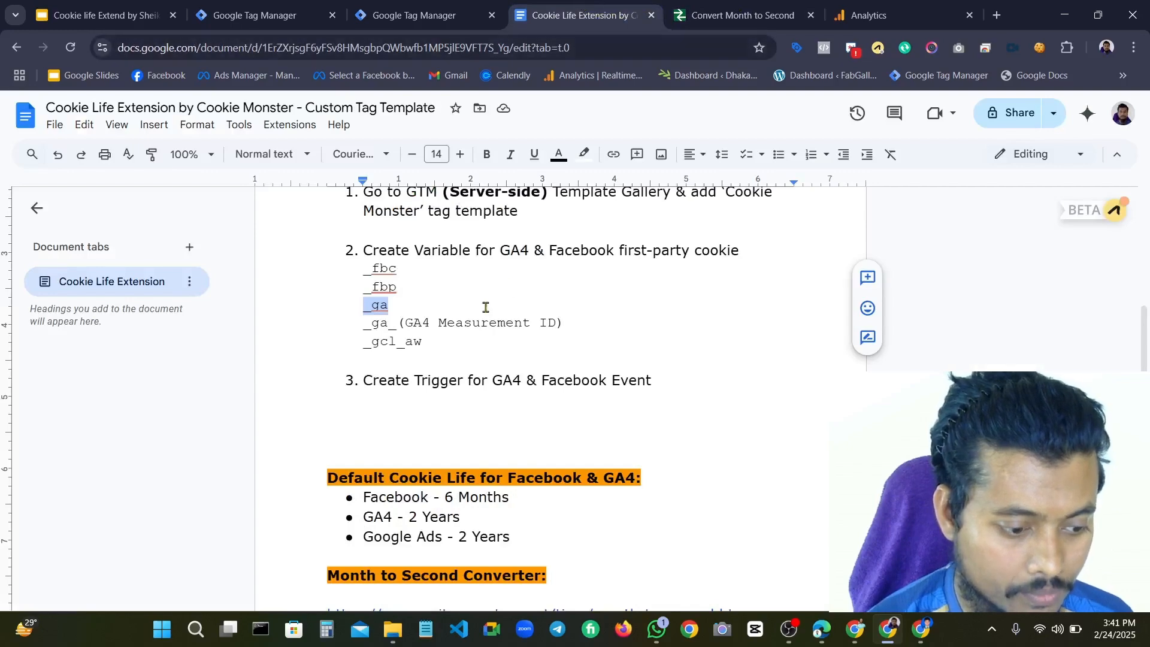
{"action": "left_click_drag", "start_coordinate": [414, 322], "coordinate": [462, 322]}
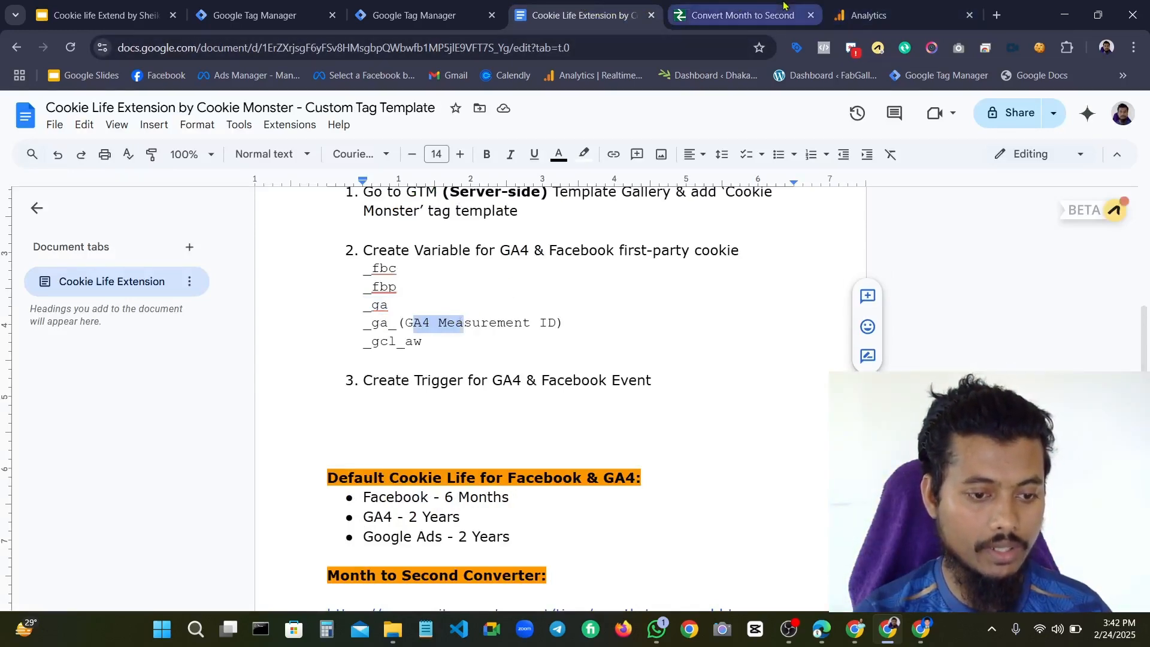
{"action": "left_click", "coordinate": [743, 15]}
{"action": "left_click", "coordinate": [527, 12]}
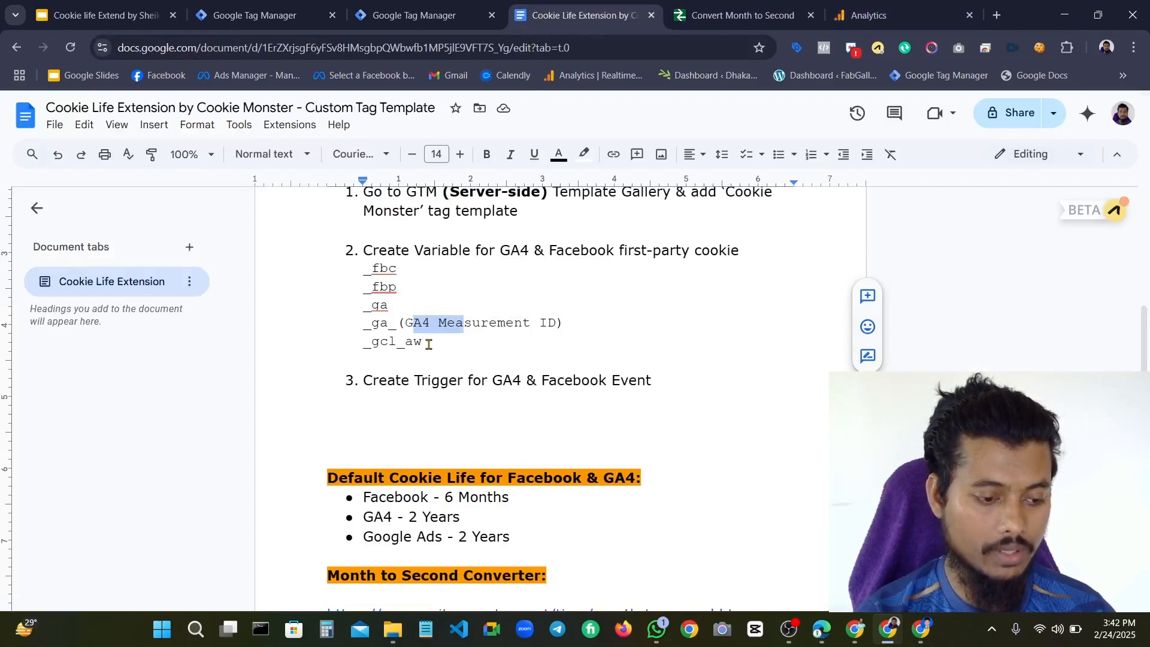
{"action": "left_click", "coordinate": [420, 15]}
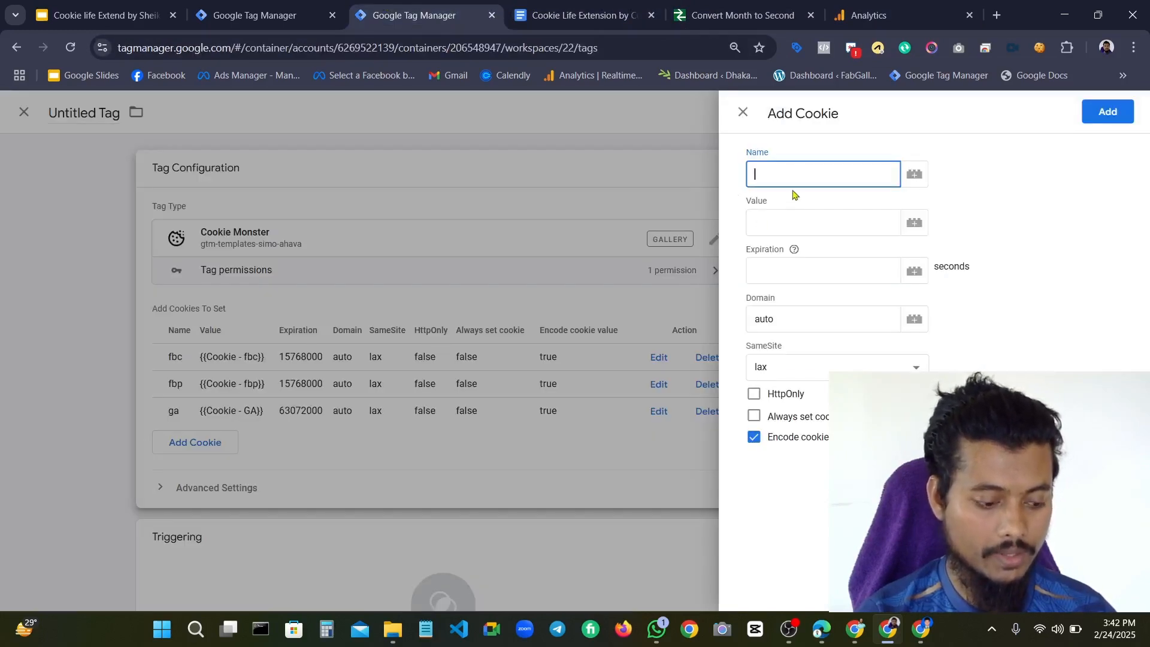
Name the fourth cookie ga, using the previously copied _ga_ without its underscores
{"action": "key", "text": "super+v"}
{"action": "scroll", "coordinate": [819, 338], "scroll_direction": "down", "scroll_amount": 5}
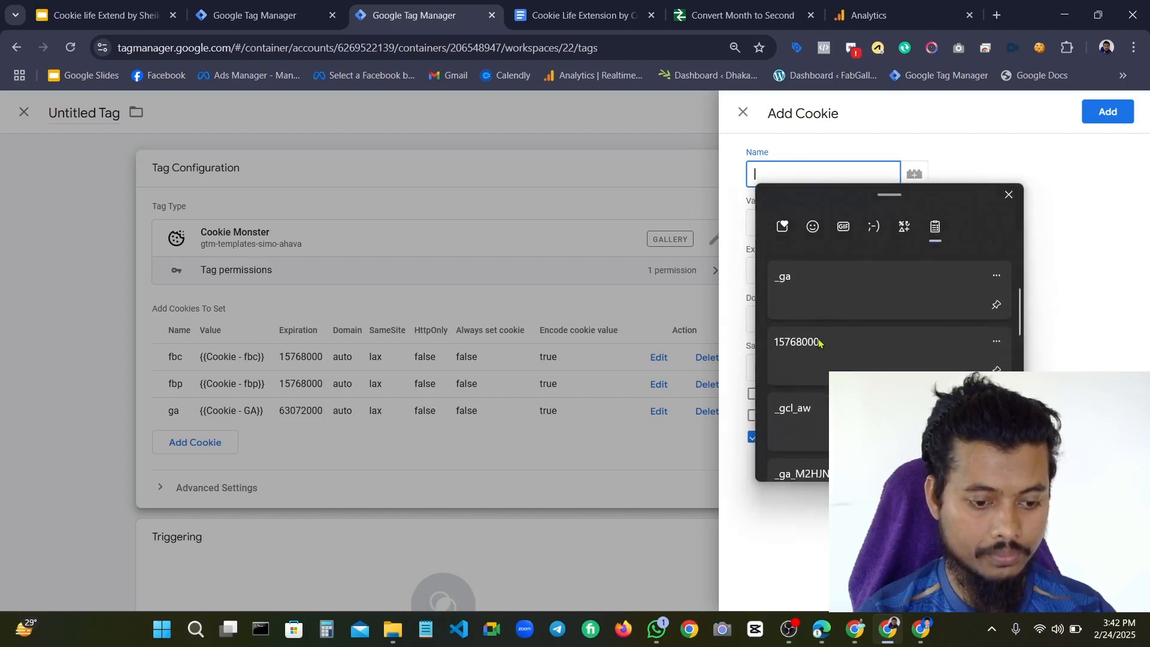
{"action": "scroll", "coordinate": [813, 350], "scroll_direction": "down", "scroll_amount": 2}
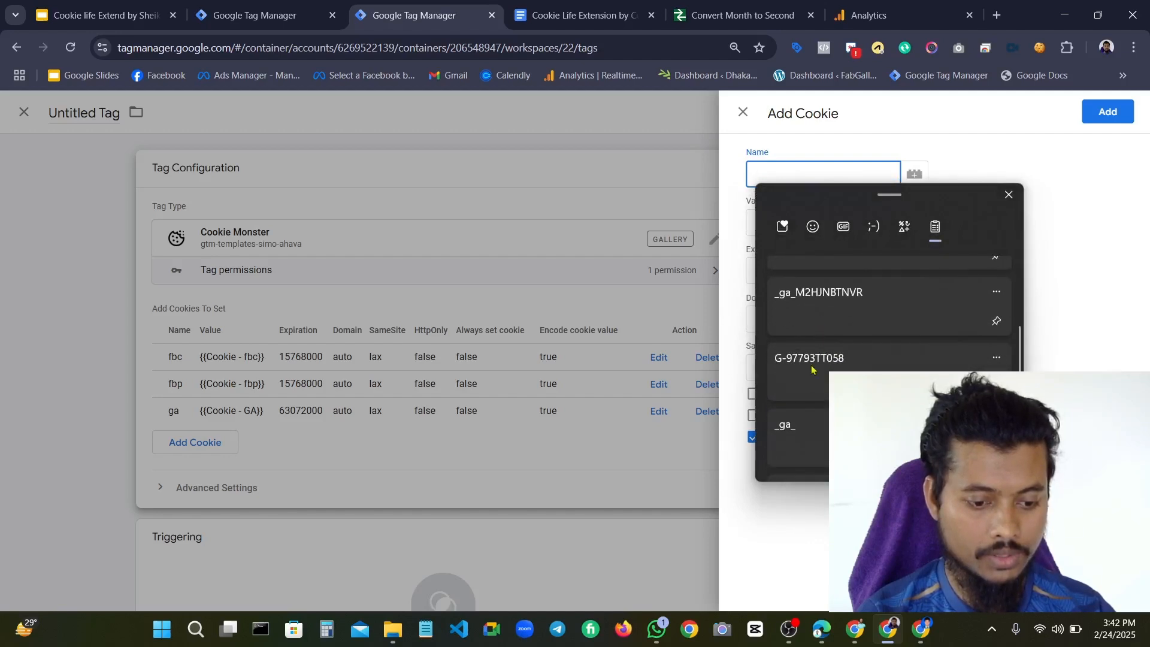
{"action": "left_click", "coordinate": [812, 432]}
{"action": "left_click", "coordinate": [793, 249]}
{"action": "left_click", "coordinate": [757, 175]}
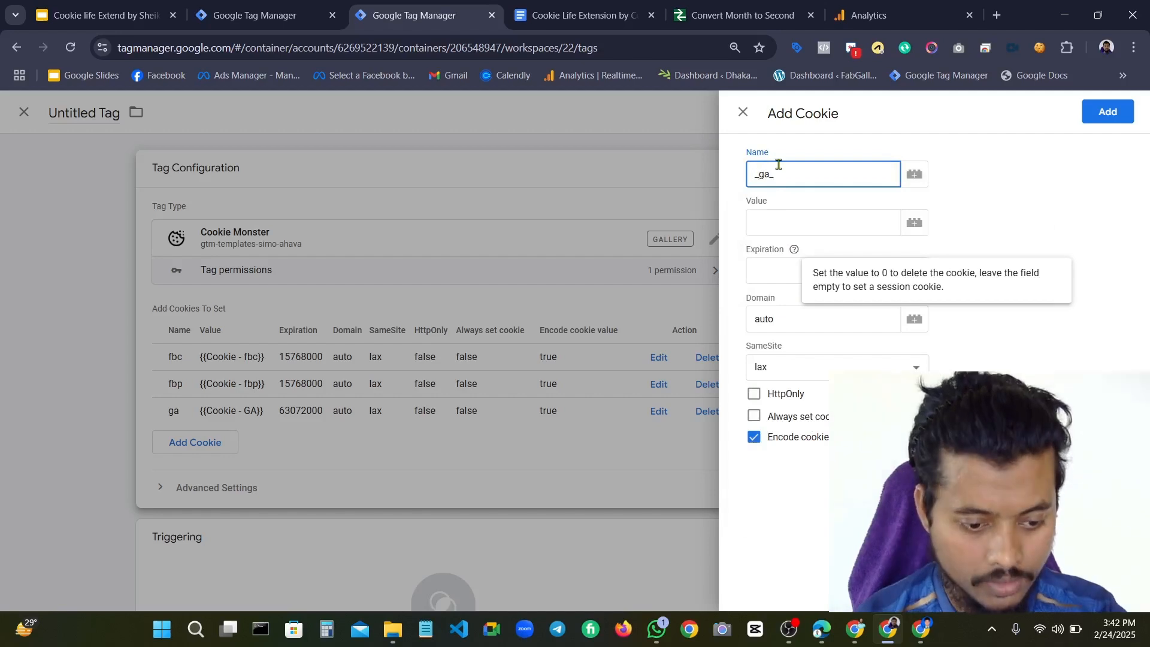
{"action": "key", "text": "BackSpace"}
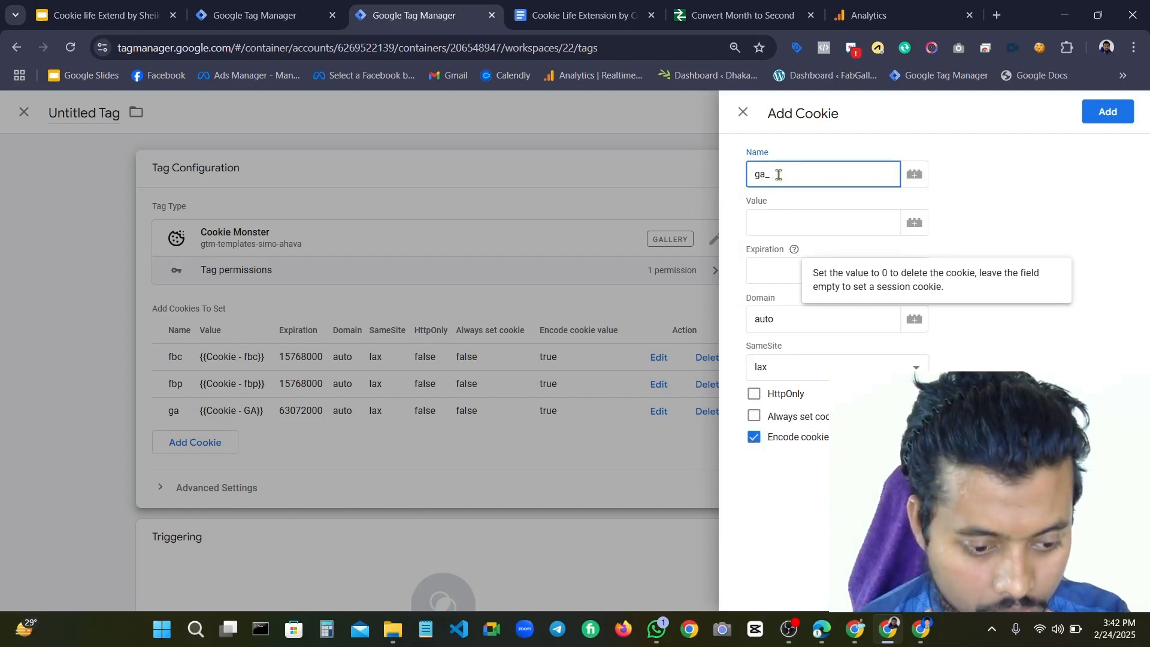
Set the fourth cookie's value to the previously copied _ga_M2HJNBTNVR and add the cookie to the tag
{"action": "left_click", "coordinate": [790, 226]}
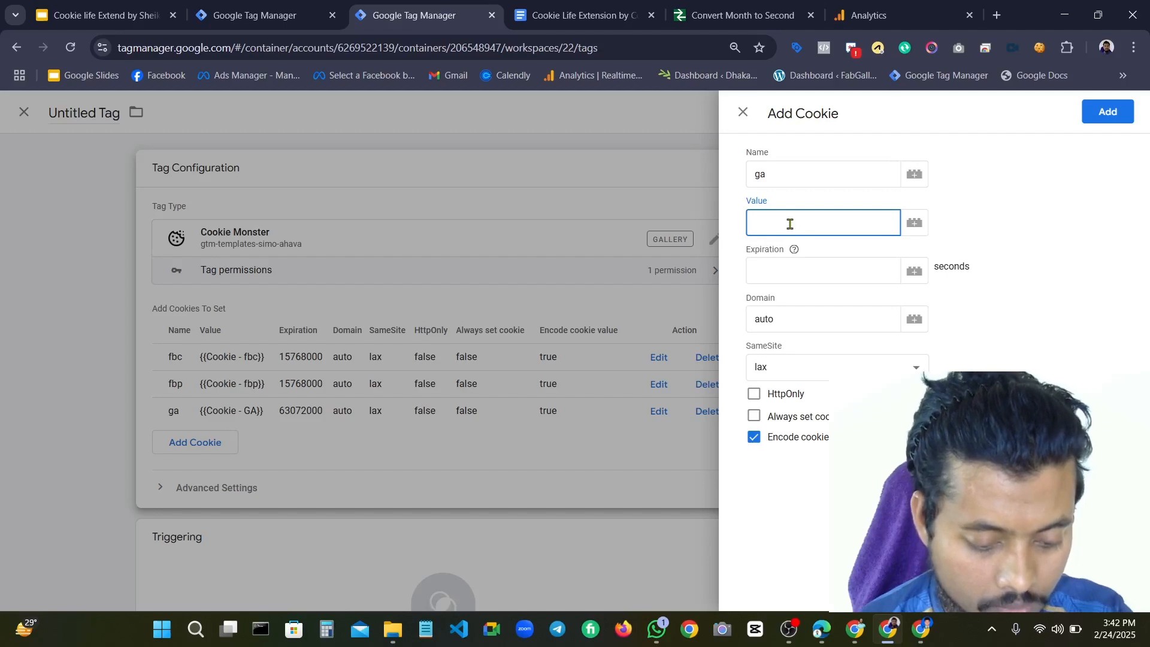
{"action": "key", "text": "super+v"}
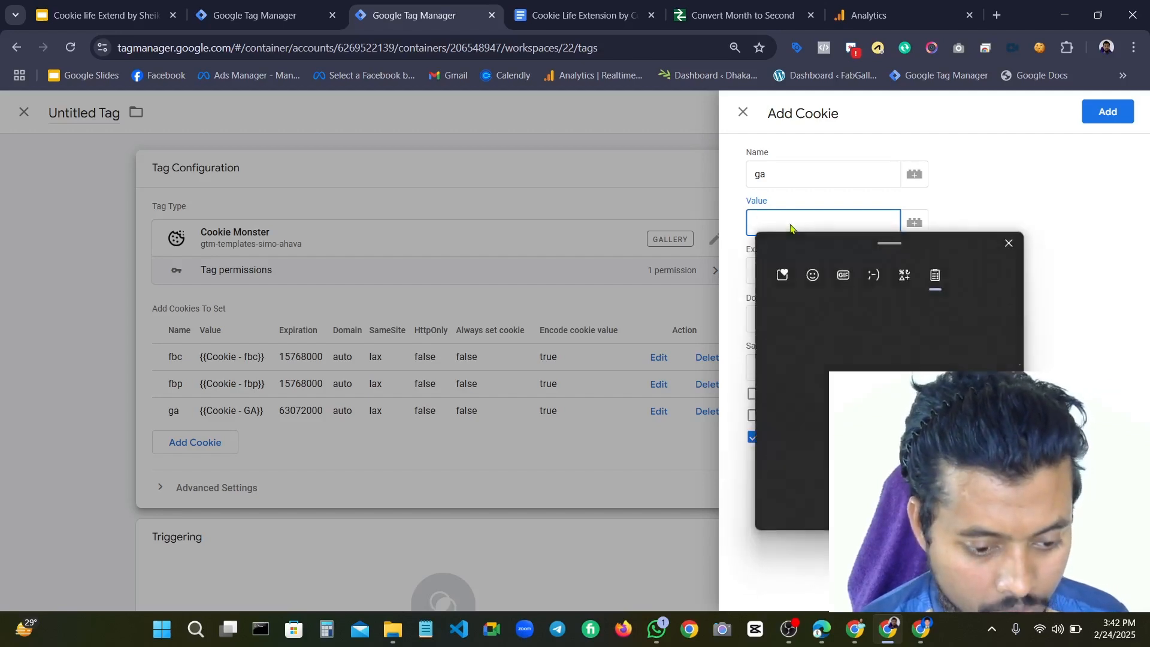
{"action": "key", "text": "Down"}
{"action": "key", "text": "Down"}
{"action": "key", "text": "Down"}
{"action": "key", "text": "Down"}
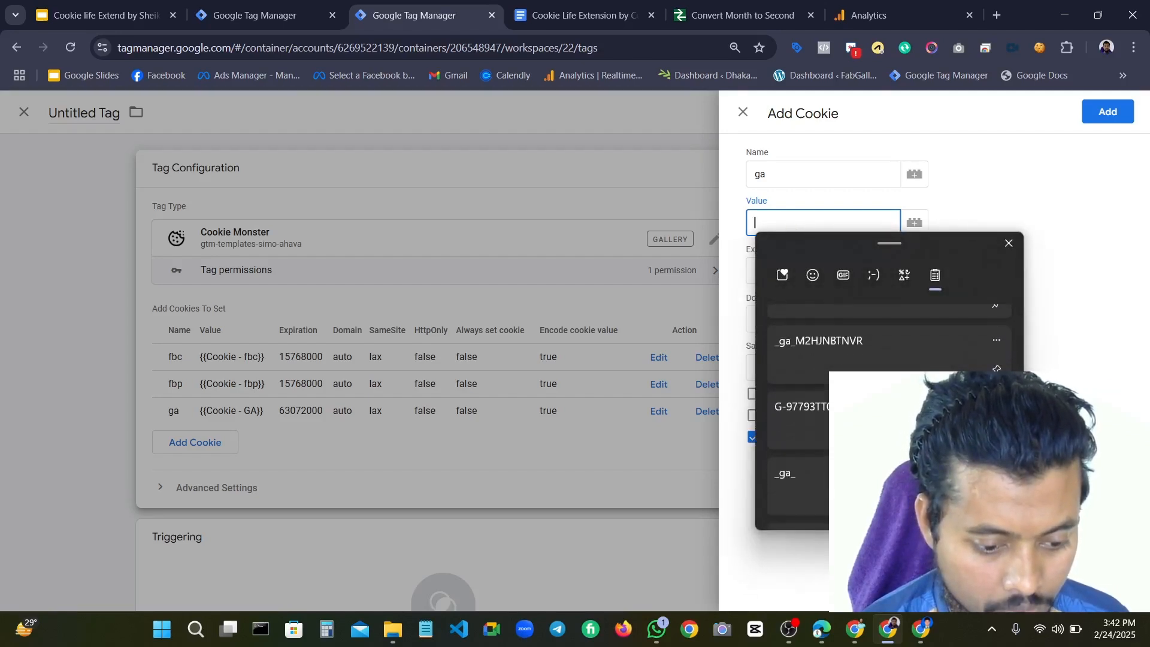
{"action": "key", "text": "Up"}
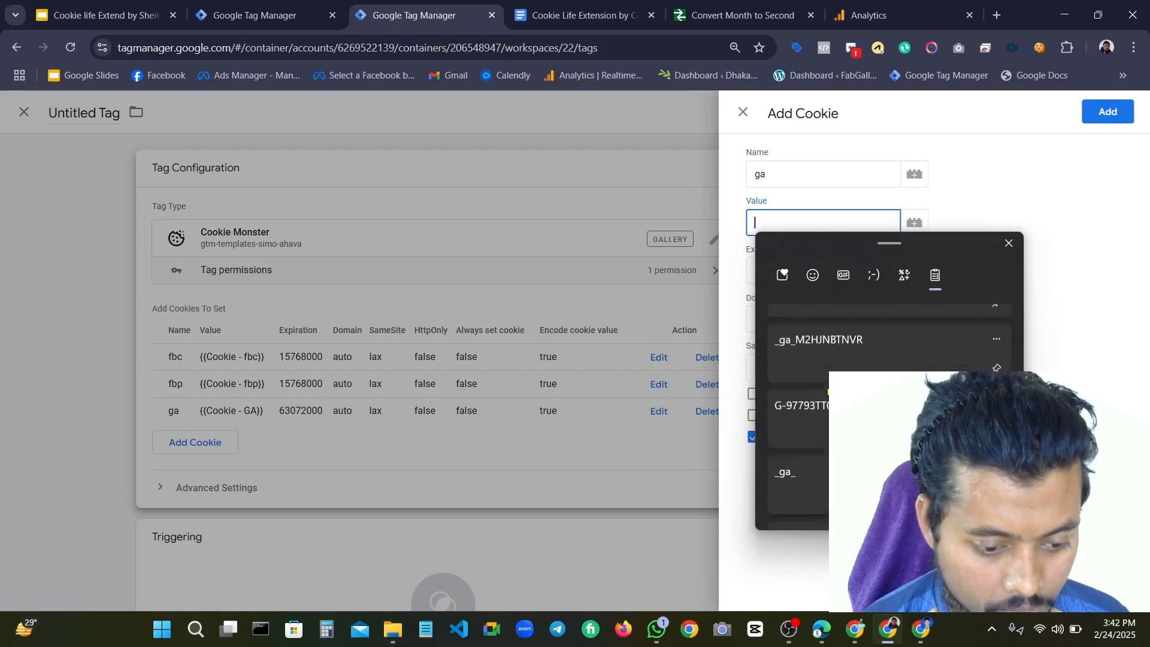
{"action": "key", "text": "Return"}
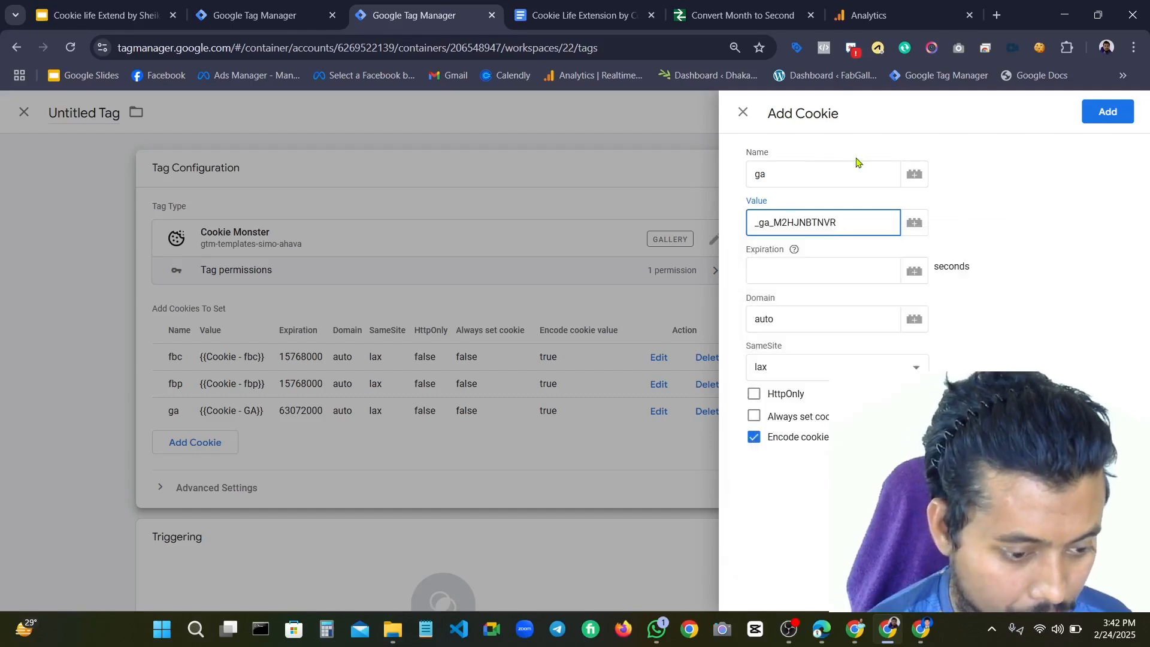
{"action": "left_click", "coordinate": [1092, 112]}
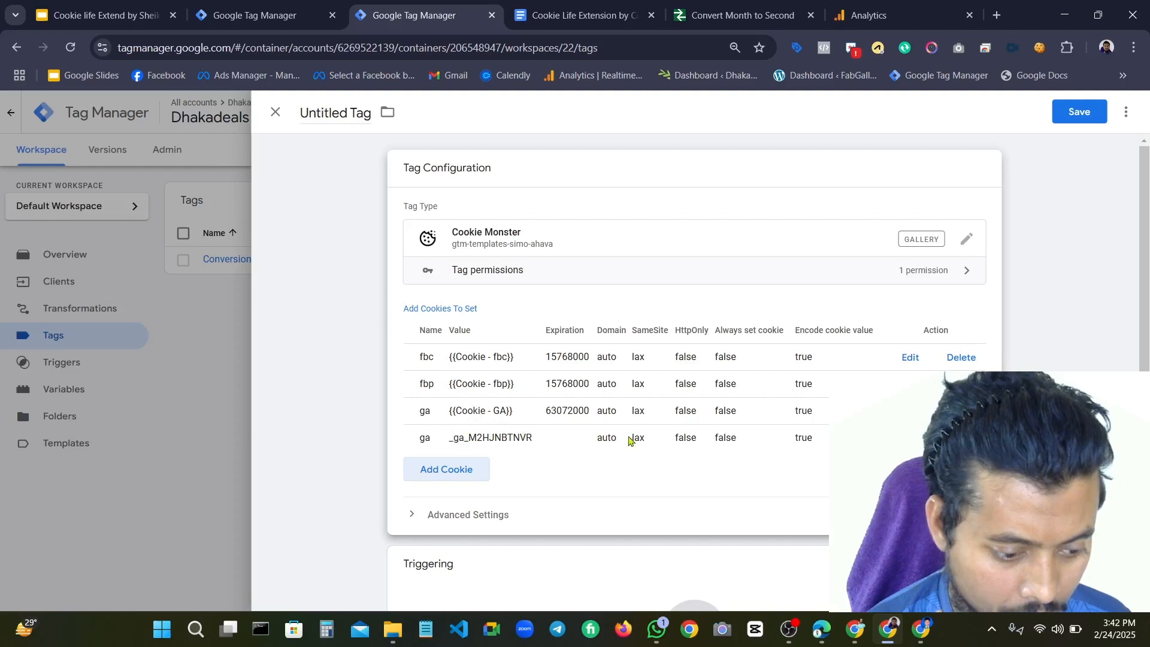
Edit the cookie with value _ga_M2HJNBTNVR, set its expiration to 63072000 seconds, and save it
{"action": "left_click", "coordinate": [508, 438]}
{"action": "left_click", "coordinate": [911, 438]}
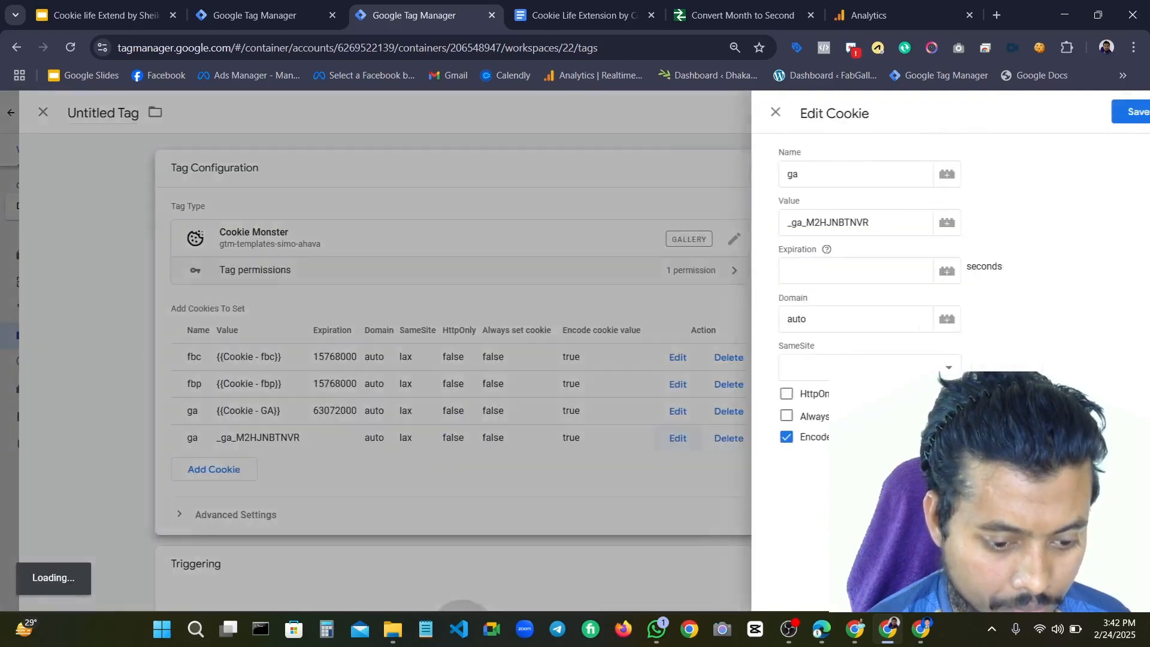
{"action": "left_click", "coordinate": [796, 264]}
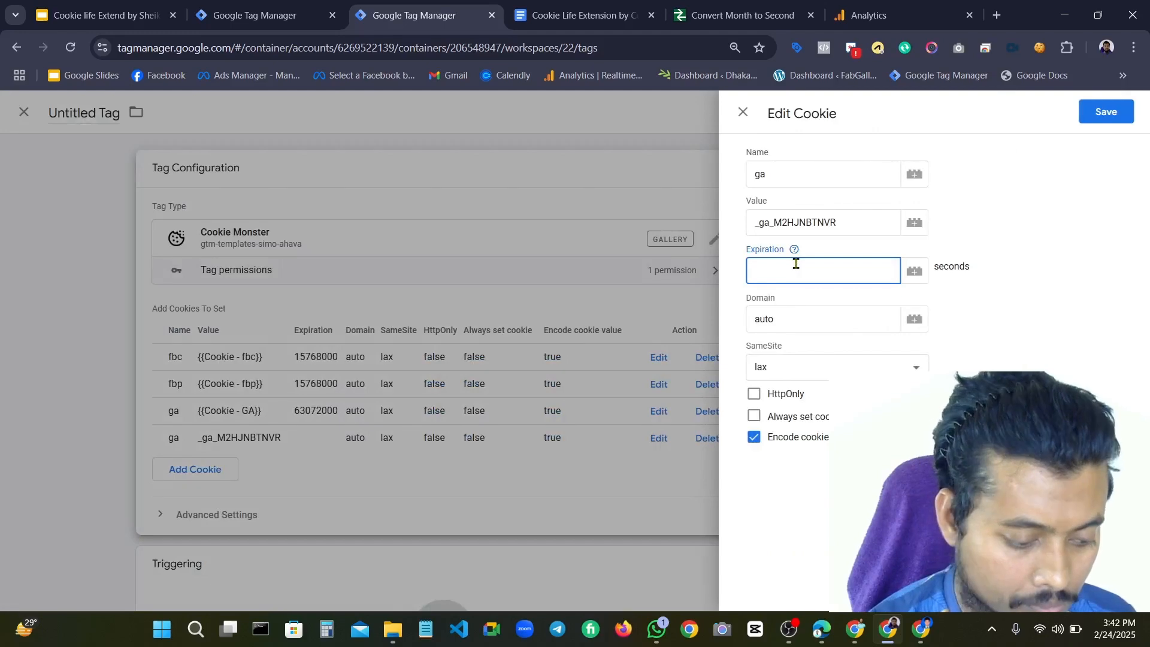
{"action": "key", "text": "super+v"}
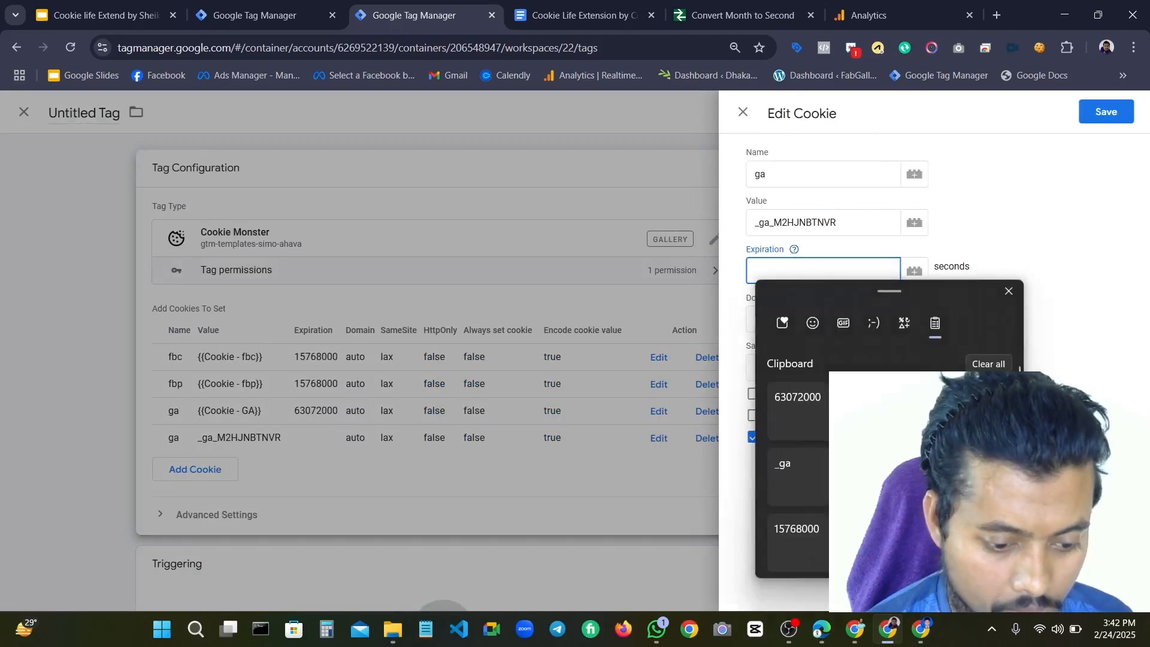
{"action": "key", "text": "Return"}
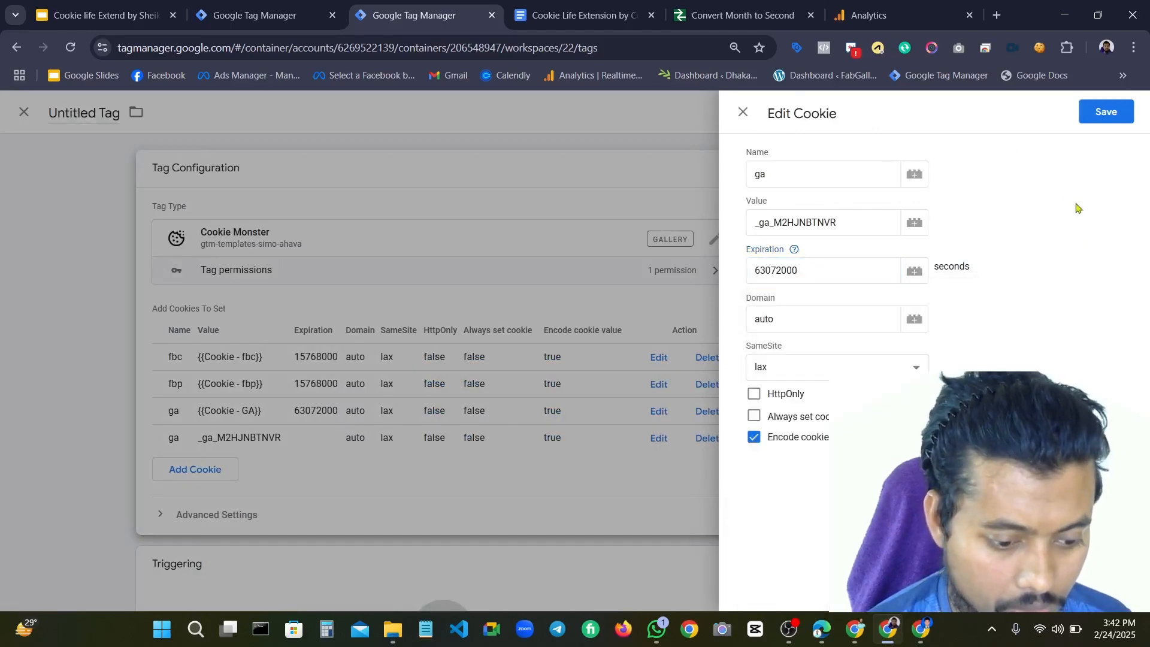
{"action": "left_click", "coordinate": [1114, 119]}
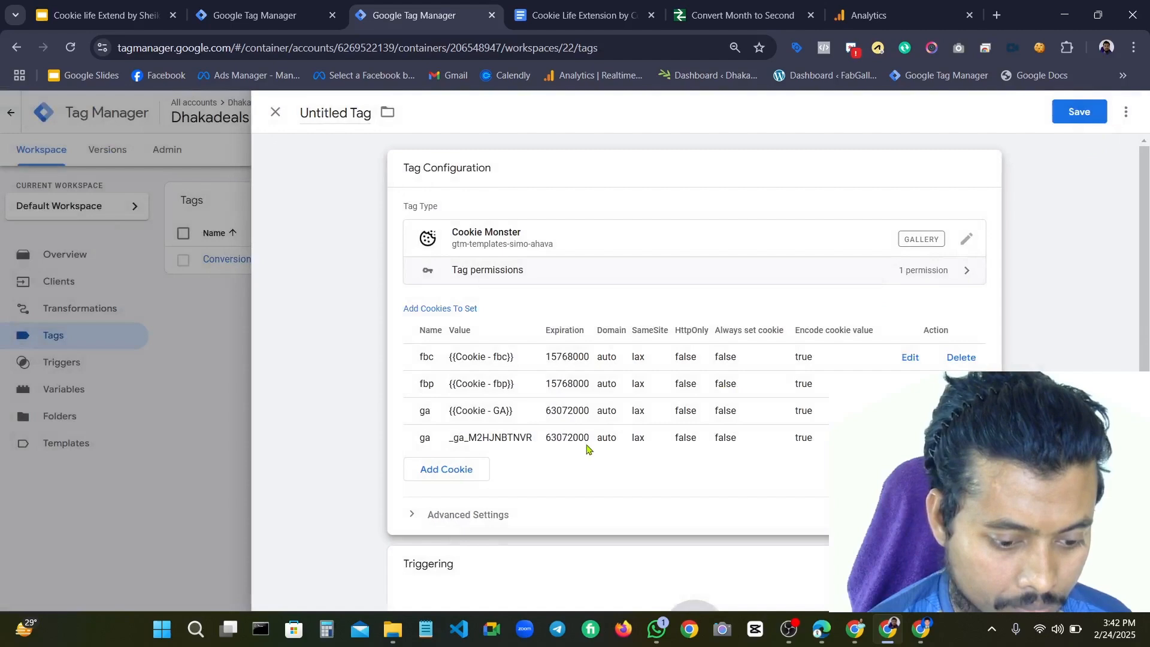
Start a fifth cookie entry and name it gcl_aw, using the document's _gcl_aw name without its leading underscore
{"action": "left_click", "coordinate": [449, 470]}
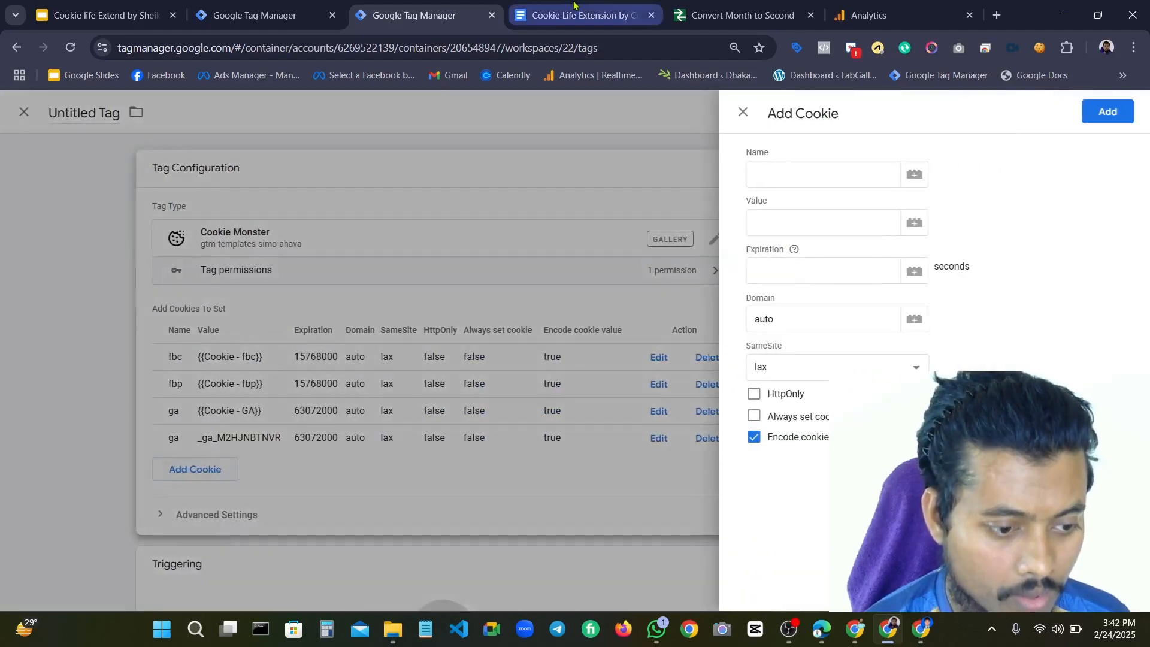
{"action": "left_click", "coordinate": [621, 6]}
{"action": "scroll", "coordinate": [470, 437], "scroll_direction": "down", "scroll_amount": 3}
{"action": "scroll", "coordinate": [506, 317], "scroll_direction": "up", "scroll_amount": 3}
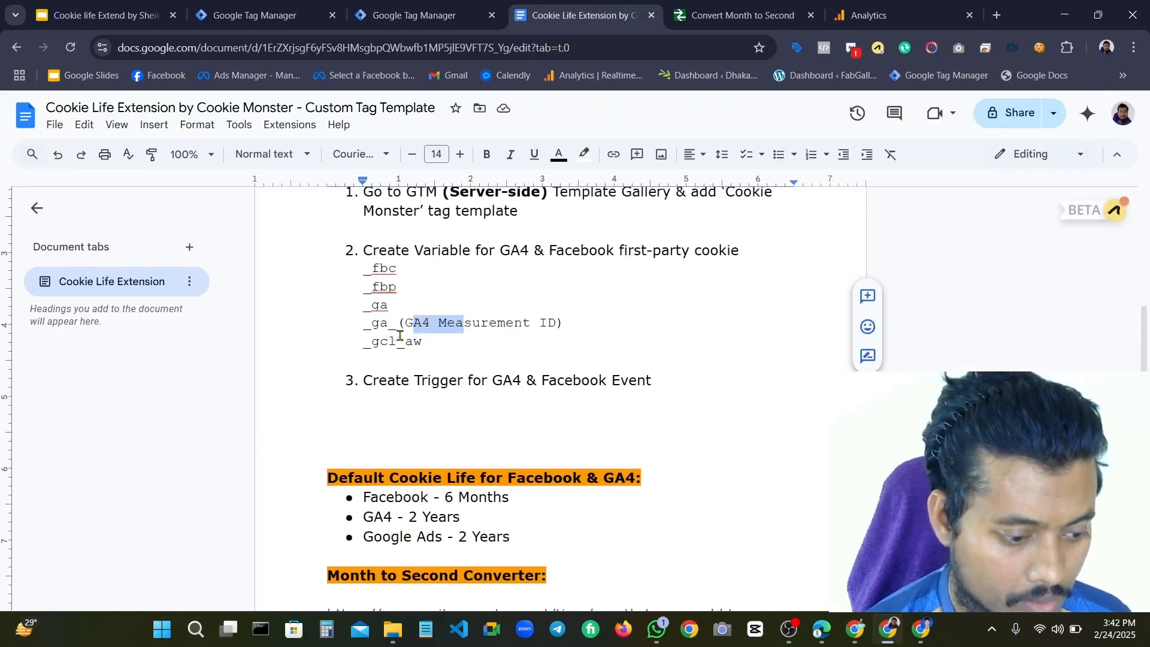
{"action": "mouse_move", "coordinate": [423, 343]}
{"action": "left_mouse_down"}
{"action": "mouse_move", "coordinate": [291, 334]}
{"action": "mouse_move", "coordinate": [330, 355]}
{"action": "mouse_move", "coordinate": [441, 349]}
{"action": "mouse_move", "coordinate": [423, 344]}
{"action": "left_mouse_up"}
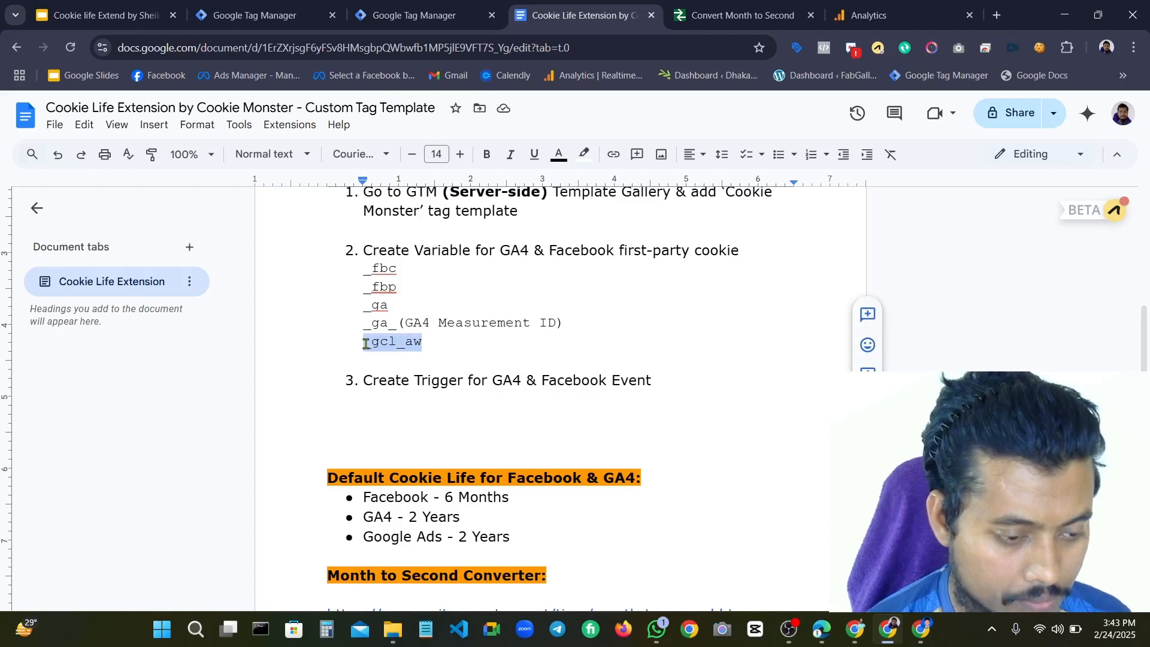
{"action": "left_click", "coordinate": [426, 15]}
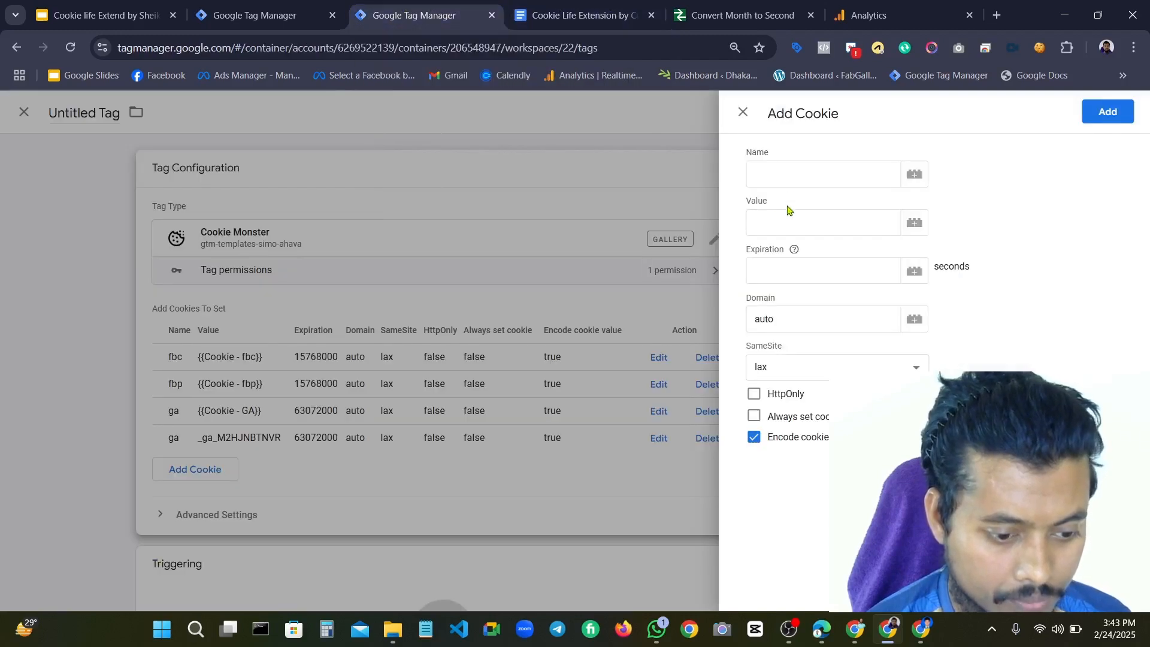
{"action": "left_click", "coordinate": [795, 169]}
{"action": "type", "text": "_gcl_aw"}
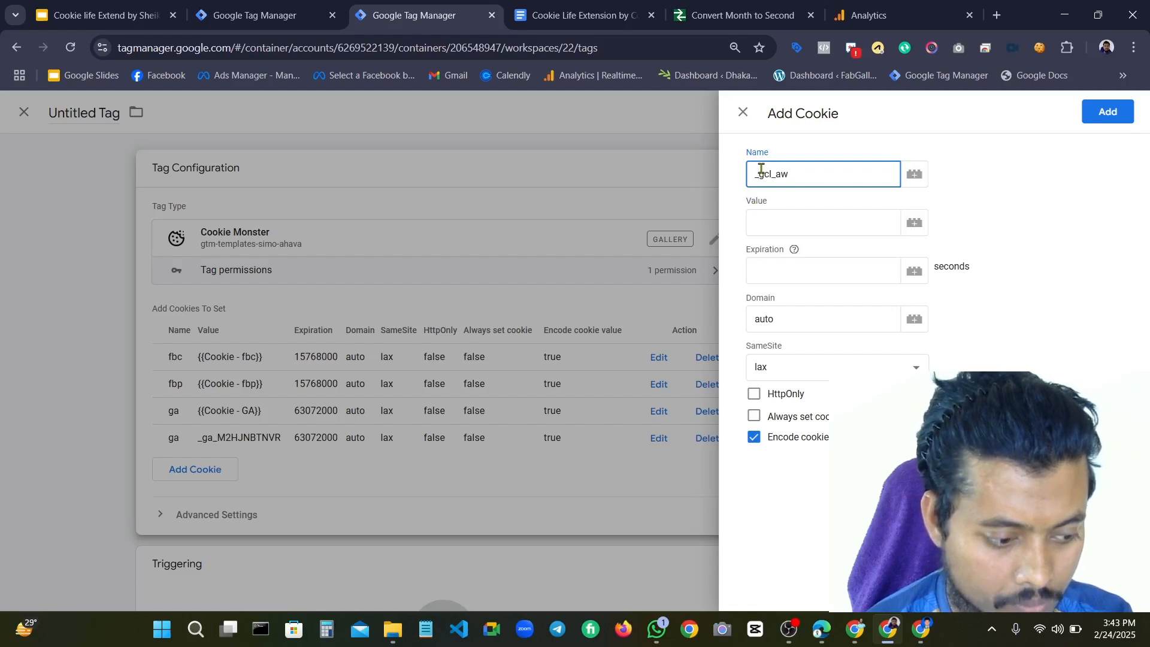
{"action": "left_click", "coordinate": [760, 174]}
{"action": "key", "text": "BackSpace"}
Set the gcl_aw cookie's value to the {{Cookie - Gads}} variable and add the cookie to the tag
{"action": "left_click", "coordinate": [806, 221]}
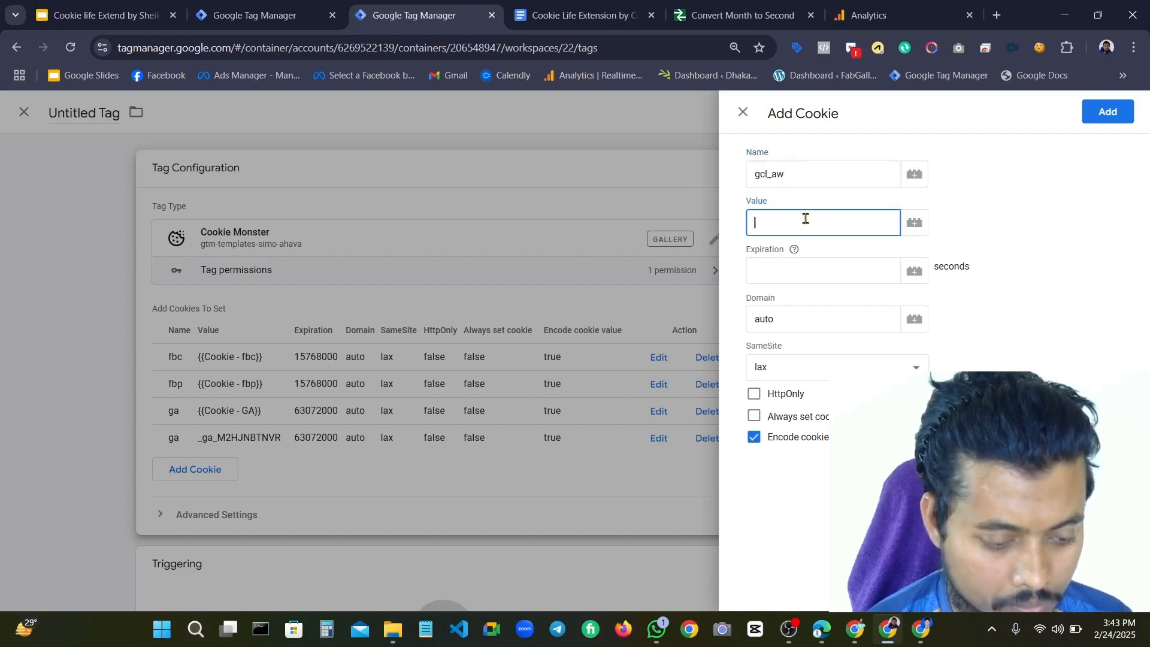
{"action": "type", "text": "{{"}
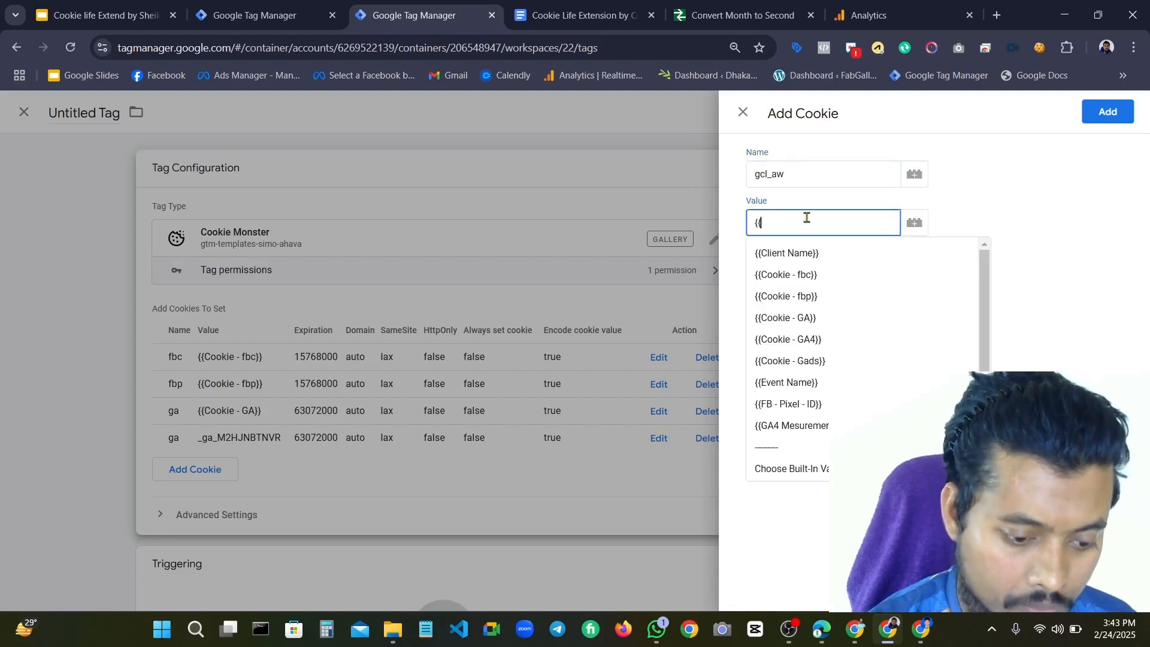
{"action": "left_click", "coordinate": [829, 366]}
{"action": "left_click", "coordinate": [1082, 113]}
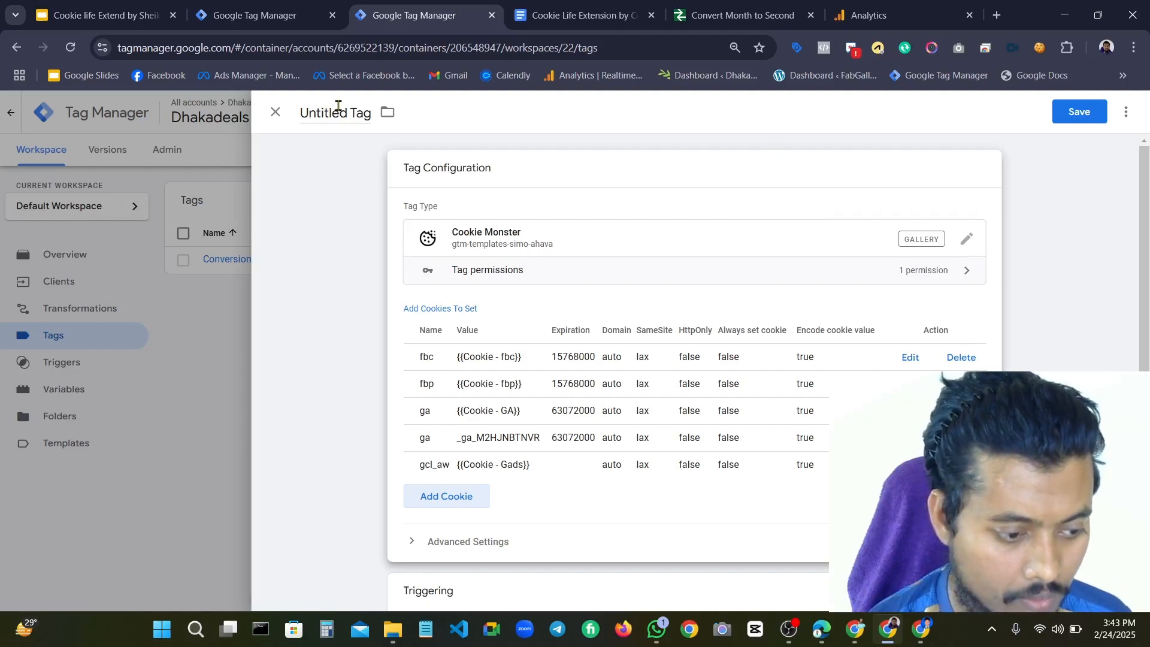
Assign Client Name - Trigger as the firing trigger of the untitled Cookie Monster tag
{"action": "left_click", "coordinate": [1055, 114]}
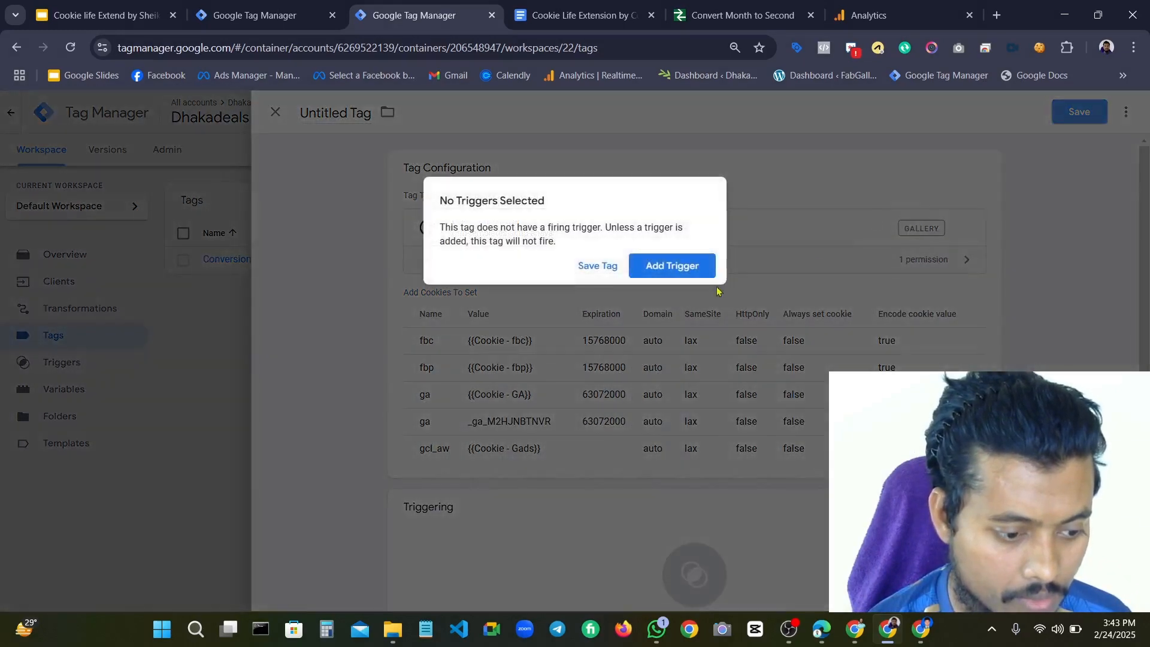
{"action": "left_click", "coordinate": [663, 267]}
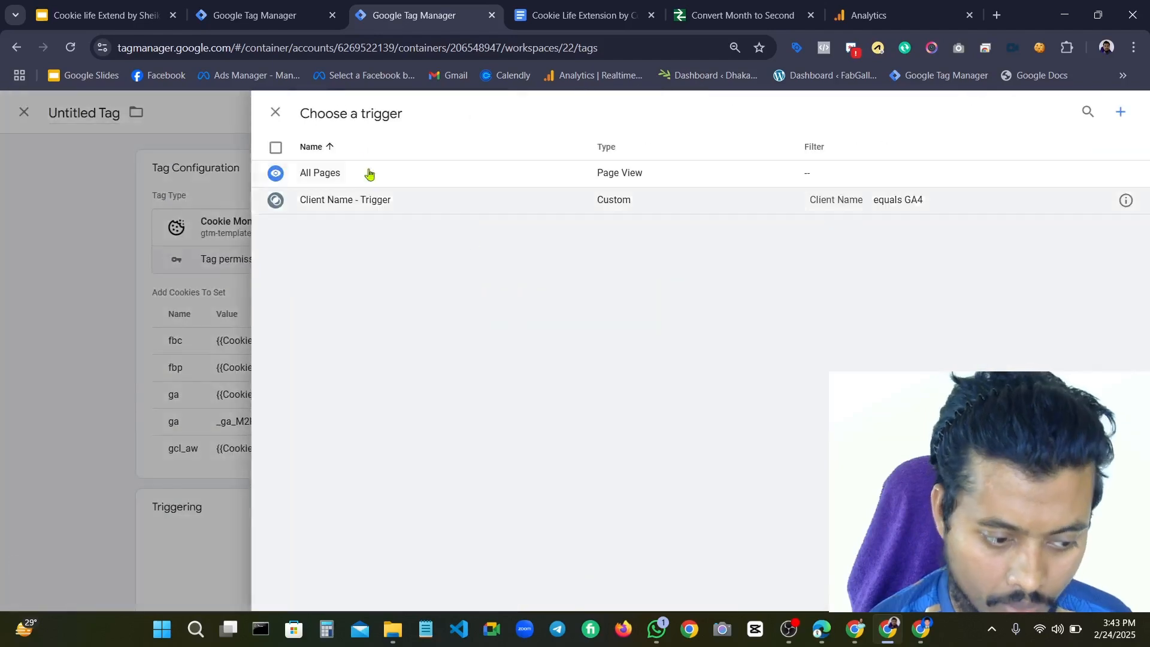
{"action": "left_click", "coordinate": [378, 210]}
{"action": "scroll", "coordinate": [692, 342], "scroll_direction": "down", "scroll_amount": 2}
{"action": "scroll", "coordinate": [470, 300], "scroll_direction": "up", "scroll_amount": 2}
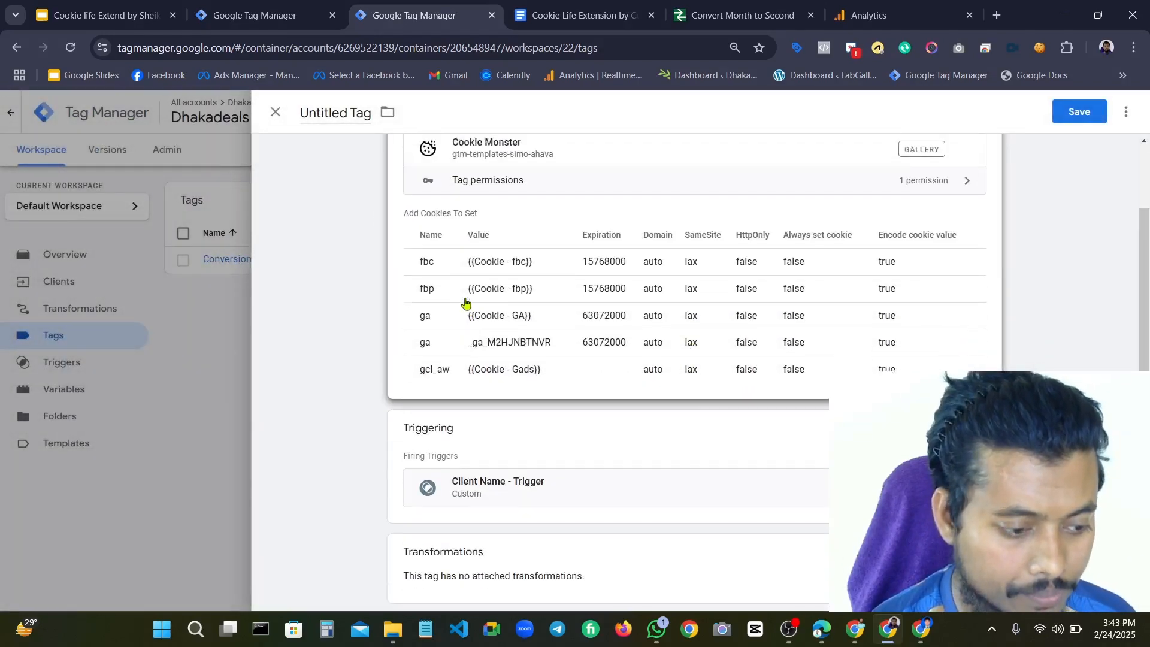
{"action": "scroll", "coordinate": [539, 311], "scroll_direction": "down", "scroll_amount": 2}
{"action": "scroll", "coordinate": [432, 232], "scroll_direction": "up", "scroll_amount": 2}
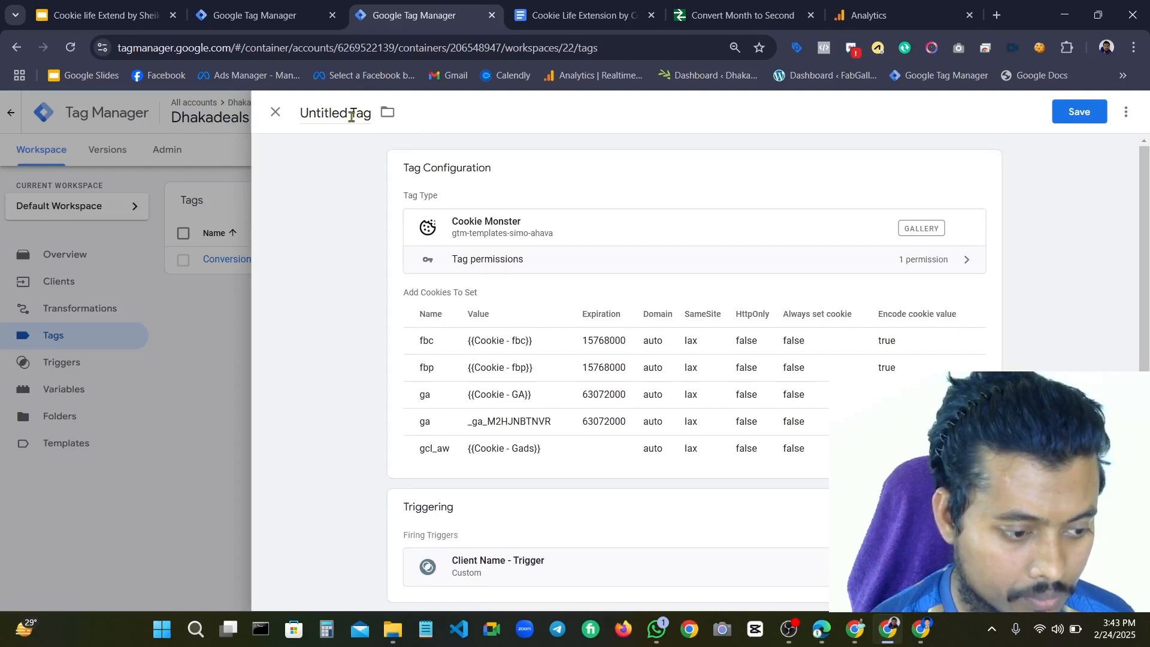
Name the tag Cookies Life Ext - Tag and try to save it
{"action": "left_click", "coordinate": [347, 114]}
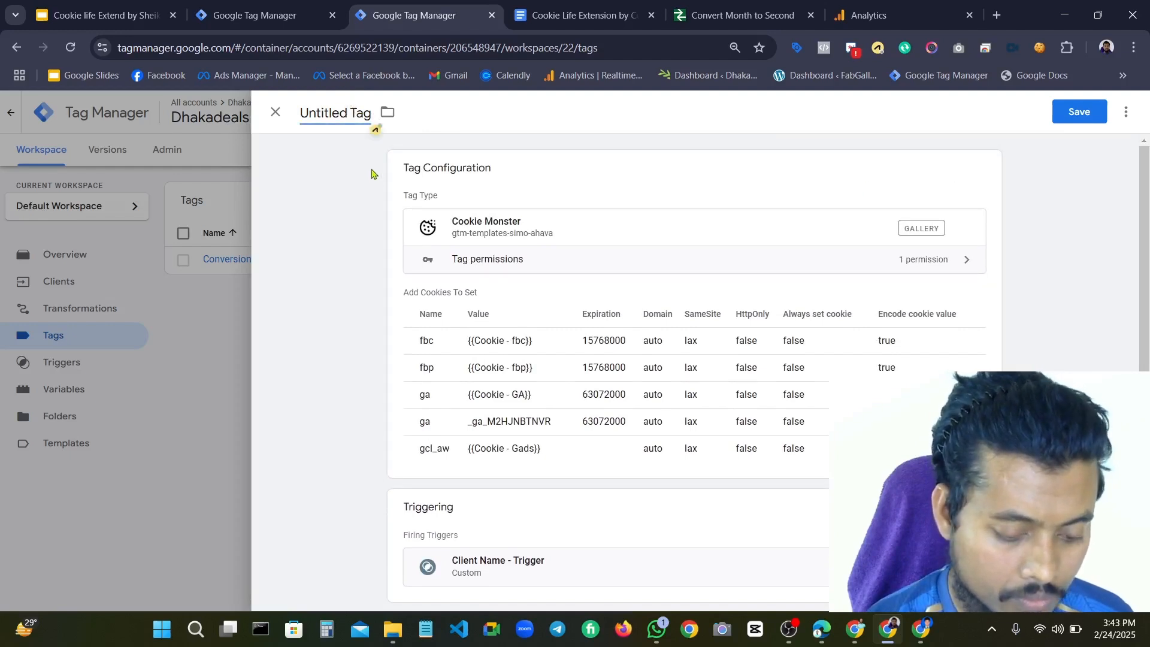
{"action": "key", "text": "BackSpace"}
{"action": "key", "text": "BackSpace"}
{"action": "key", "text": "BackSpace"}
{"action": "key", "text": "BackSpace"}
{"action": "key", "text": "BackSpace"}
{"action": "key", "text": "BackSpace"}
{"action": "key", "text": "BackSpace"}
{"action": "key", "text": "BackSpace"}
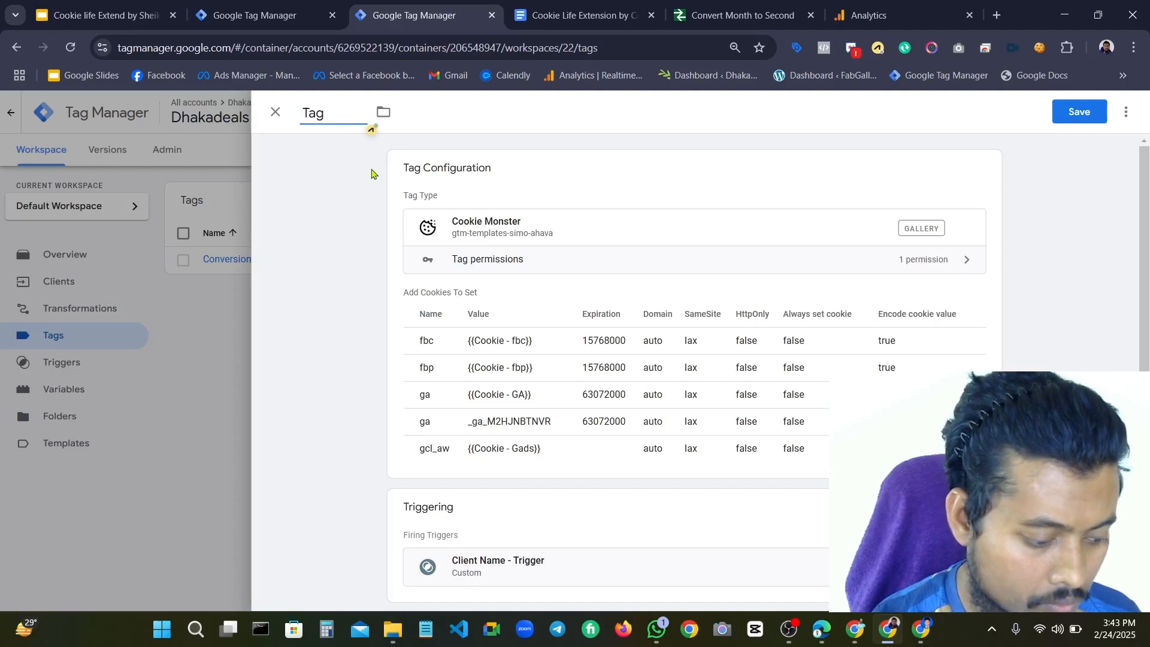
{"action": "type", "text": "Co"}
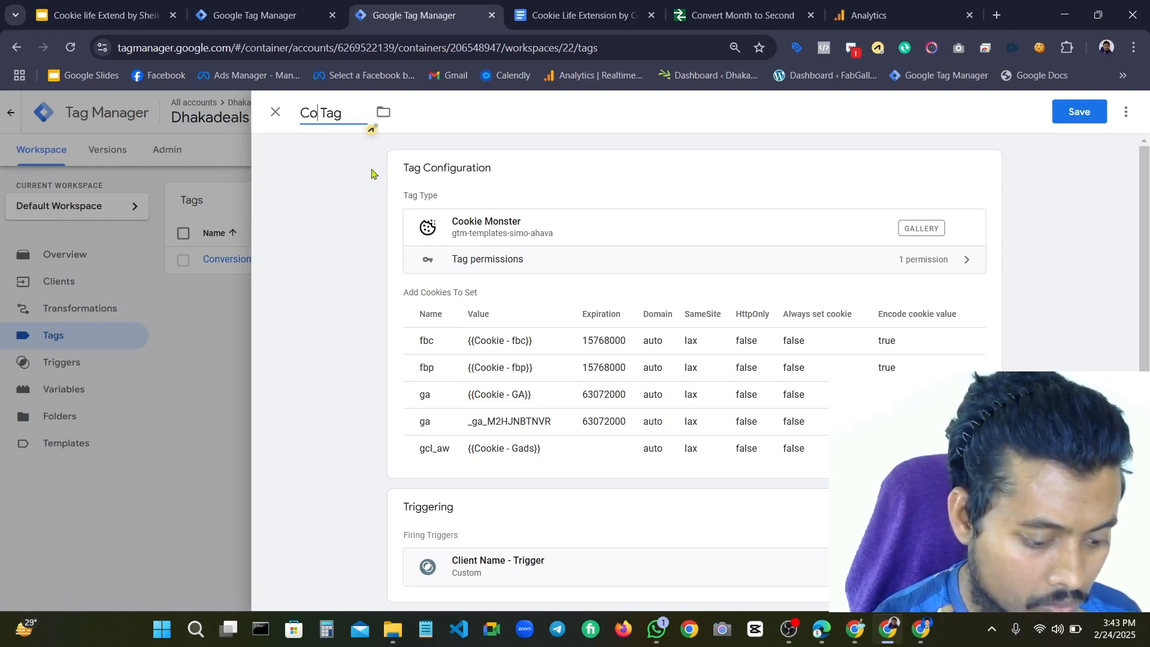
{"action": "type", "text": "okies "}
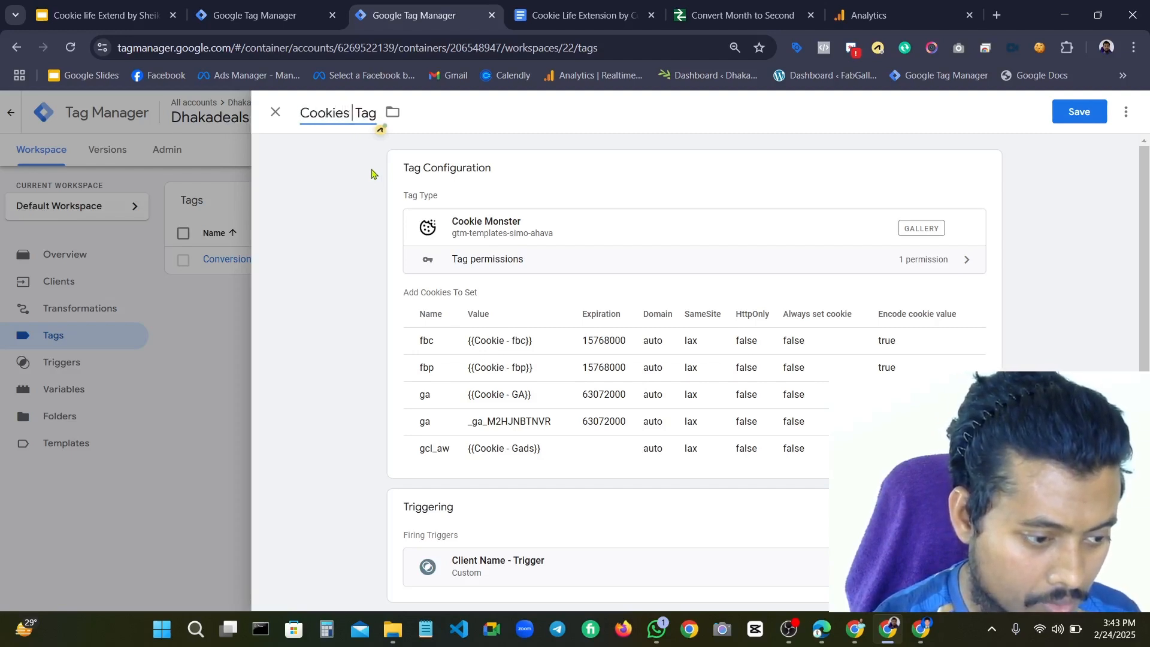
{"action": "type", "text": "Life"}
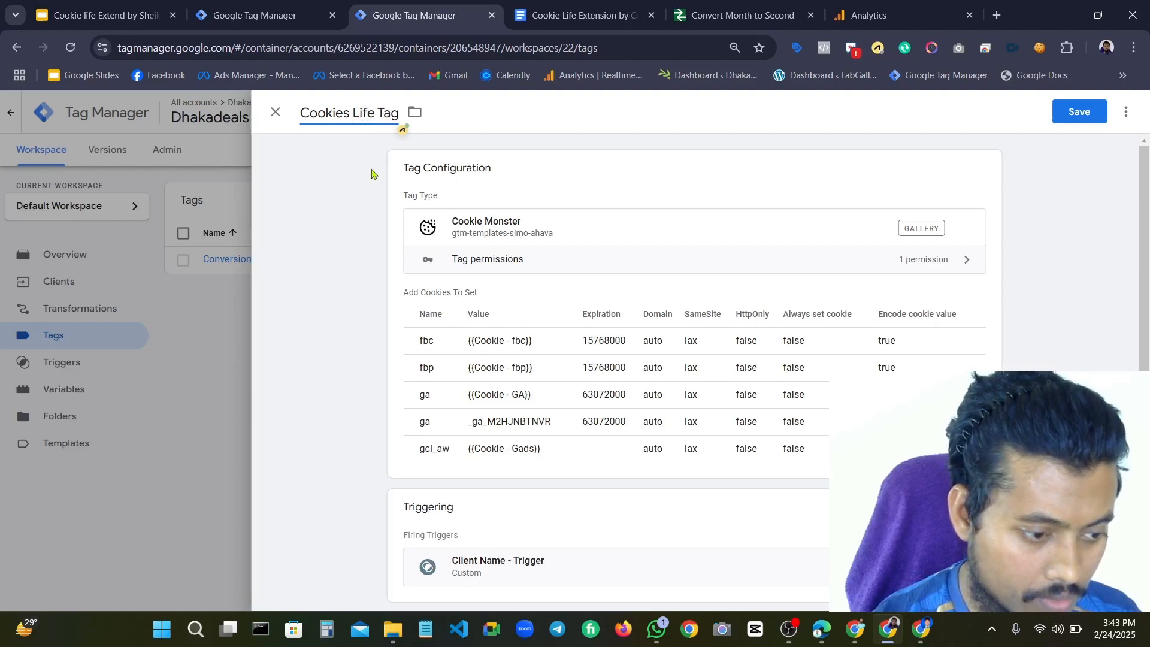
{"action": "type", "text": " Ec"}
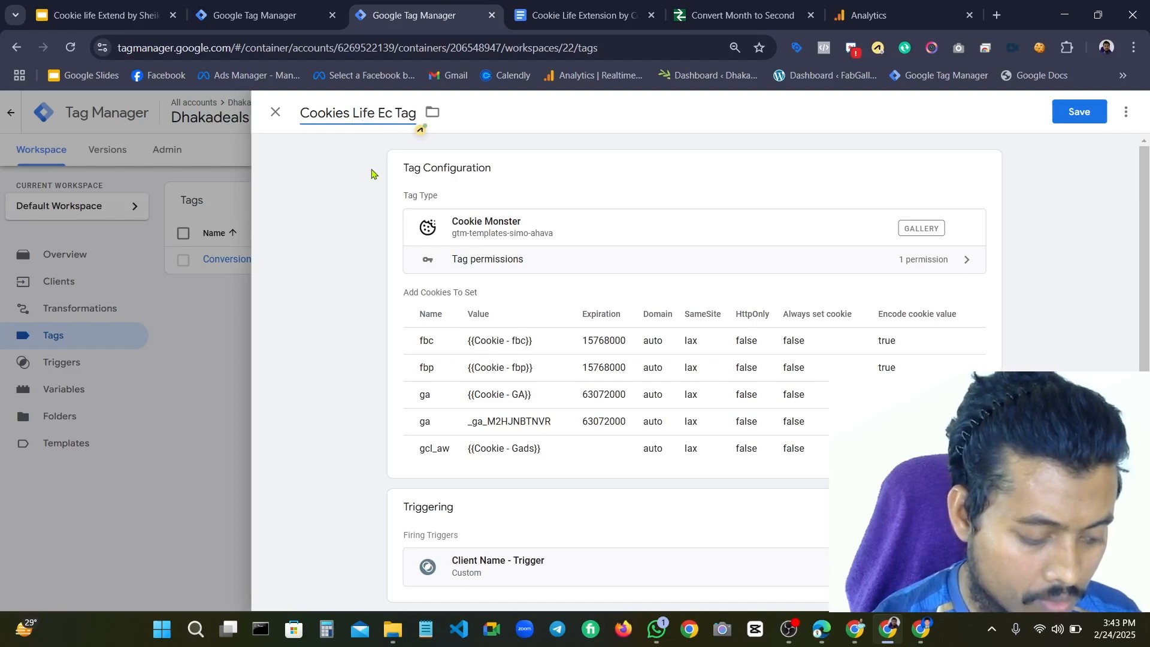
{"action": "key", "text": "BackSpace"}
{"action": "type", "text": "x"}
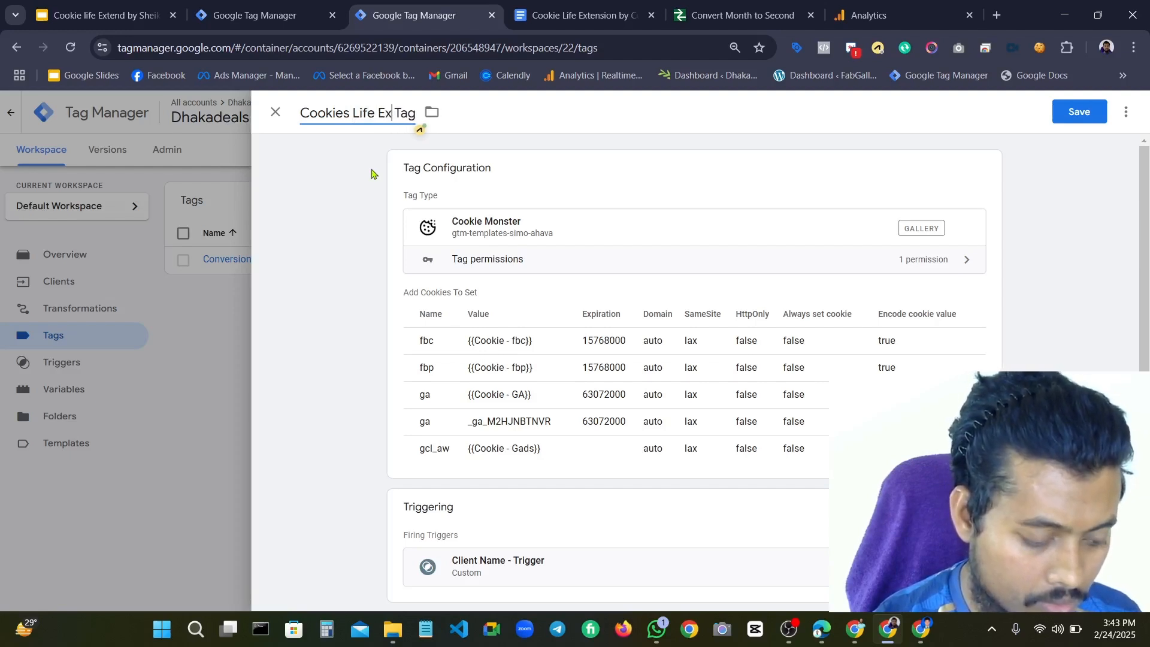
{"action": "type", "text": "t -"}
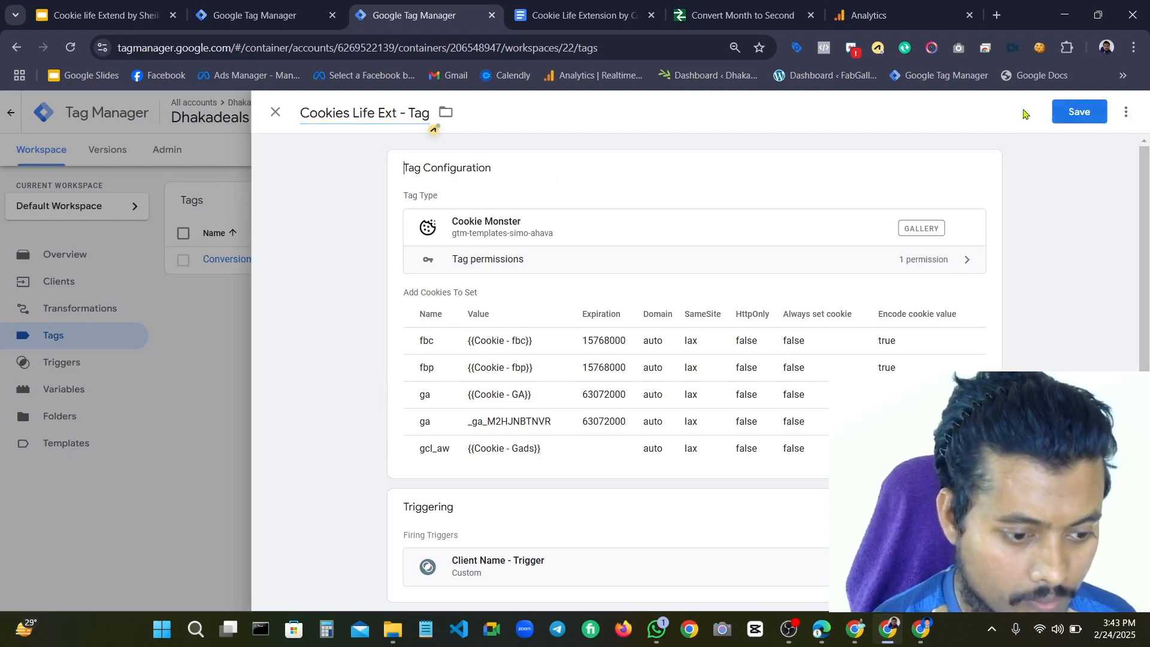
{"action": "left_click", "coordinate": [1081, 114]}
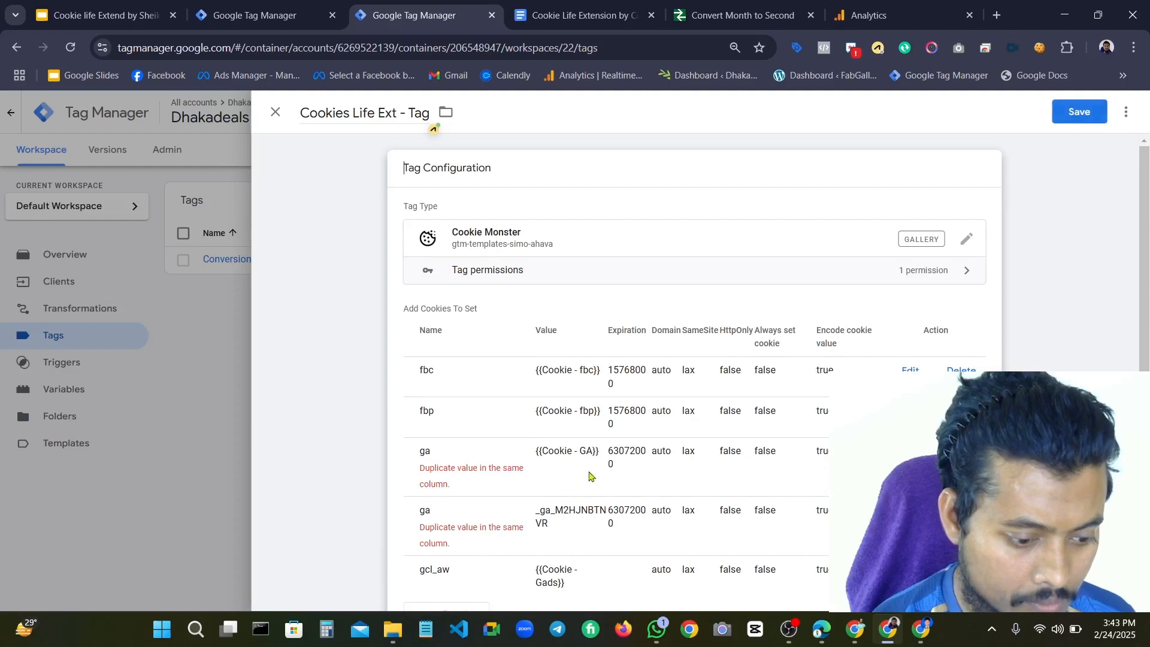
Delete the ga cookie with value {{Cookie - GA}} from the tag and save the tag
{"action": "scroll", "coordinate": [589, 477], "scroll_direction": "down", "scroll_amount": 3}
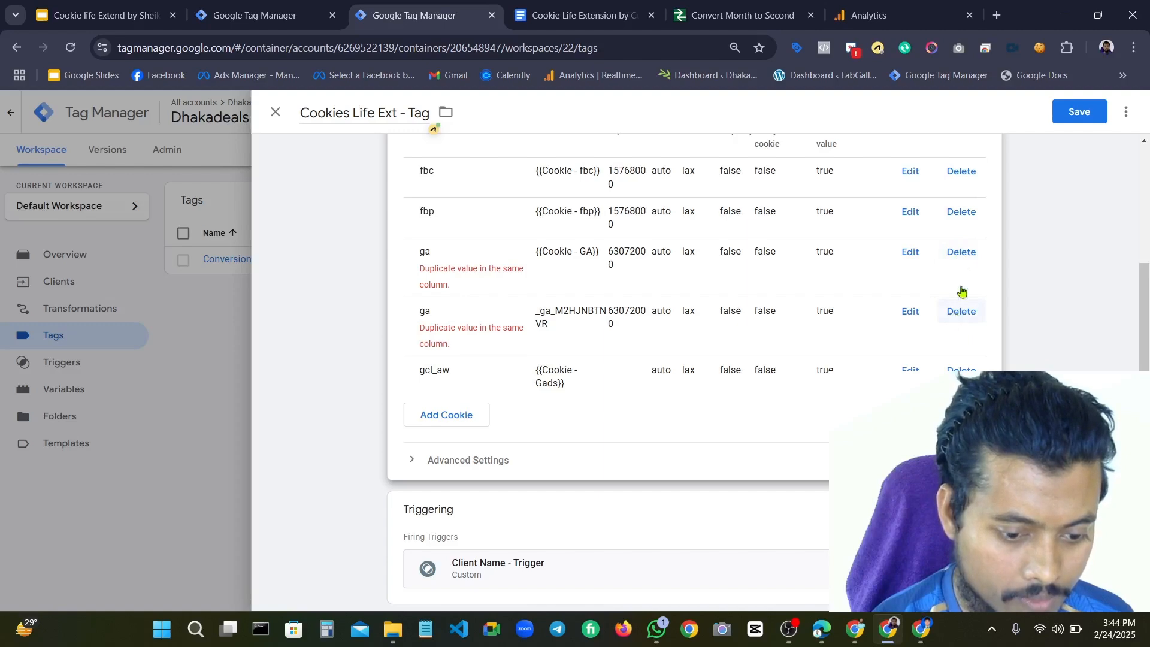
{"action": "left_click", "coordinate": [962, 252]}
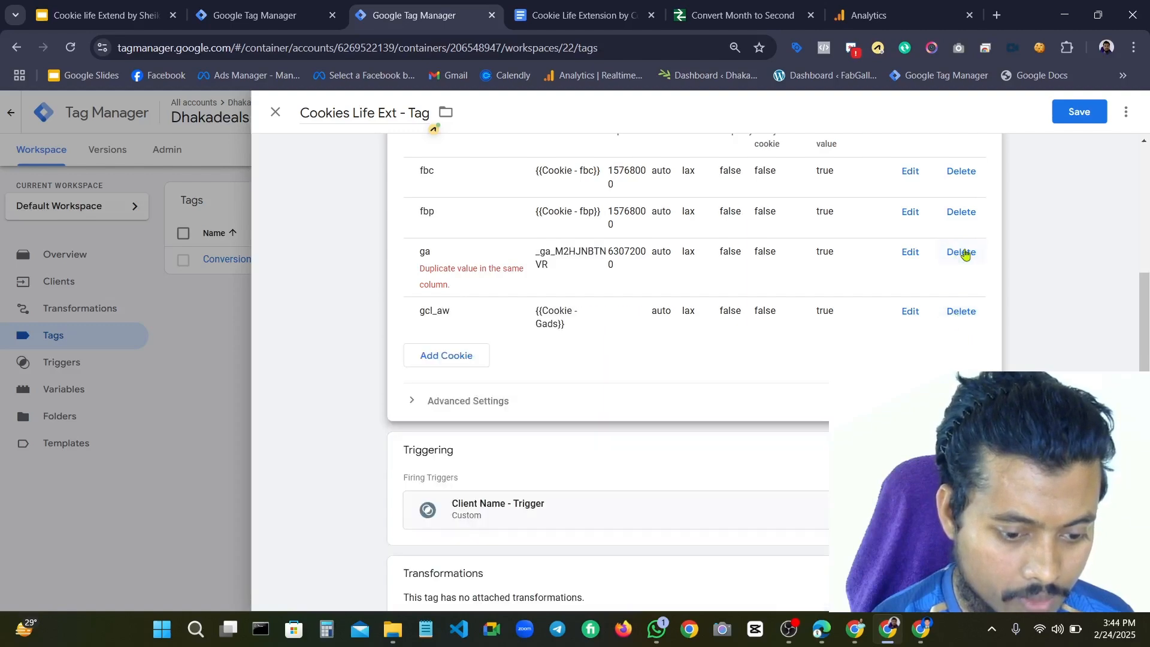
{"action": "left_click", "coordinate": [1079, 112]}
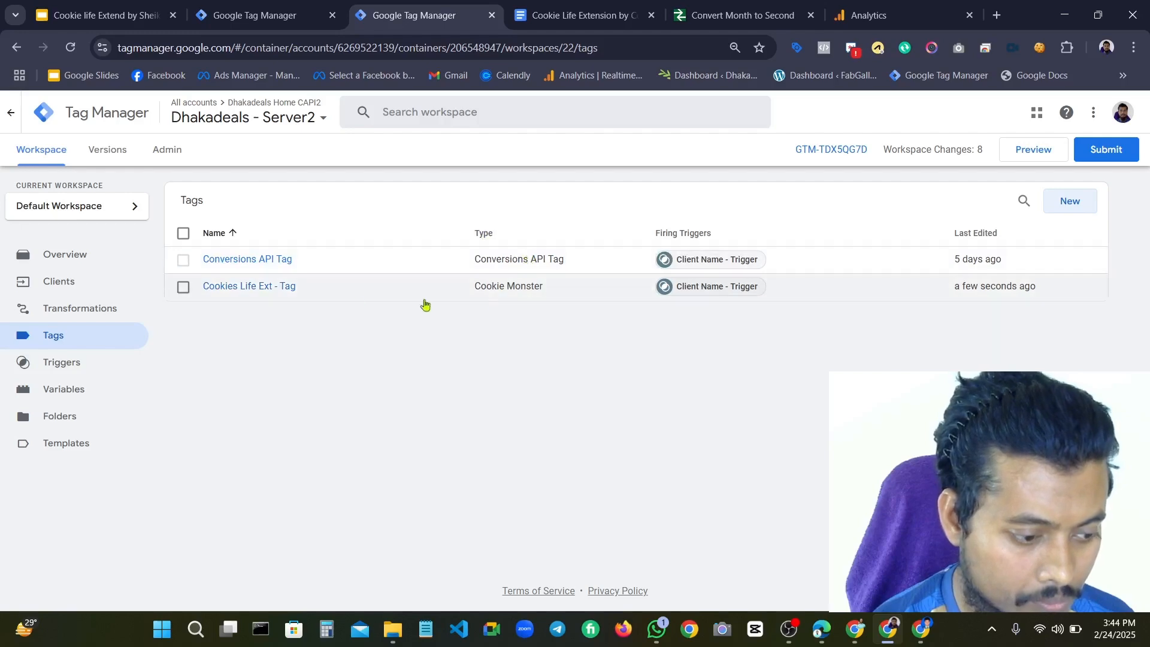
Publish the workspace changes as a new container version without a name or description, and close the version summary
{"action": "left_click", "coordinate": [1115, 151]}
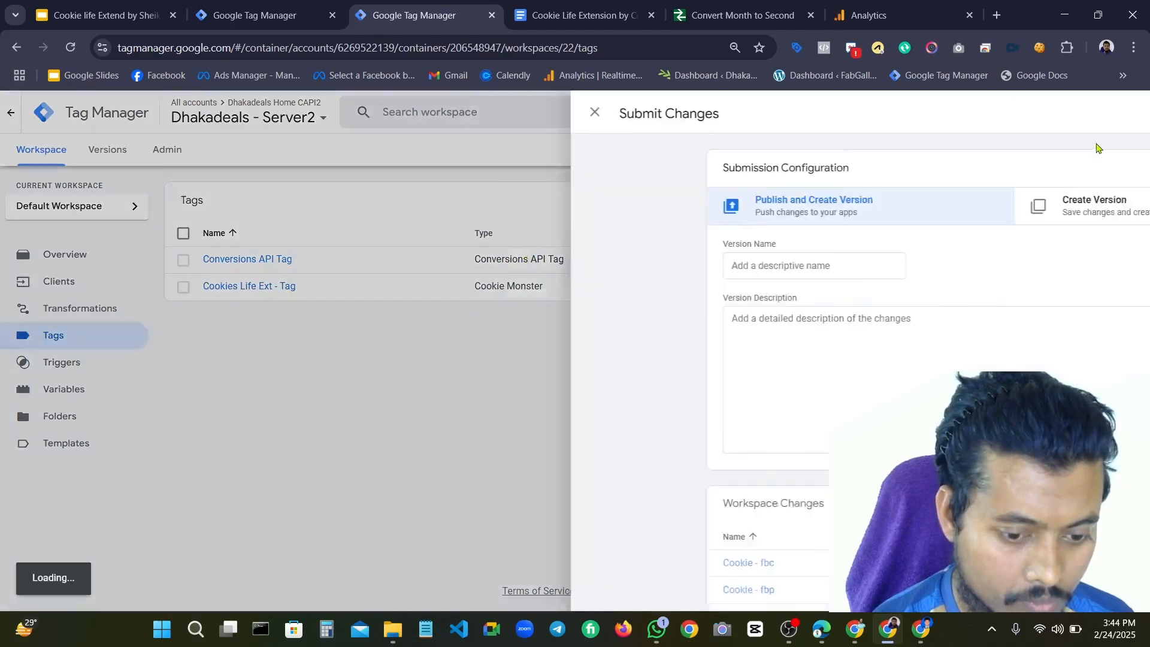
{"action": "left_click", "coordinate": [1104, 111]}
{"action": "left_click", "coordinate": [764, 504]}
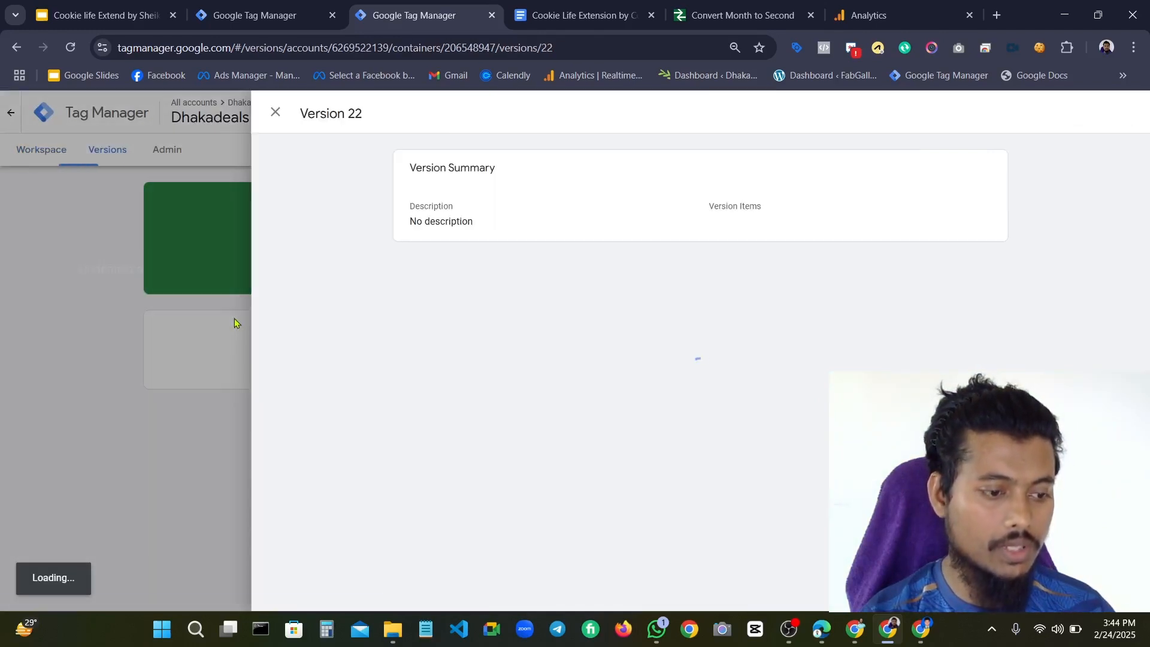
{"action": "left_click", "coordinate": [277, 113]}
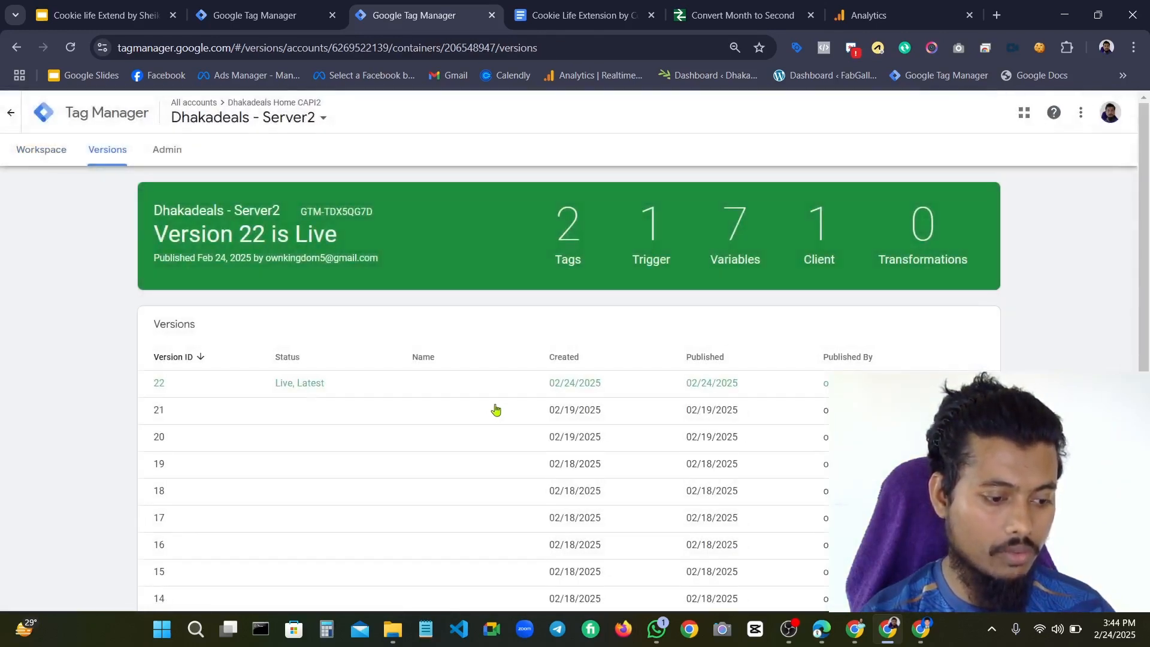
{"action": "scroll", "coordinate": [496, 406], "scroll_direction": "down", "scroll_amount": 7}
{"action": "scroll", "coordinate": [567, 403], "scroll_direction": "up", "scroll_amount": 7}
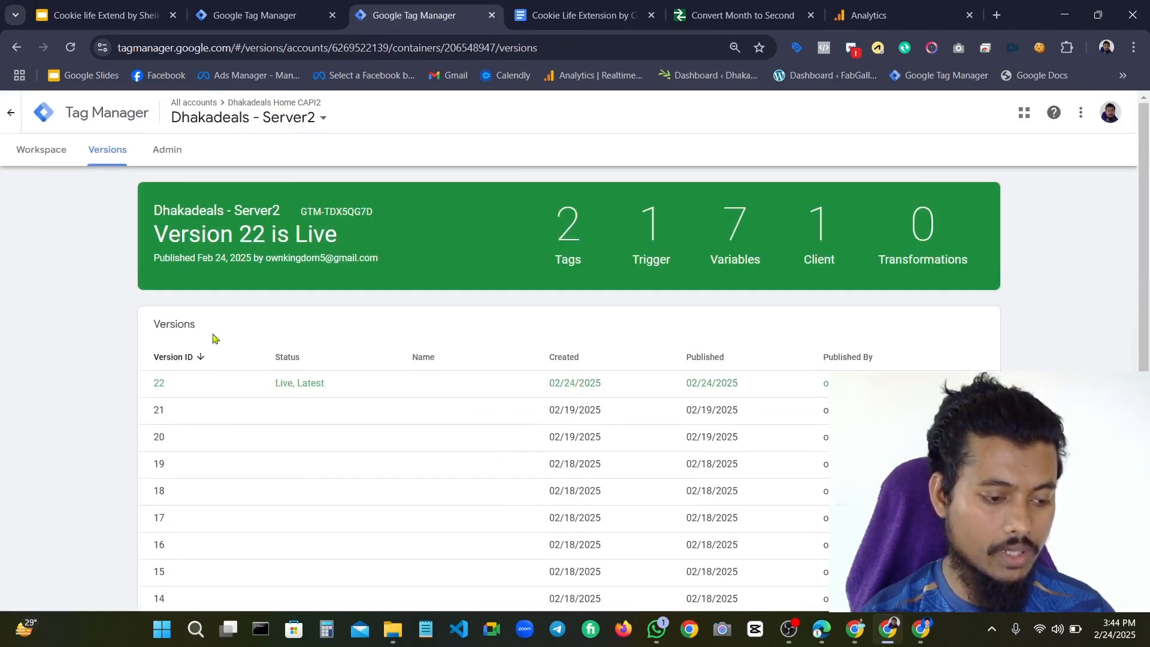
Return to the workspace's tags and open Cookies Life Ext - Tag to review its cookies and trigger
{"action": "left_click", "coordinate": [43, 153]}
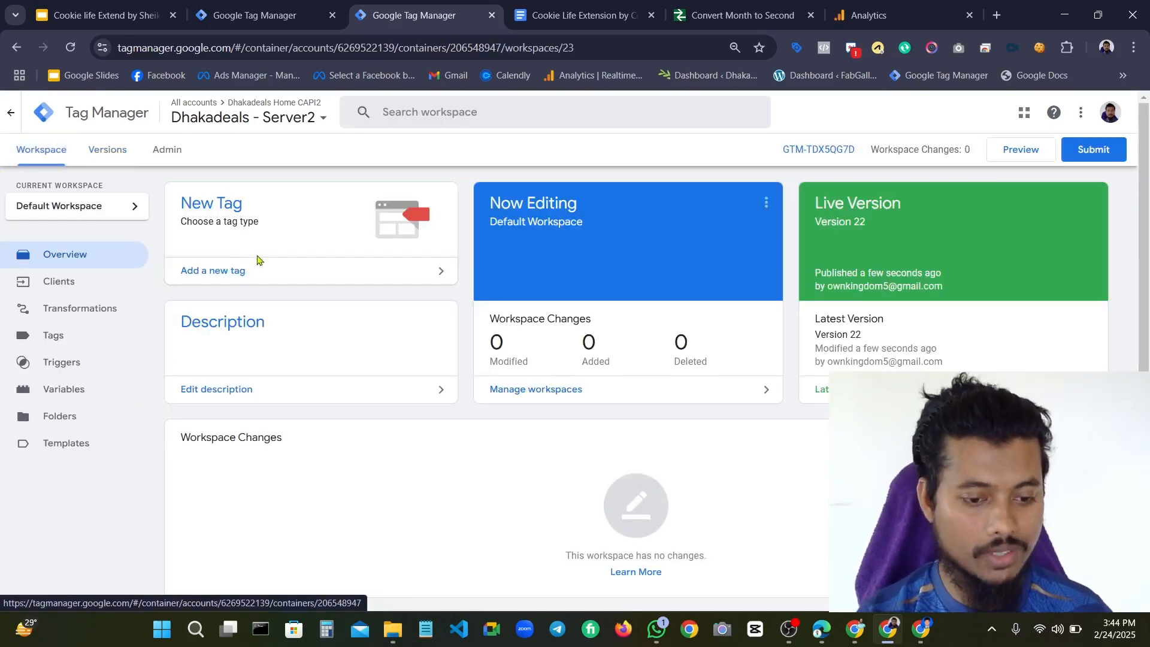
{"action": "left_click", "coordinate": [49, 339]}
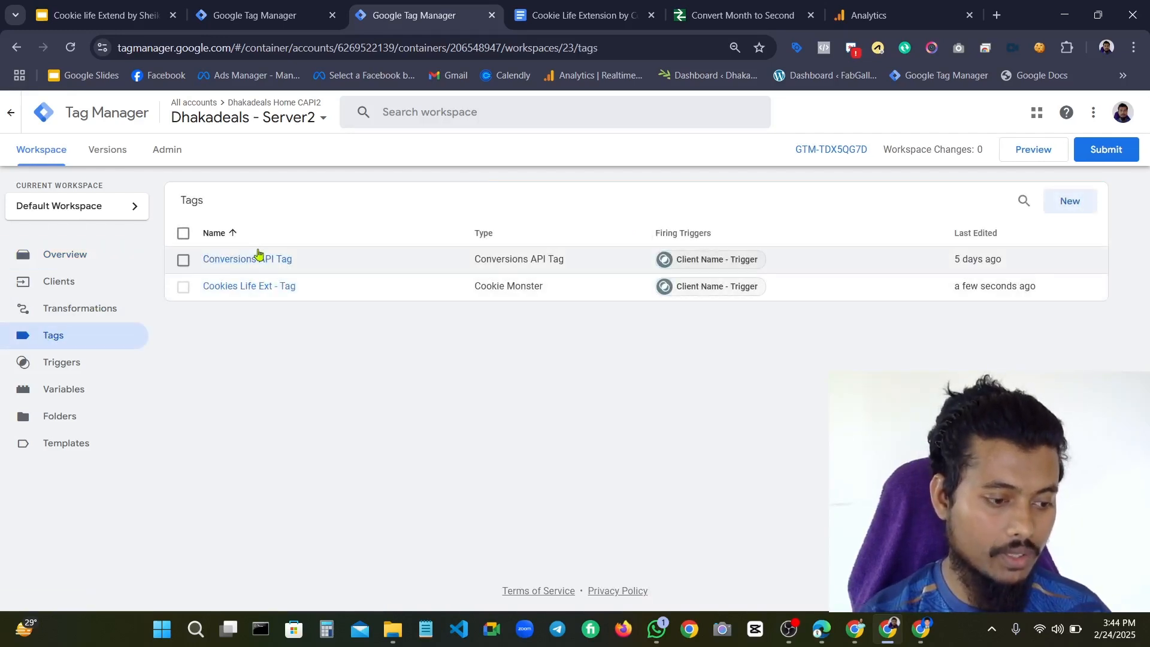
{"action": "left_click", "coordinate": [256, 287]}
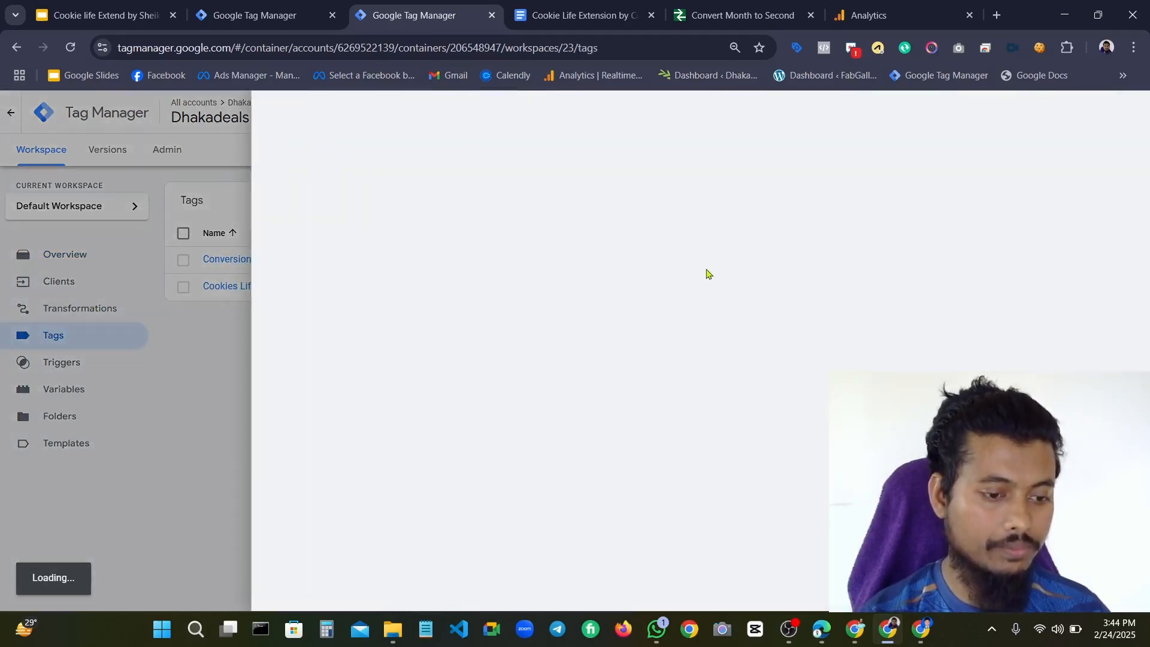
{"action": "scroll", "coordinate": [548, 339], "scroll_direction": "down", "scroll_amount": 3}
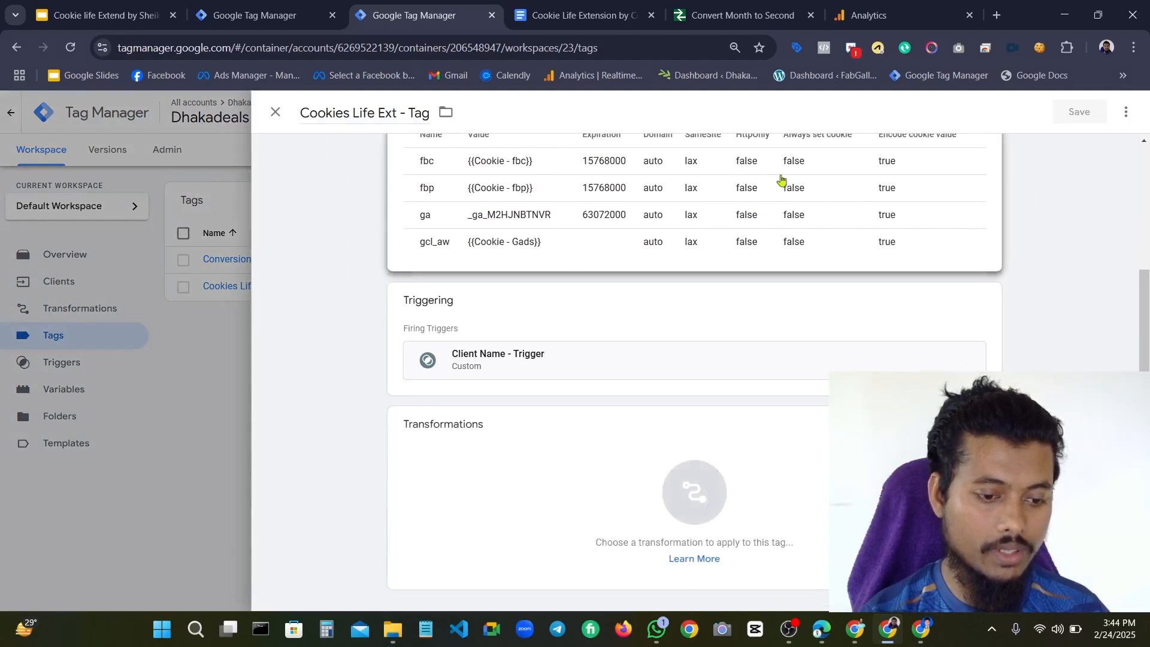
{"action": "scroll", "coordinate": [655, 269], "scroll_direction": "up", "scroll_amount": 3}
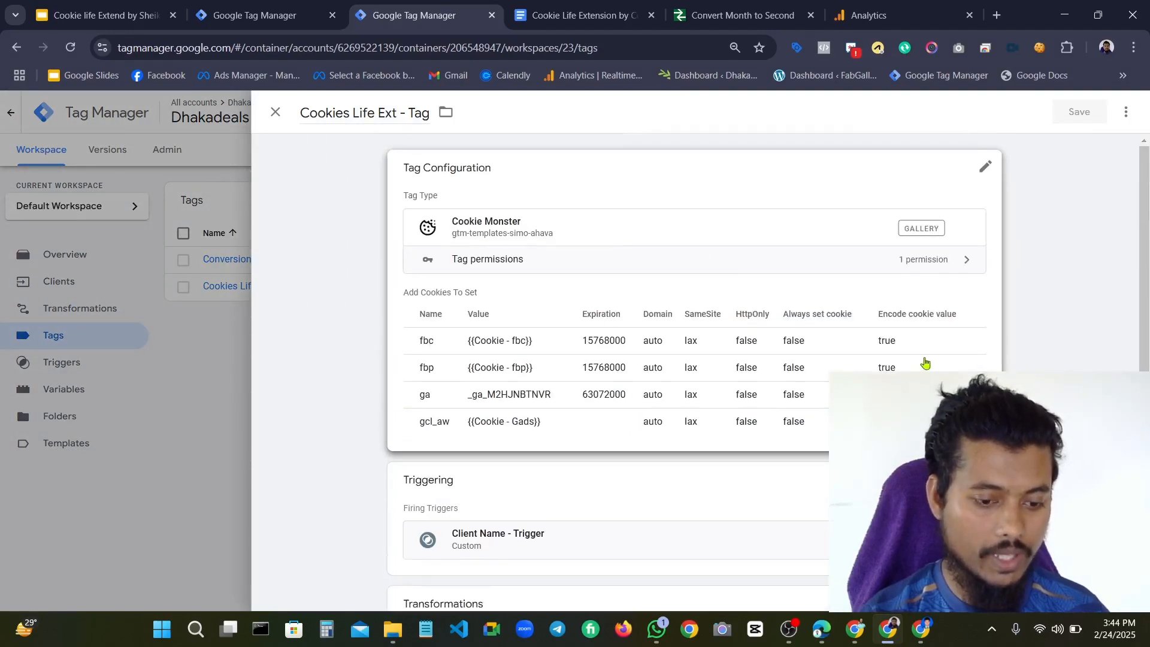